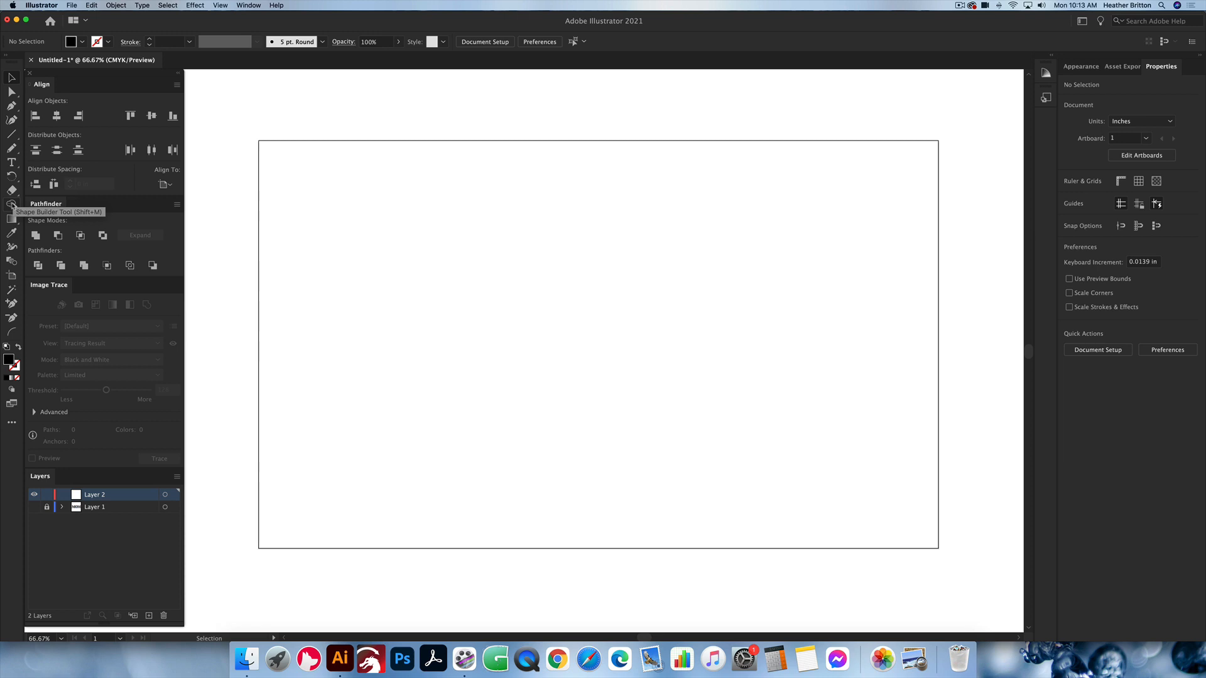
Step: Add the point text MOM near the upper middle of the artboard
left_click(11, 205)
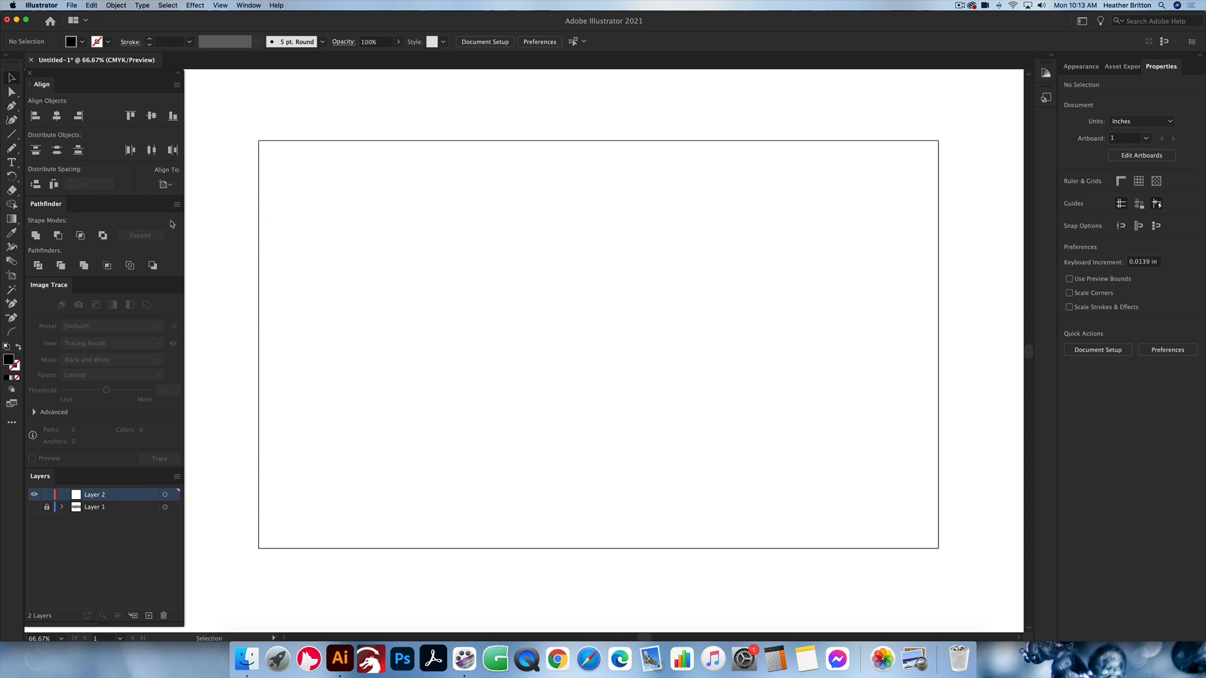
key("t")
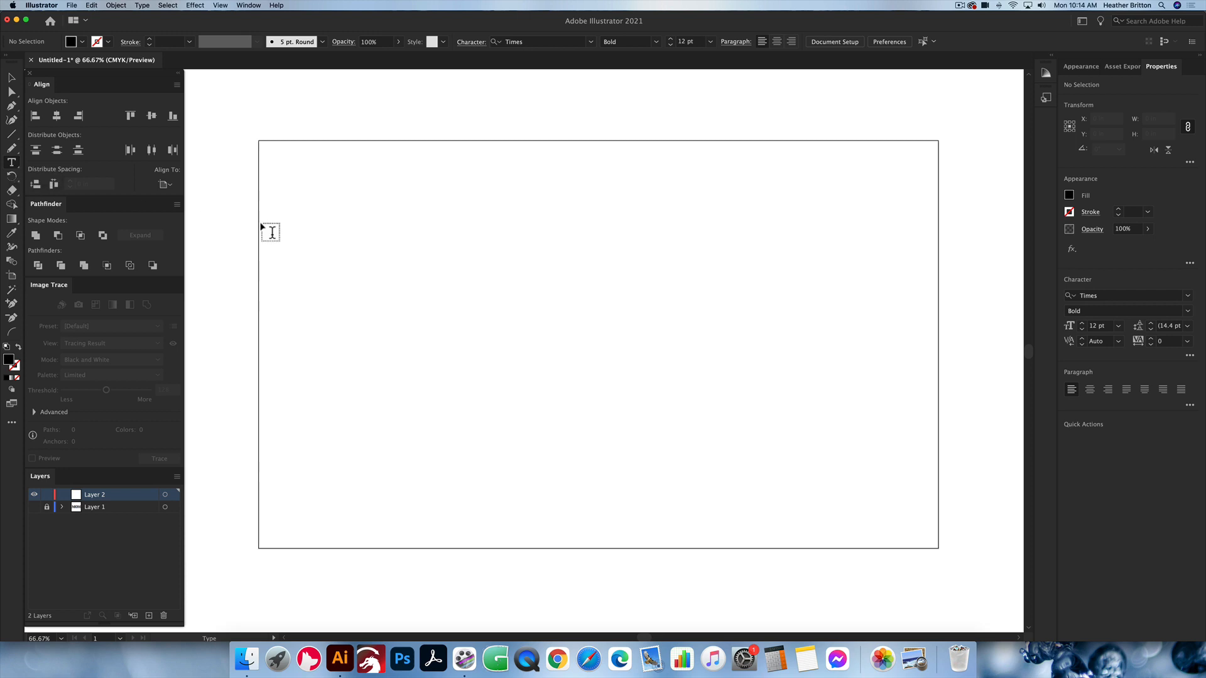
left_click(495, 256)
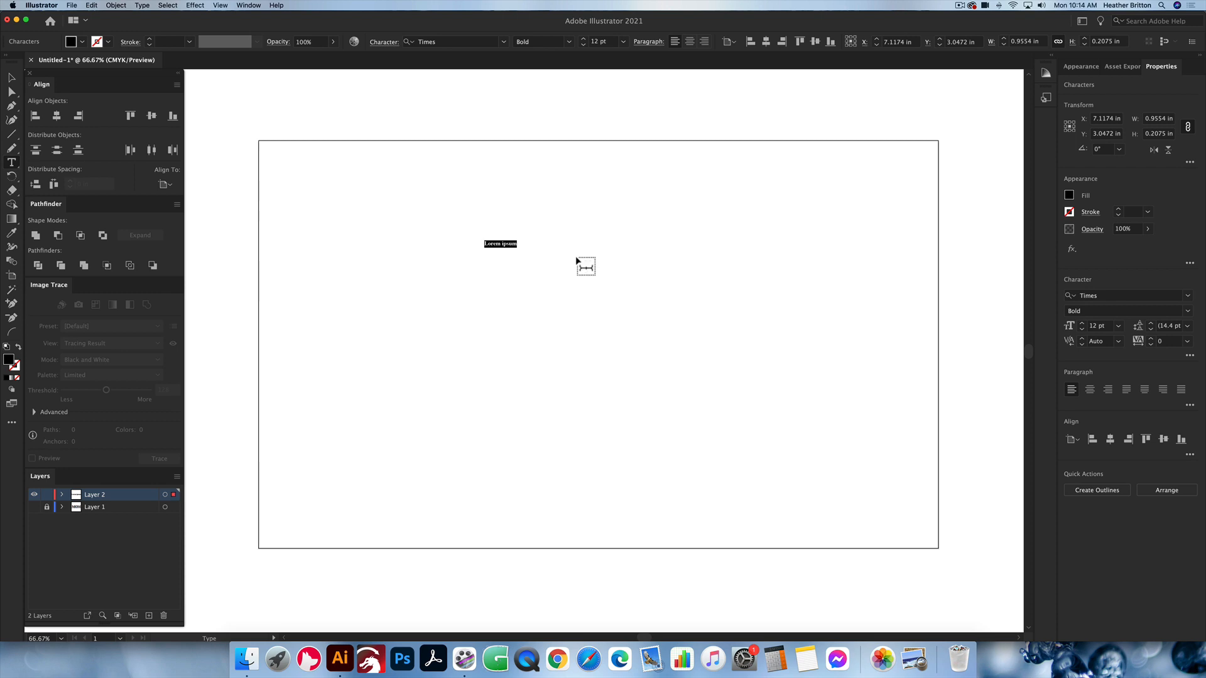
type("MOM")
key("Escape")
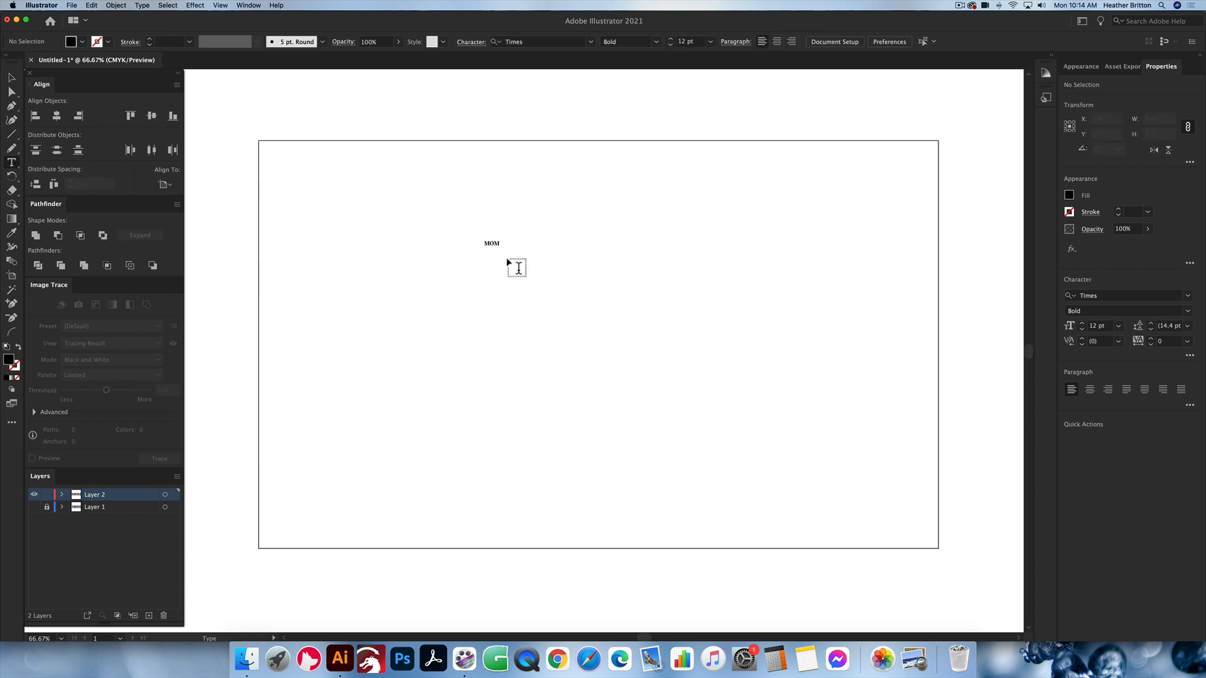
Step: Scale the MOM text proportionally to about 341 pt and move it to the upper centre of the artboard
left_click(11, 77)
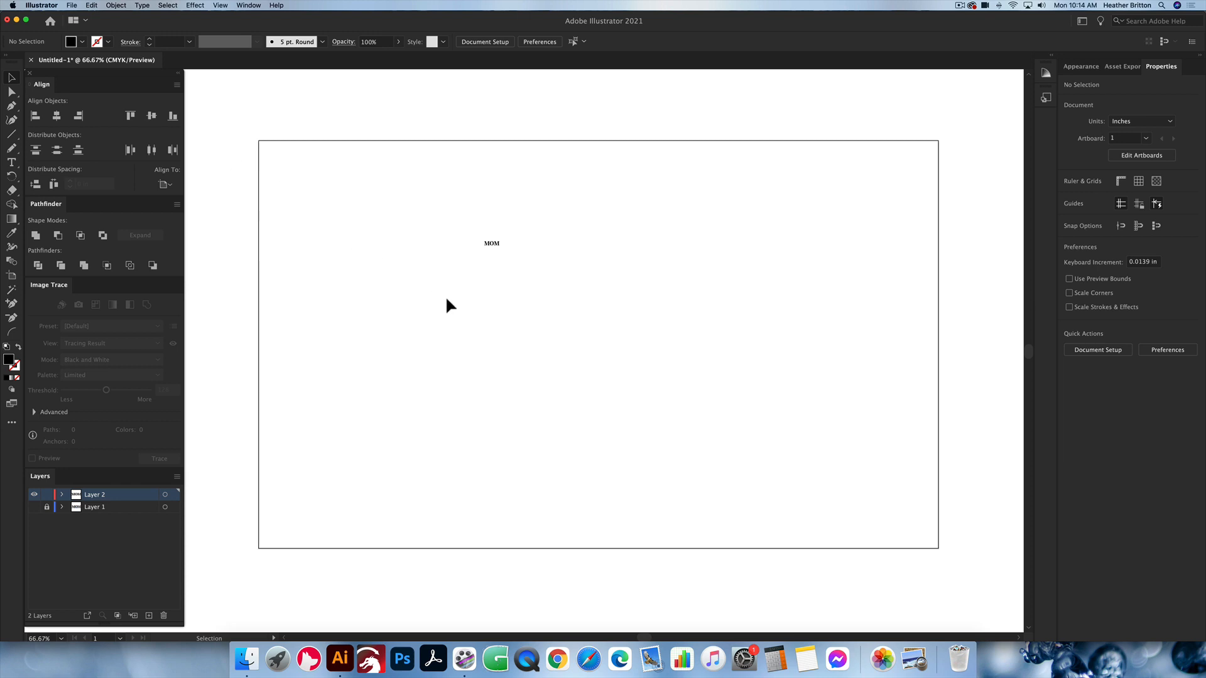
left_click(494, 244)
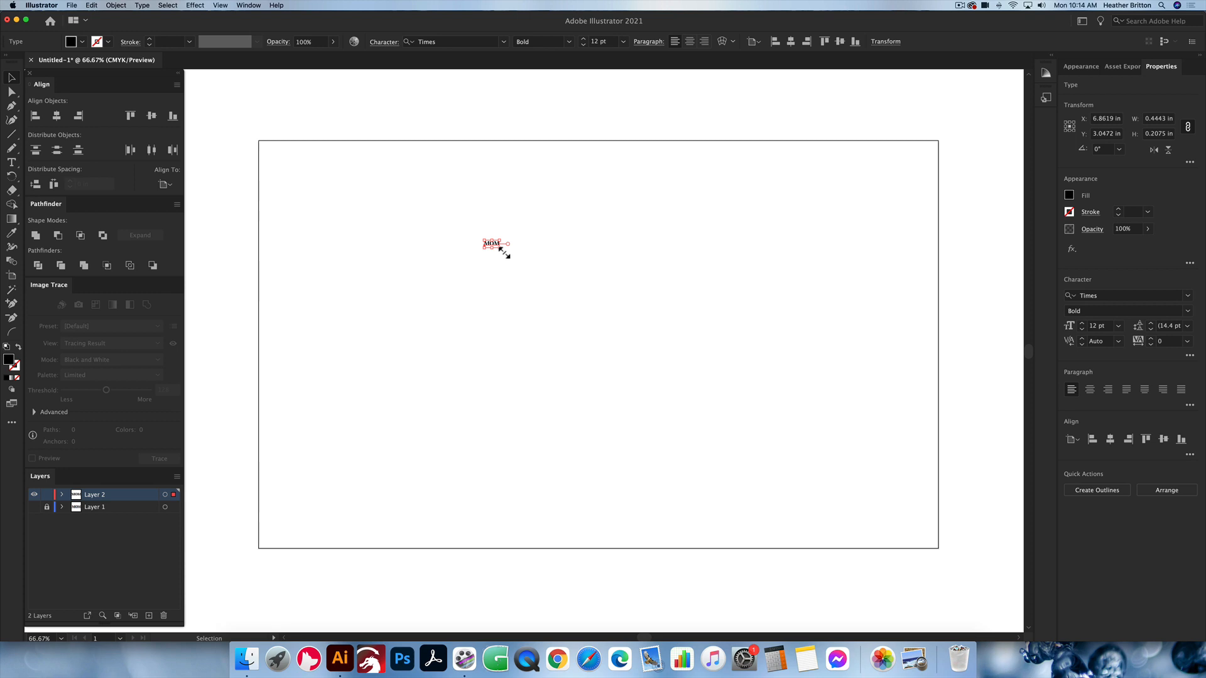
left_click_drag(505, 253, 907, 510)
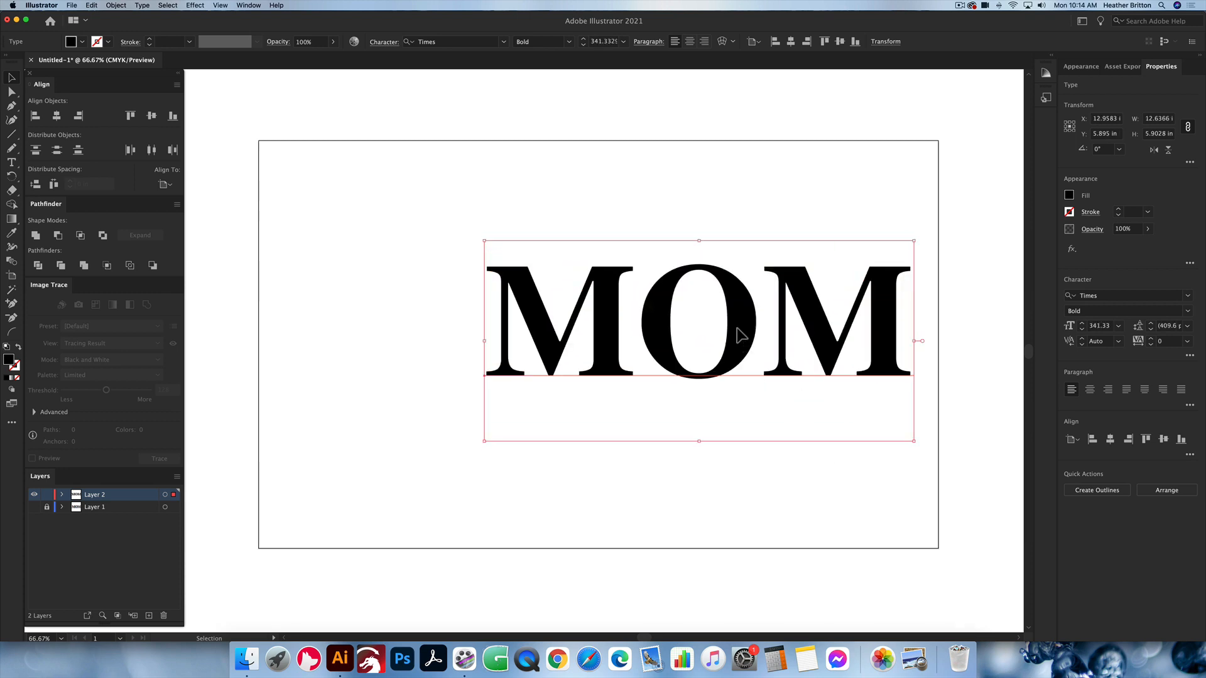
left_click_drag(745, 347, 670, 268)
left_click(849, 246)
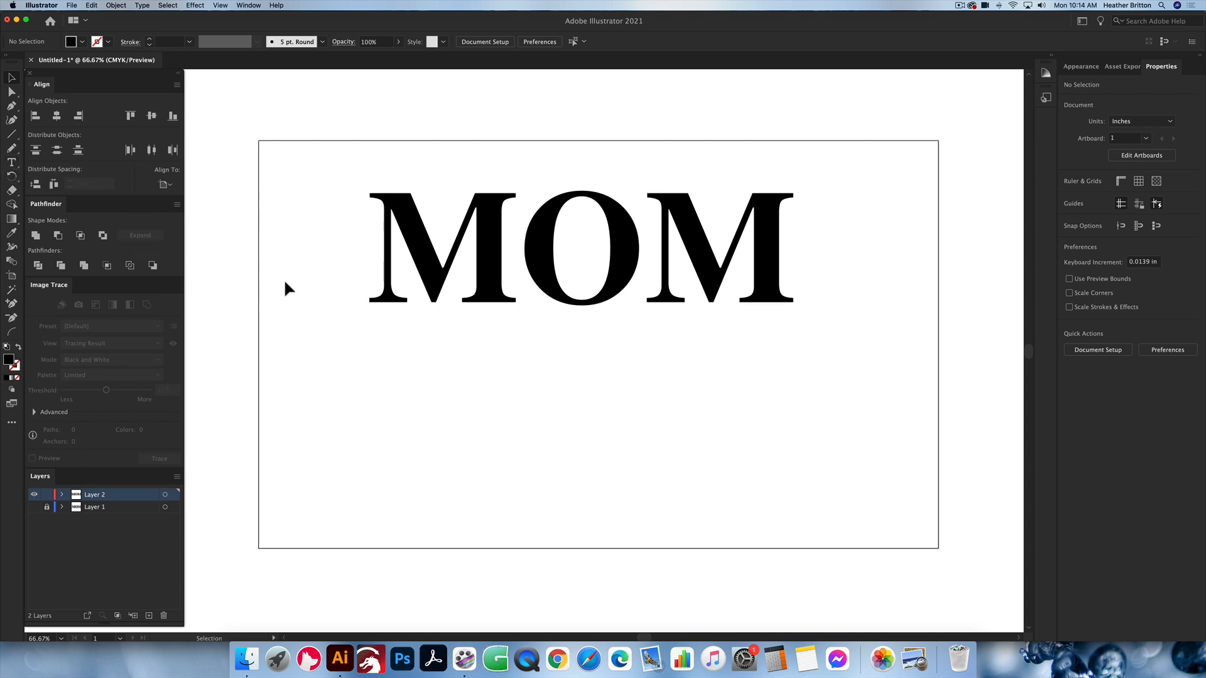
Step: Add a first name in lowercase as a separate point text below MOM
key("t")
left_click(550, 409)
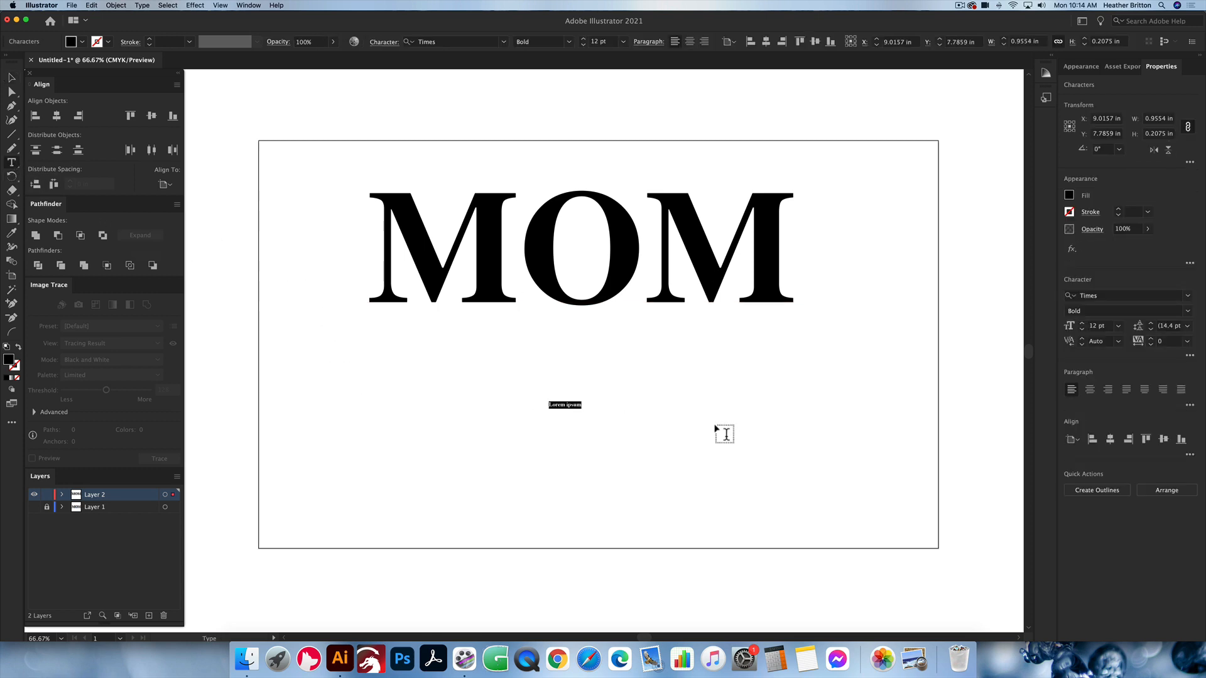
type("logan")
left_click(726, 435)
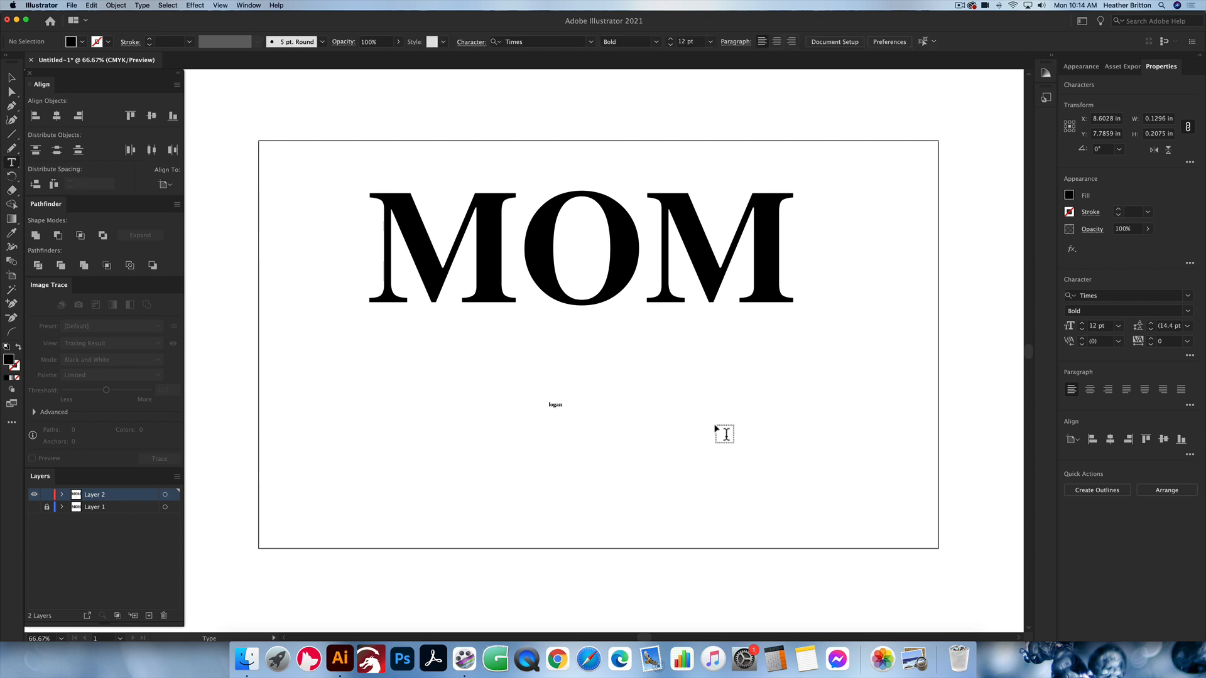
key("v")
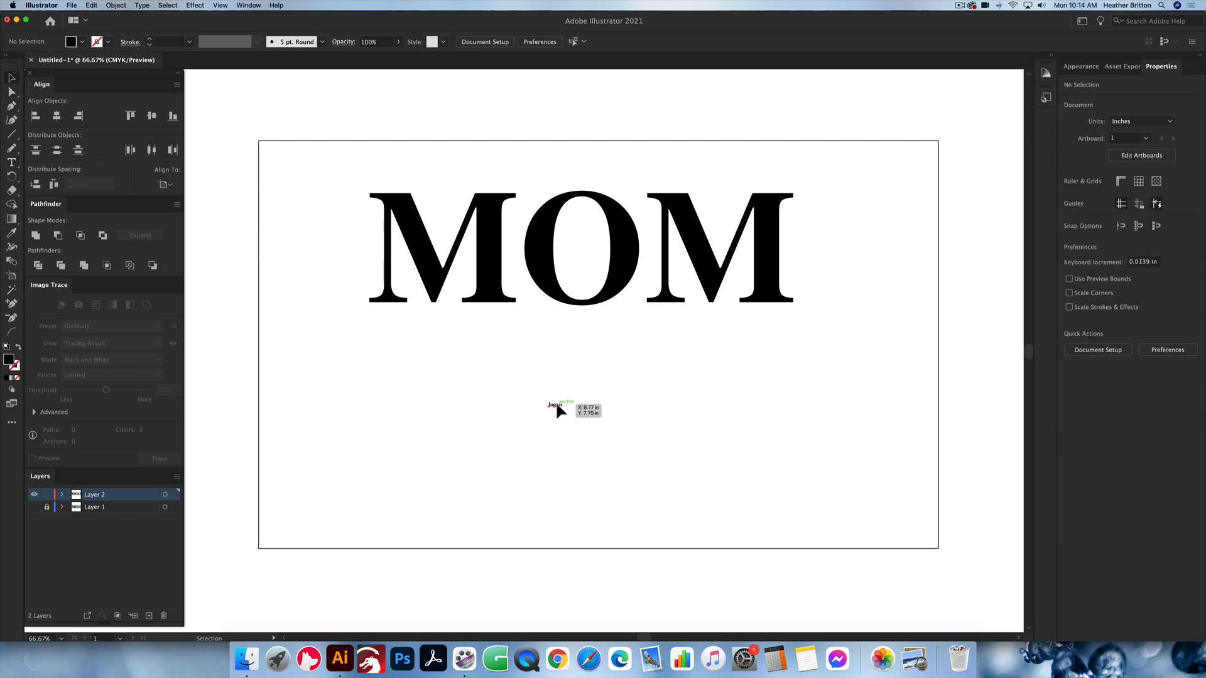
Step: Enlarge the lowercase name proportionally to about 232 pt and centre it roughly beneath MOM
left_click(556, 405)
left_click_drag(557, 408, 624, 445)
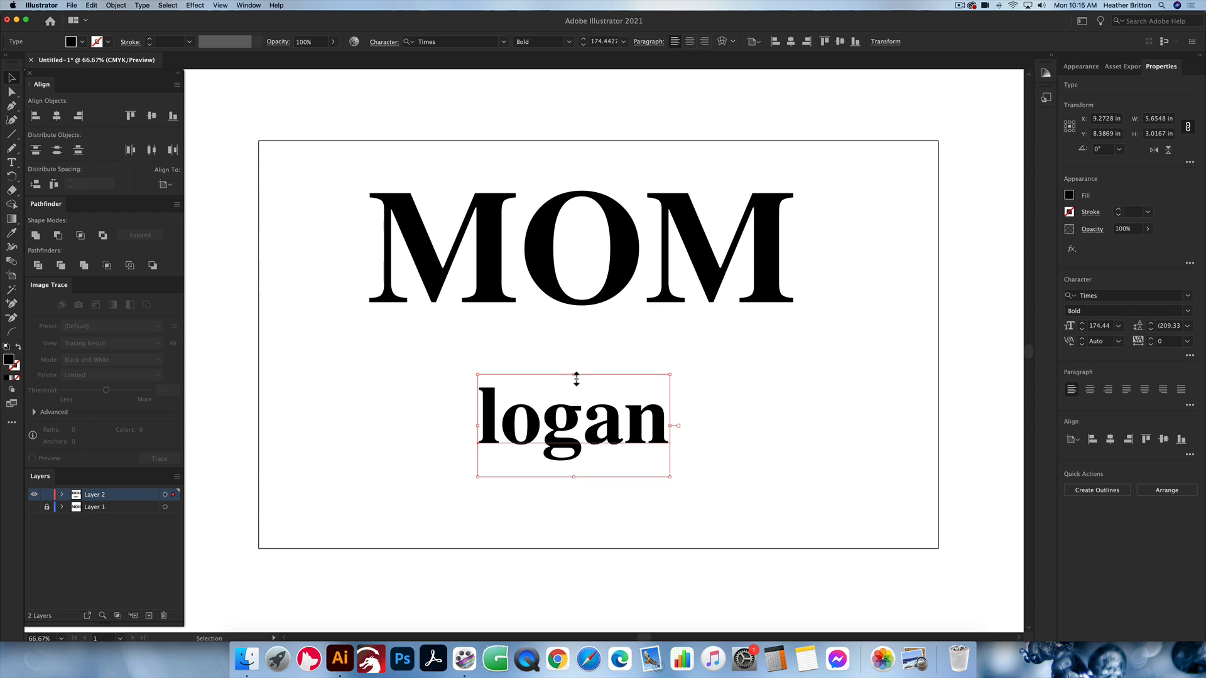
mouse_move(577, 379)
left_mouse_down()
mouse_move(590, 369)
mouse_move(590, 305)
mouse_move(587, 366)
left_mouse_up()
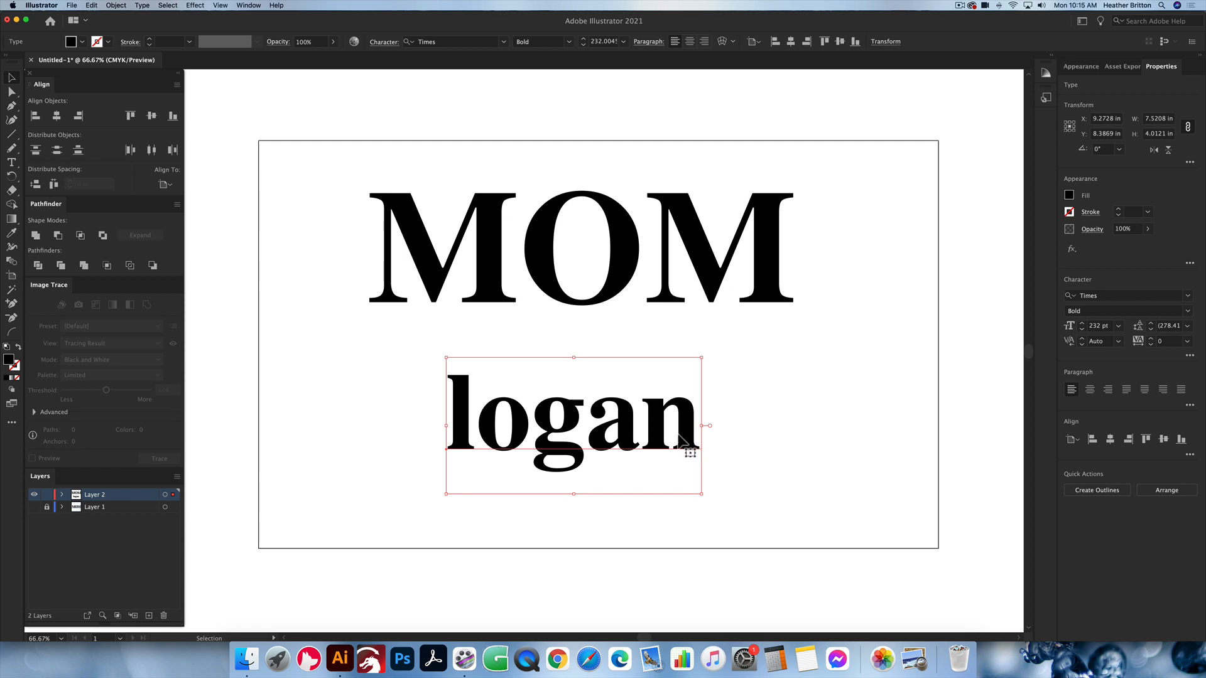
Step: Change the font of the lowercase name to SophiaRonaldScript
double_click(606, 432)
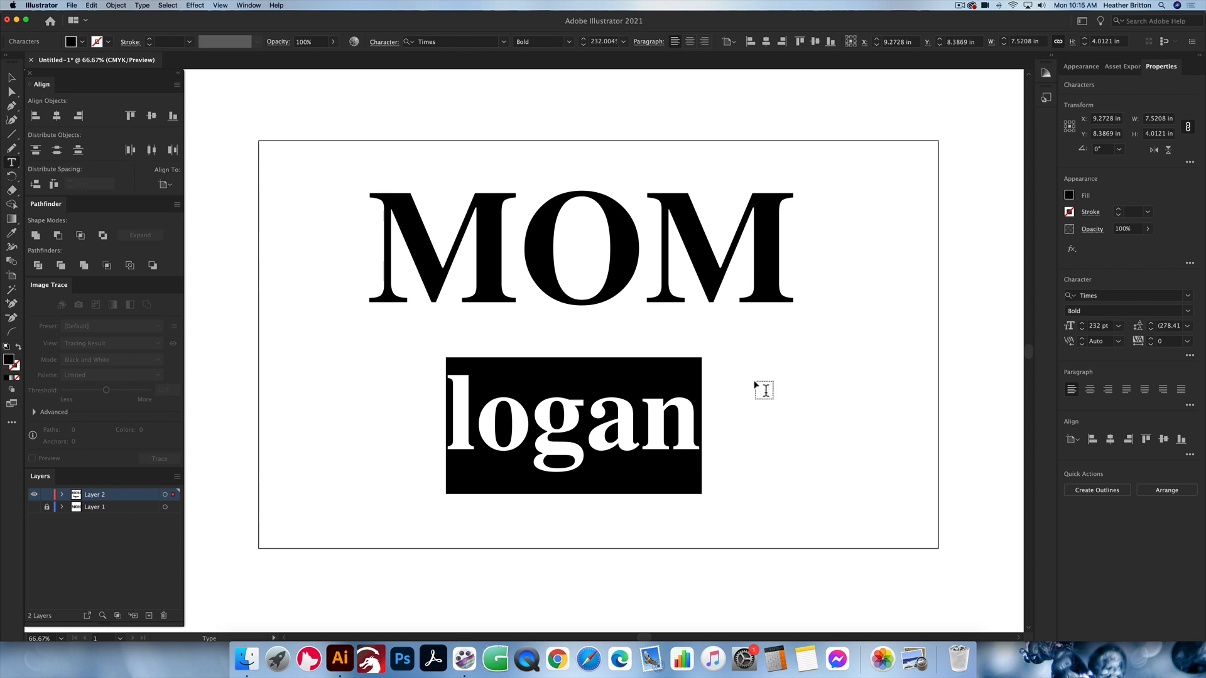
left_click(1106, 295)
type("sop")
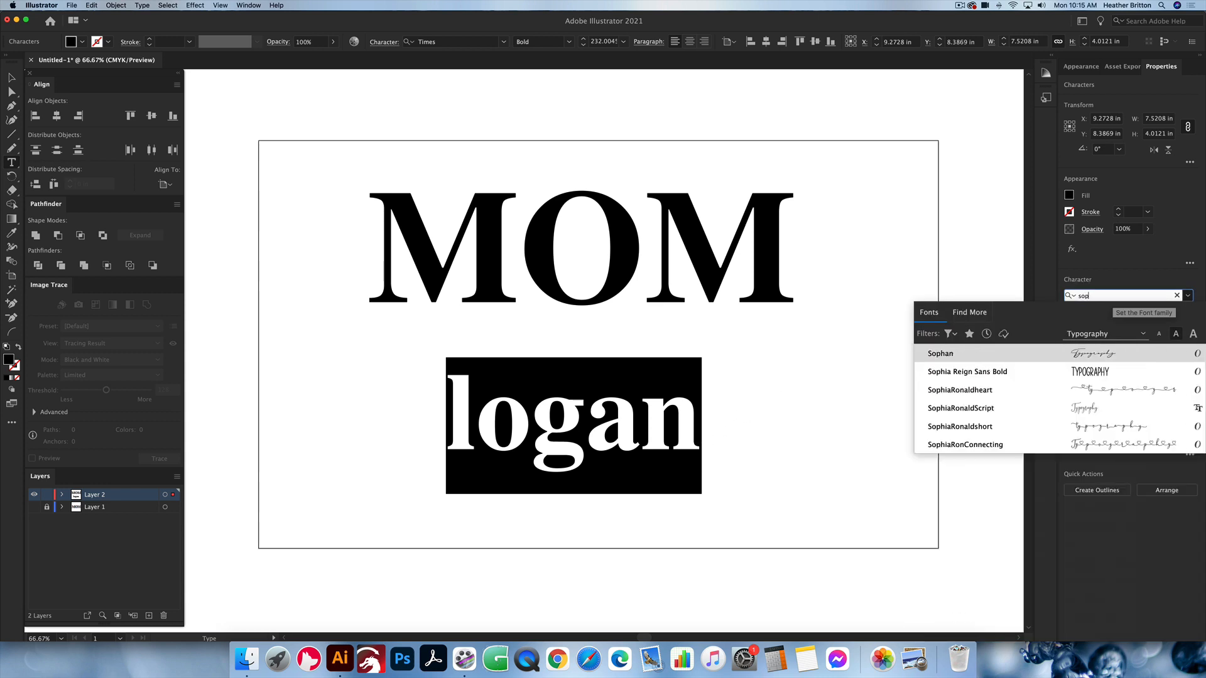
type("hia")
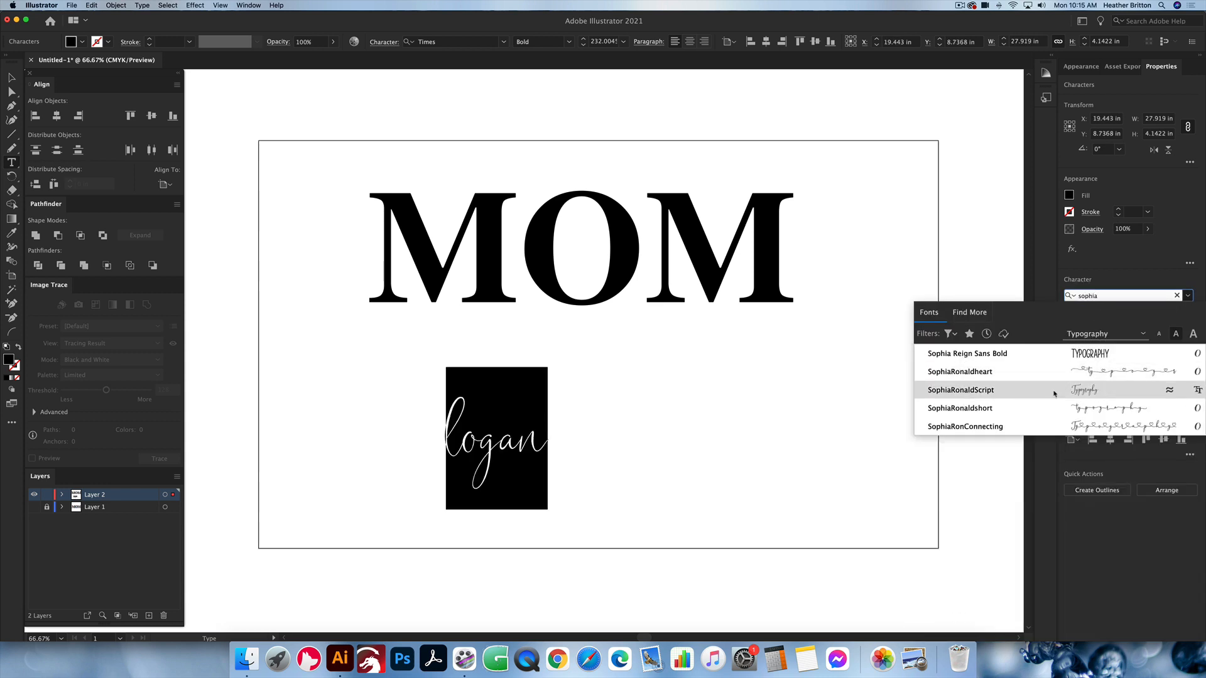
left_click(1054, 393)
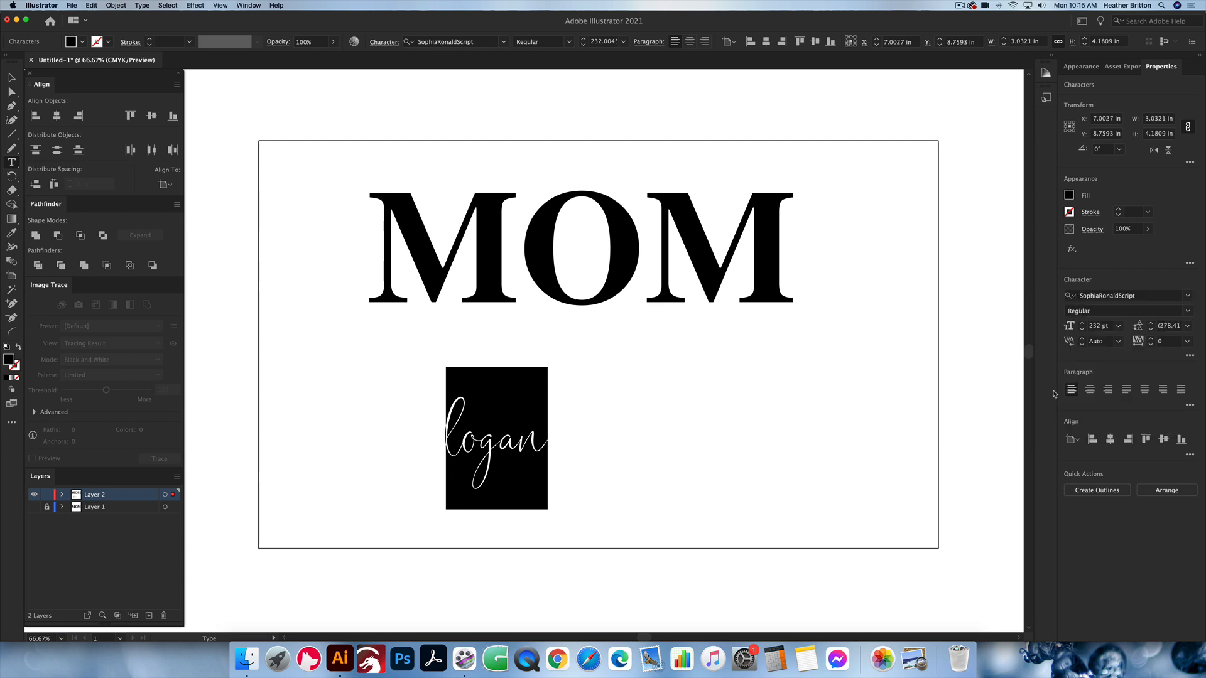
left_click(518, 443)
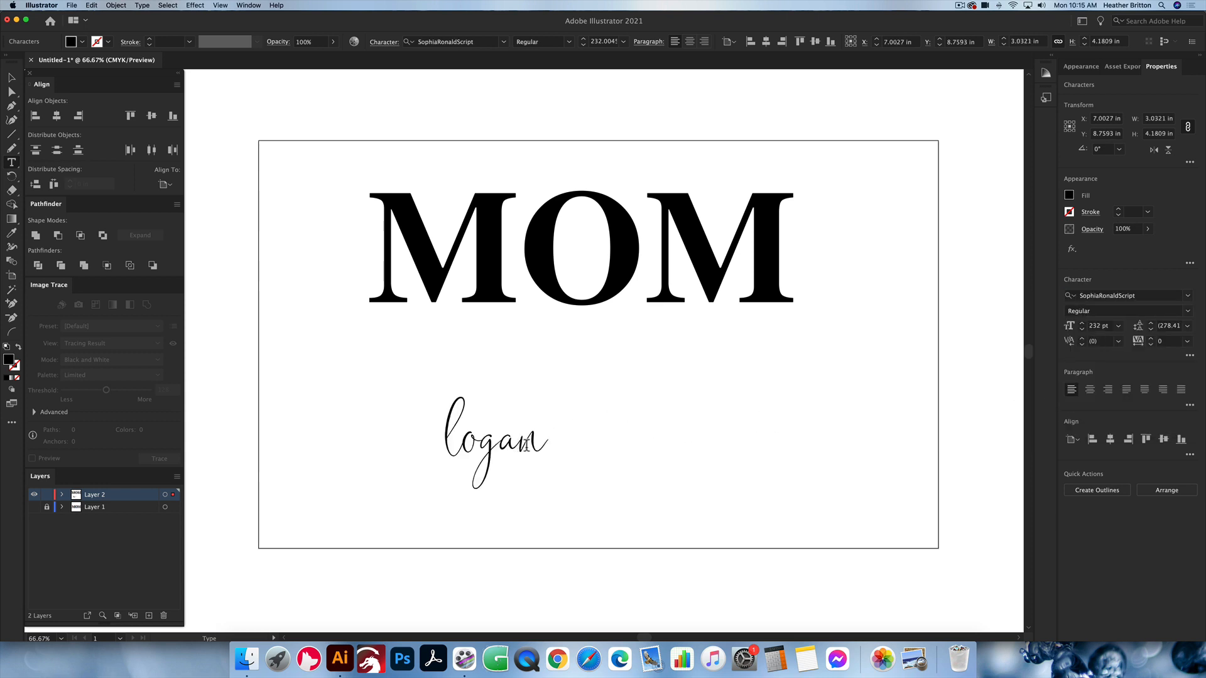
Step: Replace the name's last and first letters with alternate glyphs that have heart swashes extending outward
left_click_drag(521, 445, 541, 446)
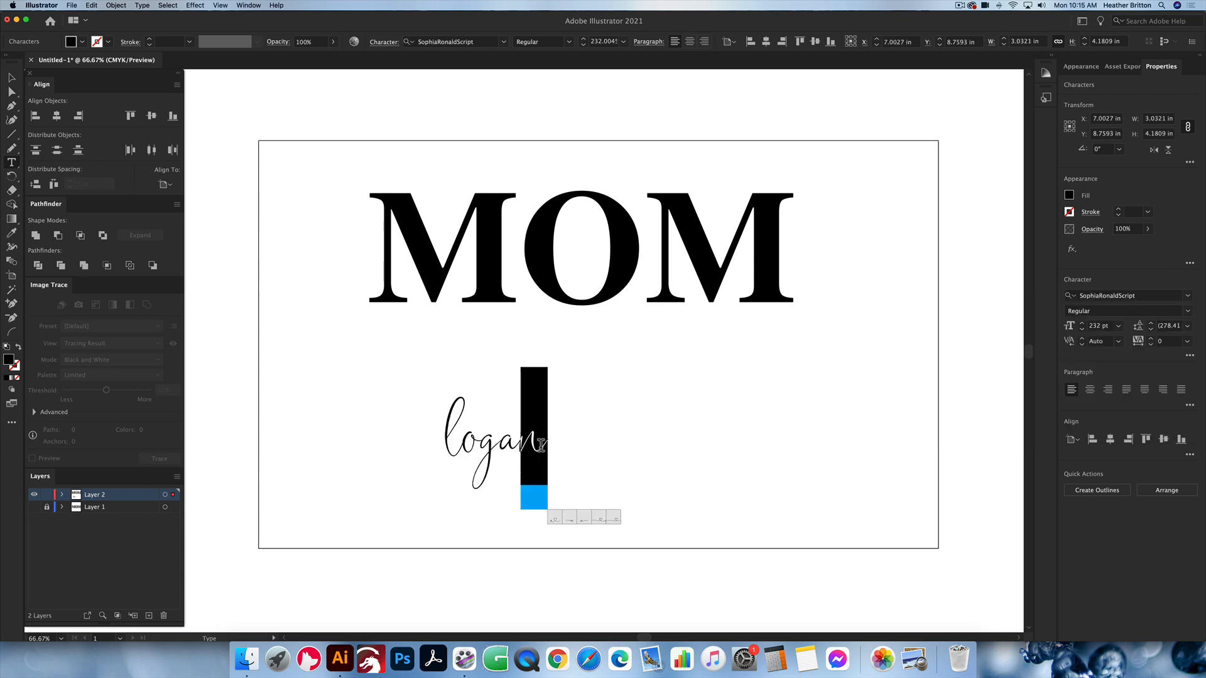
left_click(555, 523)
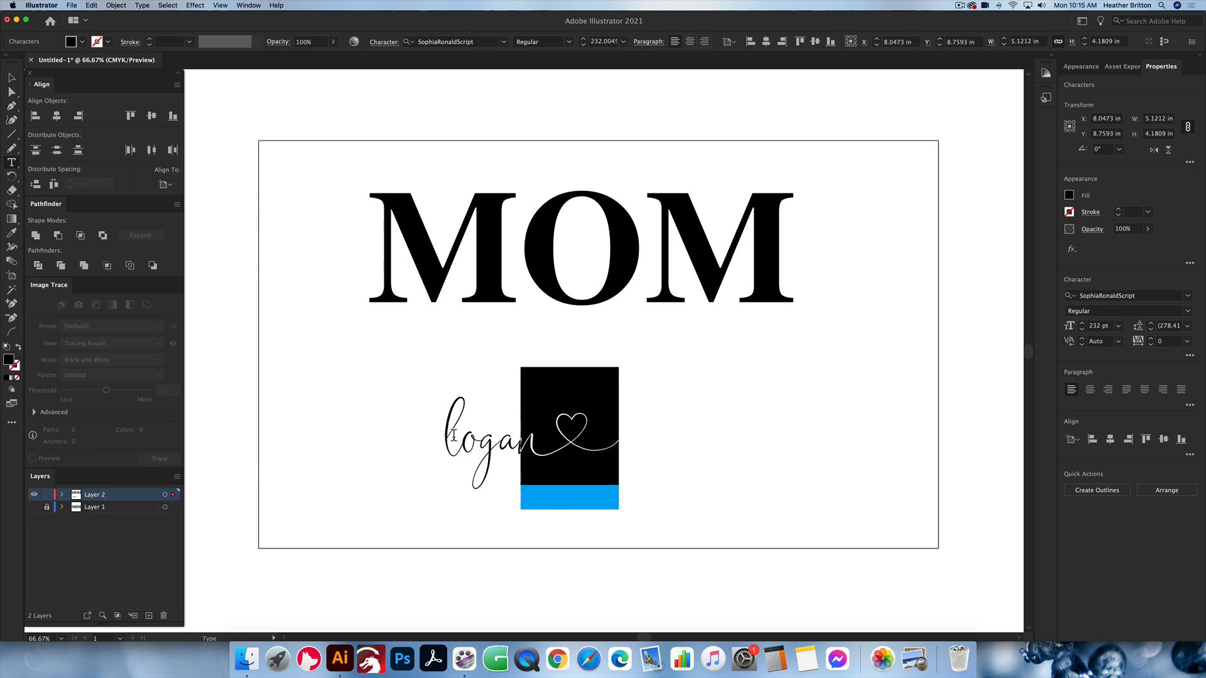
left_click_drag(440, 439, 462, 440)
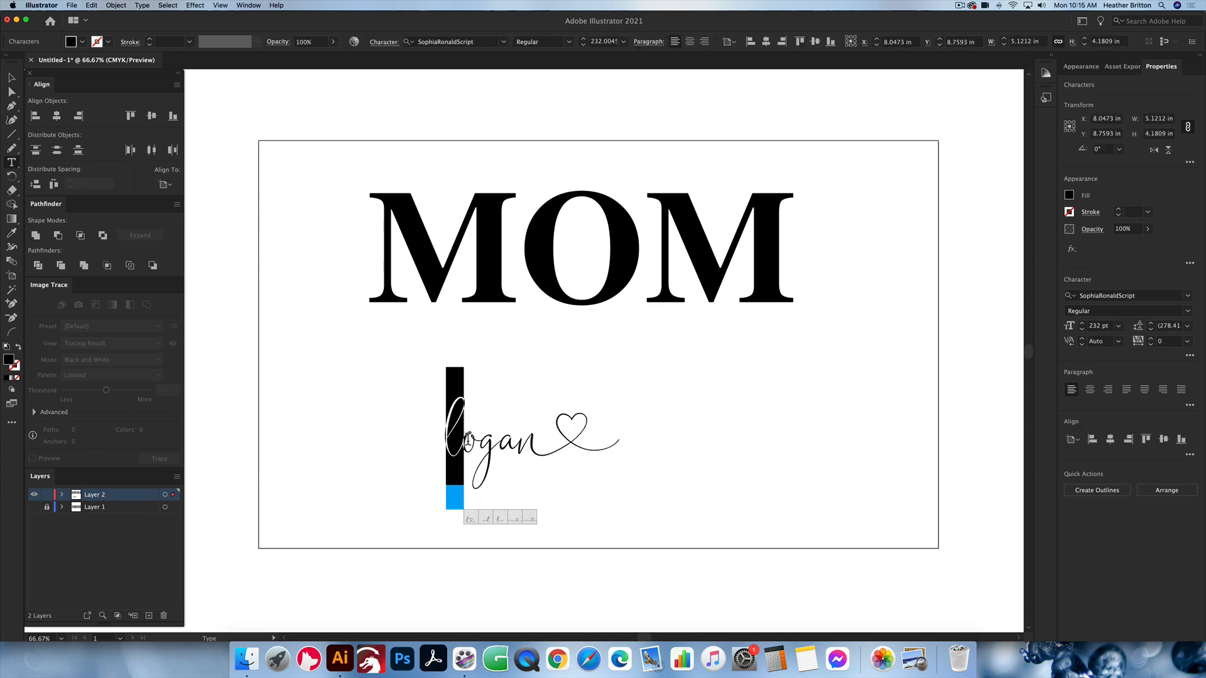
left_click(514, 519)
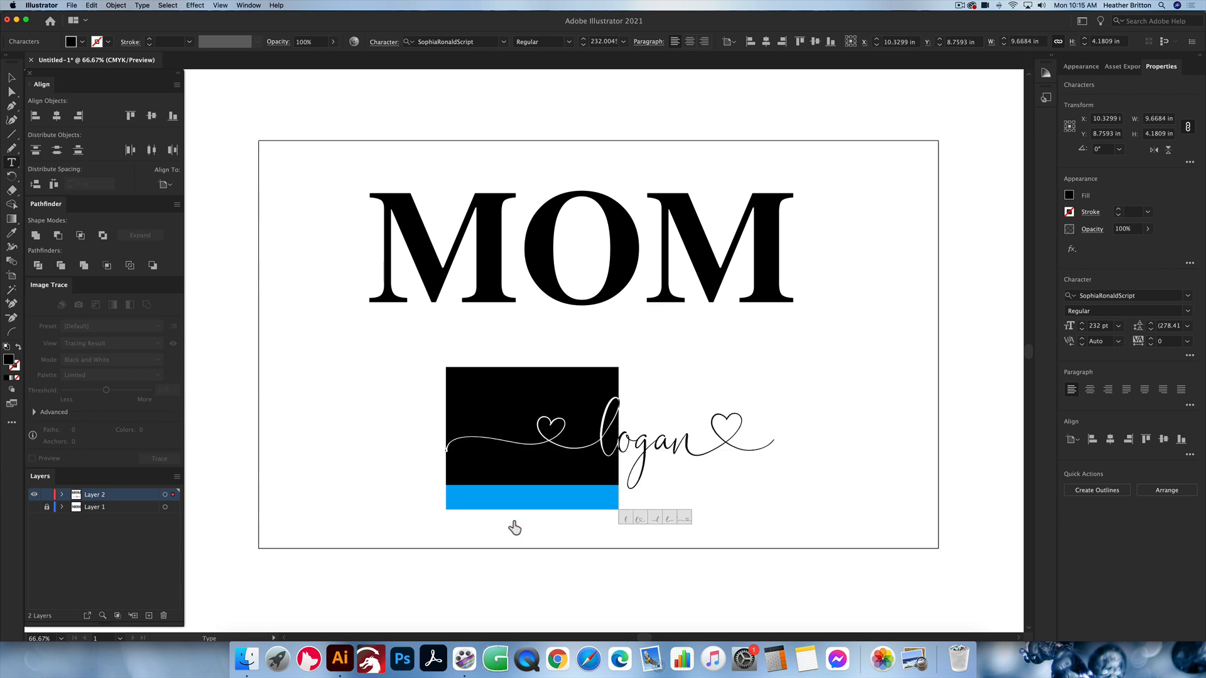
left_click(707, 500)
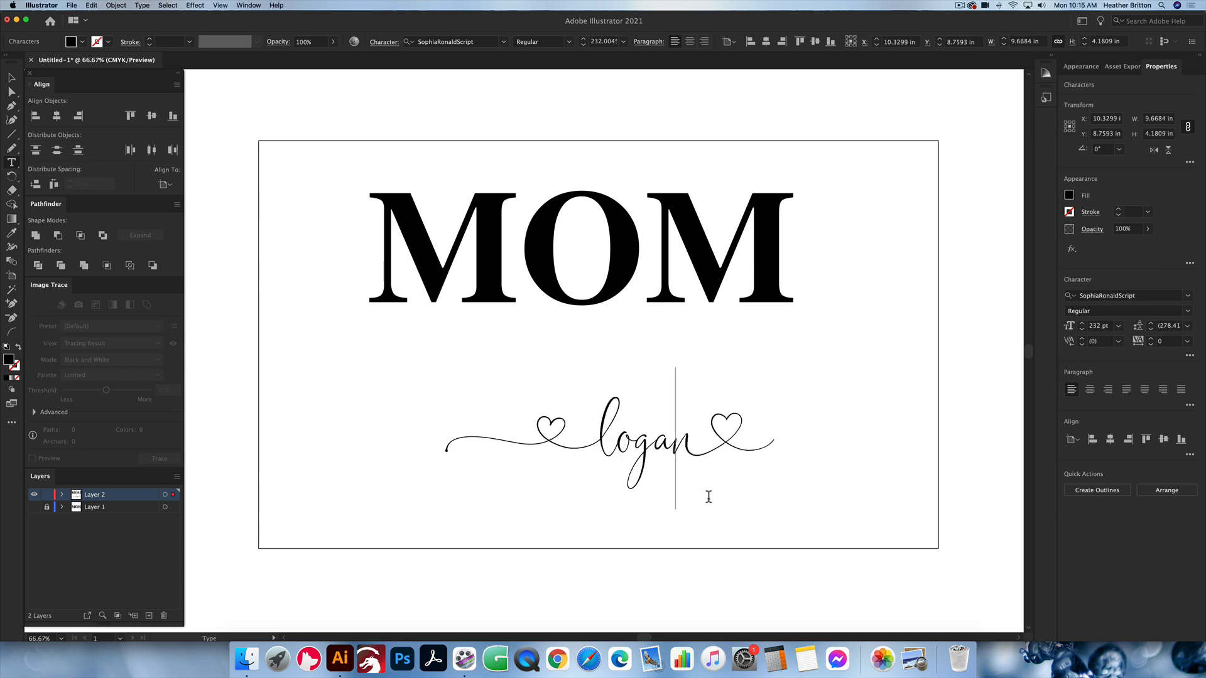
type("v")
key("BackSpace")
type("v")
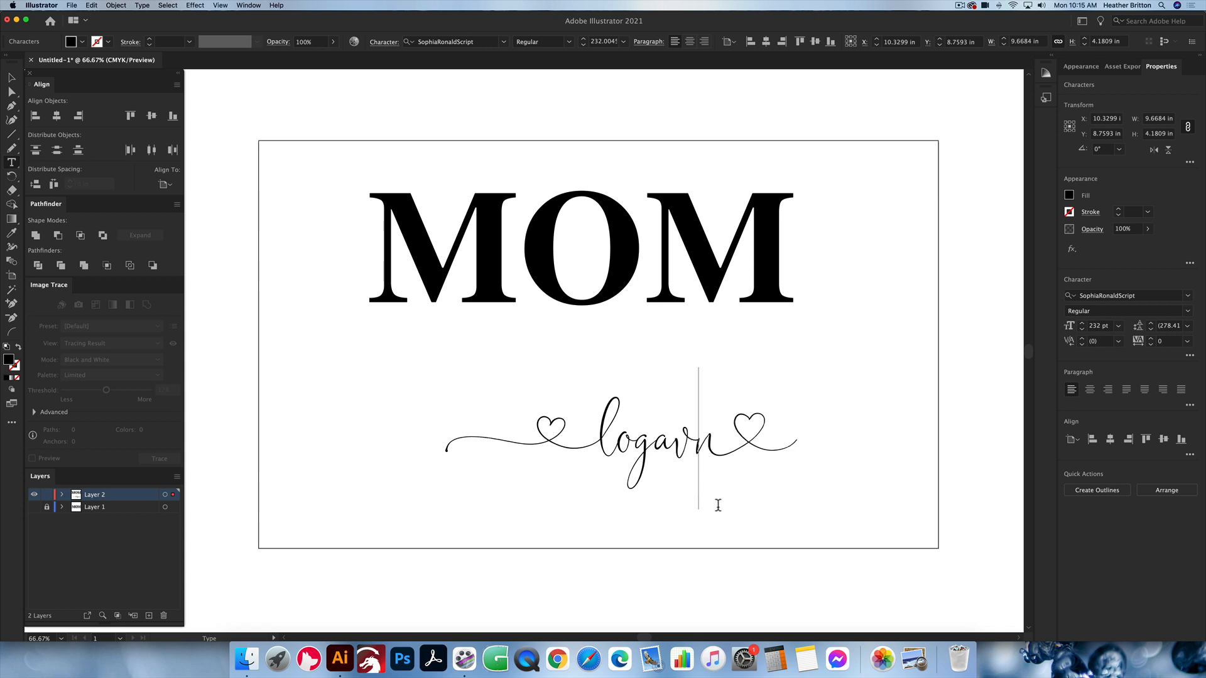
key("BackSpace")
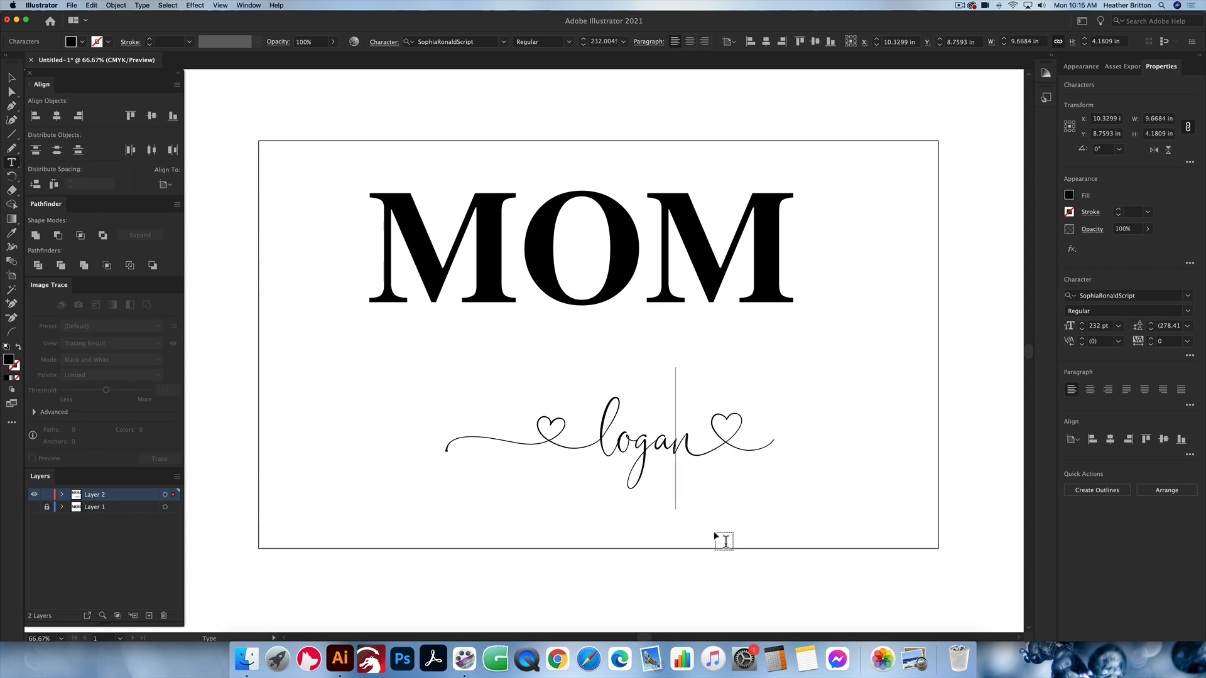
Step: Finish editing the text and reposition MOM and the script name closer together around the middle of the artboard
left_click(714, 530)
key("Escape")
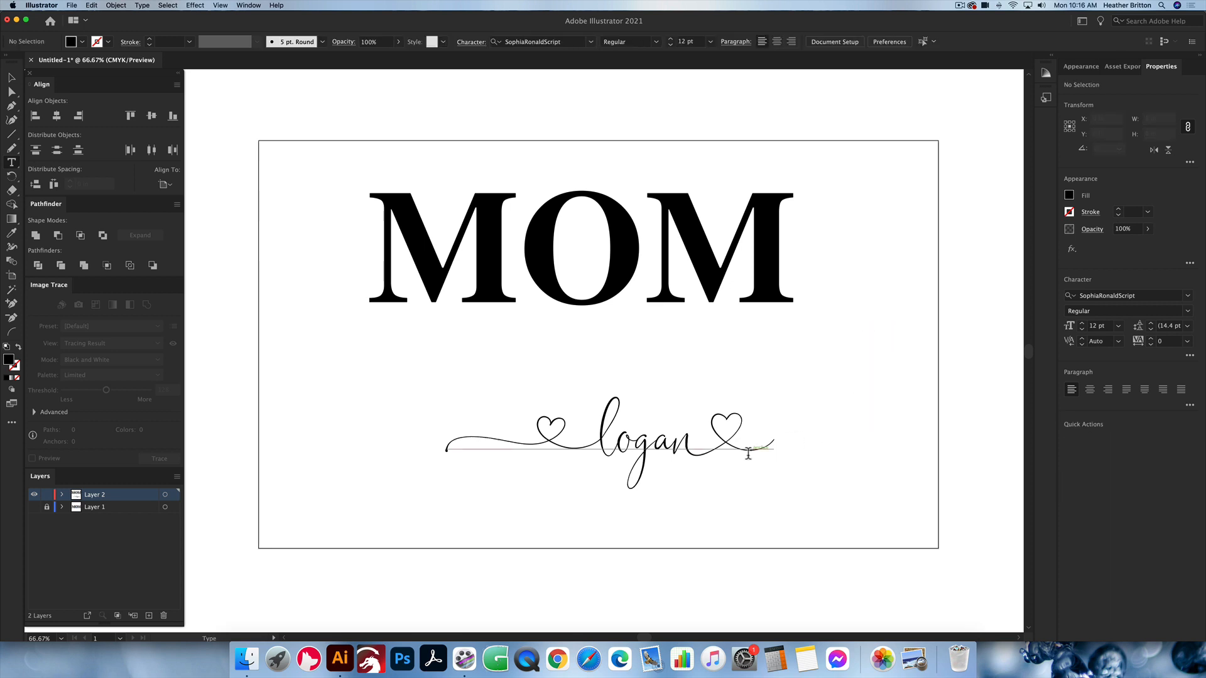
key("v")
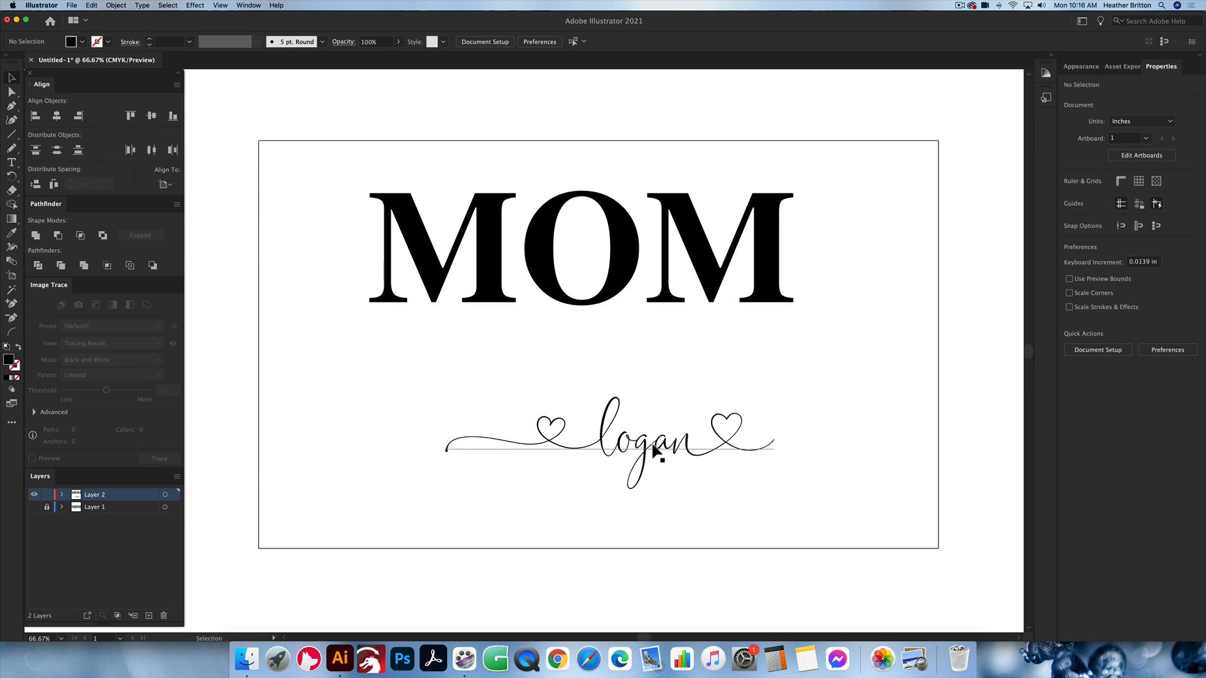
left_click_drag(675, 447, 635, 433)
left_click_drag(650, 301, 634, 322)
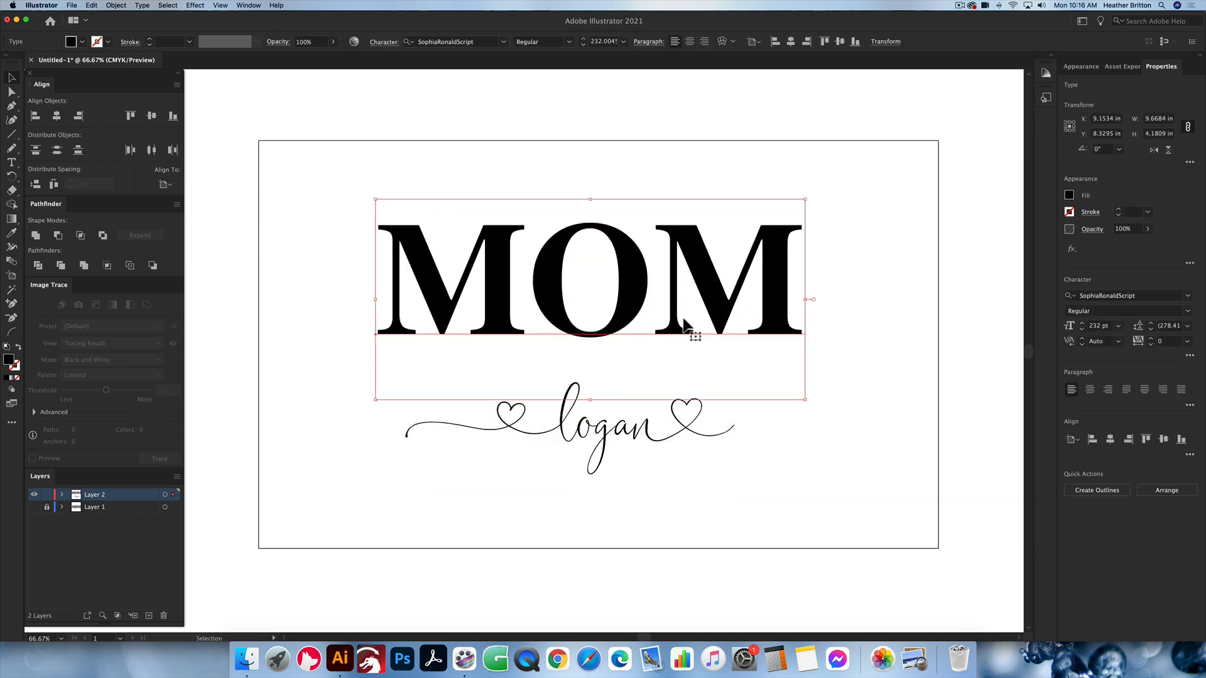
left_click(872, 461)
left_click_drag(689, 432, 695, 450)
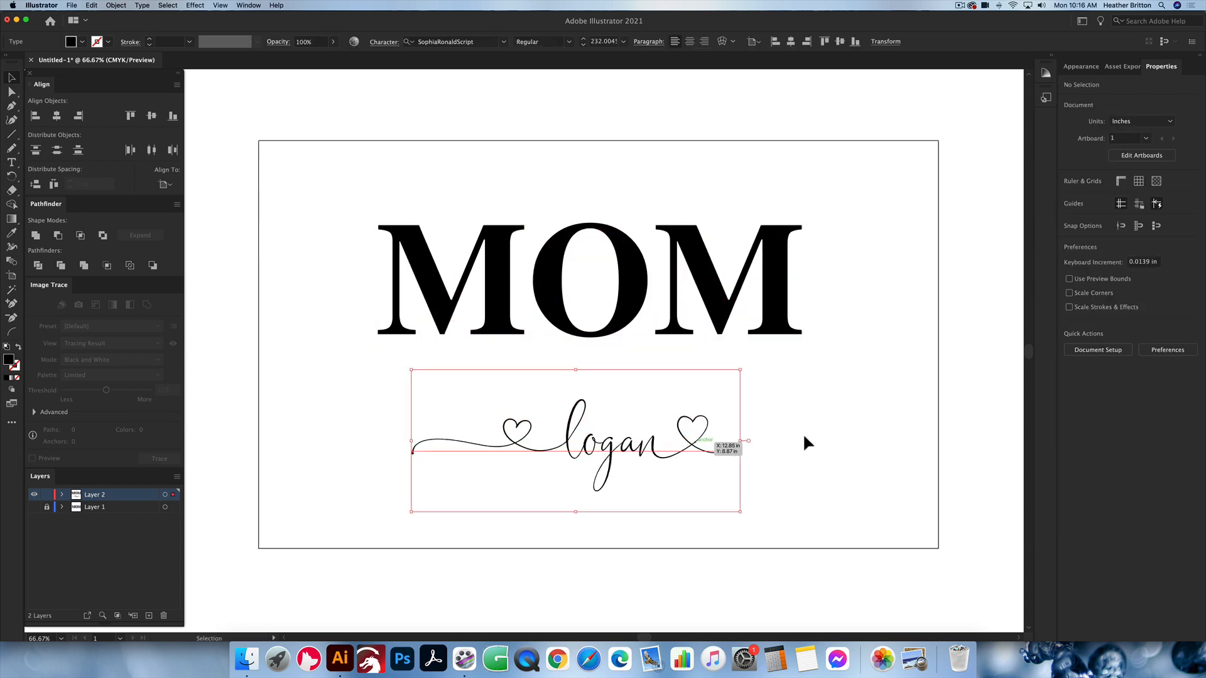
left_click(805, 444)
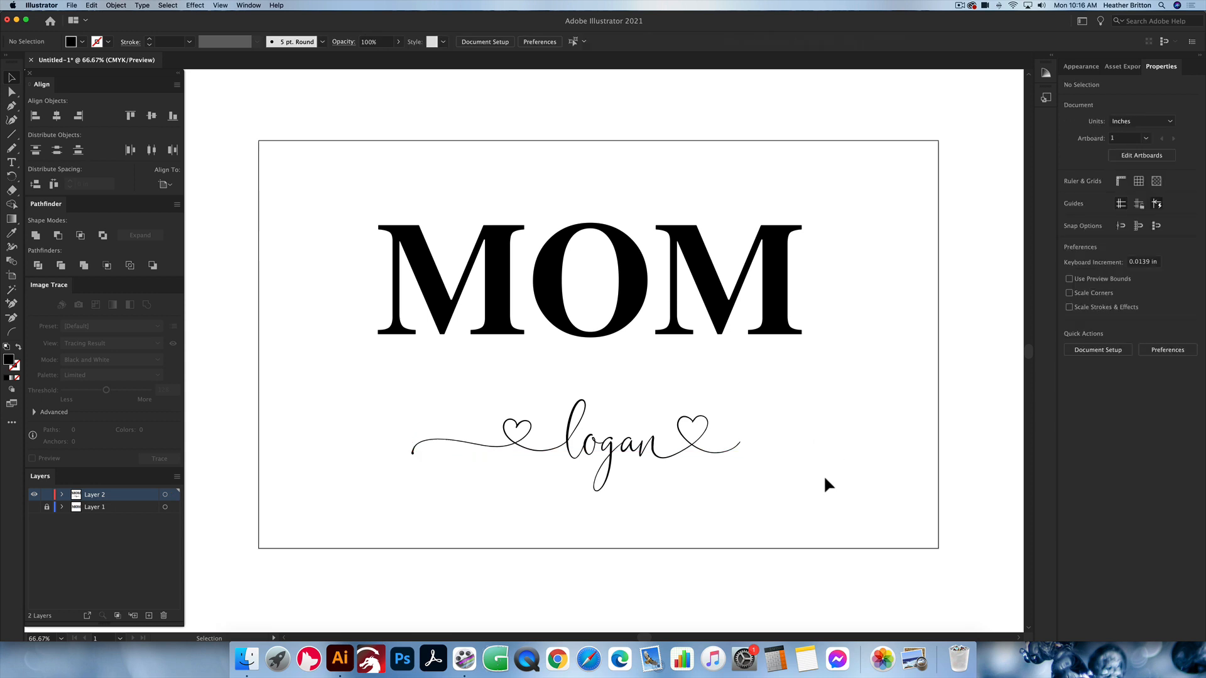
left_click_drag(825, 477, 426, 397)
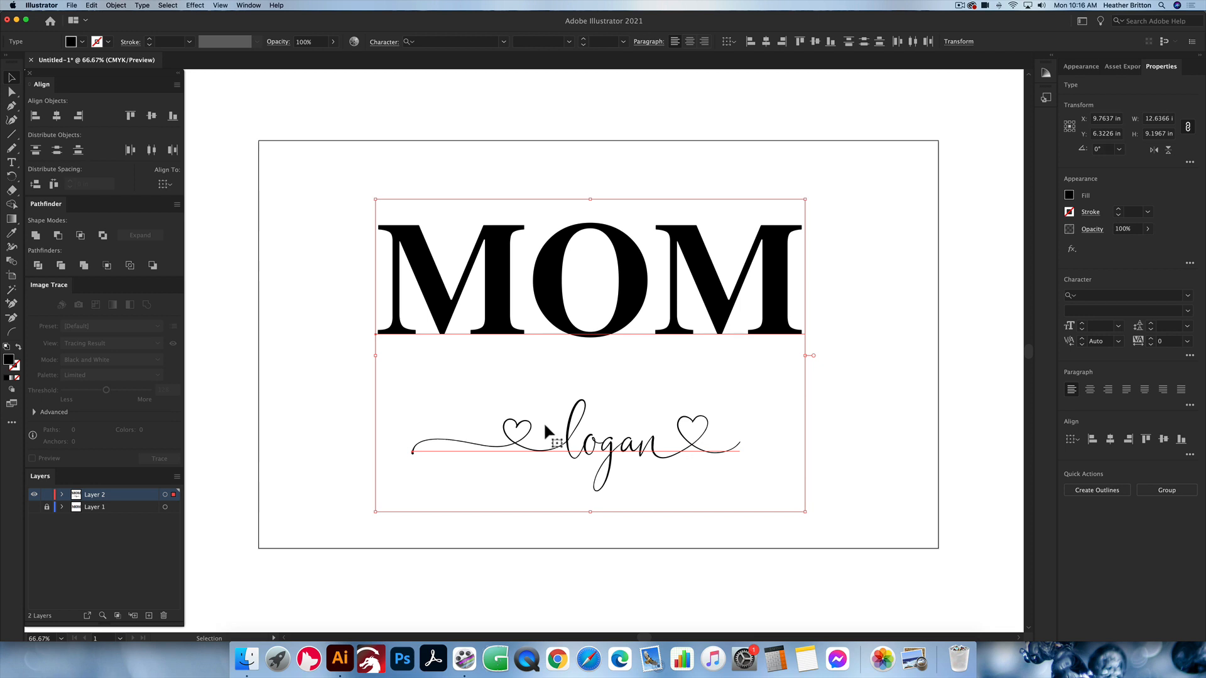
left_click(850, 417)
left_click(720, 451)
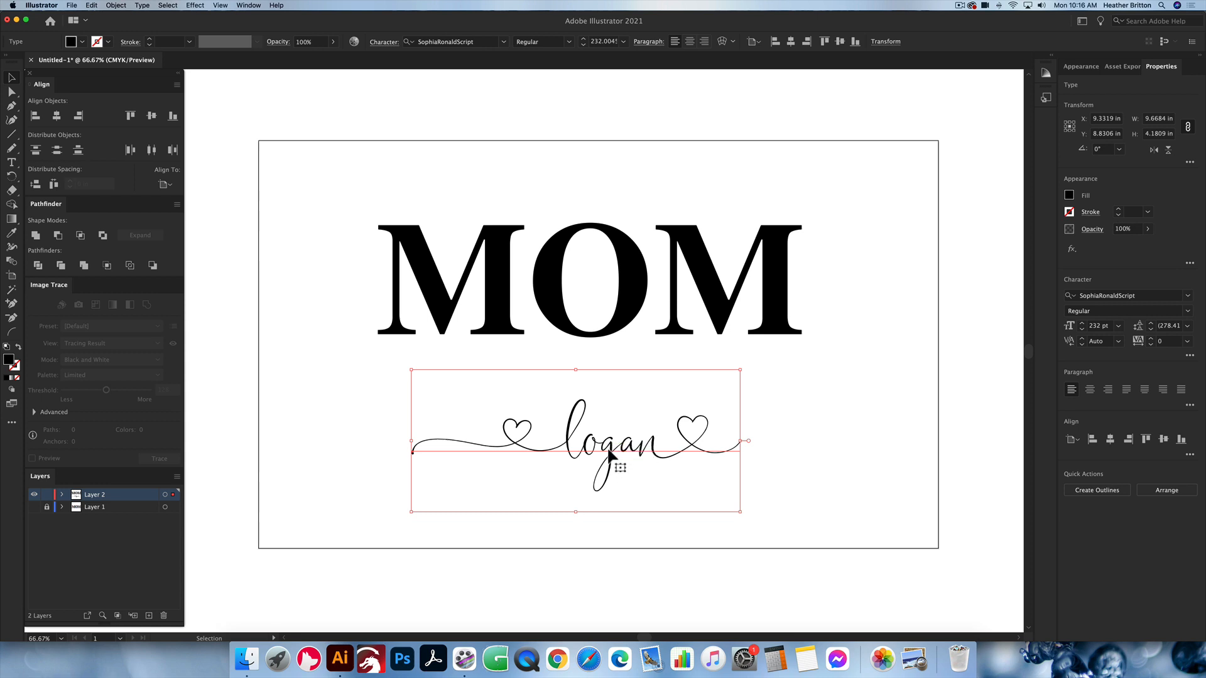
scroll(610, 453, "left", 2)
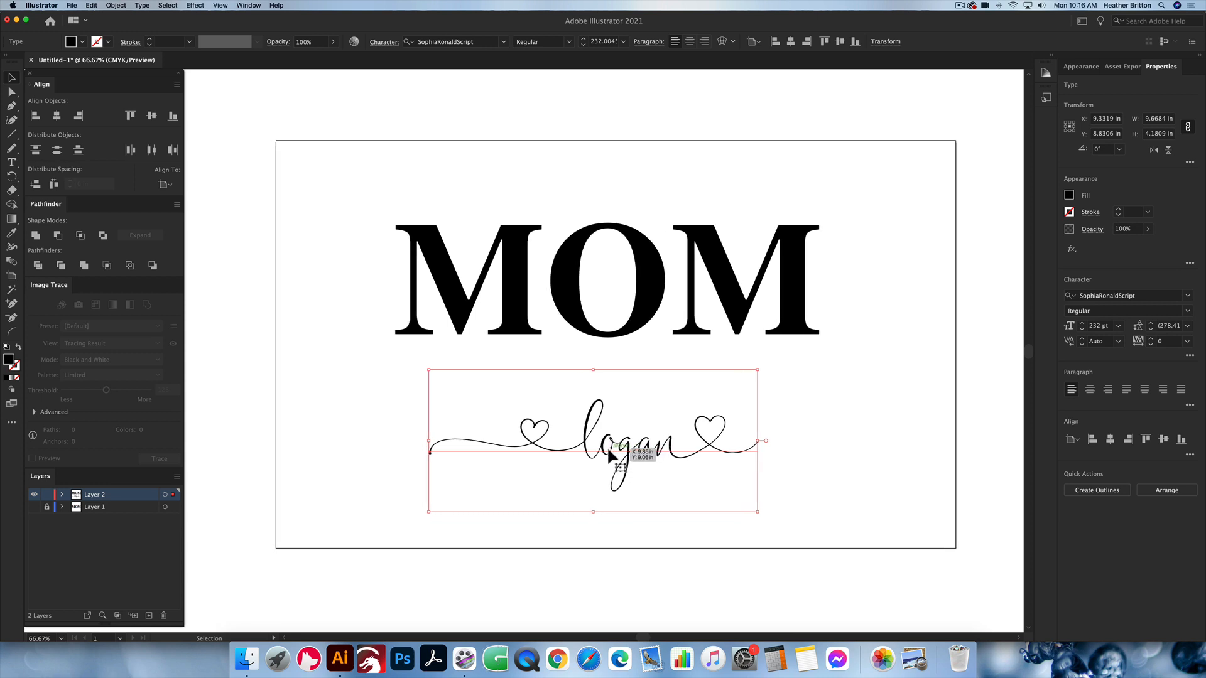
scroll(610, 453, "left", 2)
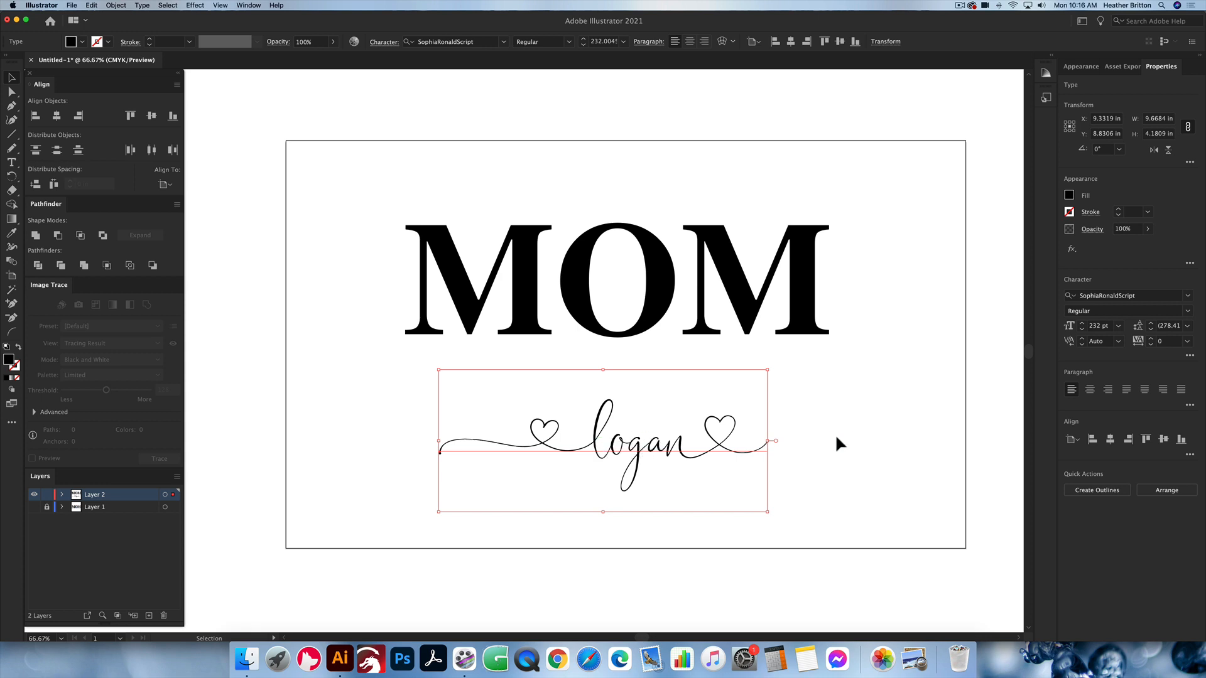
left_click(812, 469)
left_click(532, 405)
left_click(810, 428)
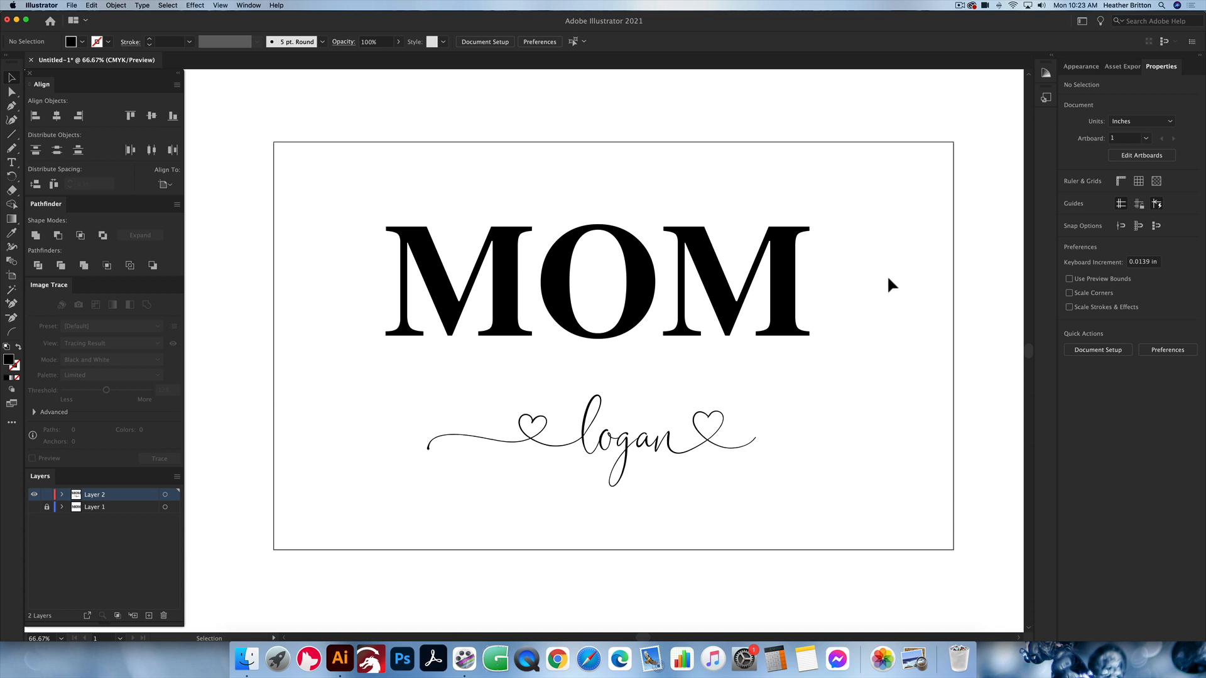
Step: Convert the MOM text to outlines and compare it with the live script name in Outline view
left_click_drag(858, 281, 299, 162)
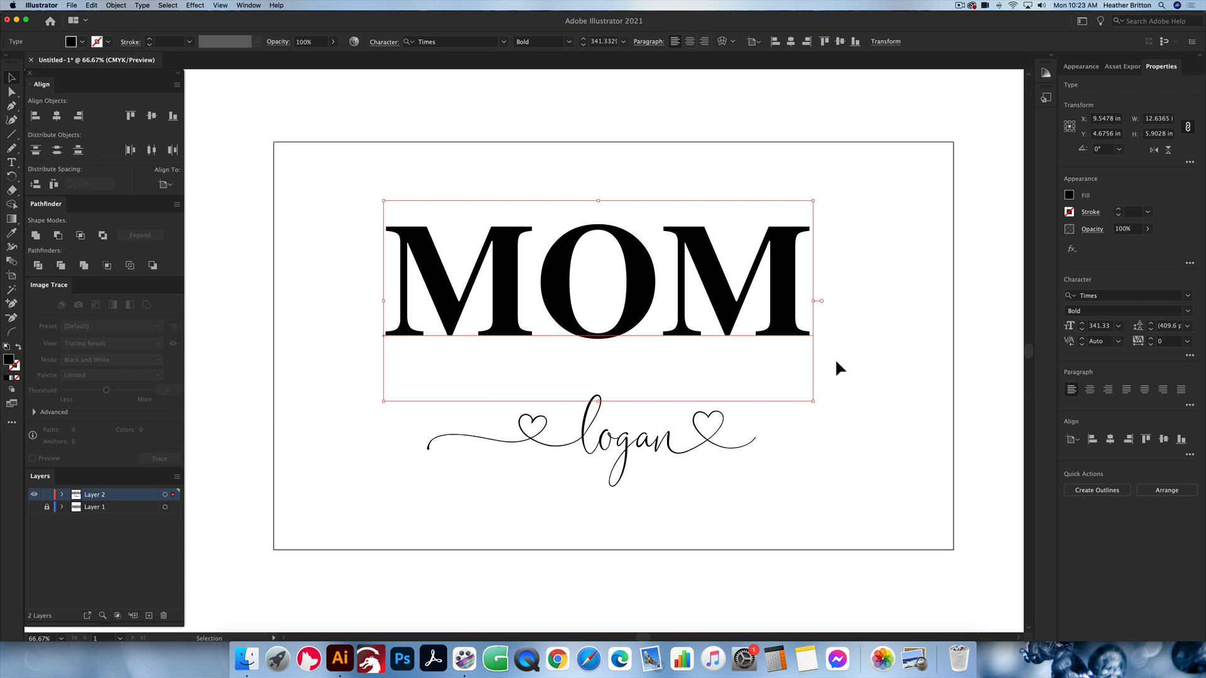
key("super+shift+o")
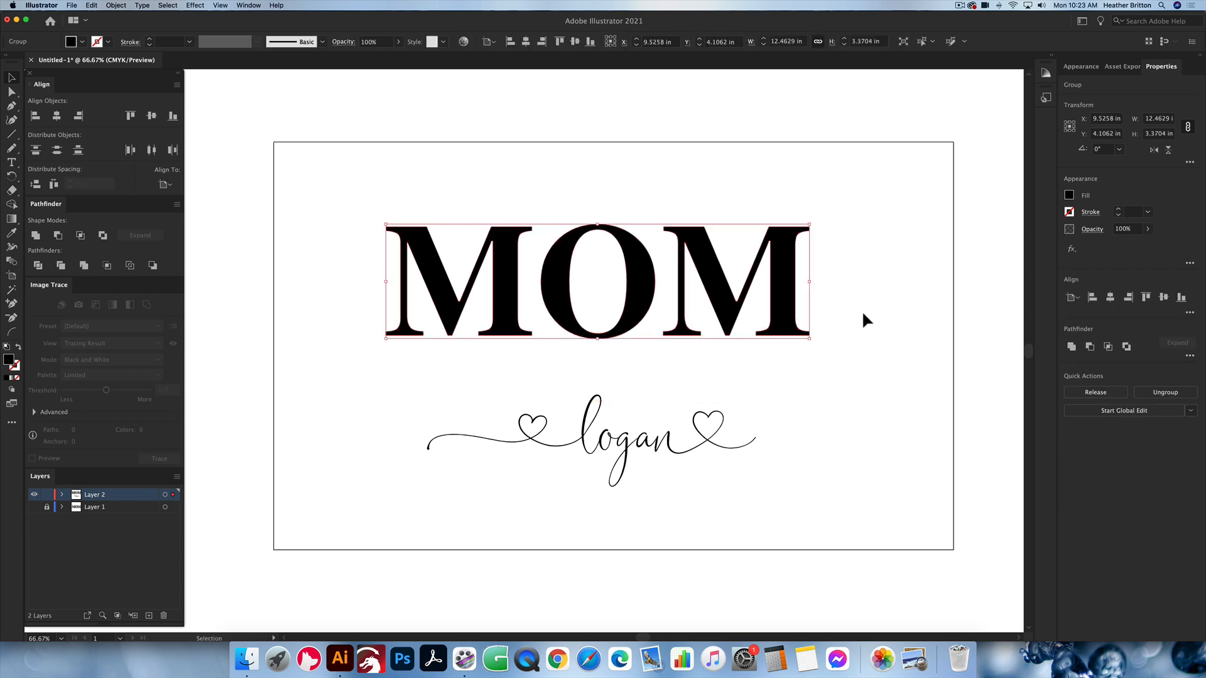
left_click(862, 311)
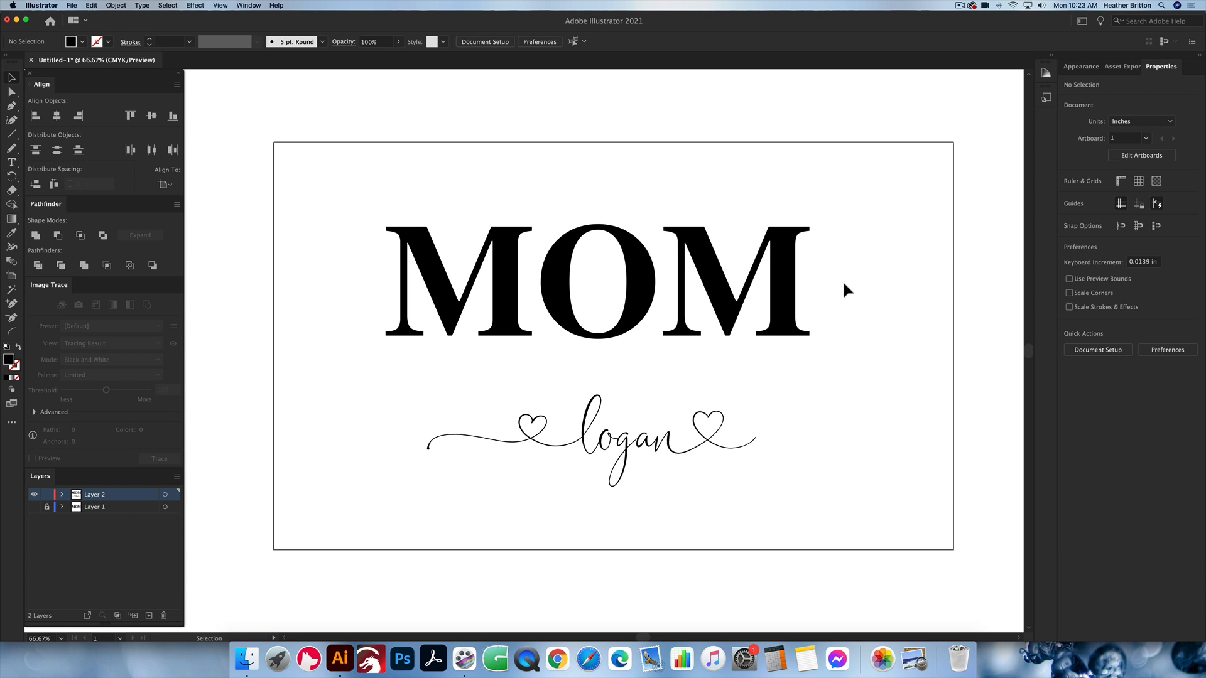
key("super+y")
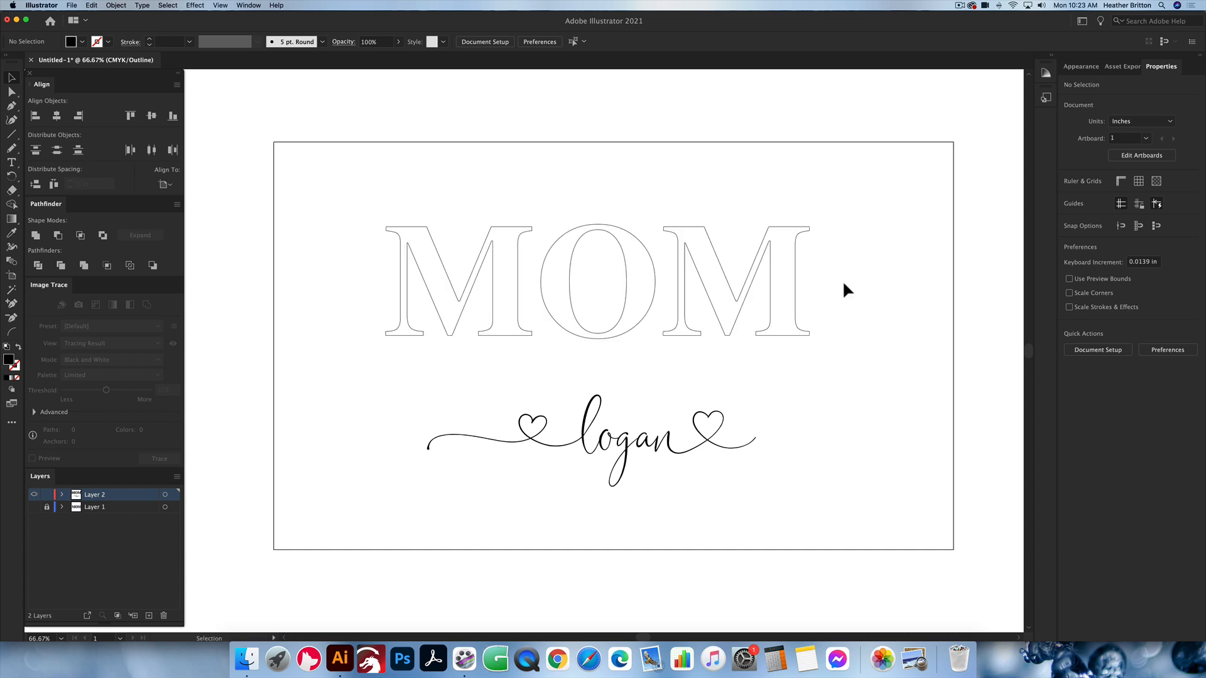
left_click_drag(842, 280, 376, 205)
left_click(466, 183)
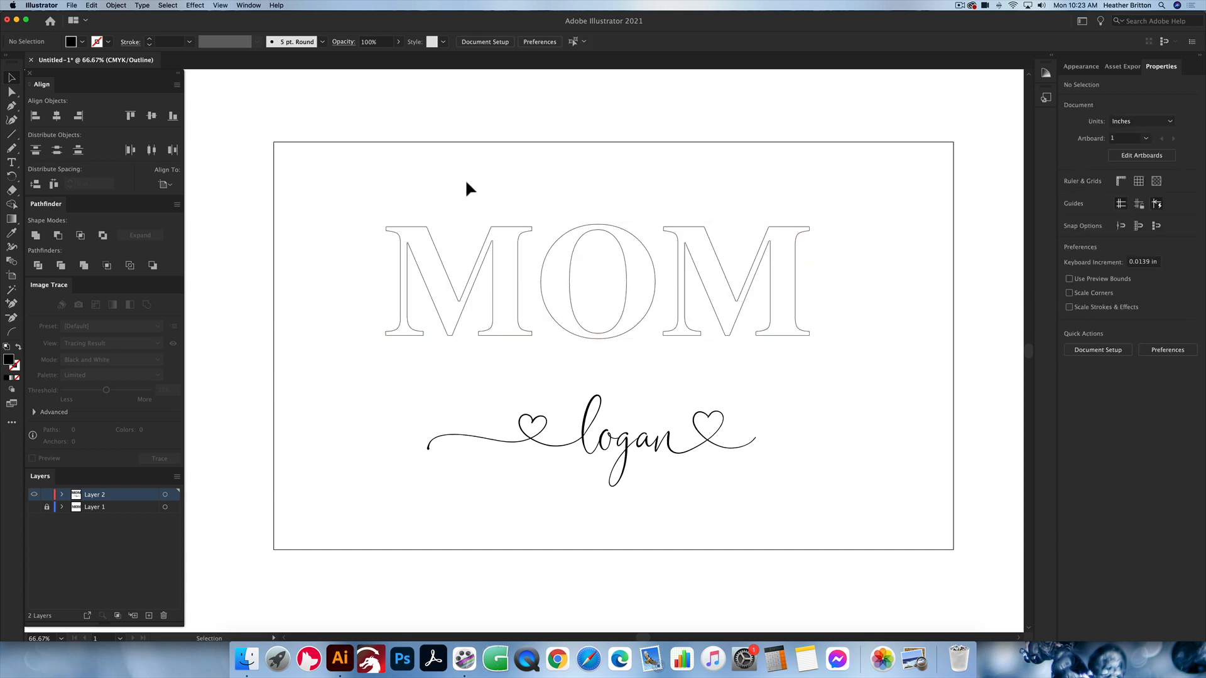
left_click(616, 447)
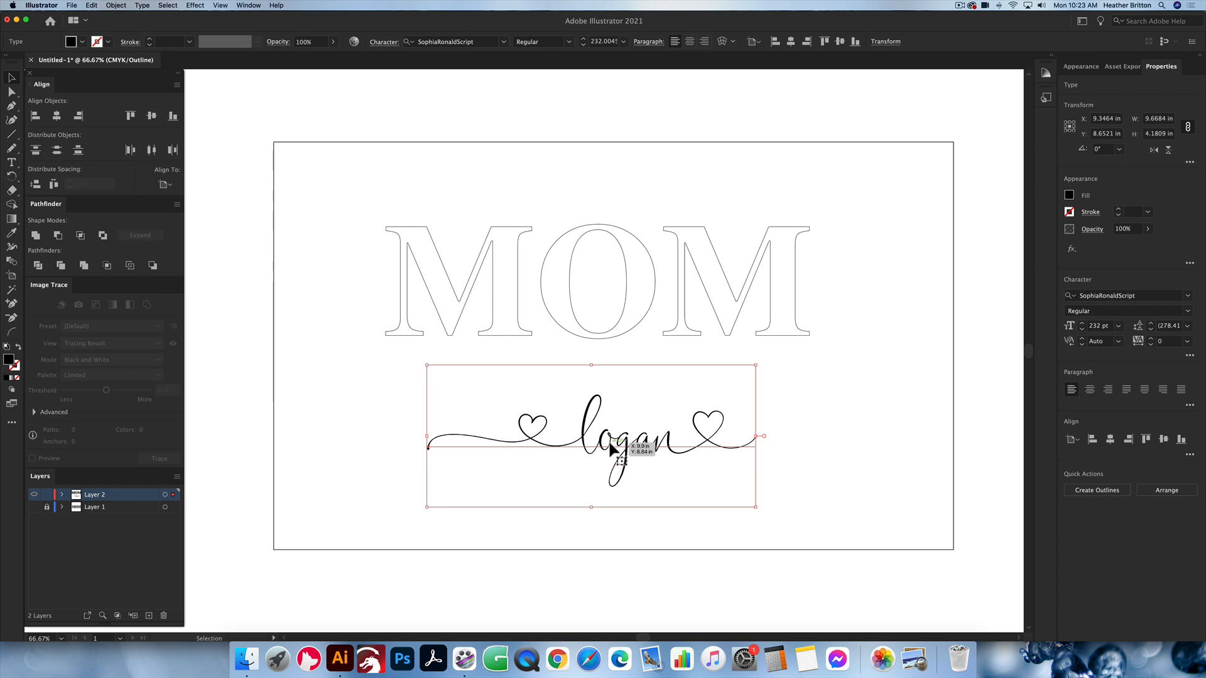
key("super+y")
left_click(880, 389)
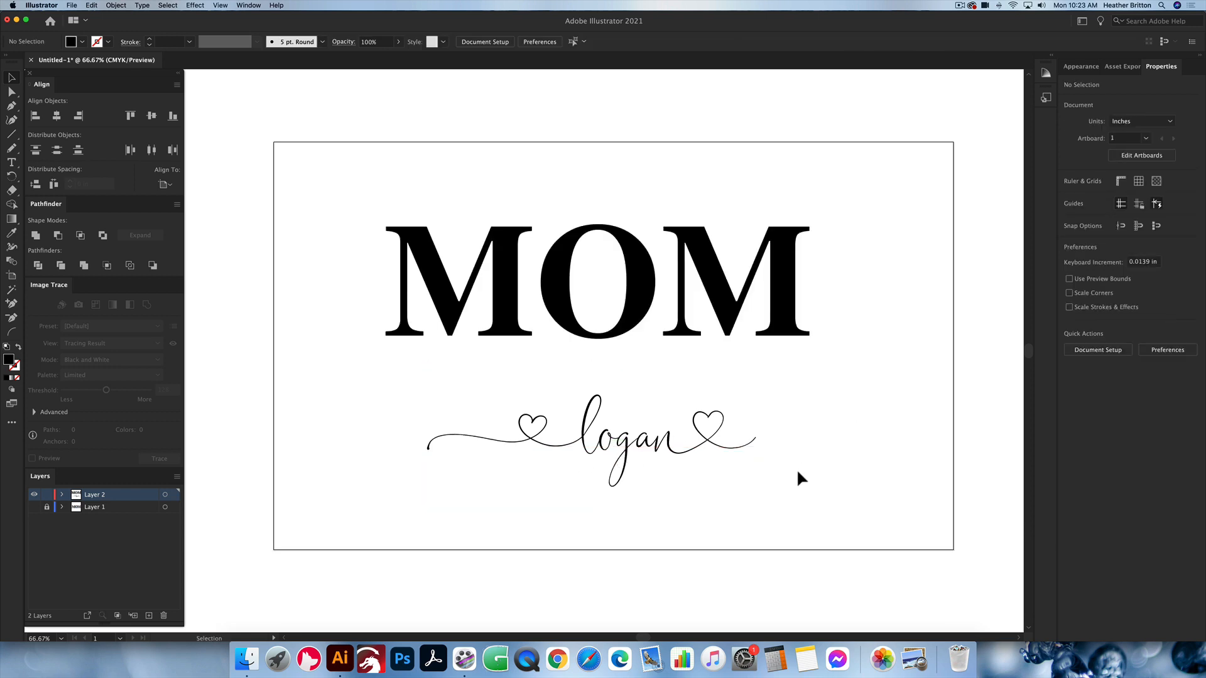
Step: Shift MOM slightly up towards the artboard's top edge and nudge the script name slightly up beneath it
left_click(538, 398)
left_click(894, 398)
left_click(712, 289)
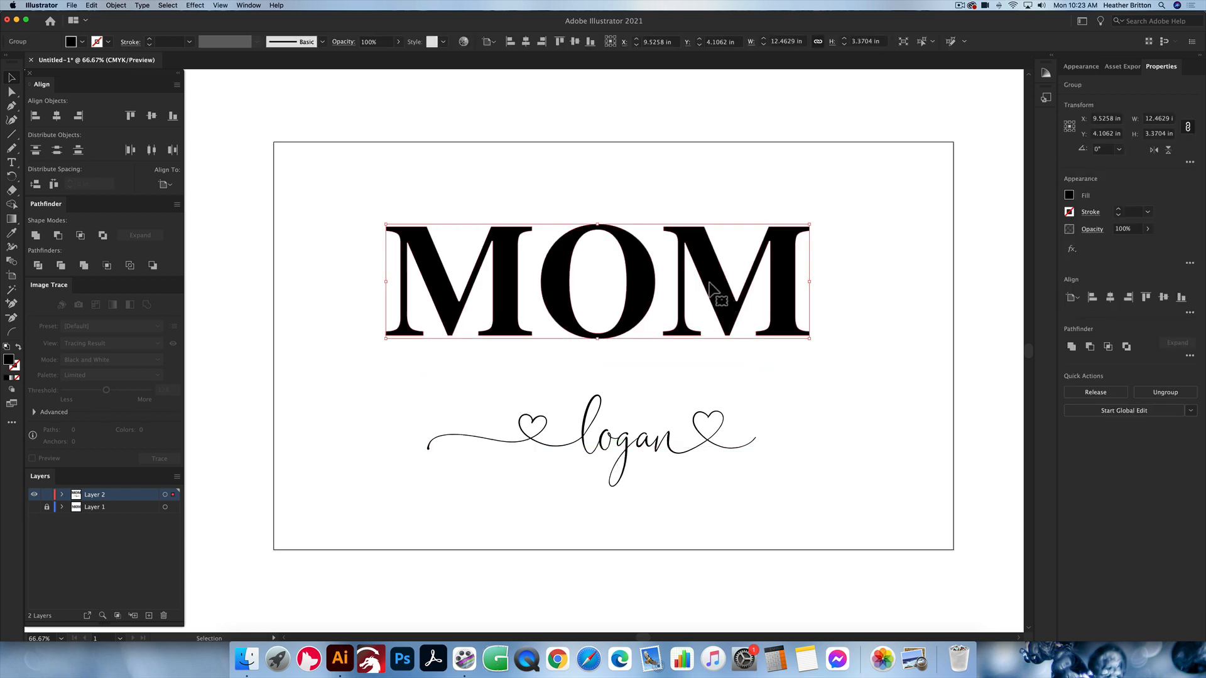
left_click_drag(740, 318, 779, 311)
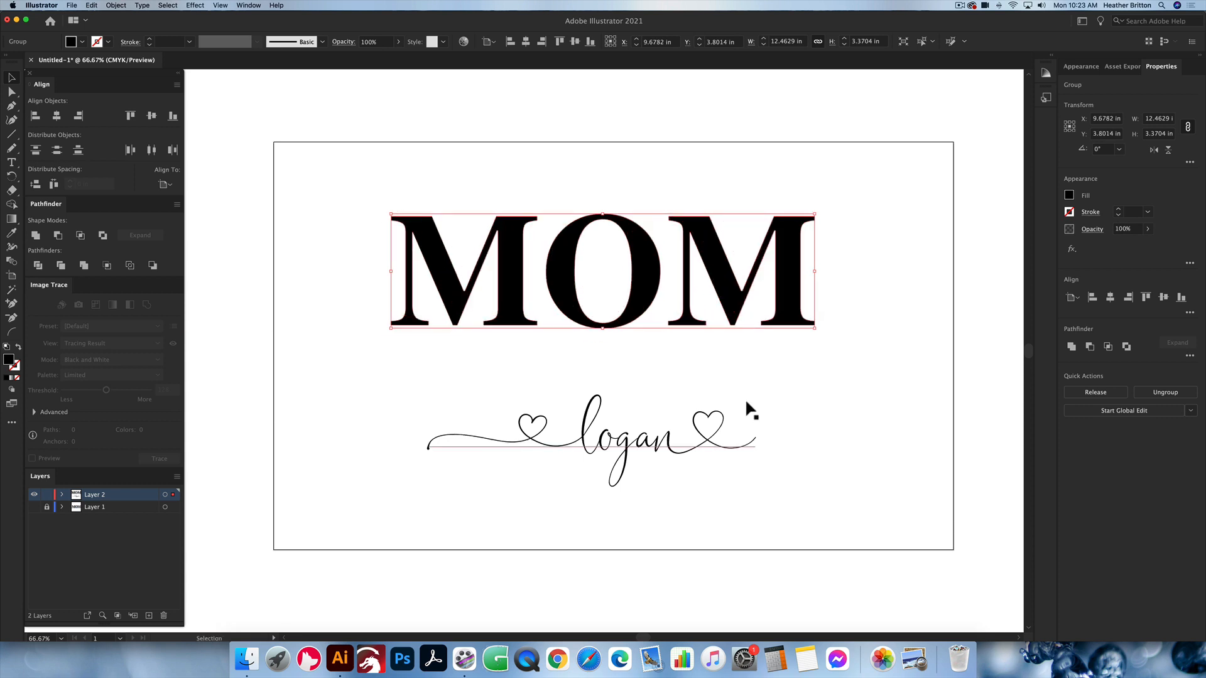
mouse_move(717, 434)
left_mouse_down()
mouse_move(713, 420)
mouse_move(714, 431)
left_mouse_up()
left_click(872, 378)
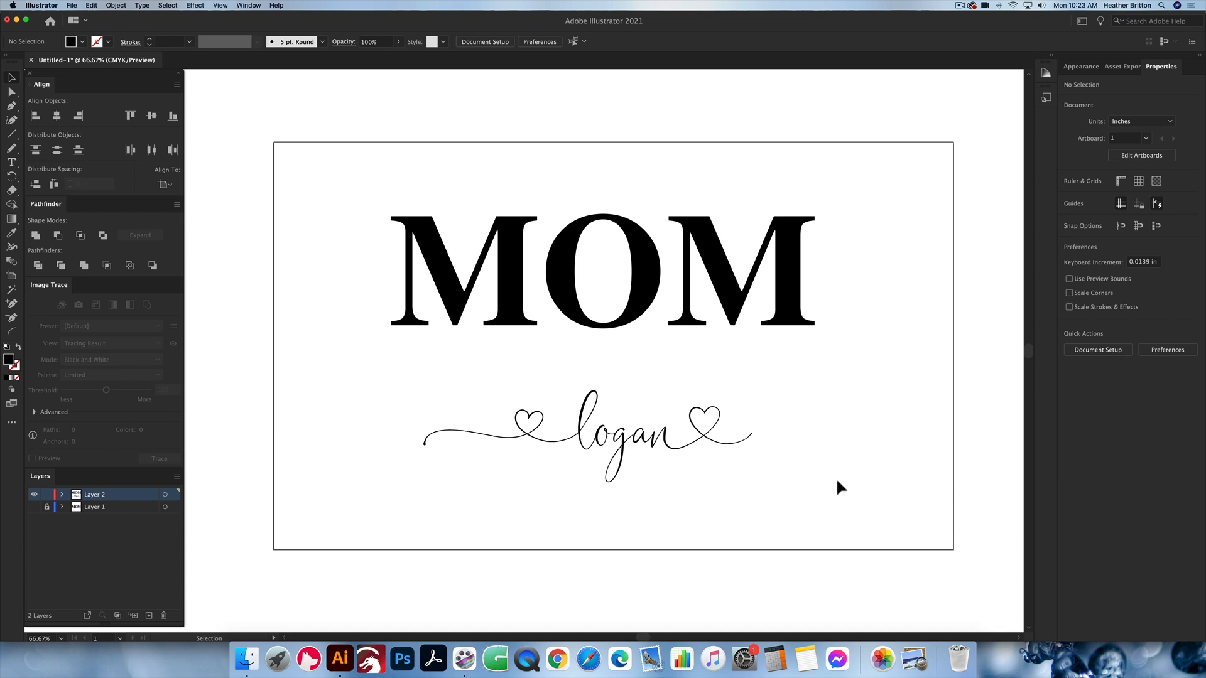
Step: Thicken the script name by giving it a 4 pt stroke
left_click_drag(842, 441, 422, 397)
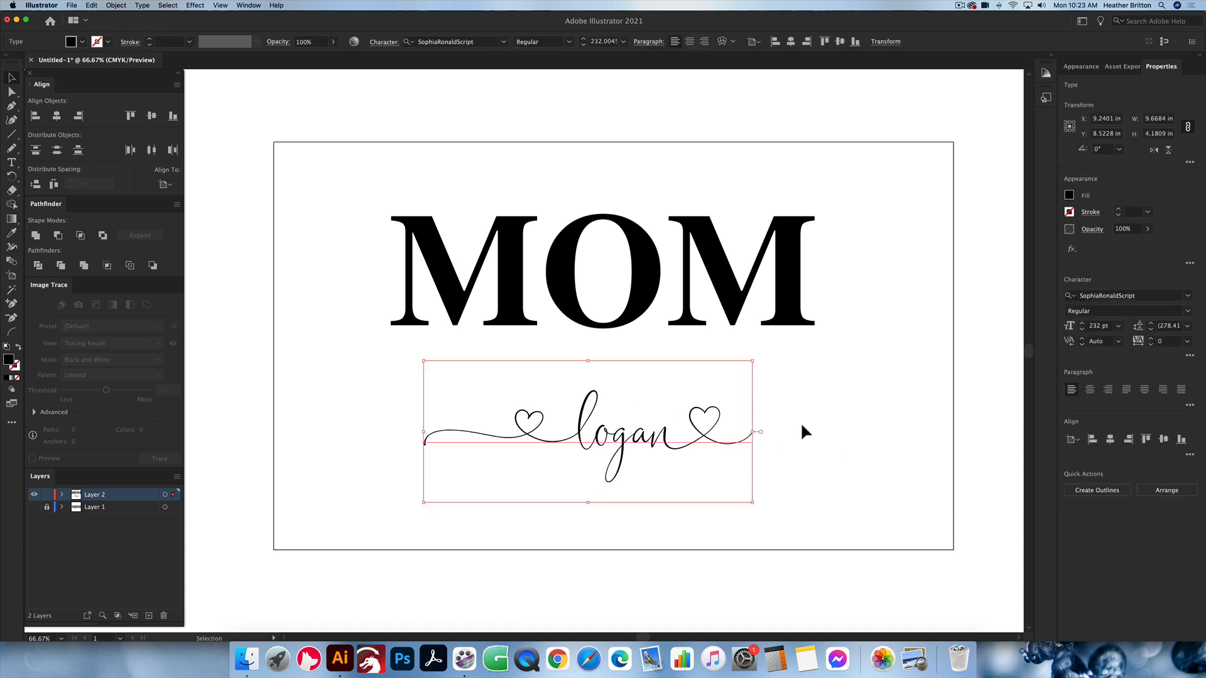
scroll(804, 424, "right", 2)
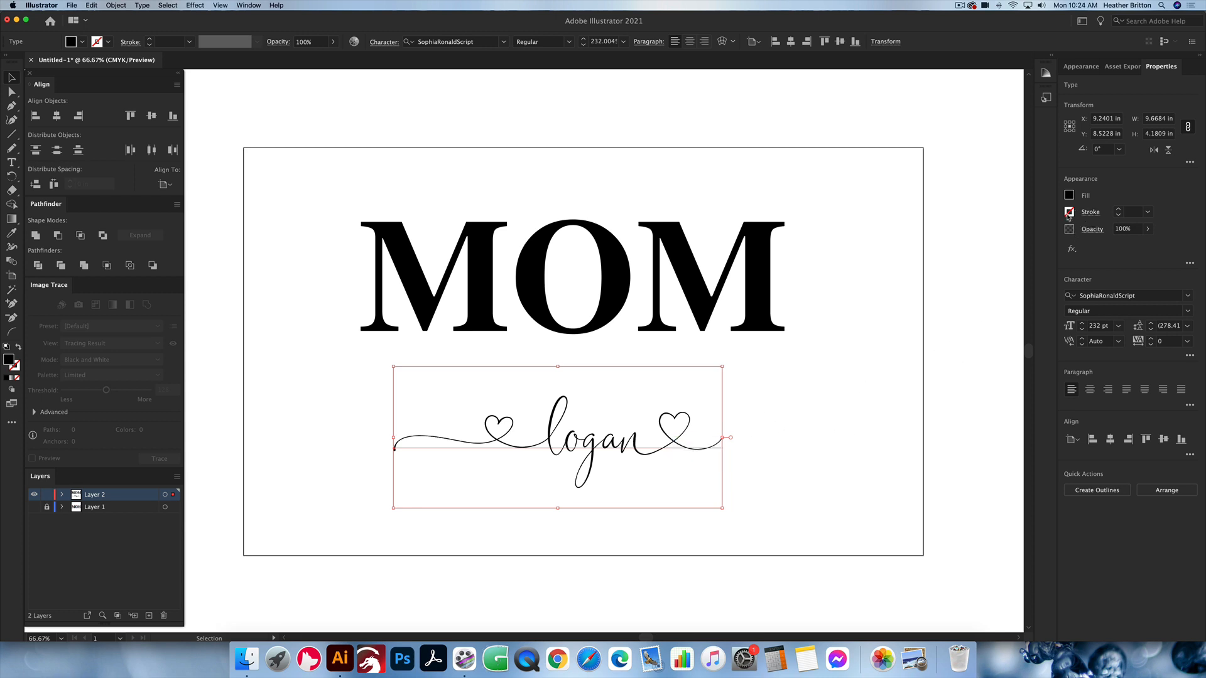
left_click(1148, 212)
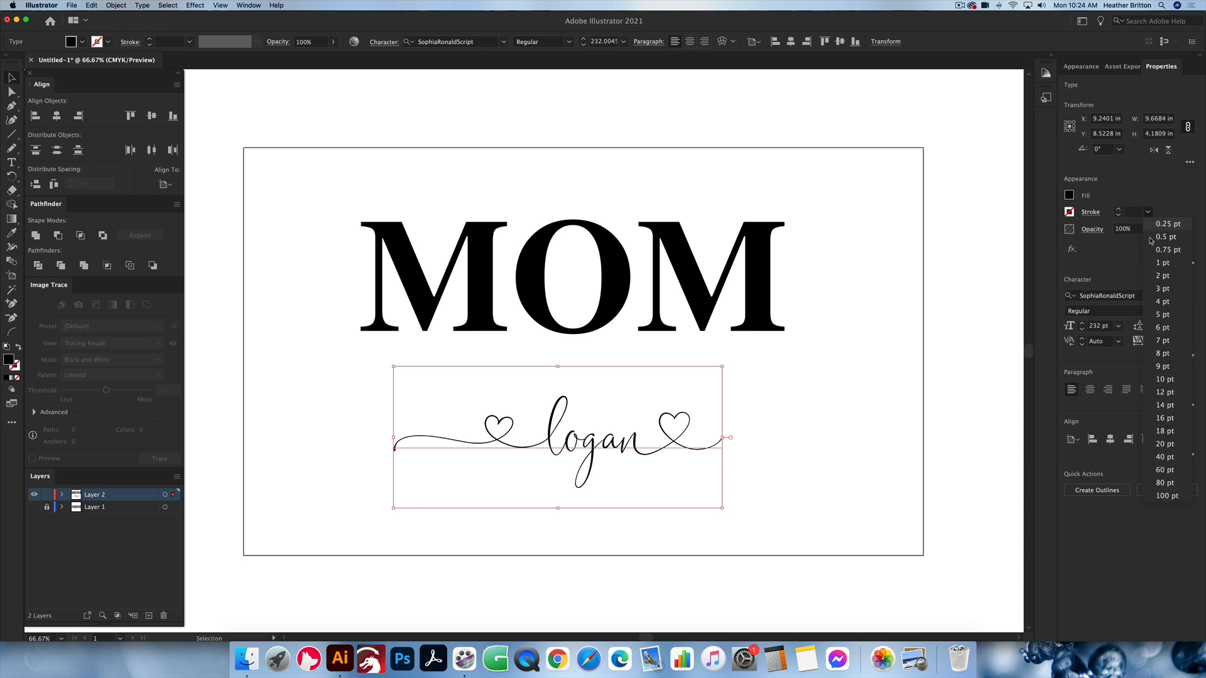
left_click(1162, 302)
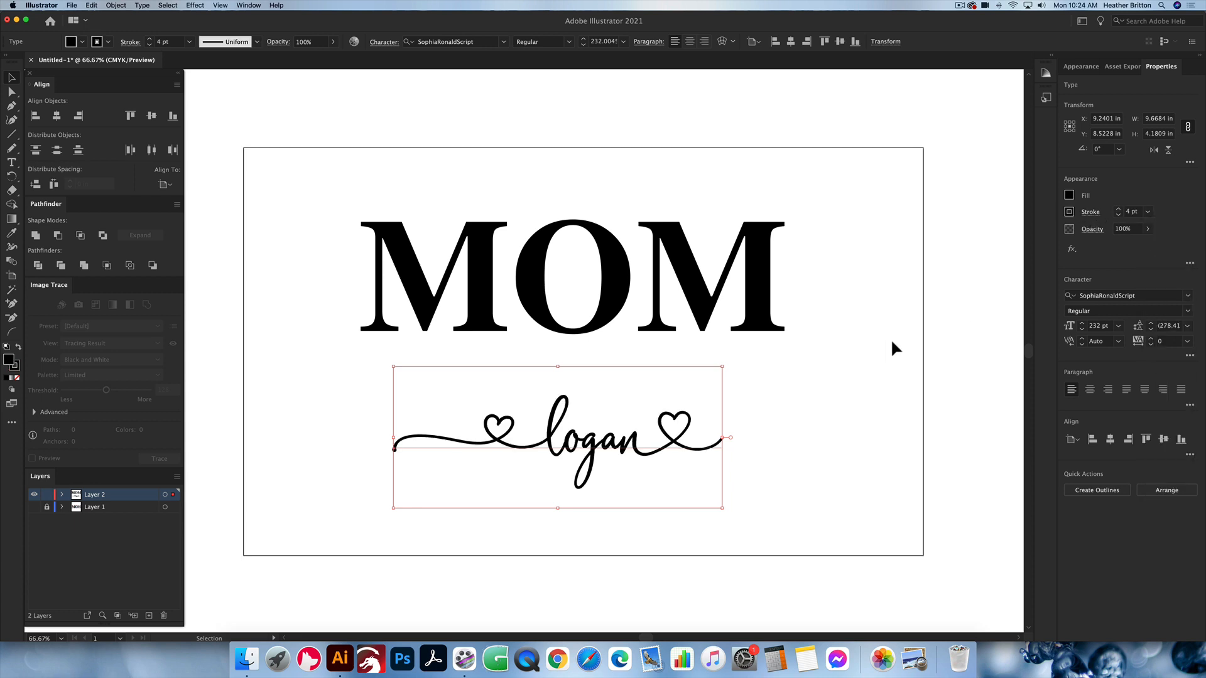
left_click(842, 394)
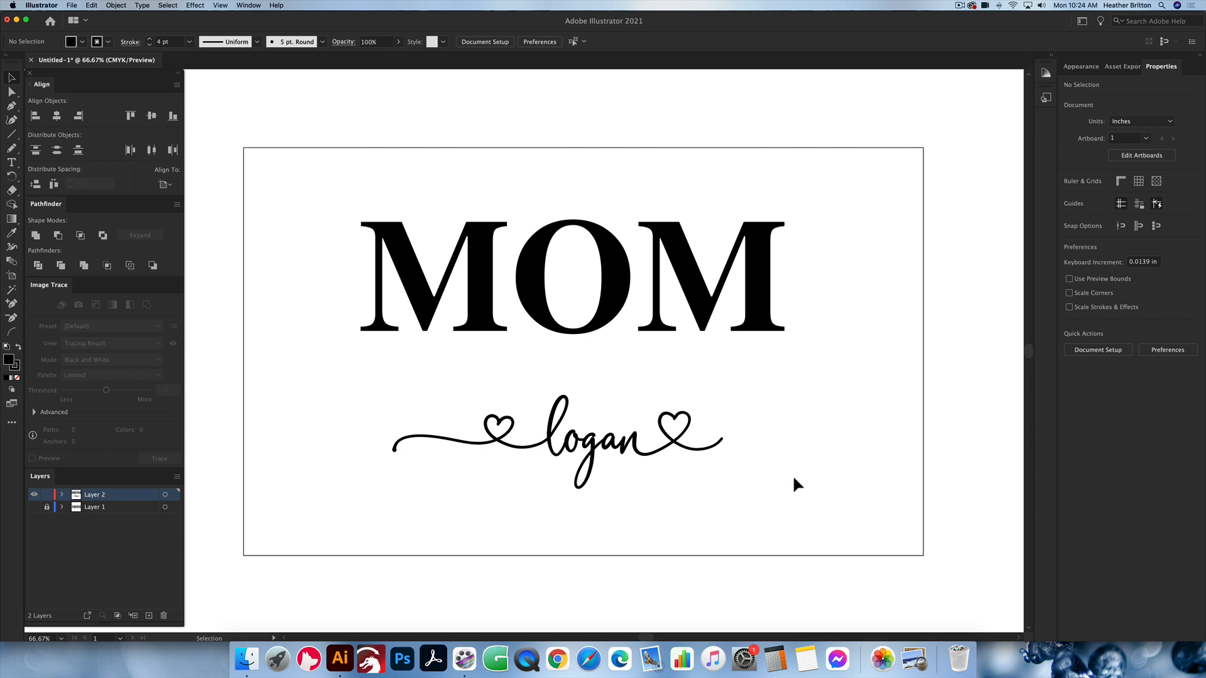
Step: Convert the stroked script name to outlines
left_click_drag(793, 476, 406, 383)
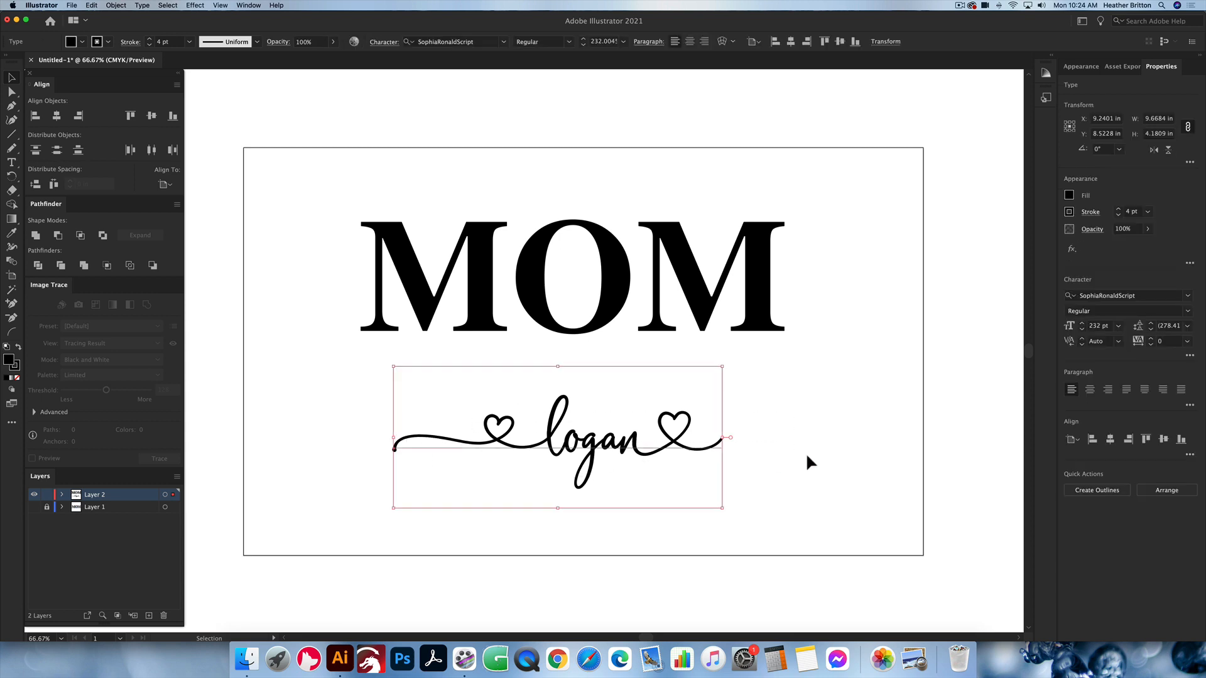
left_click(779, 459)
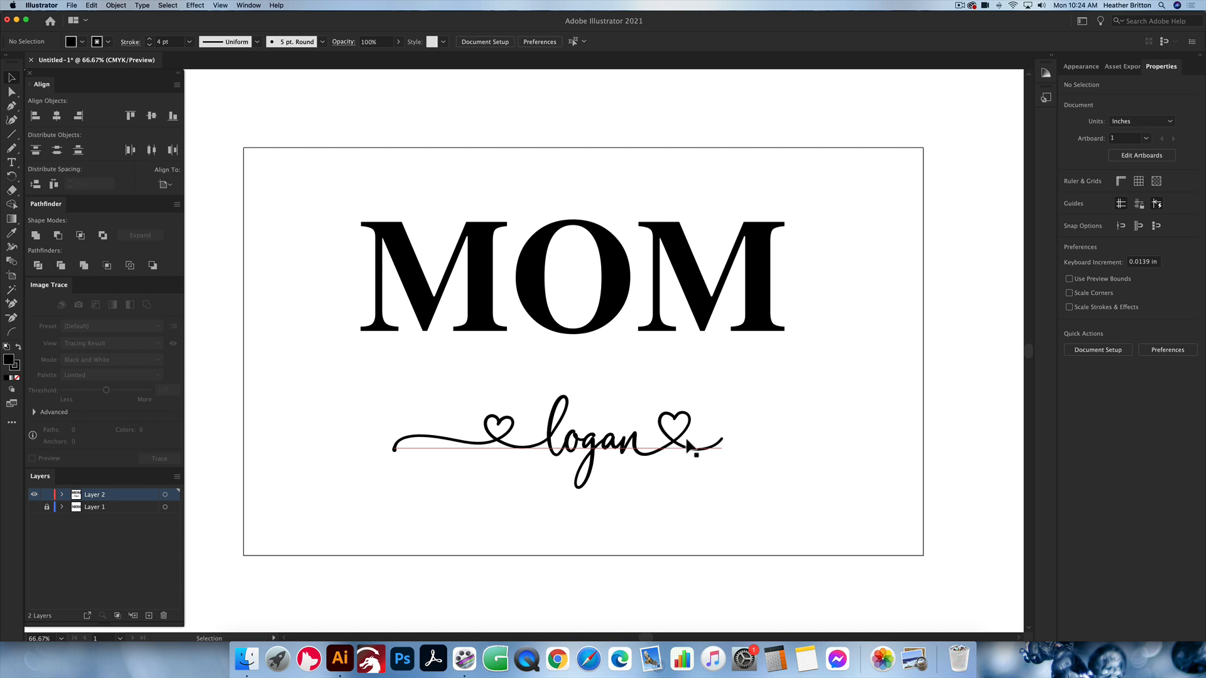
left_click(628, 445)
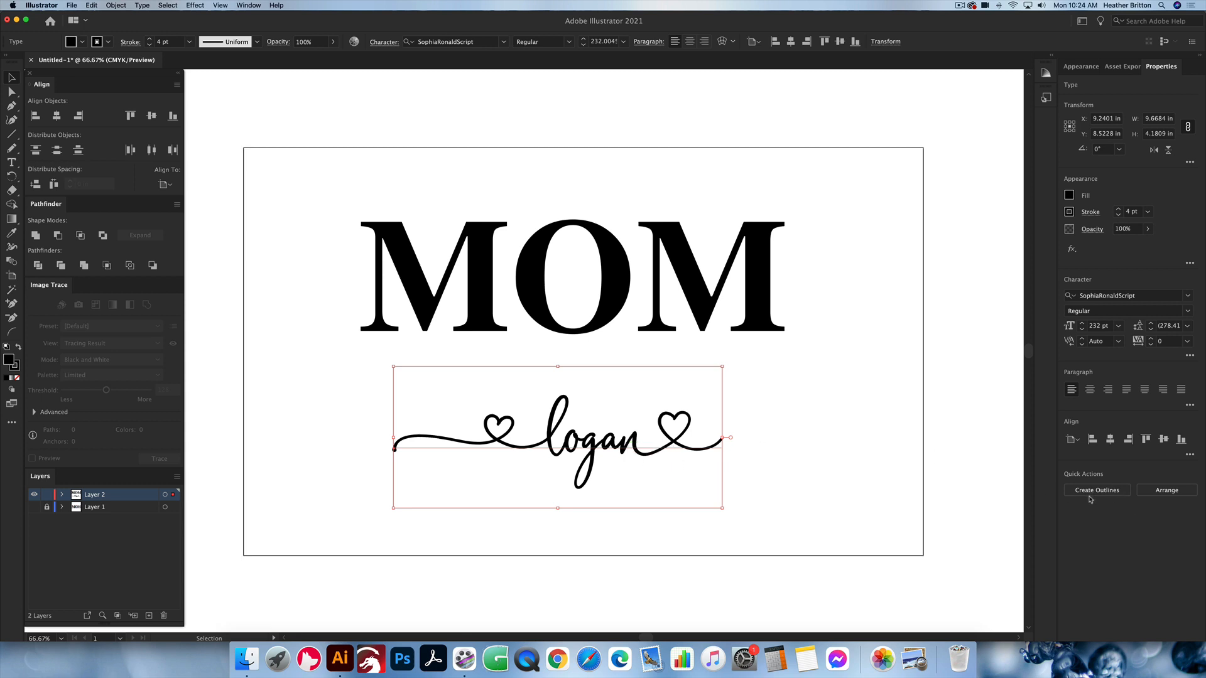
key("super+shift+o")
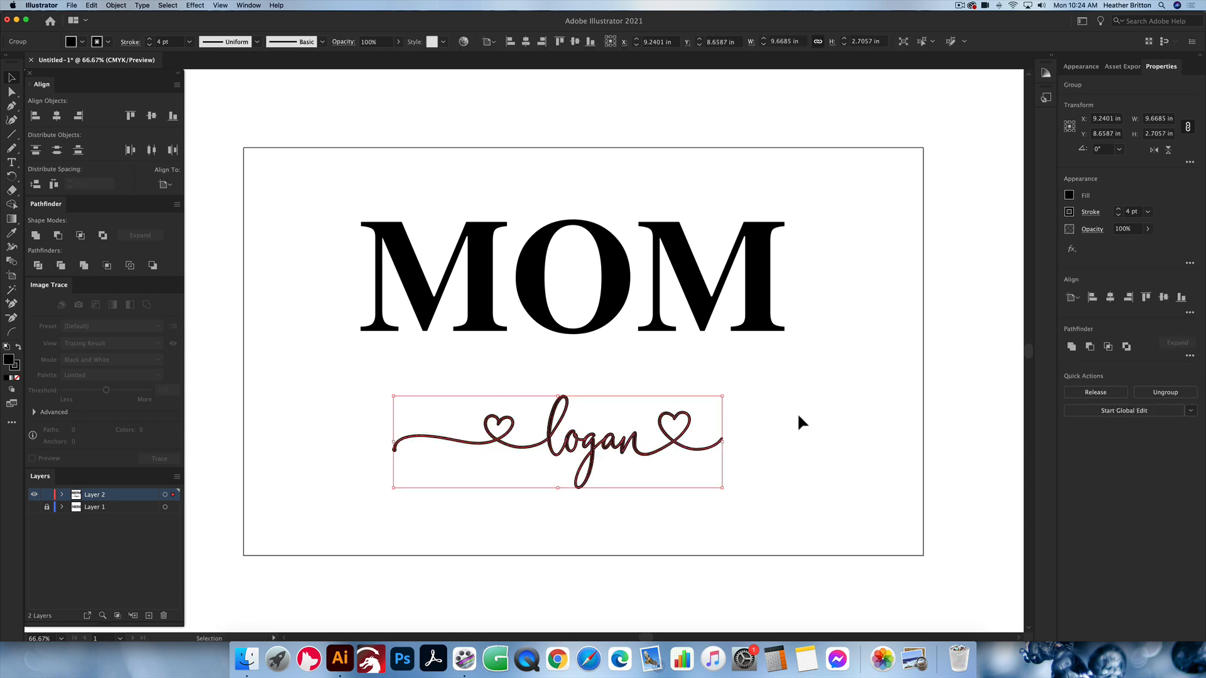
Step: Examine the first letters of the script name up close, comparing the stroked appearance with the underlying paths in Outline view
scroll(577, 432, "up", 2)
scroll(577, 435, "up", 10)
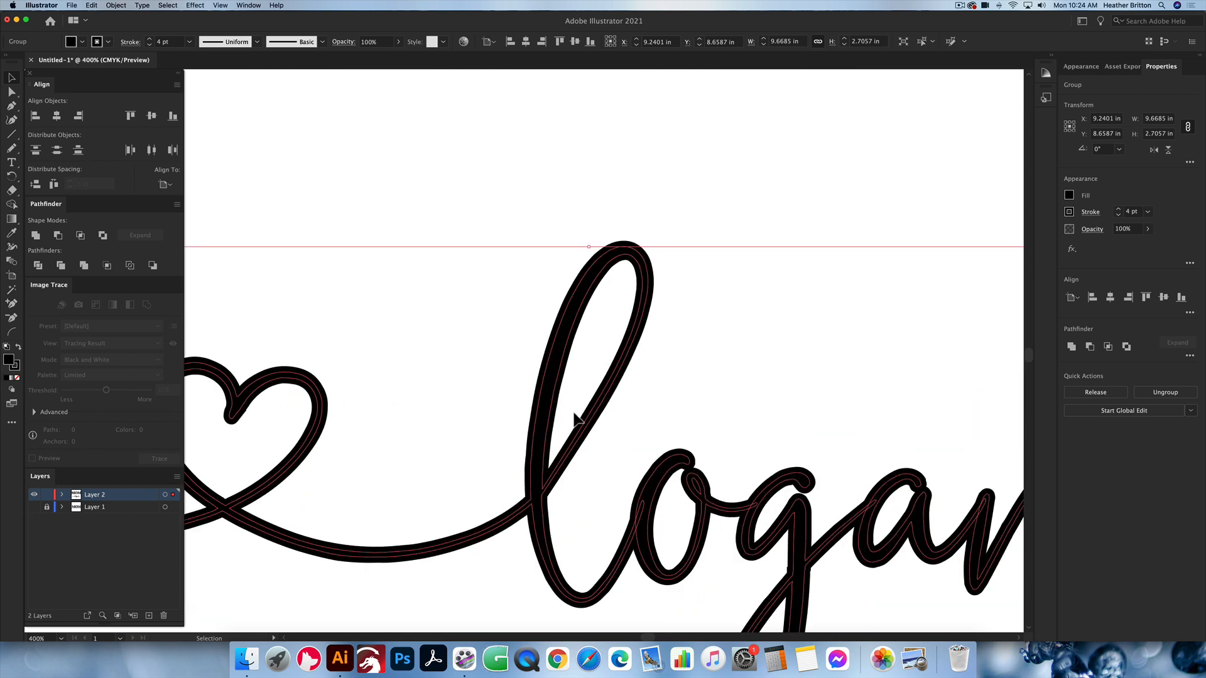
scroll(577, 419, "down", 1)
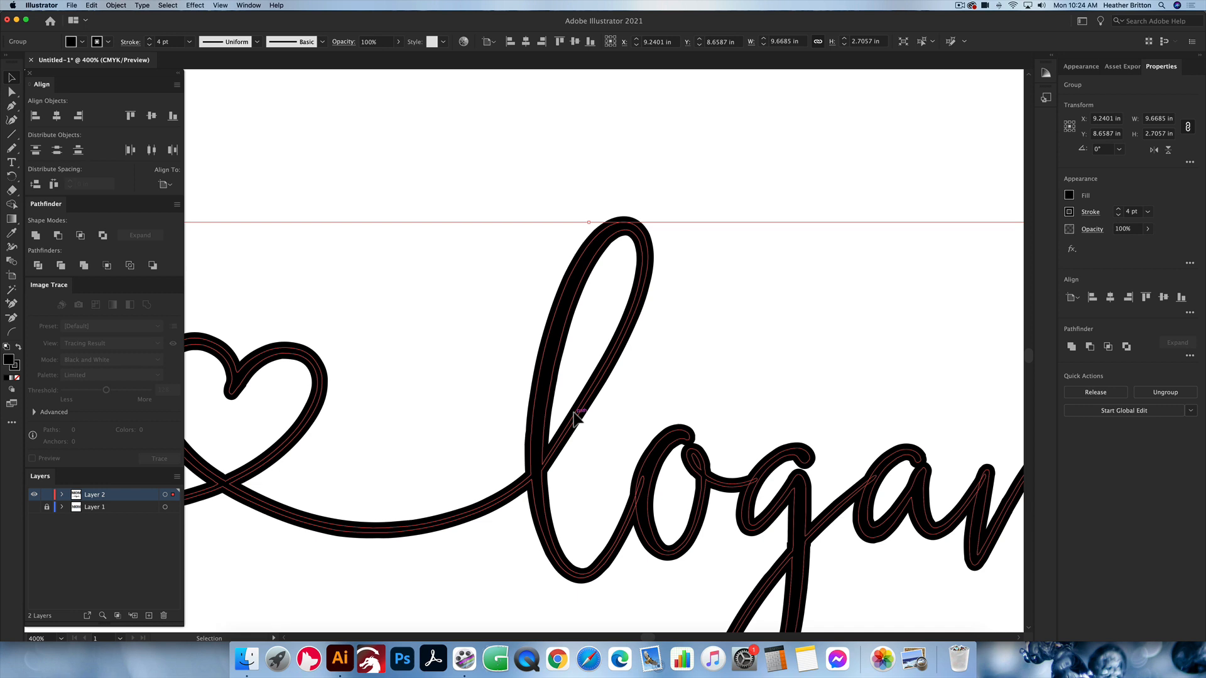
scroll(586, 417, "down", 1)
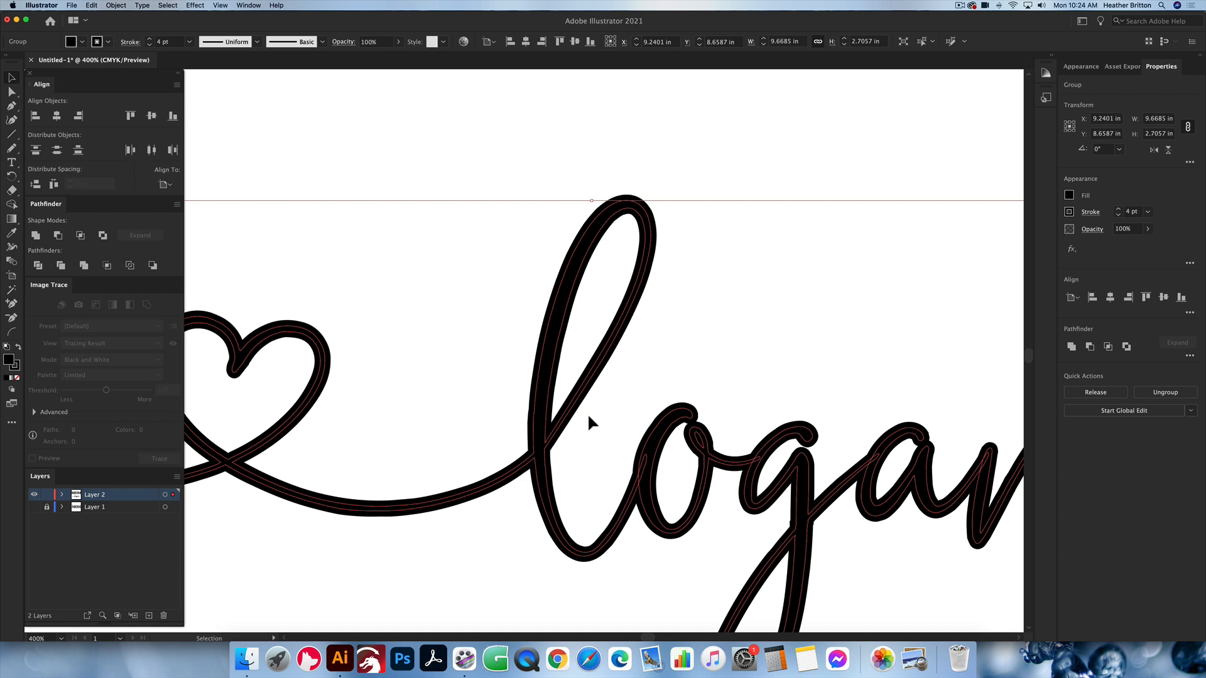
scroll(608, 409, "up", 1)
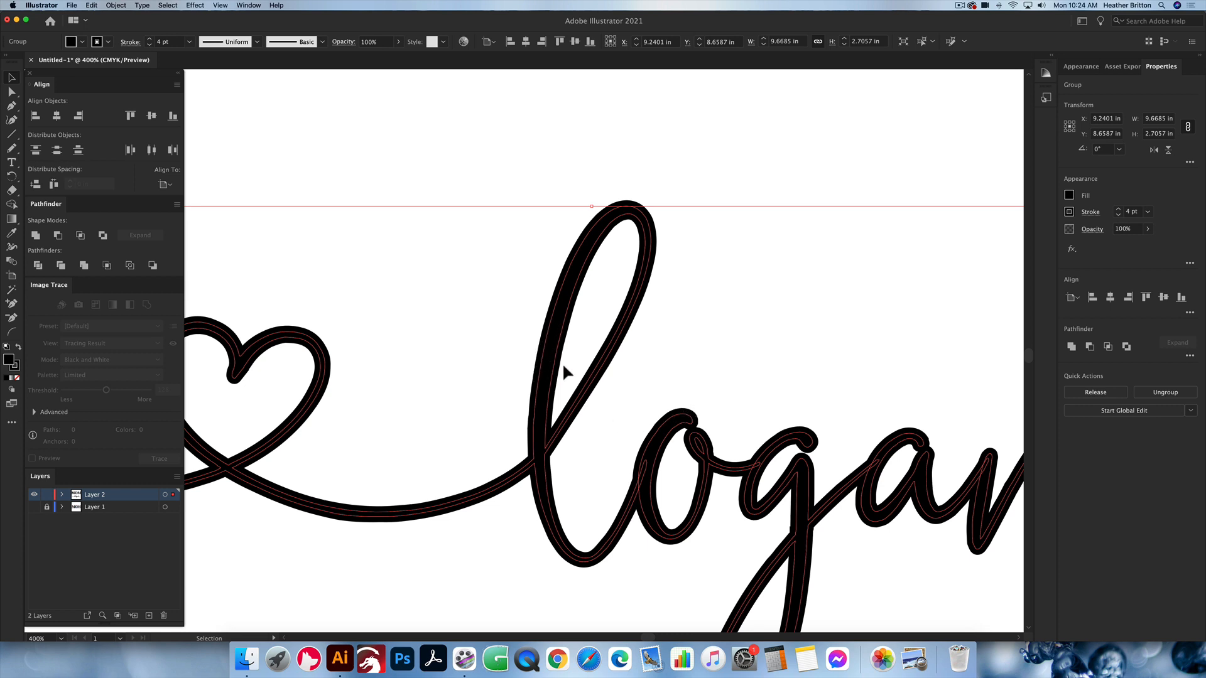
key("a")
key("ctrl+y")
key("v")
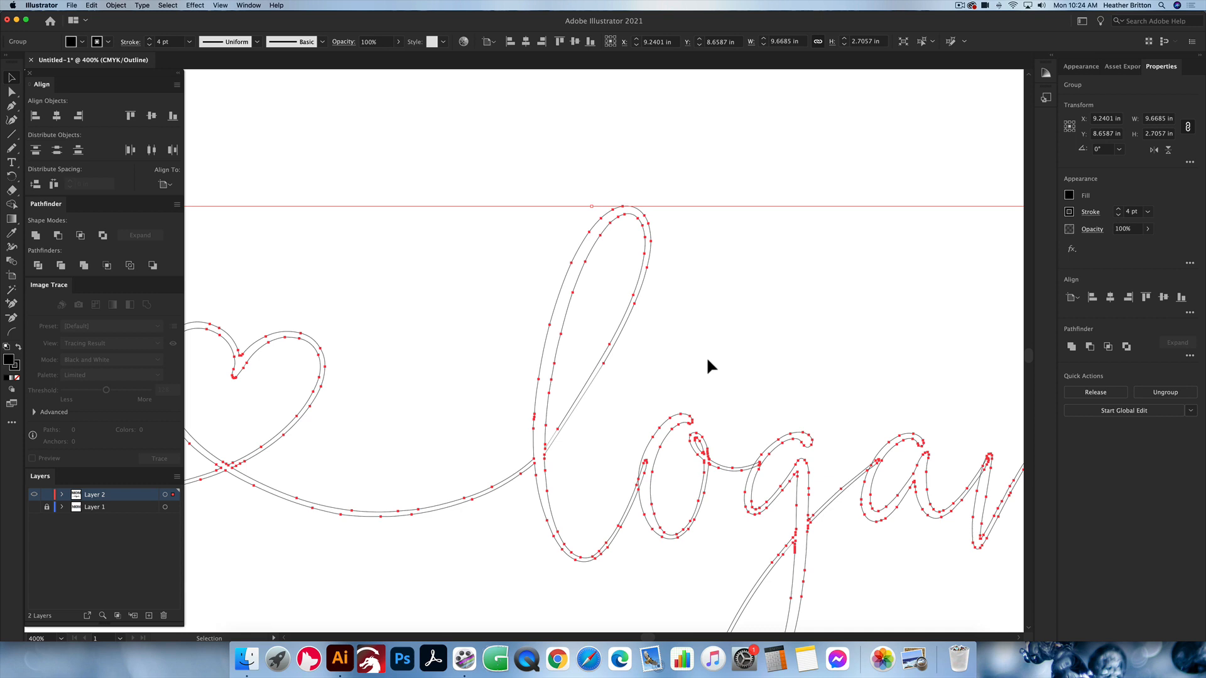
key("ctrl+y")
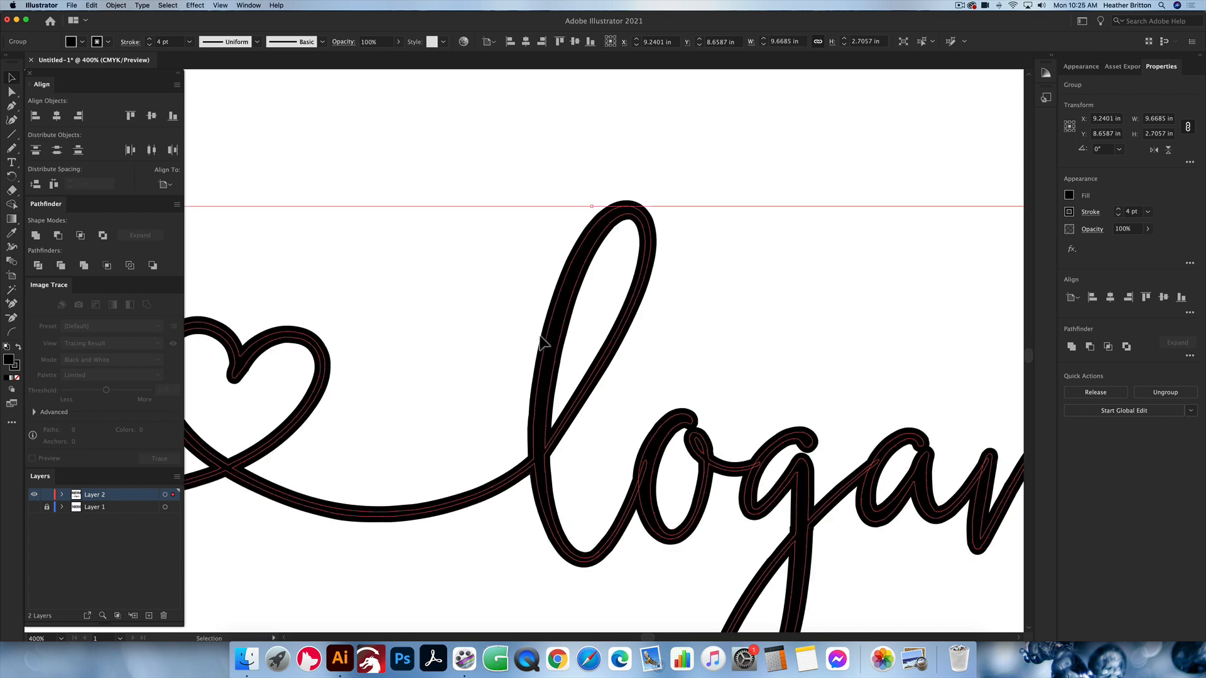
key("ctrl+y")
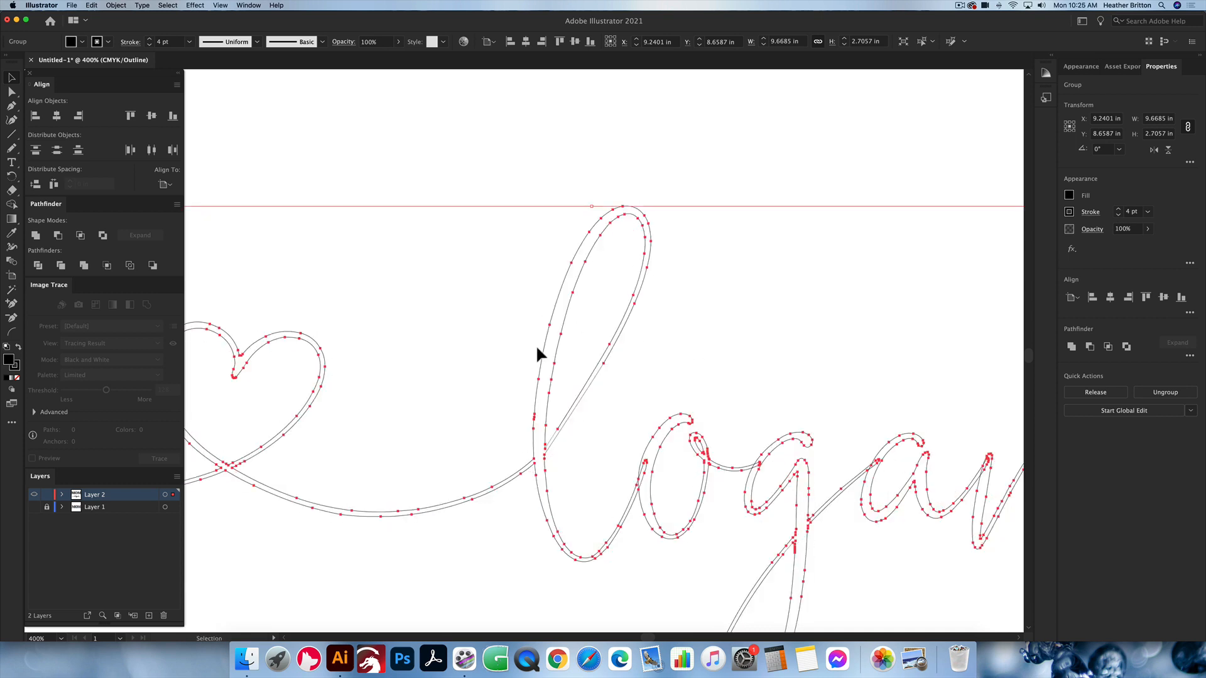
key("ctrl+y")
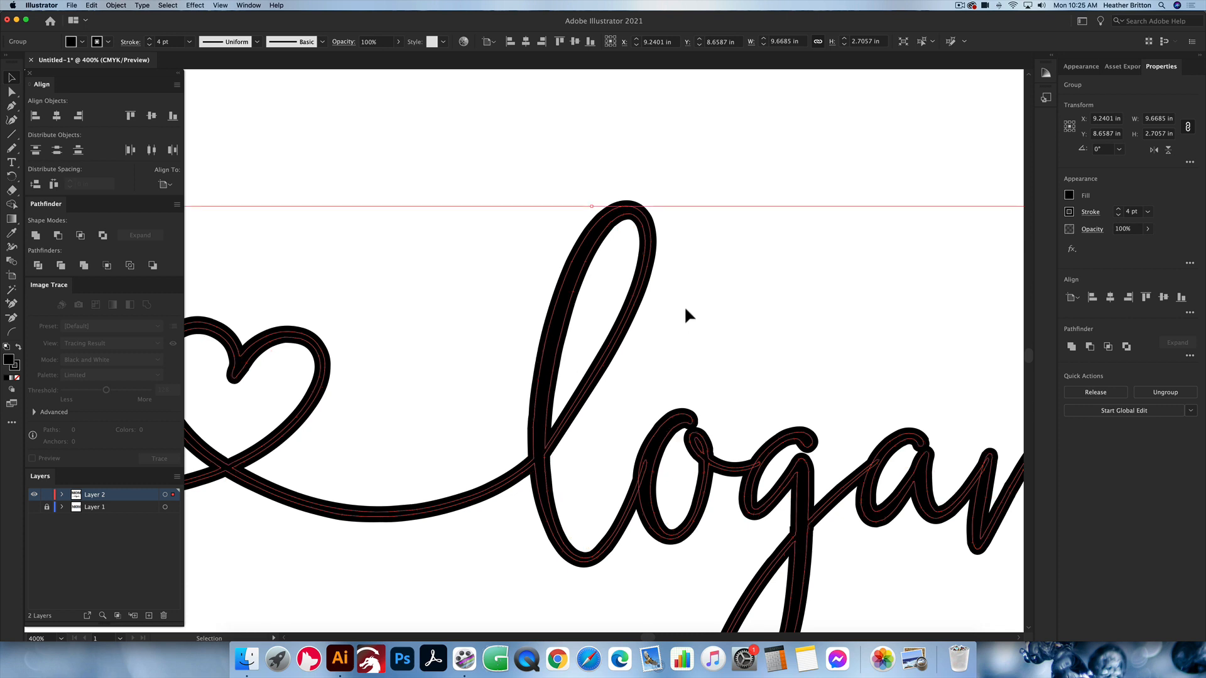
Step: Expand the outlined script name with both Fill and Stroke included
scroll(687, 307, "down", 5)
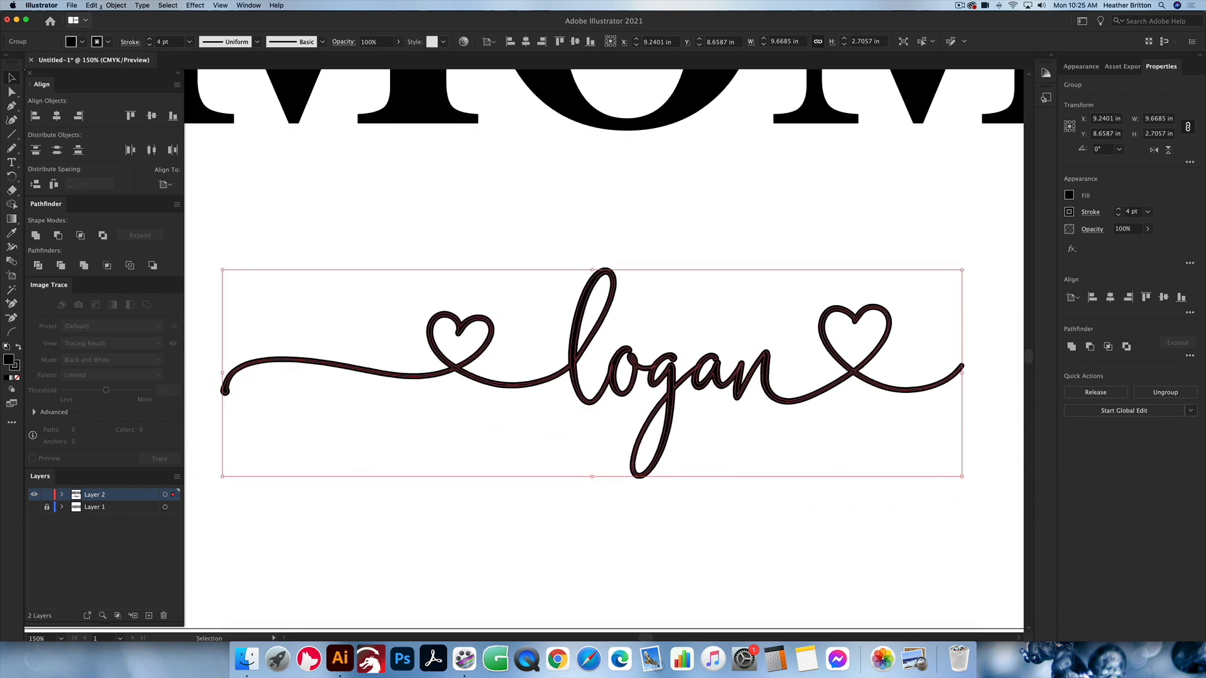
left_click(108, 6)
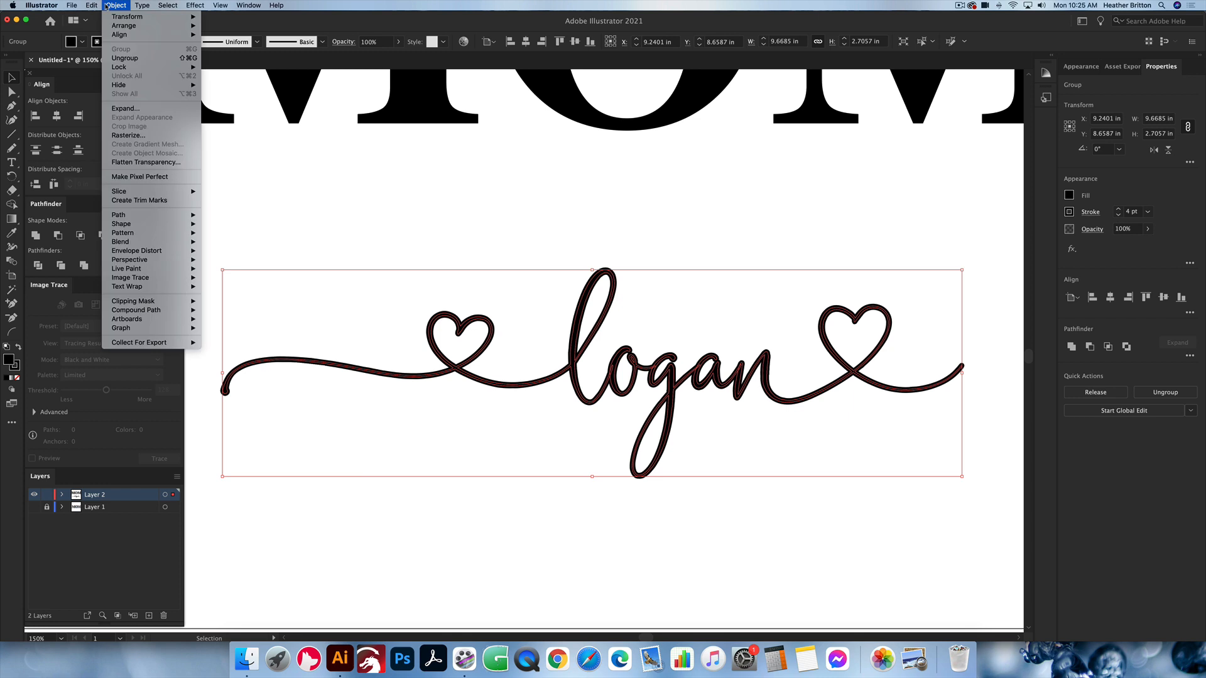
left_click(152, 113)
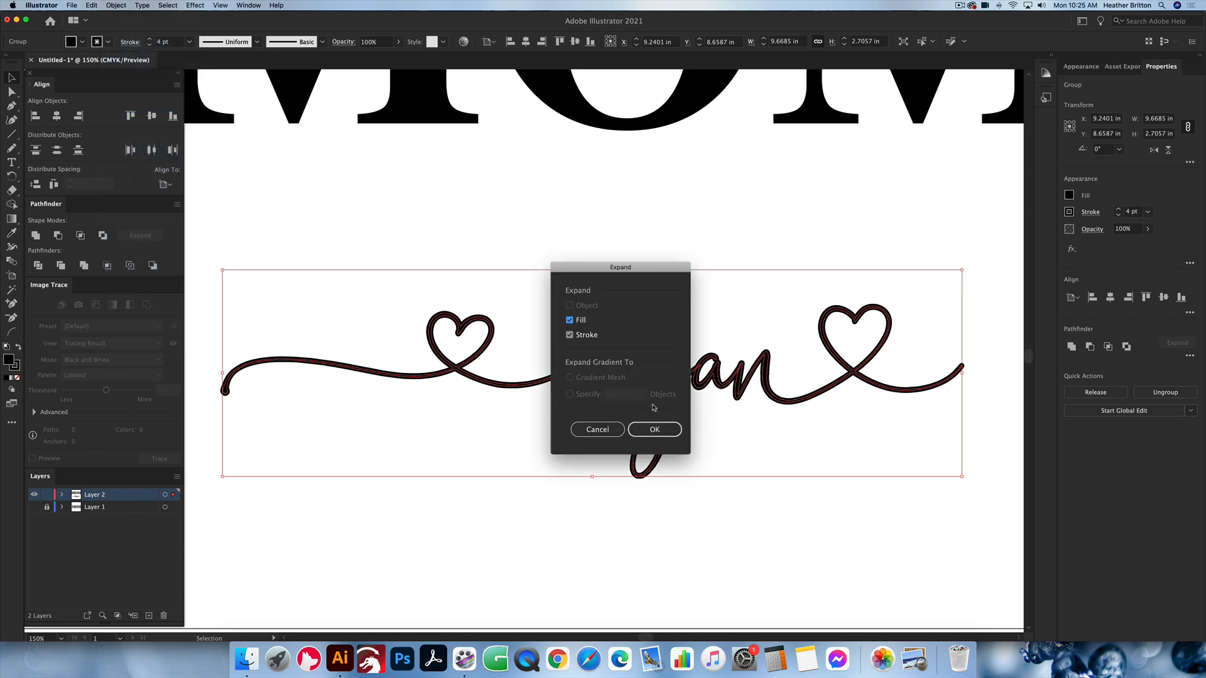
left_click(663, 433)
left_click(655, 430)
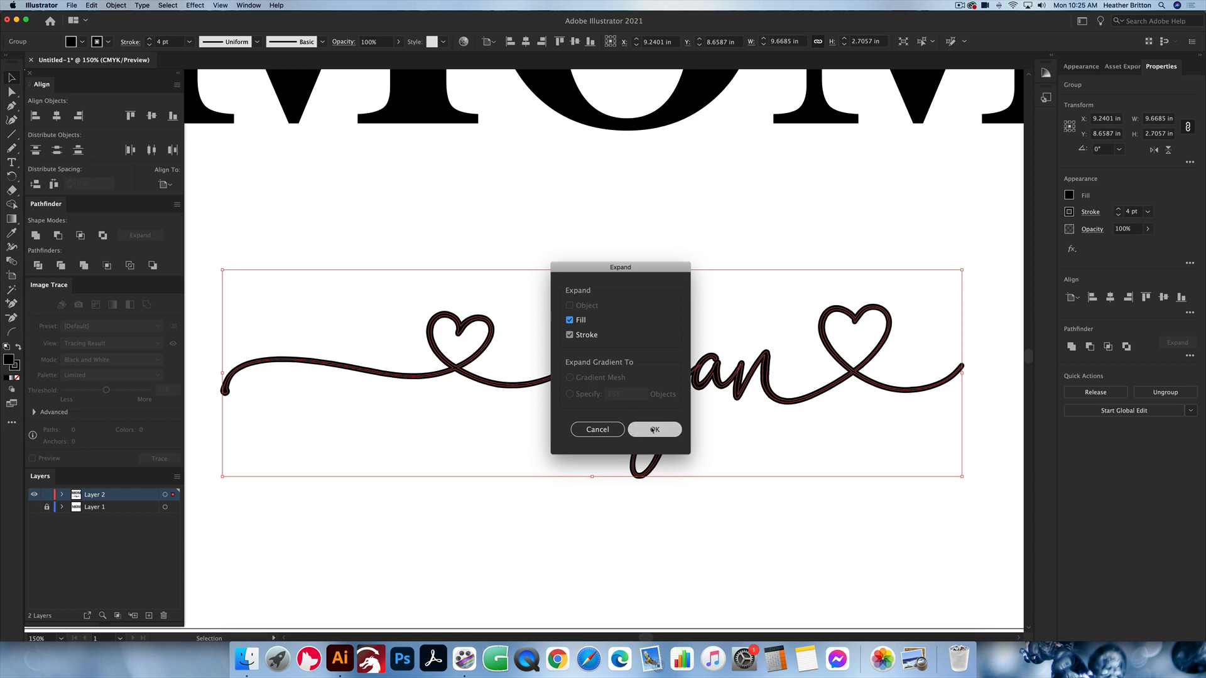
Step: Inspect the script name's overlapping expanded paths, unite them into one shape, and check the merged contour in Outline view
scroll(580, 319, "up", 5)
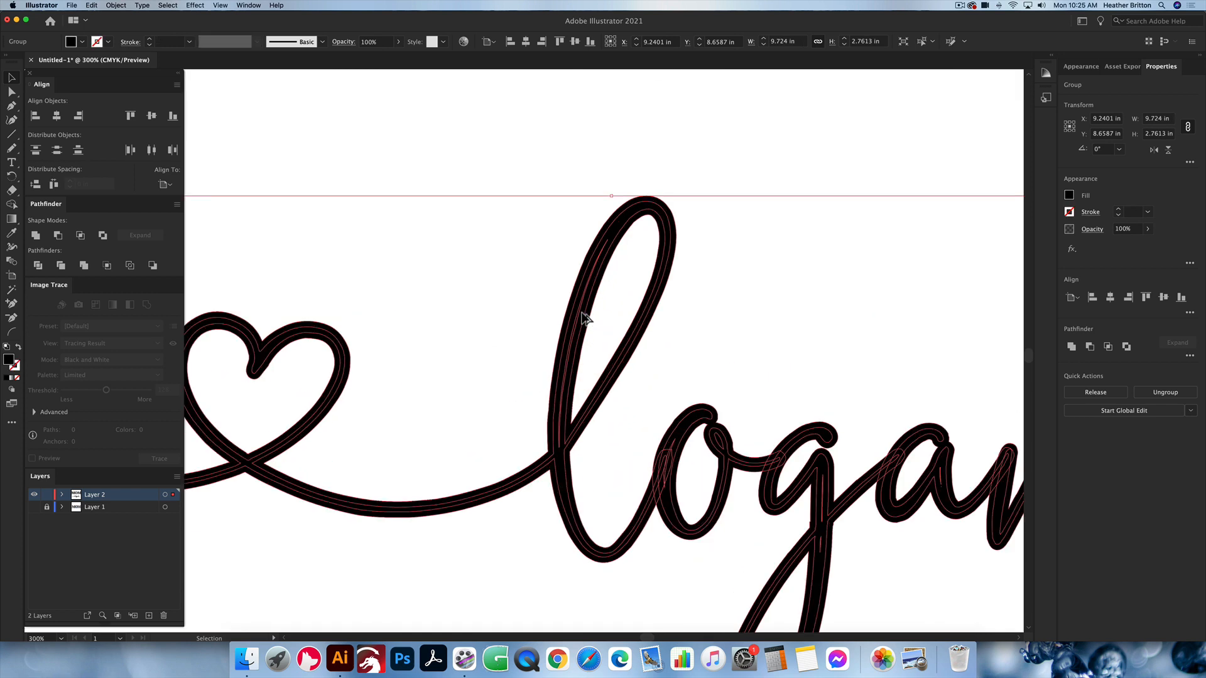
key("super+y")
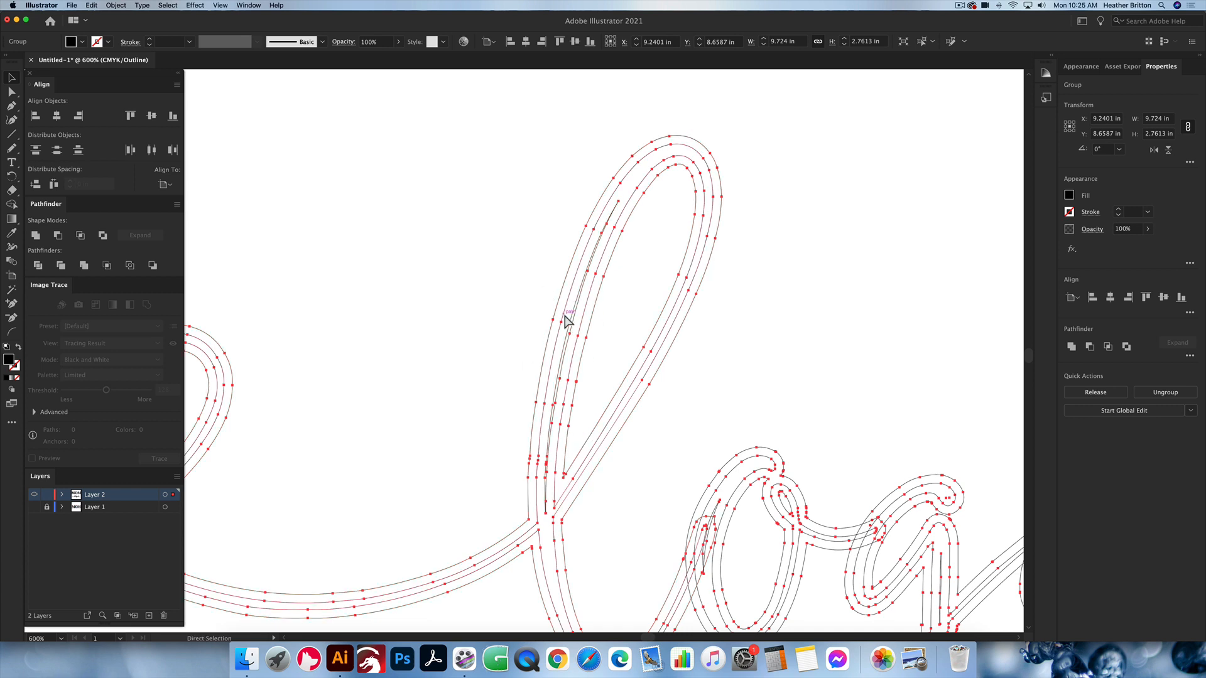
key("super+y")
scroll(679, 331, "down", 5)
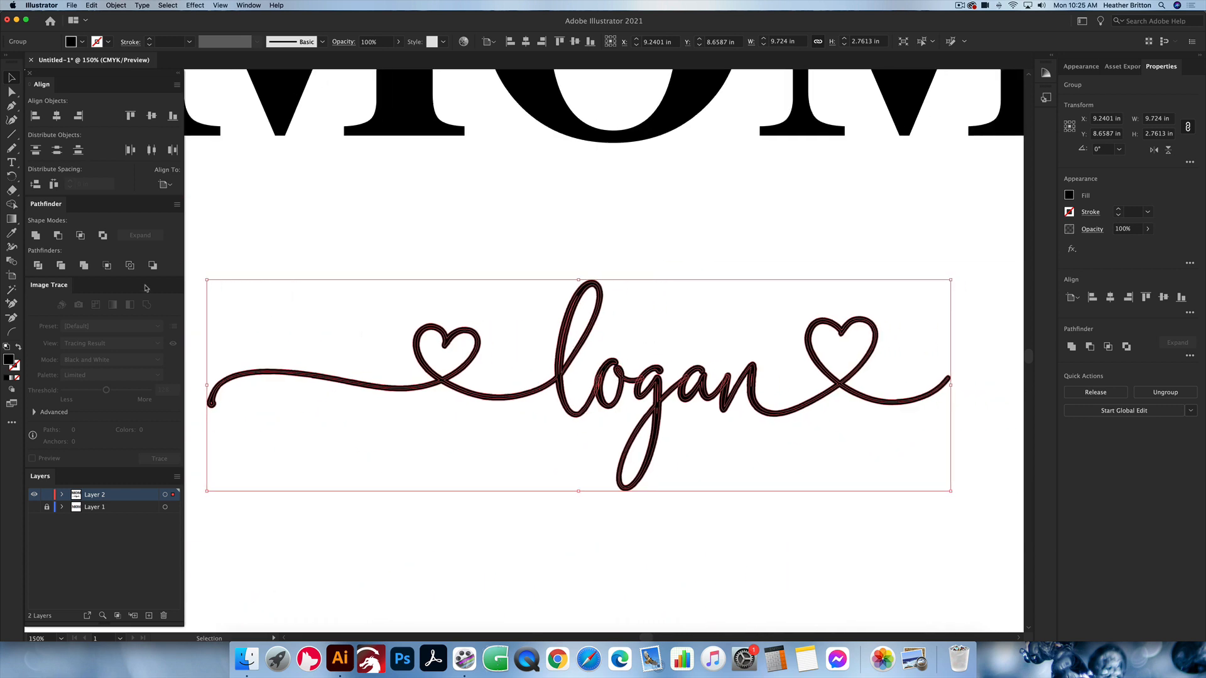
left_click(36, 236)
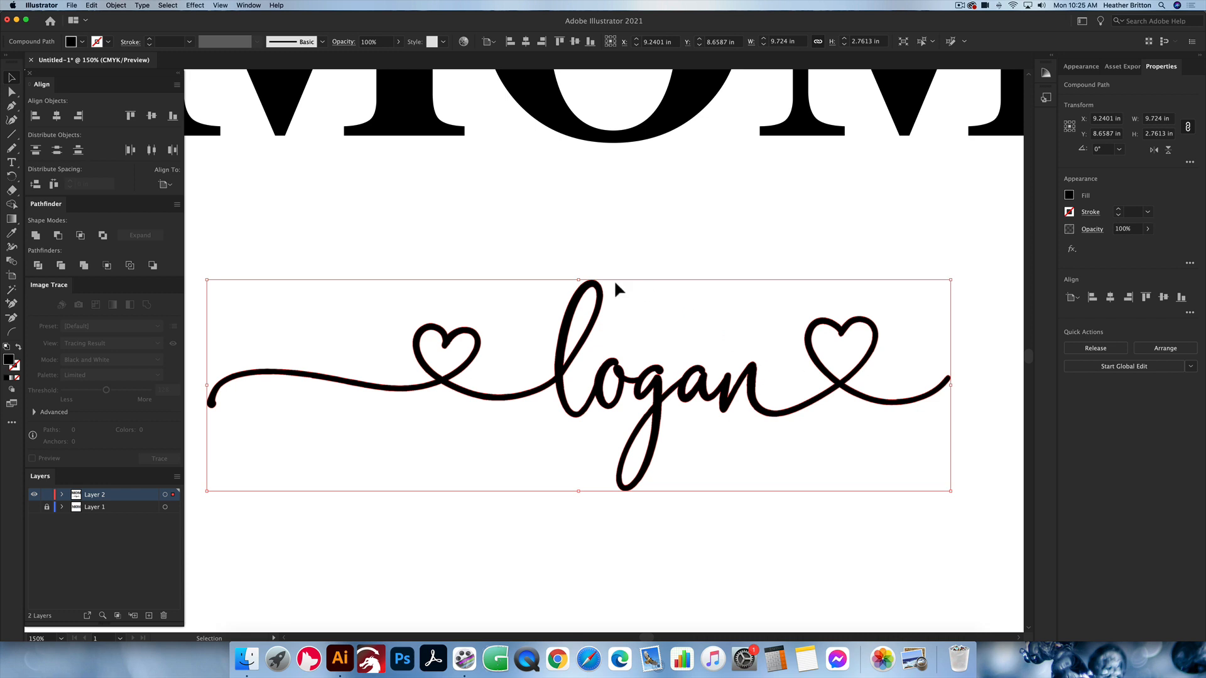
key("super+y")
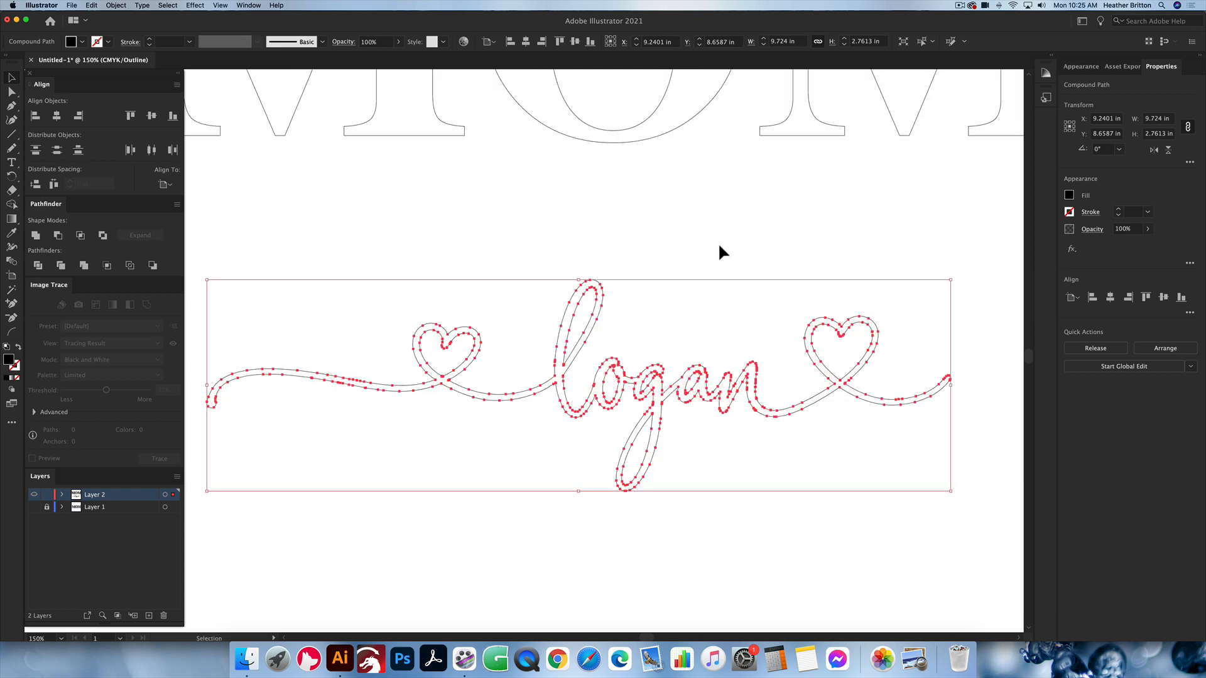
Step: Return the artwork to Preview mode and inspect the united script name as a single filled shape
left_click(718, 254)
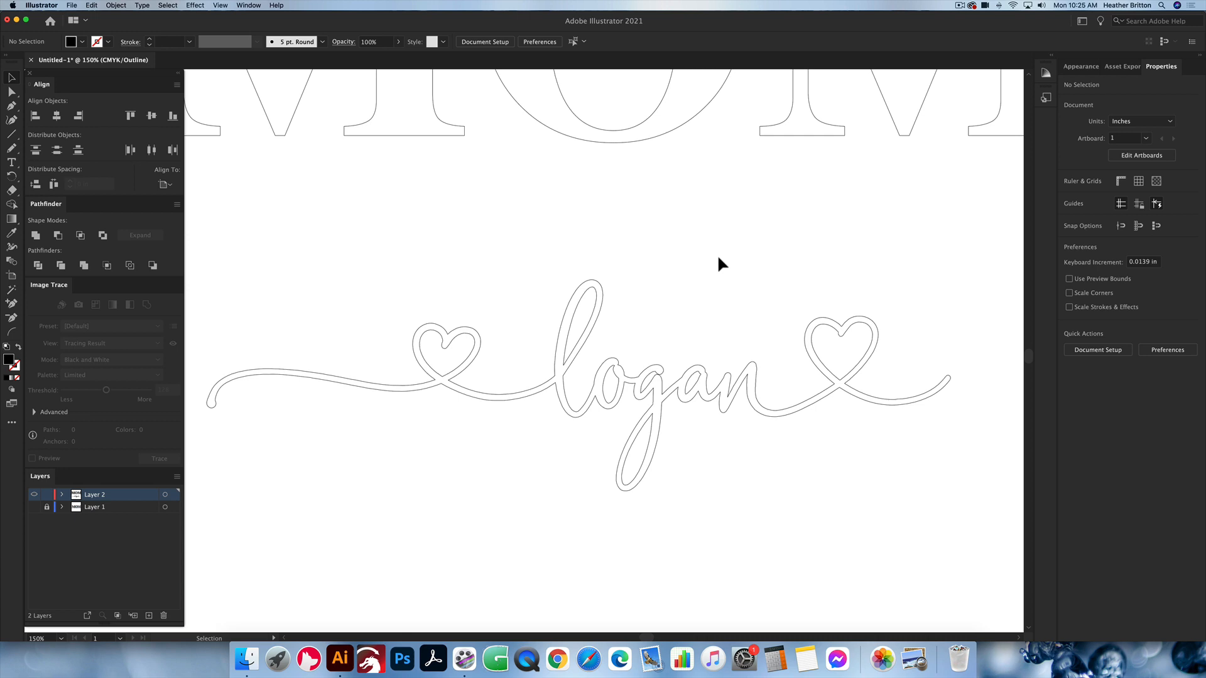
scroll(717, 253, "up", 2)
key("super+y")
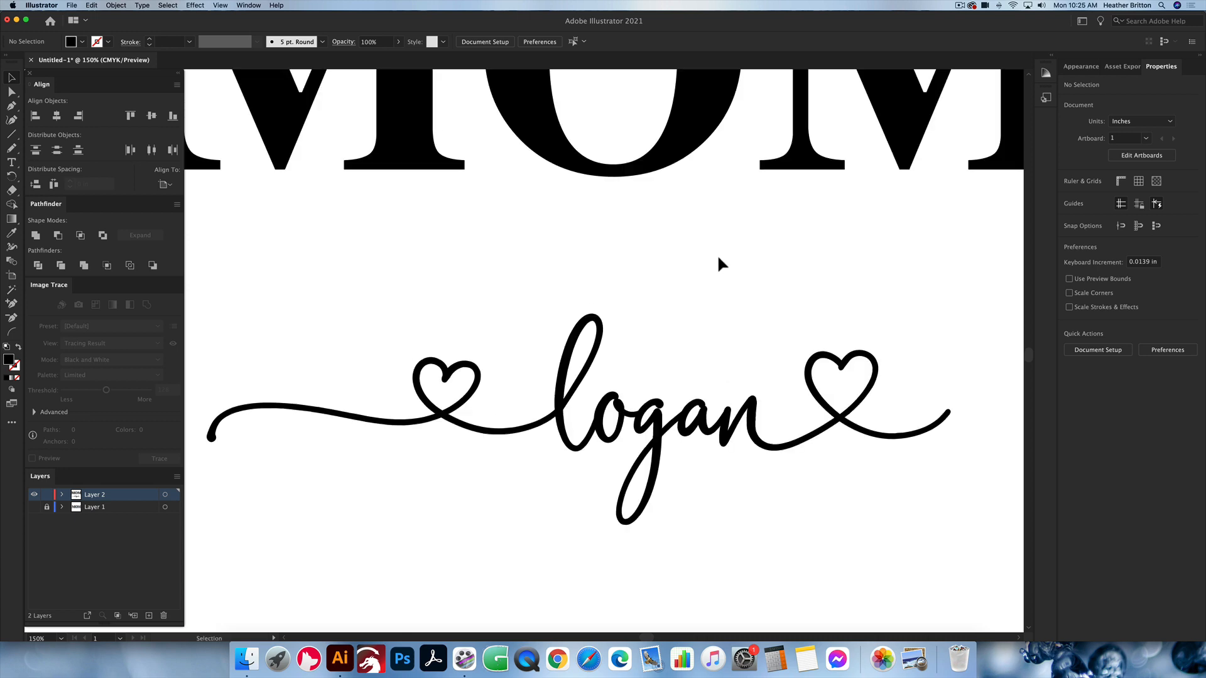
left_click(656, 434)
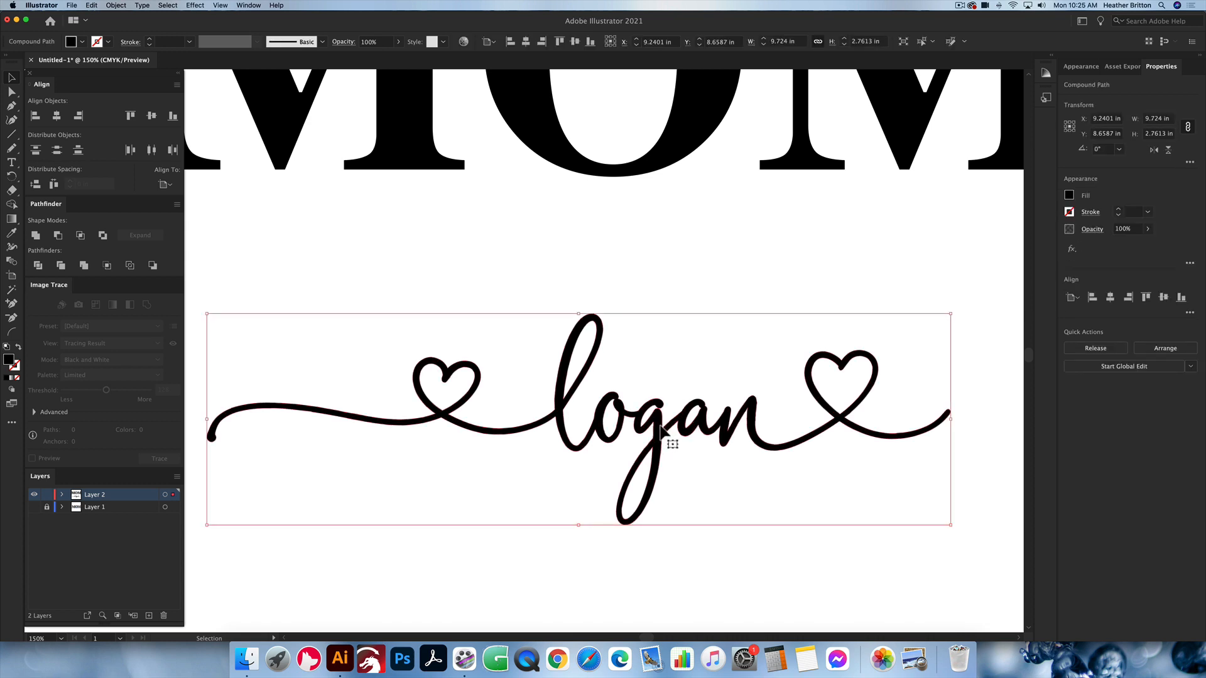
left_click(657, 280)
left_click(341, 417)
left_click(783, 317)
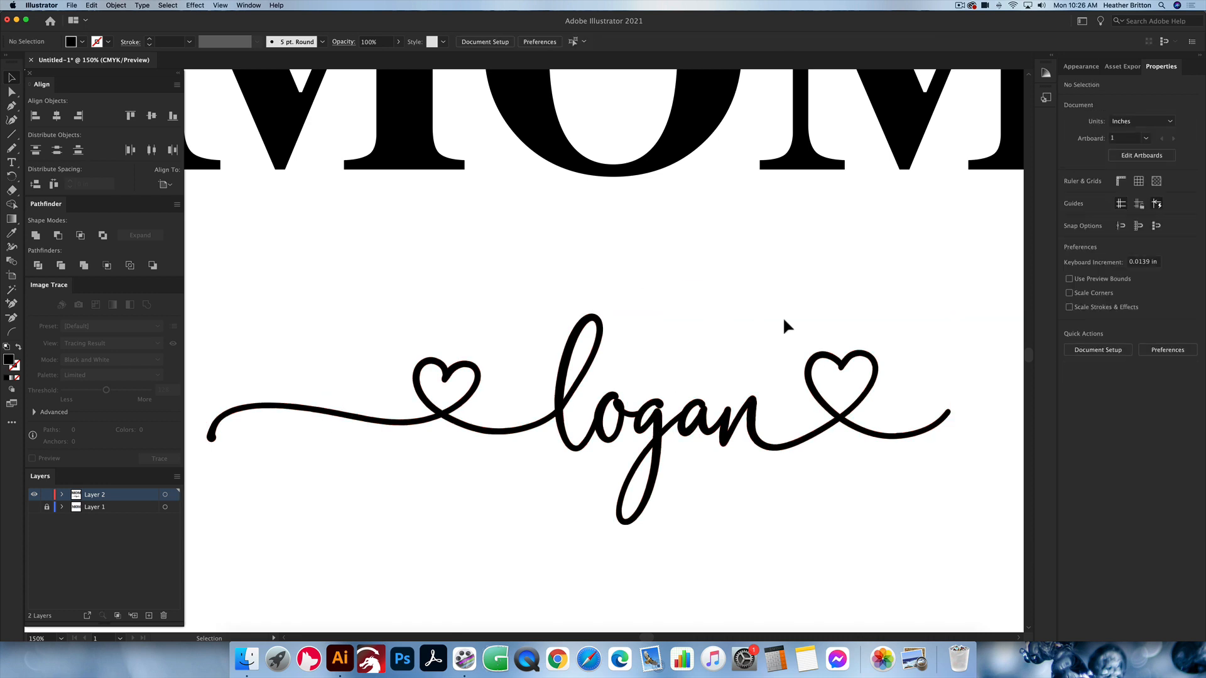
Step: Shorten the script name's starting swash by selecting only its tail anchor points and nudging them horizontally toward the first heart, to about 8.75 in overall width
scroll(784, 320, "left", 3)
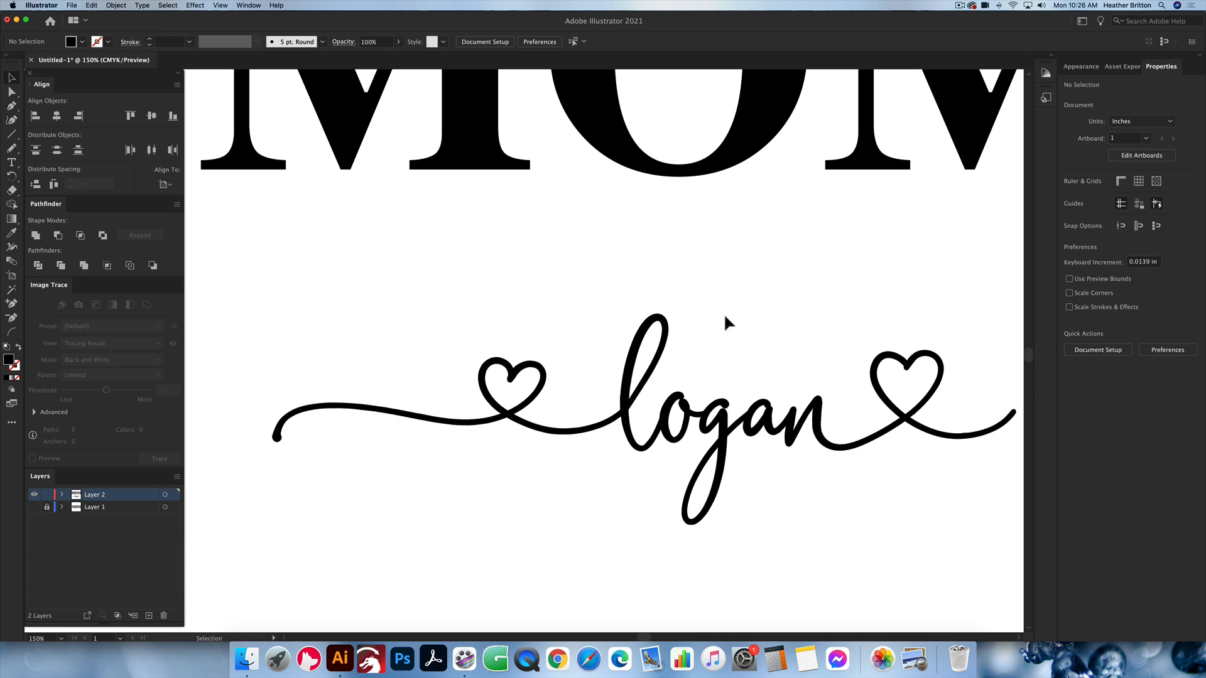
left_click(12, 94)
left_click_drag(247, 309, 422, 487)
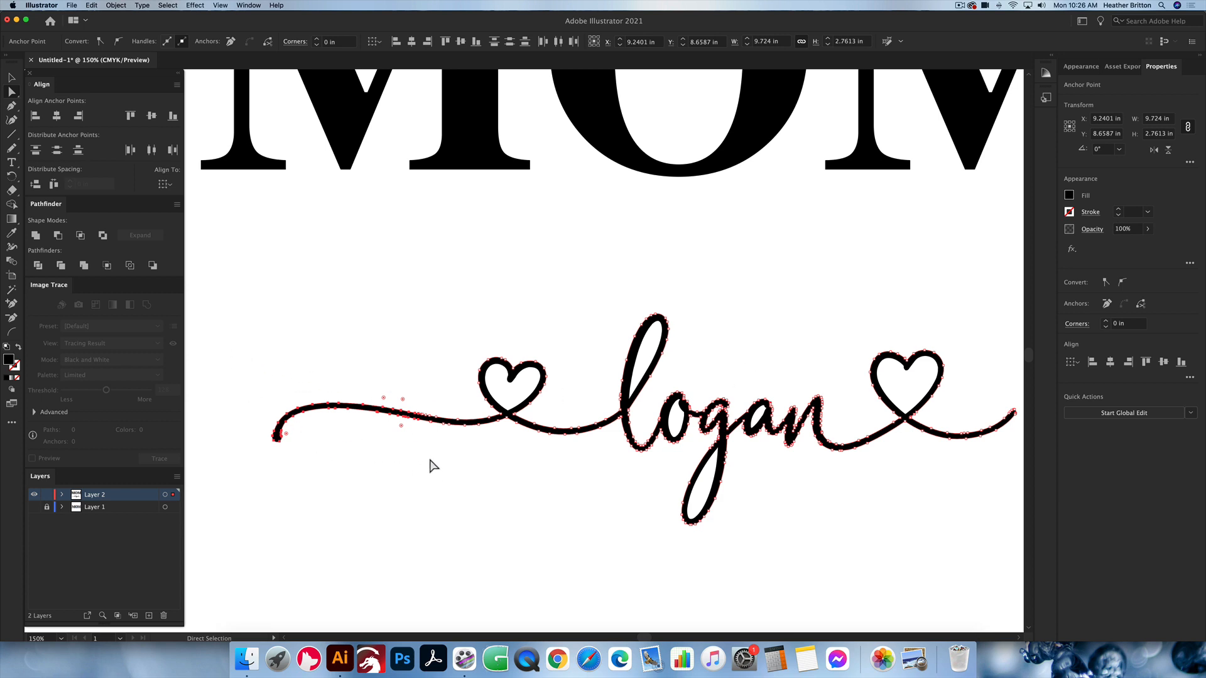
key("shift")
key("shift+Right")
key("shift+Right")
key("shift+Right")
key("shift+Right")
key("shift+Right")
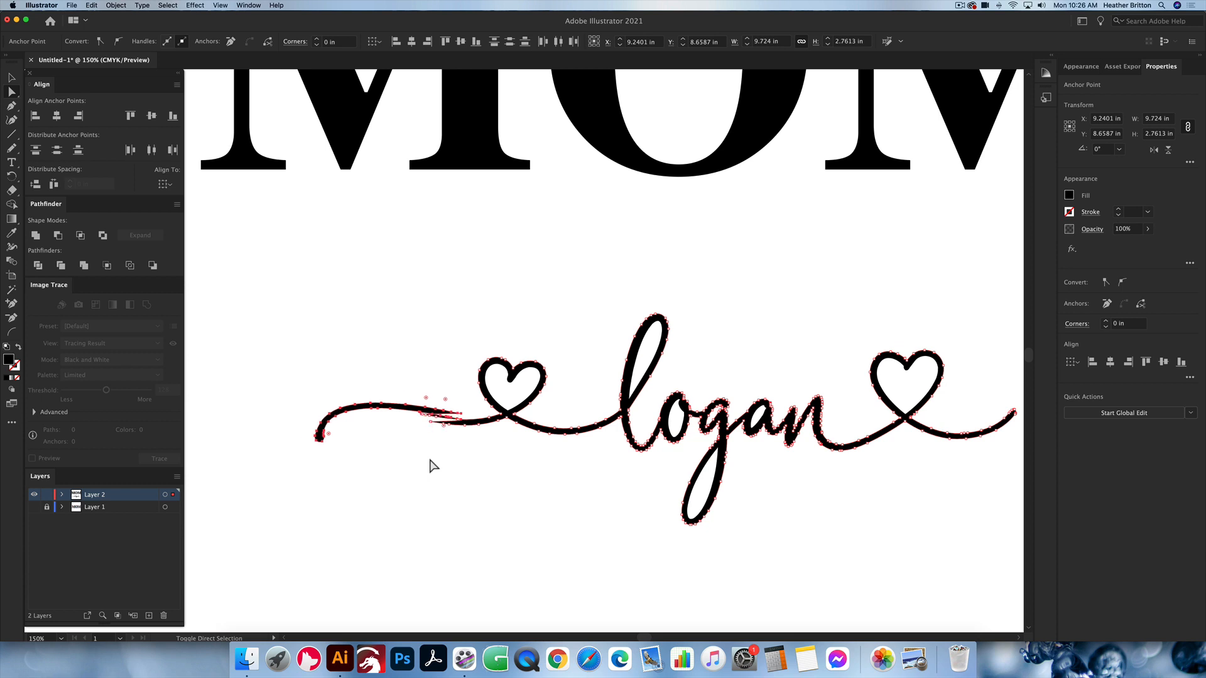
key("shift+Right")
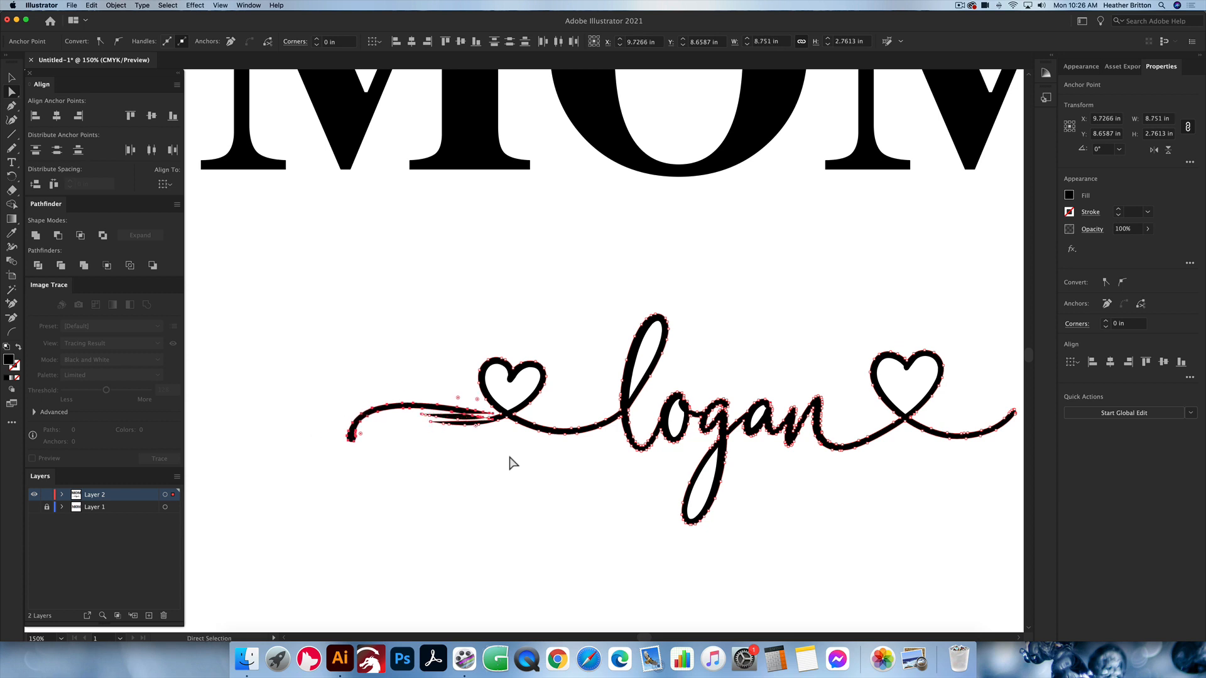
scroll(509, 463, "right", 3)
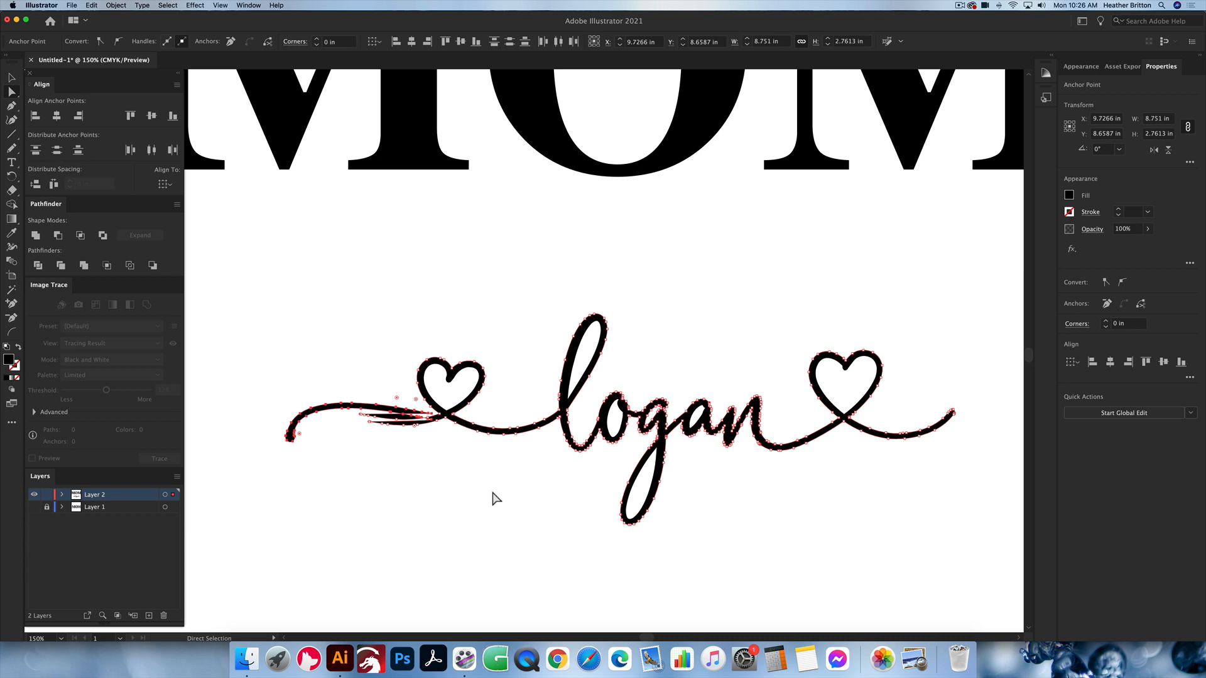
left_click(482, 469)
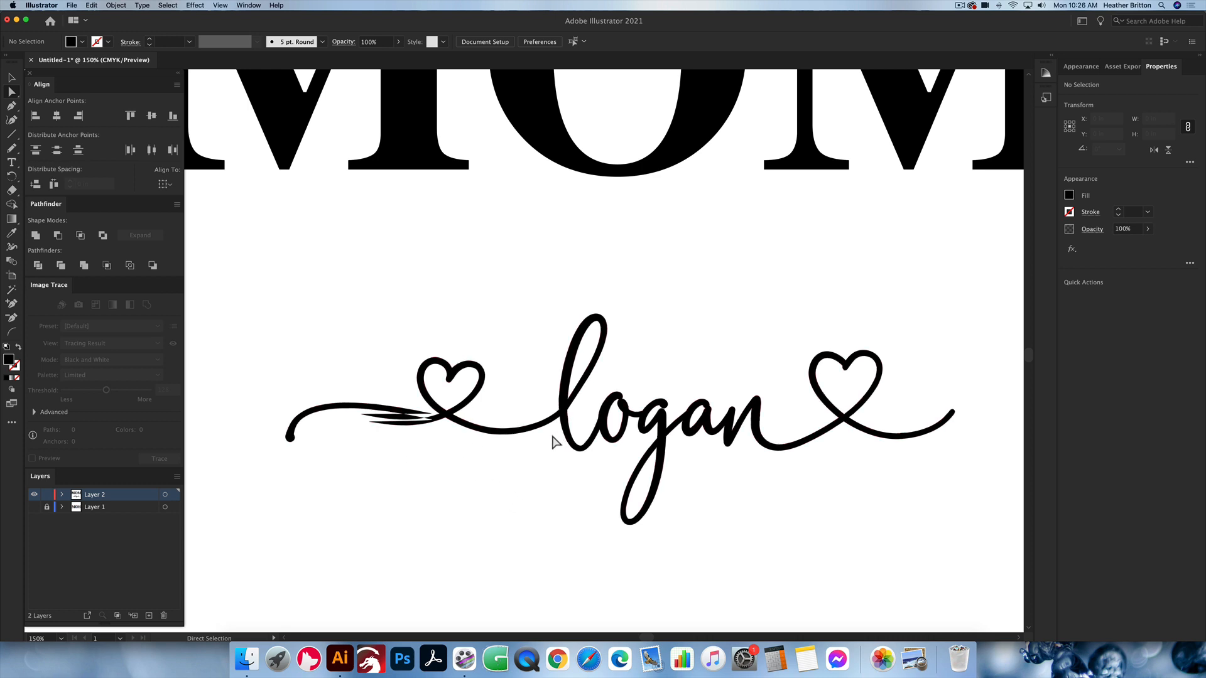
Step: Redraw the upper and lower edges of the distorted tail before the first heart with the Pencil tool to form one continuous line
left_click(12, 80)
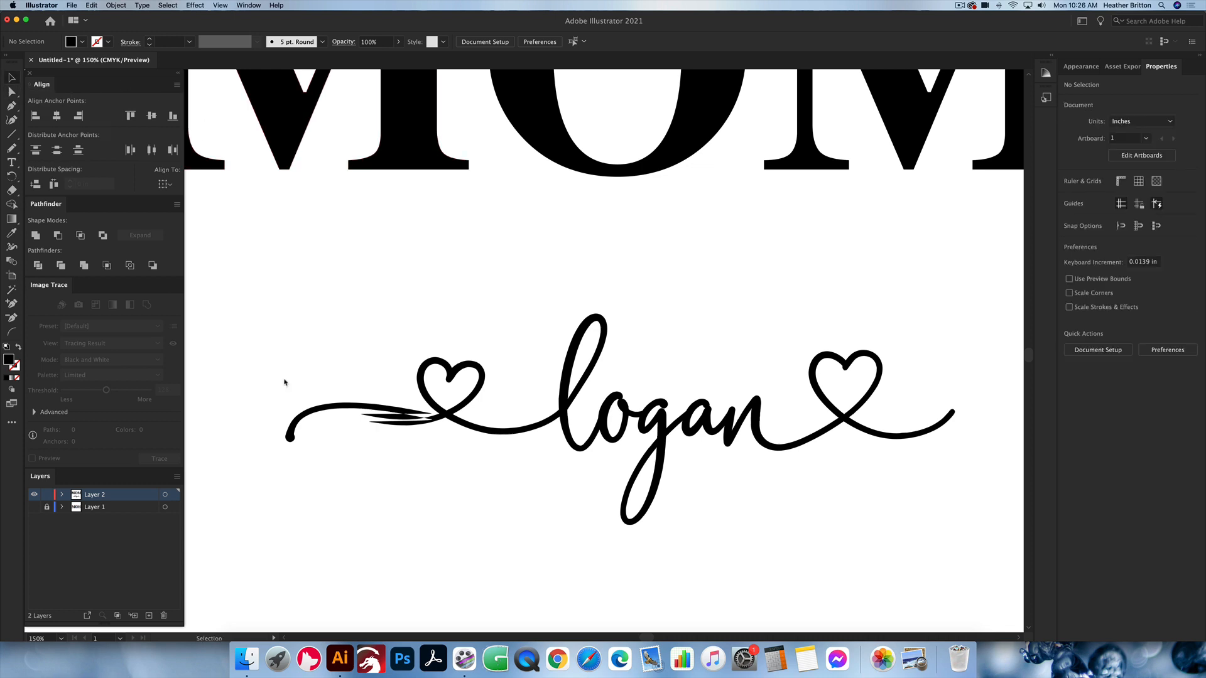
left_click(450, 417)
scroll(450, 417, "left", 2)
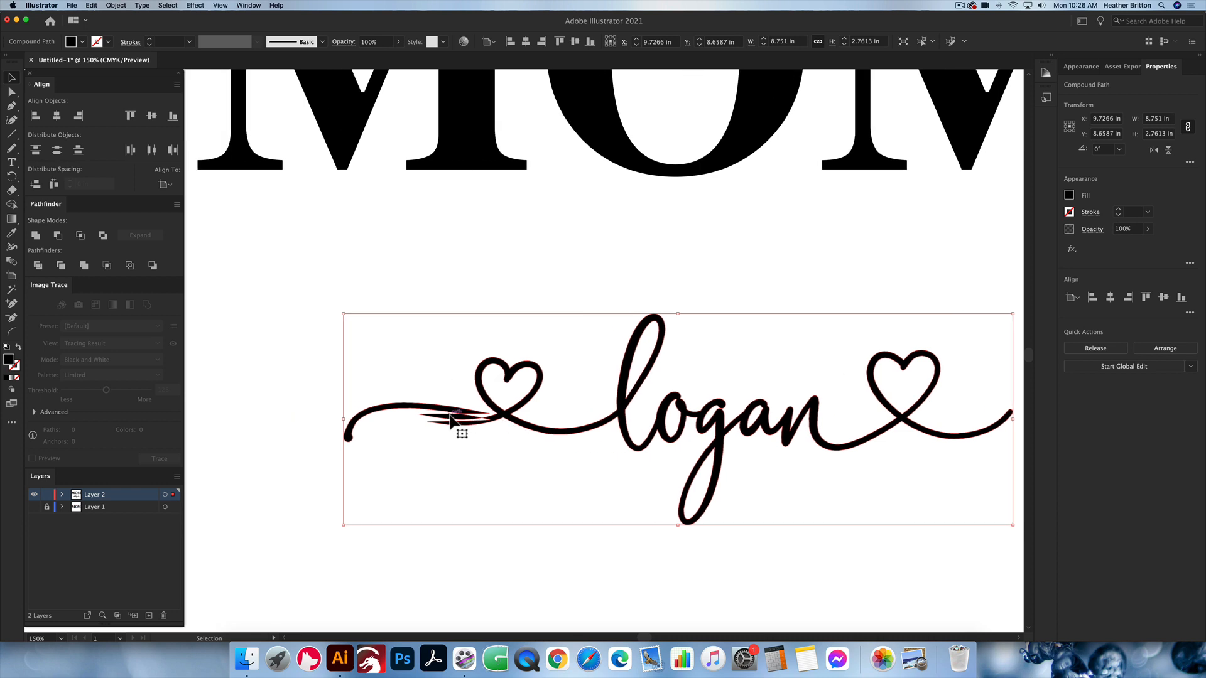
key("n")
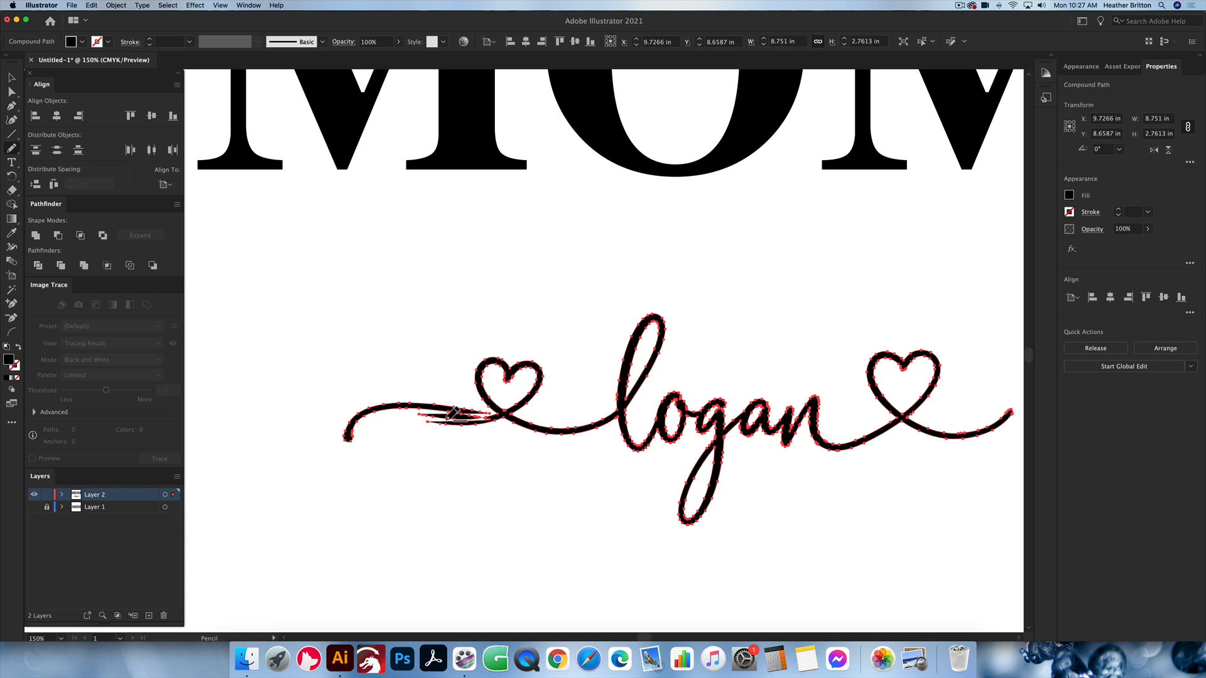
scroll(452, 415, "up", 3)
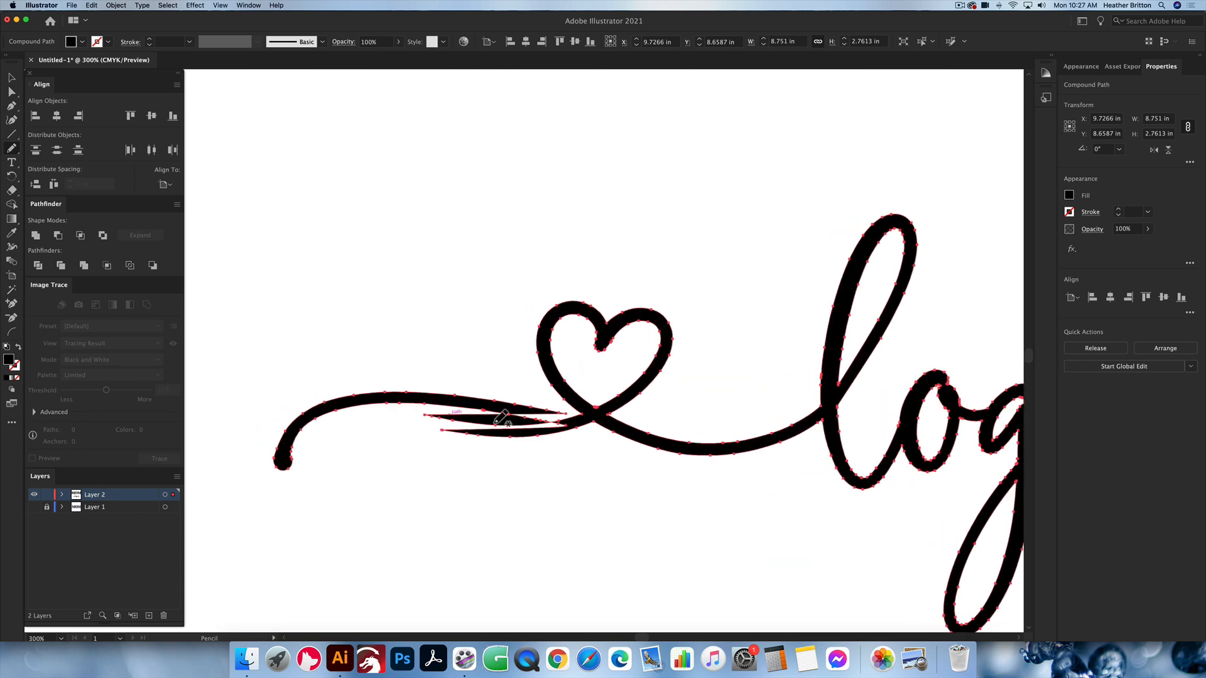
scroll(503, 418, "up", 1)
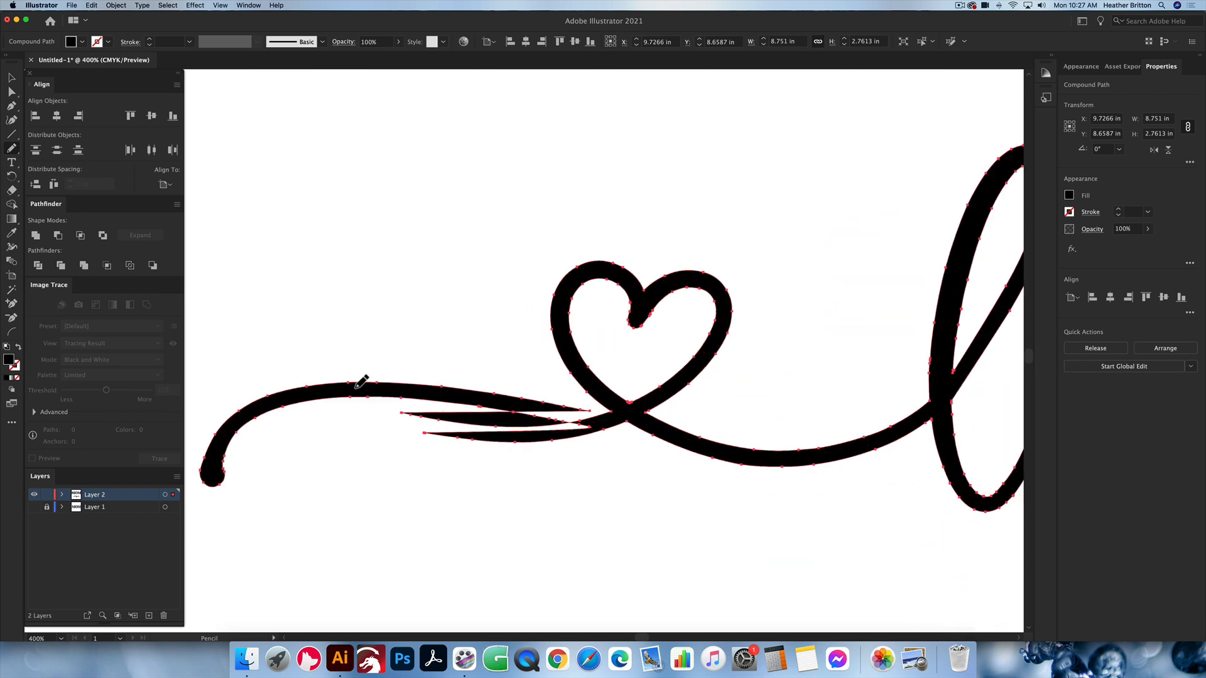
mouse_move(354, 384)
left_mouse_down()
mouse_move(476, 422)
mouse_move(588, 428)
left_mouse_up()
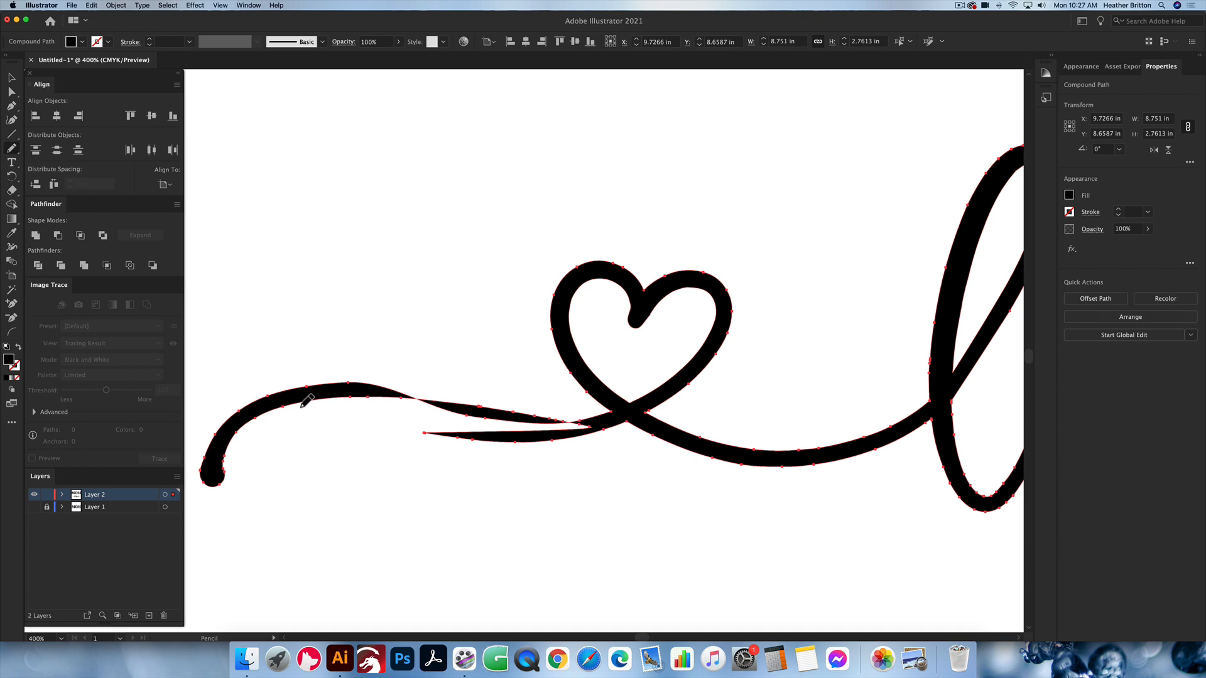
left_click_drag(308, 400, 591, 432)
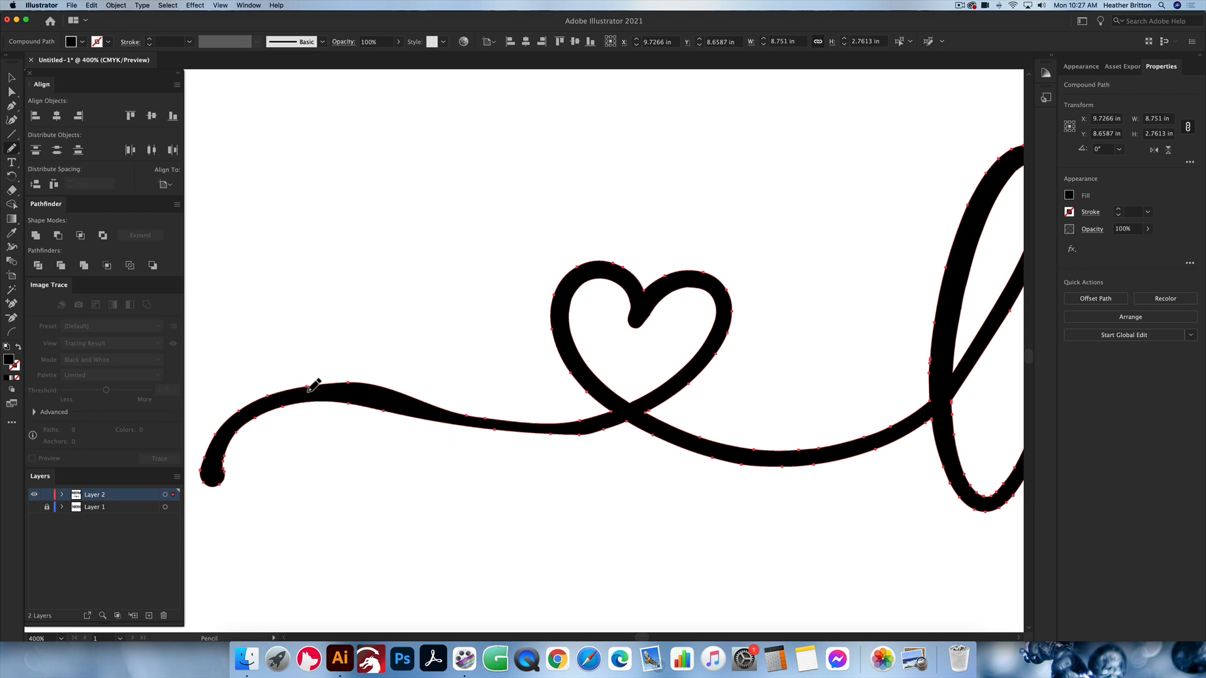
mouse_move(308, 390)
left_mouse_down()
mouse_move(436, 411)
mouse_move(434, 427)
mouse_move(508, 443)
mouse_move(580, 441)
mouse_move(494, 428)
mouse_move(548, 430)
left_mouse_up()
scroll(535, 415, "down", 4)
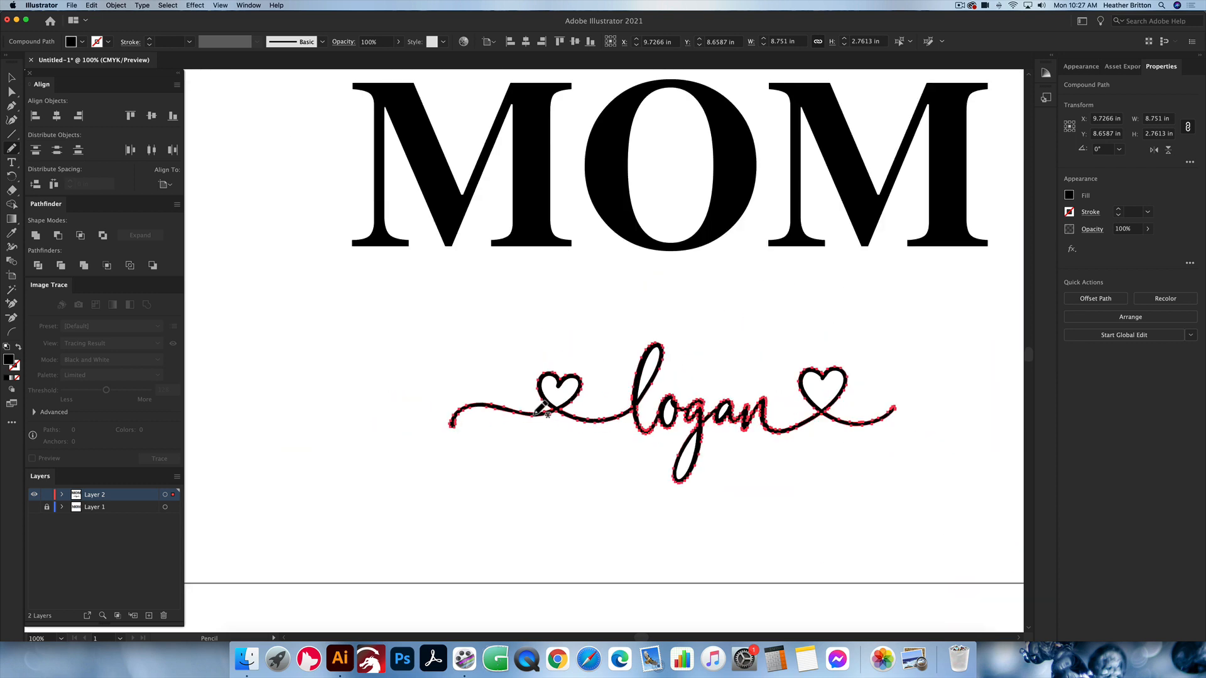
Step: Reposition the script name beneath the MOM lettering at about X 9.47 in, Y 8.52 in
scroll(536, 413, "right", 3)
key("v")
left_click(673, 319)
scroll(515, 409, "right", 2)
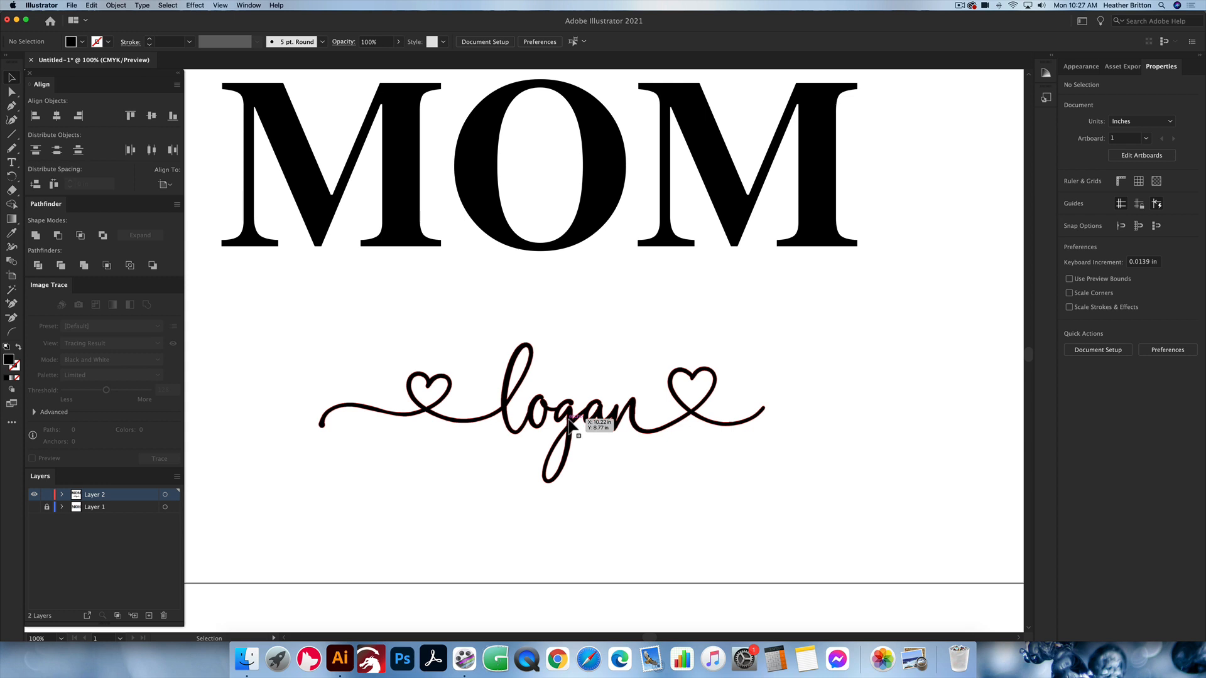
left_click_drag(570, 428, 564, 417)
left_click(612, 501)
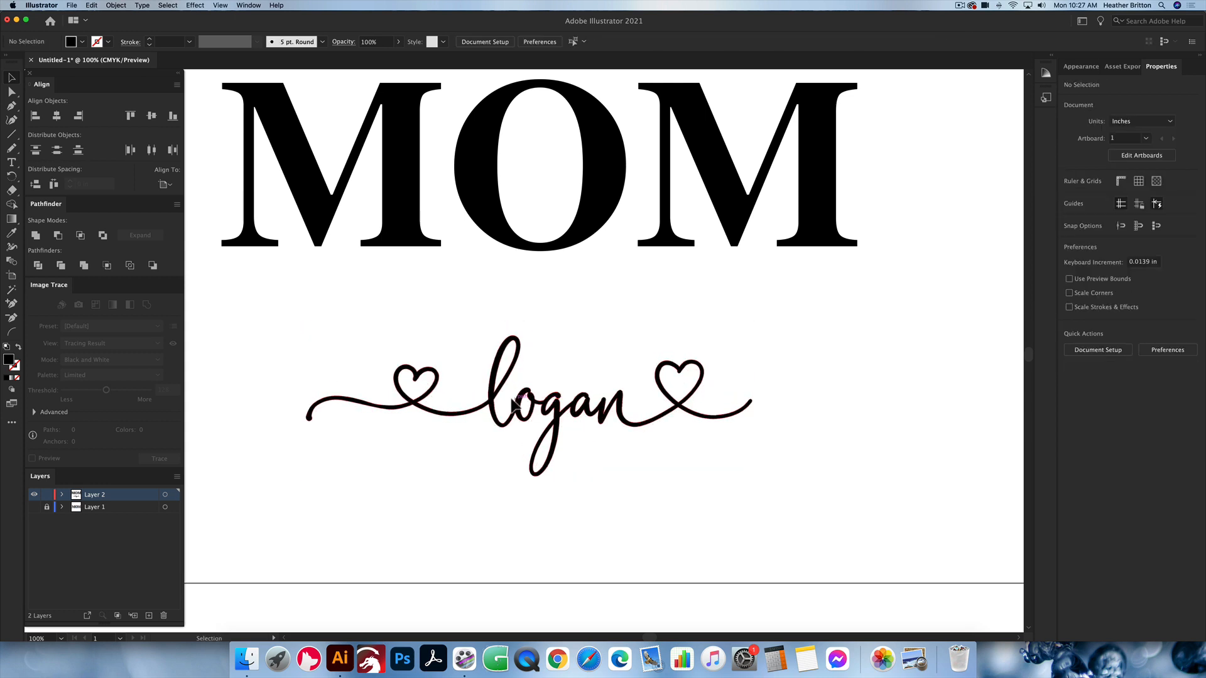
Step: Smooth the underside of the starting swash where it descends toward the first heart, using the Pencil tool
left_click(365, 409)
scroll(371, 411, "up", 4)
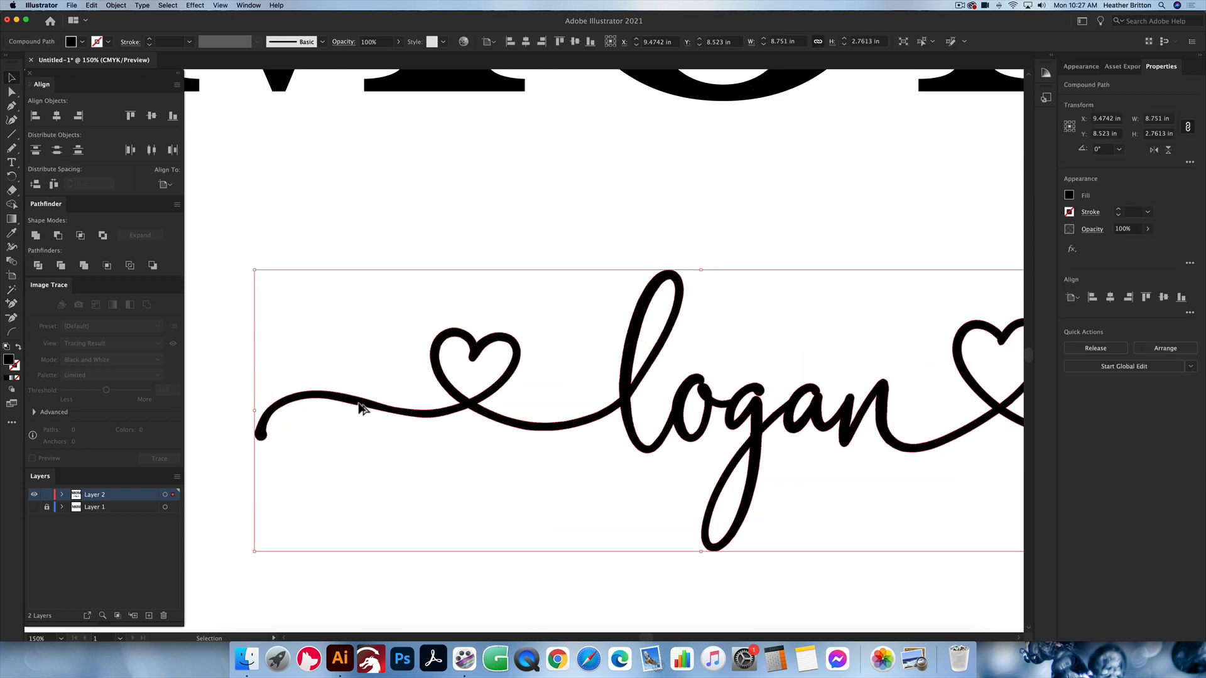
key("n")
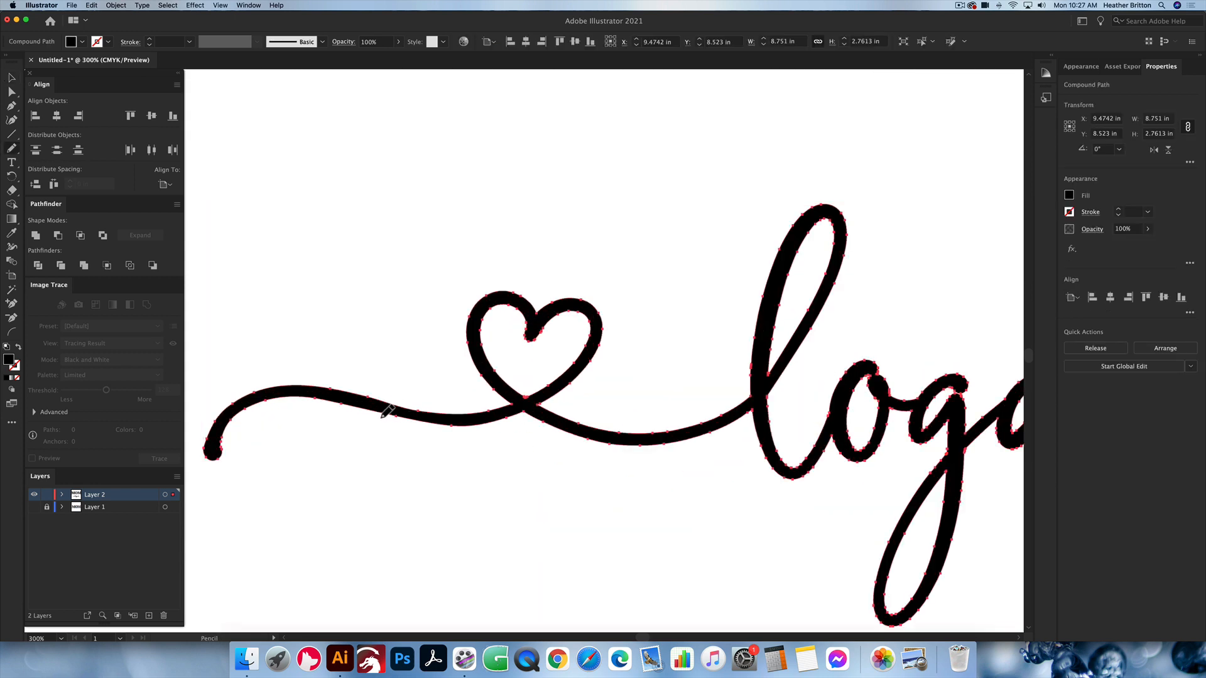
left_click_drag(383, 412, 478, 424)
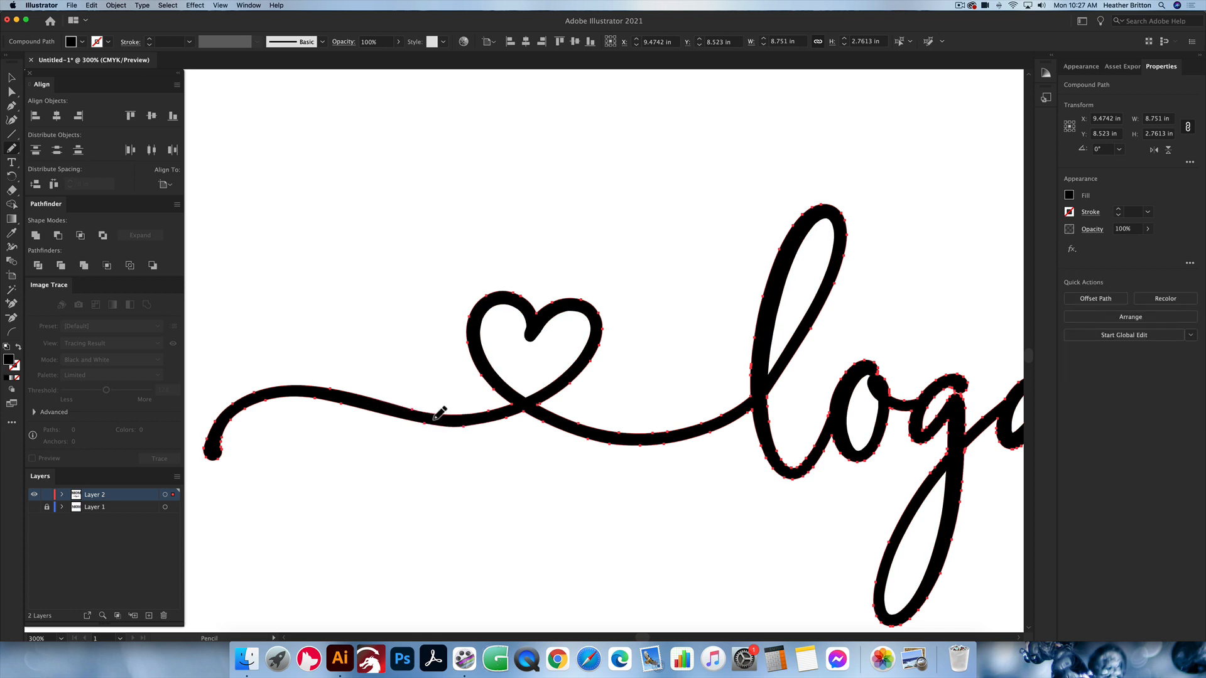
key("v")
left_click(409, 354)
scroll(408, 353, "down", 3)
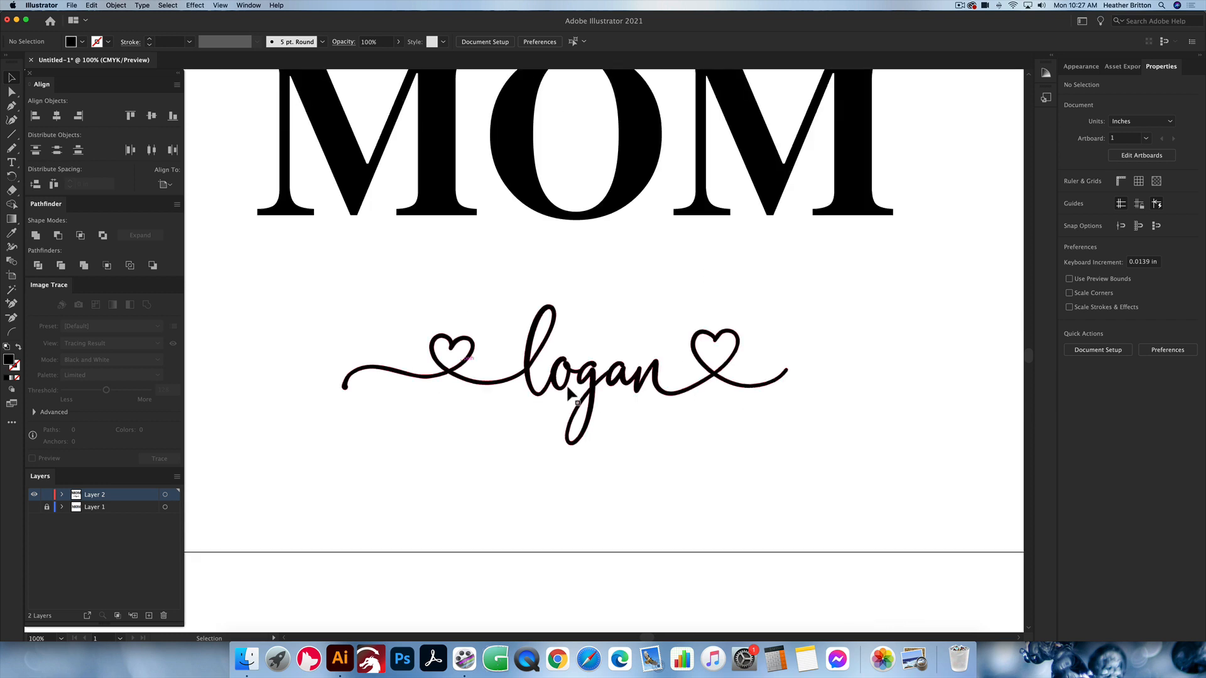
Step: Refine the tail's lower contour just before the first heart's crossing with another short Pencil stroke
scroll(410, 380, "up", 2)
left_click(433, 379)
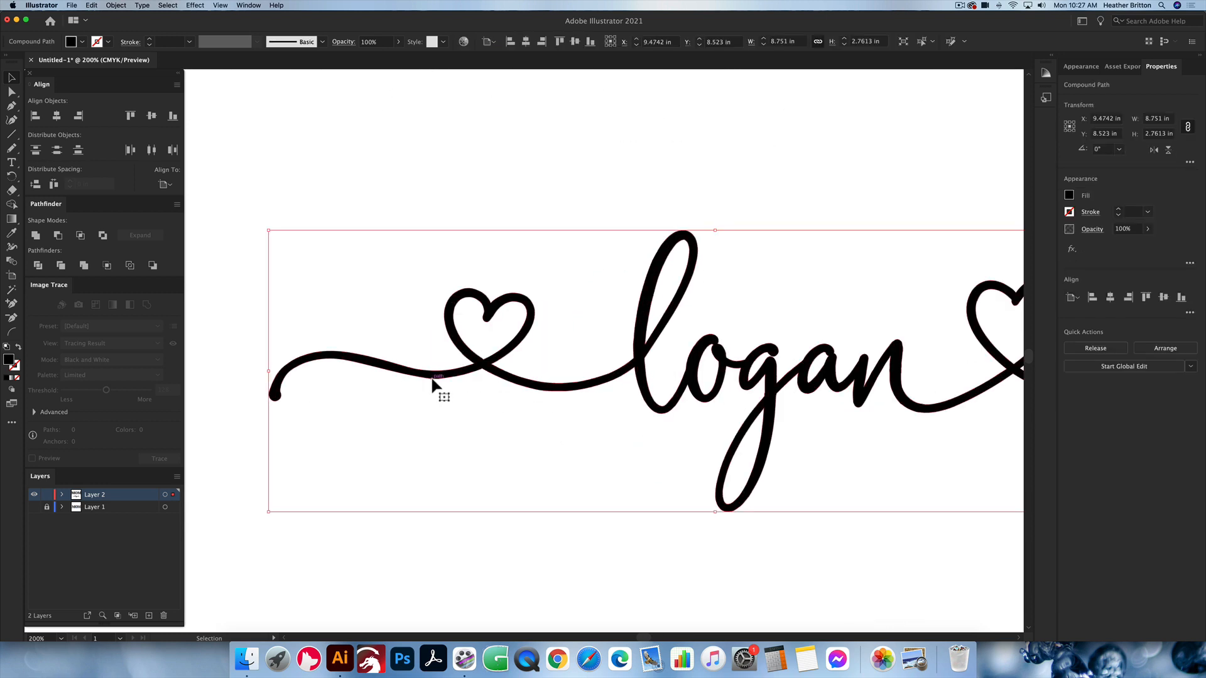
key("n")
left_click_drag(402, 372, 447, 377)
key("v")
left_click(477, 435)
scroll(477, 435, "down", 3)
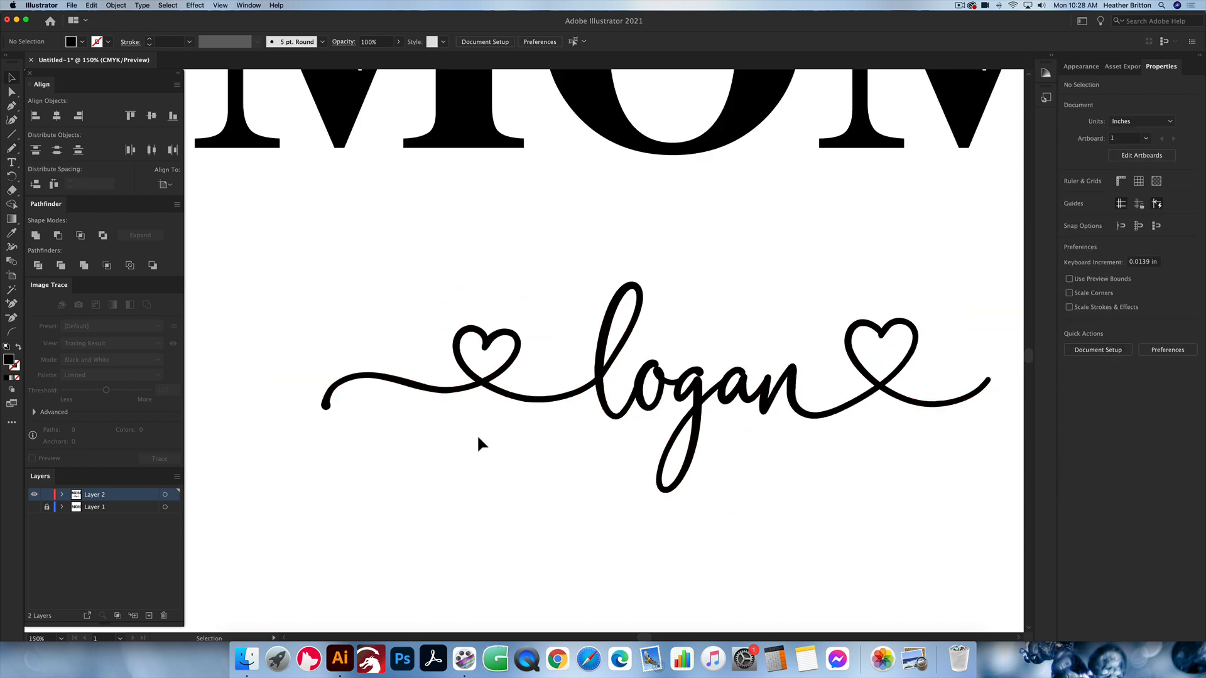
Step: Check the contours of the MOM lettering and script name in Outline view, then restore Preview mode
scroll(647, 443, "left", 5)
scroll(647, 443, "up", 3)
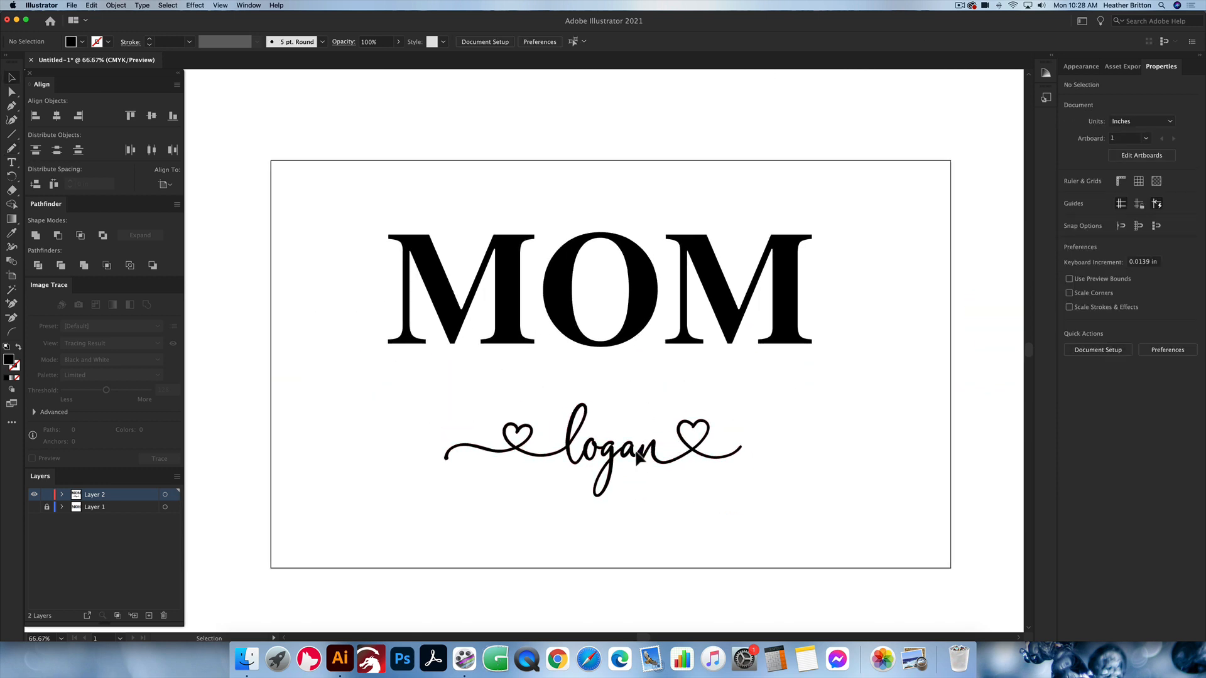
left_click(656, 457)
key("super+y")
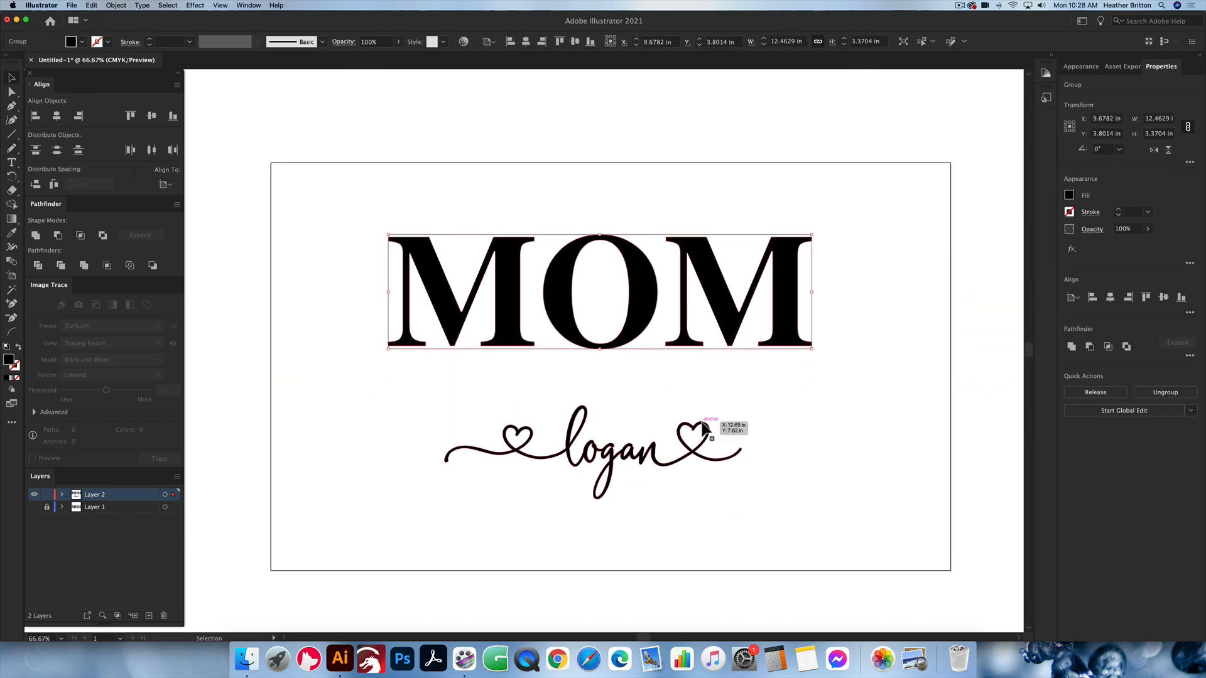
left_click(841, 406)
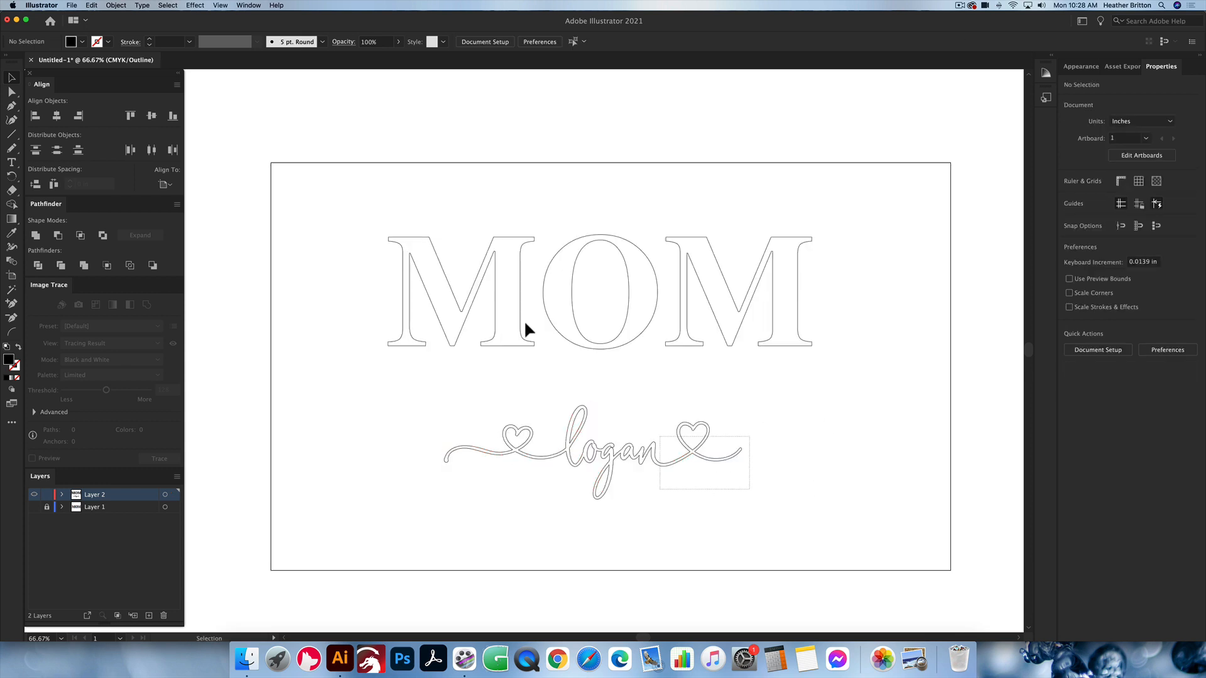
key("super+a")
left_click(891, 389)
key("super+y")
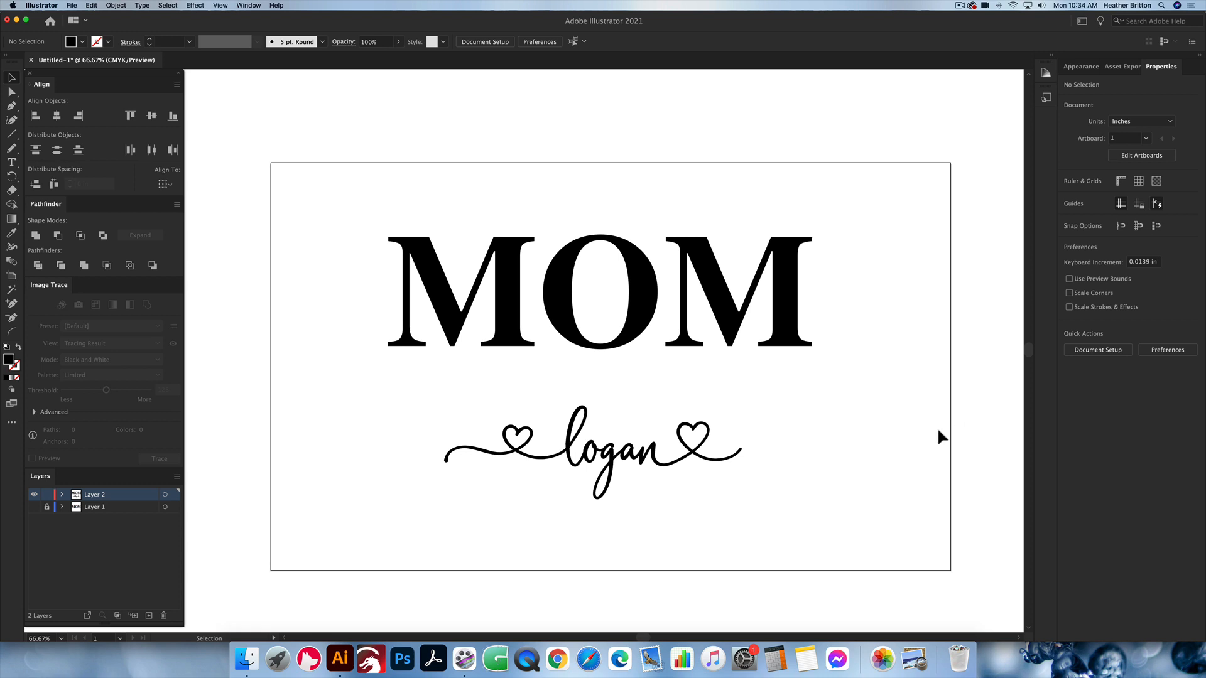
Step: Select the script name and the MOM lettering in turn to review them as separate objects, leaving nothing selected
left_click(619, 465)
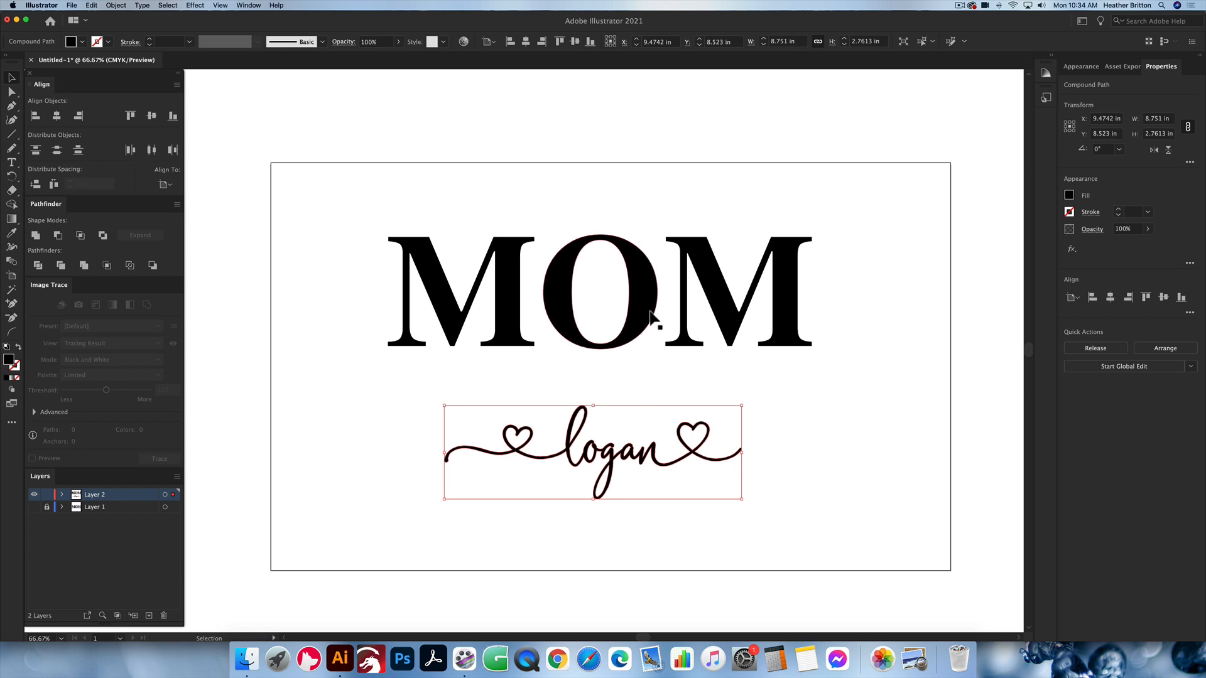
left_click(614, 240)
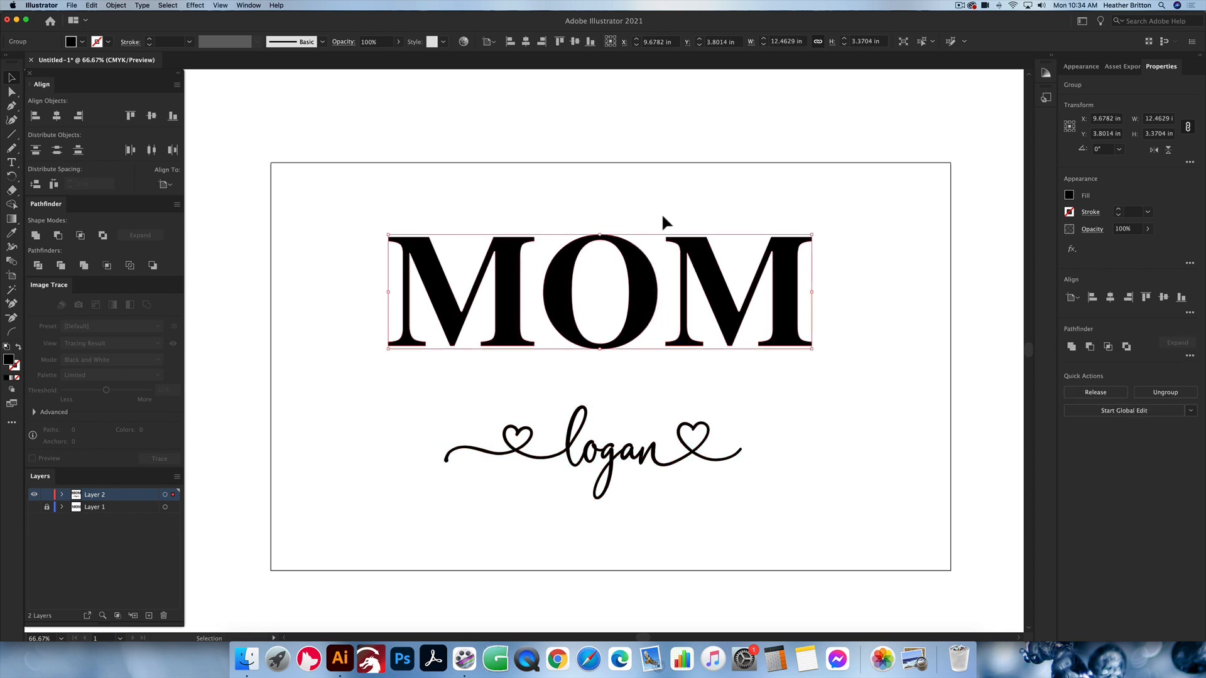
left_click(631, 196)
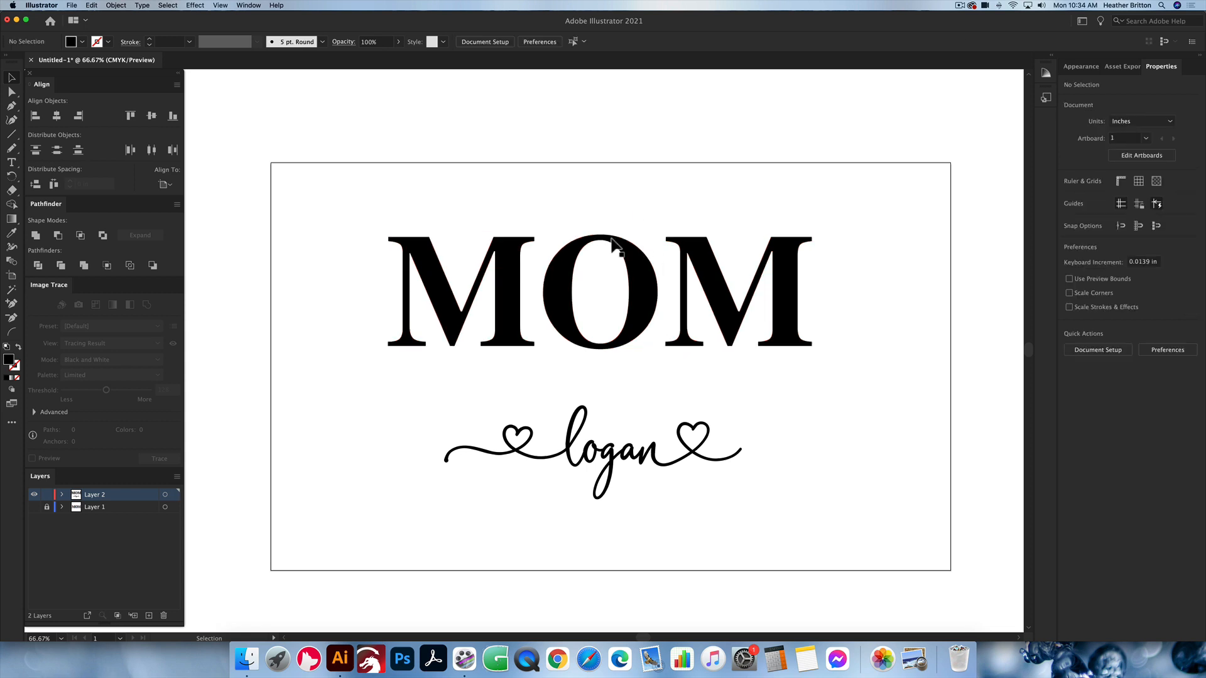
left_click(647, 286)
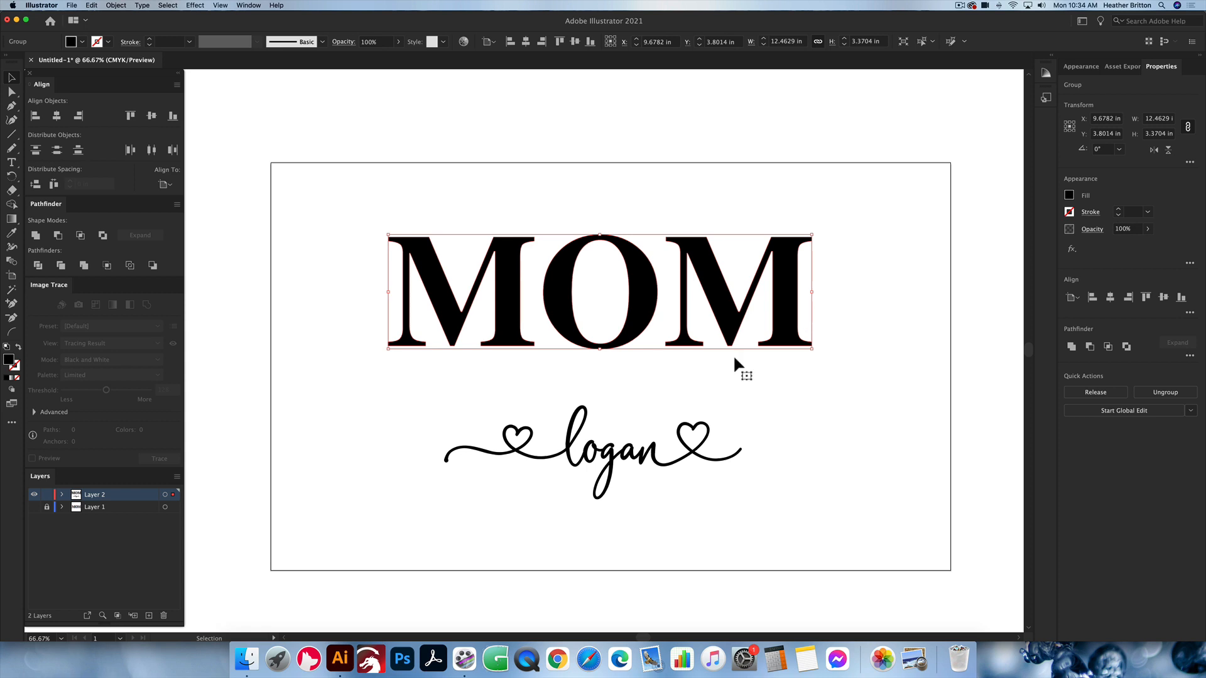
mouse_move(639, 463)
left_mouse_down()
mouse_move(644, 311)
mouse_move(634, 457)
left_mouse_up()
left_click(678, 385)
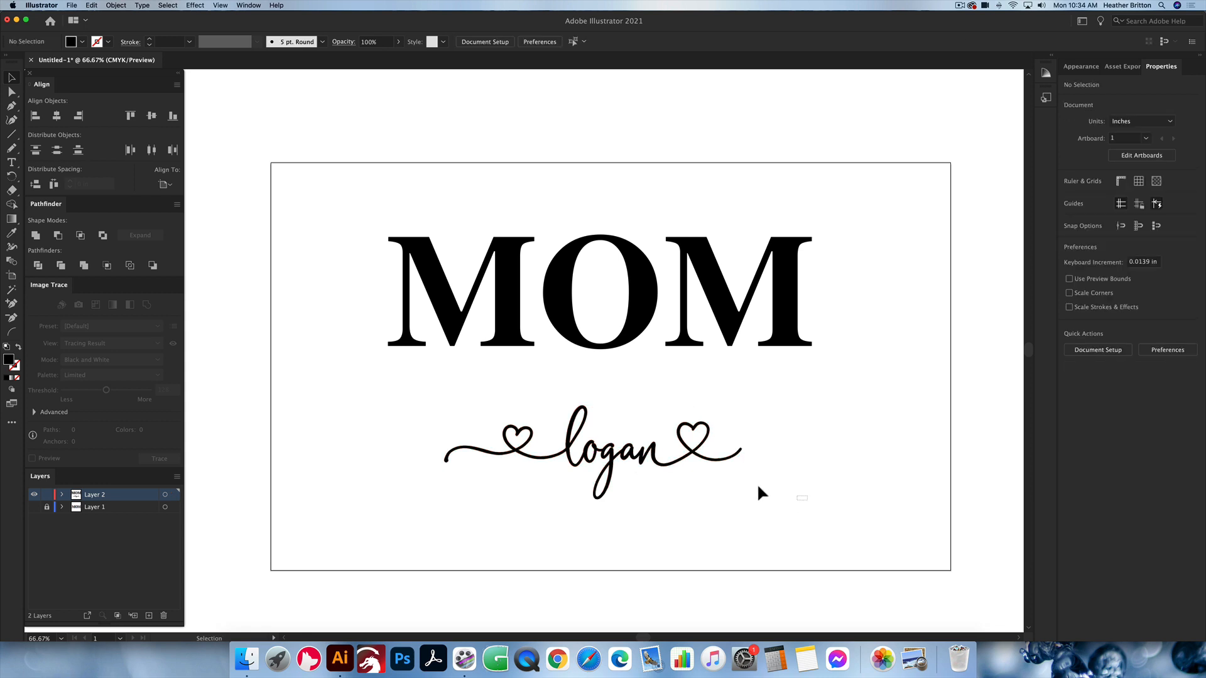
left_click_drag(758, 489, 436, 403)
left_click(813, 420)
left_click_drag(789, 488, 451, 387)
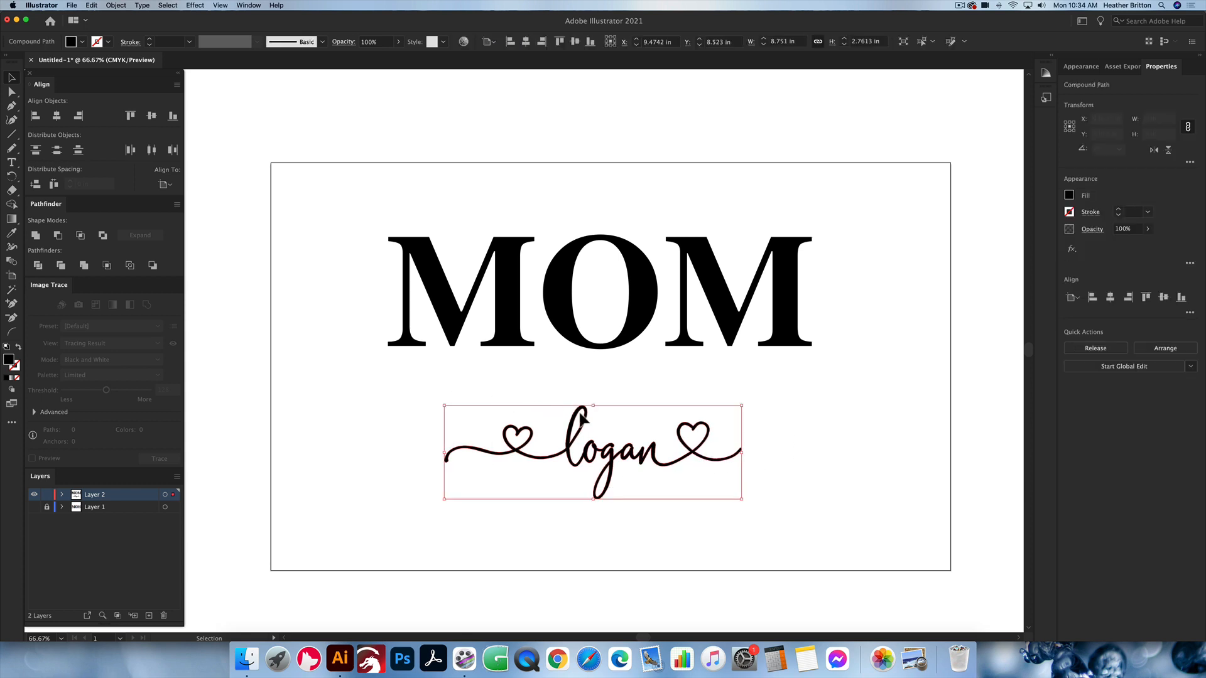
left_click(116, 5)
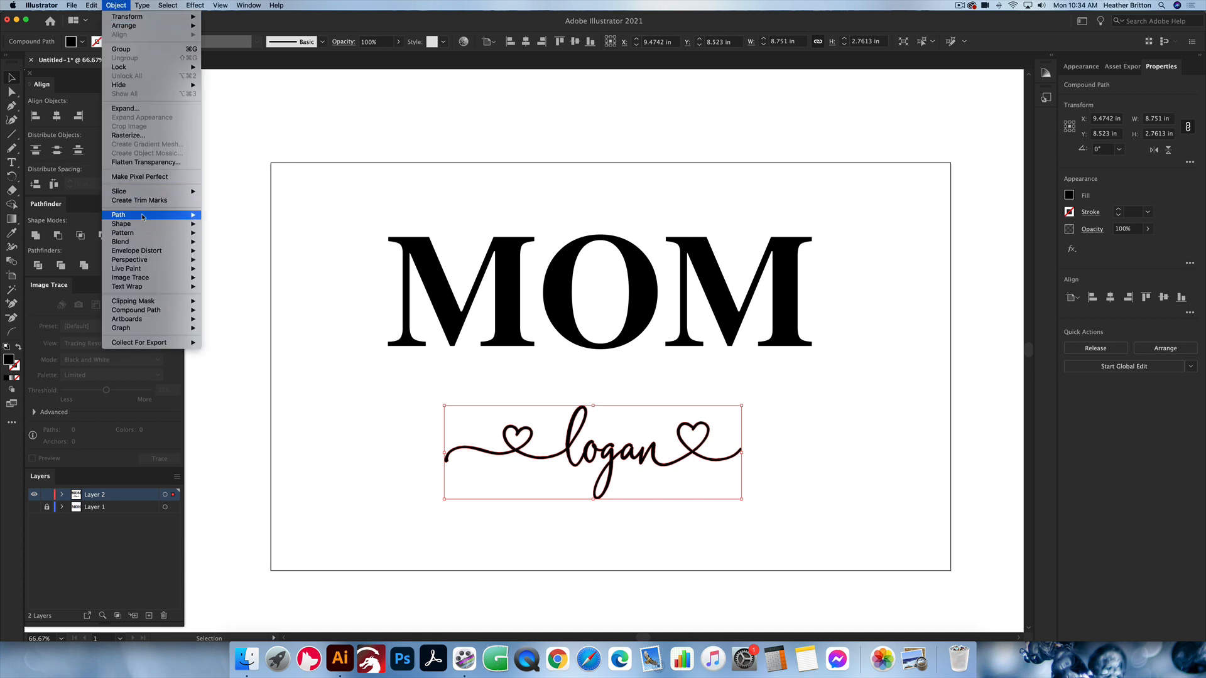
mouse_move(192, 216)
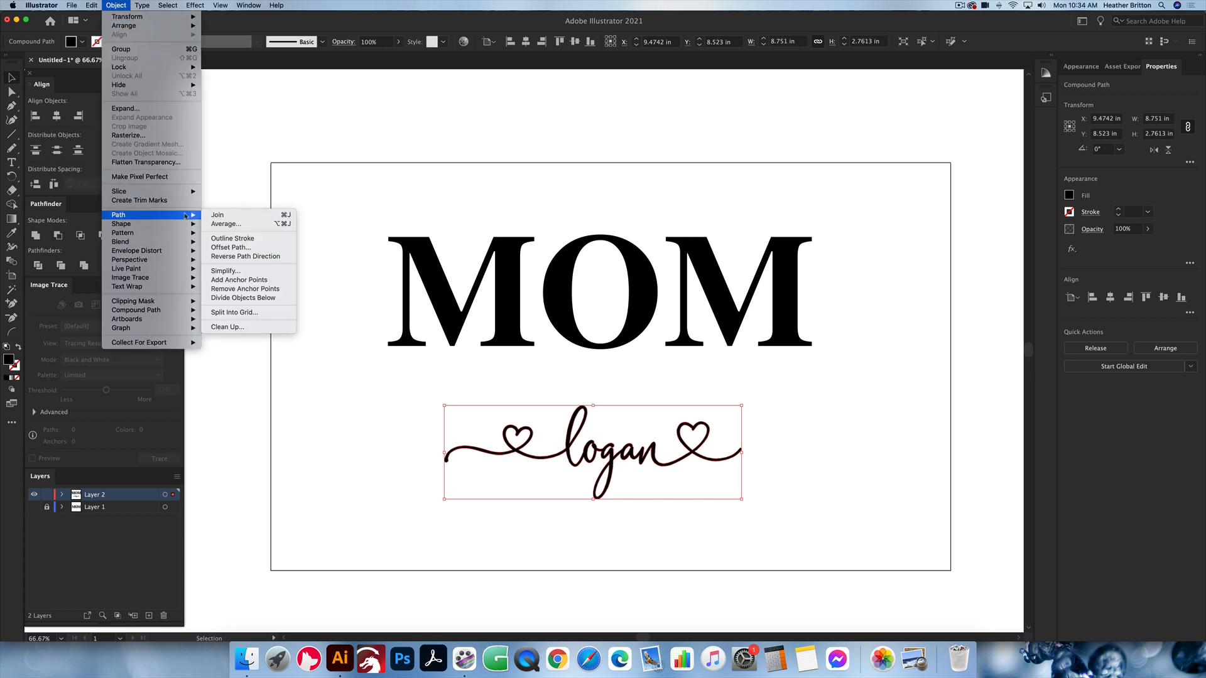
left_click(249, 251)
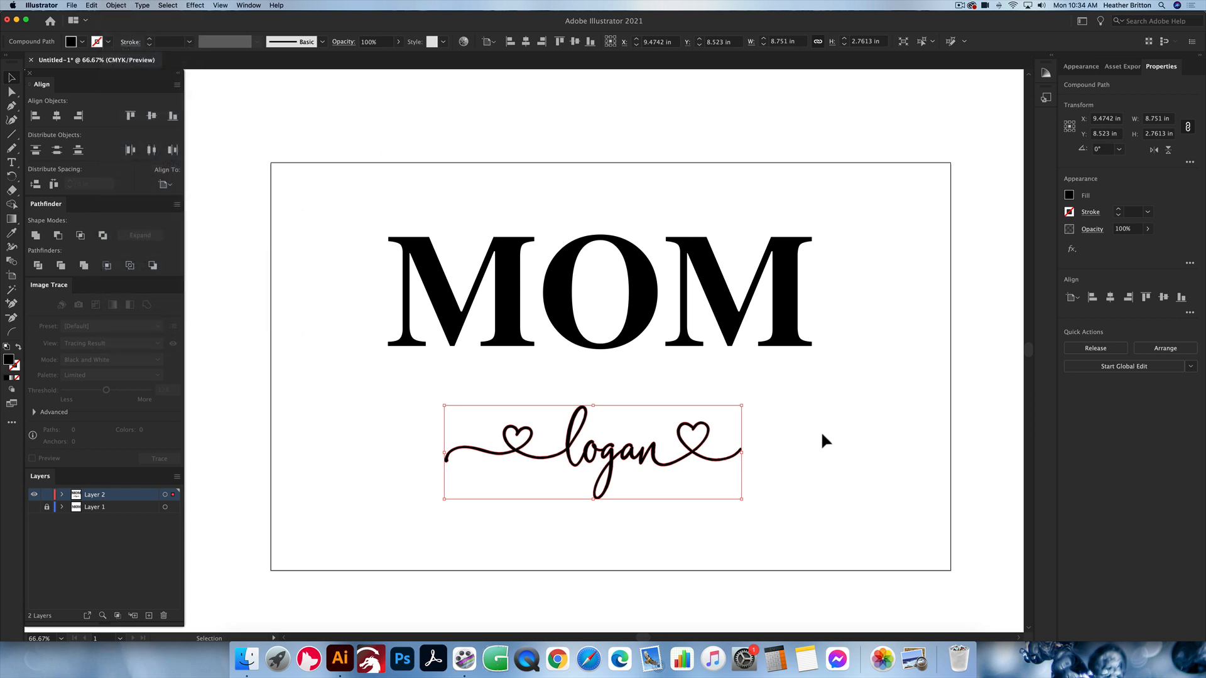
left_click_drag(806, 511, 388, 393)
left_click(797, 453)
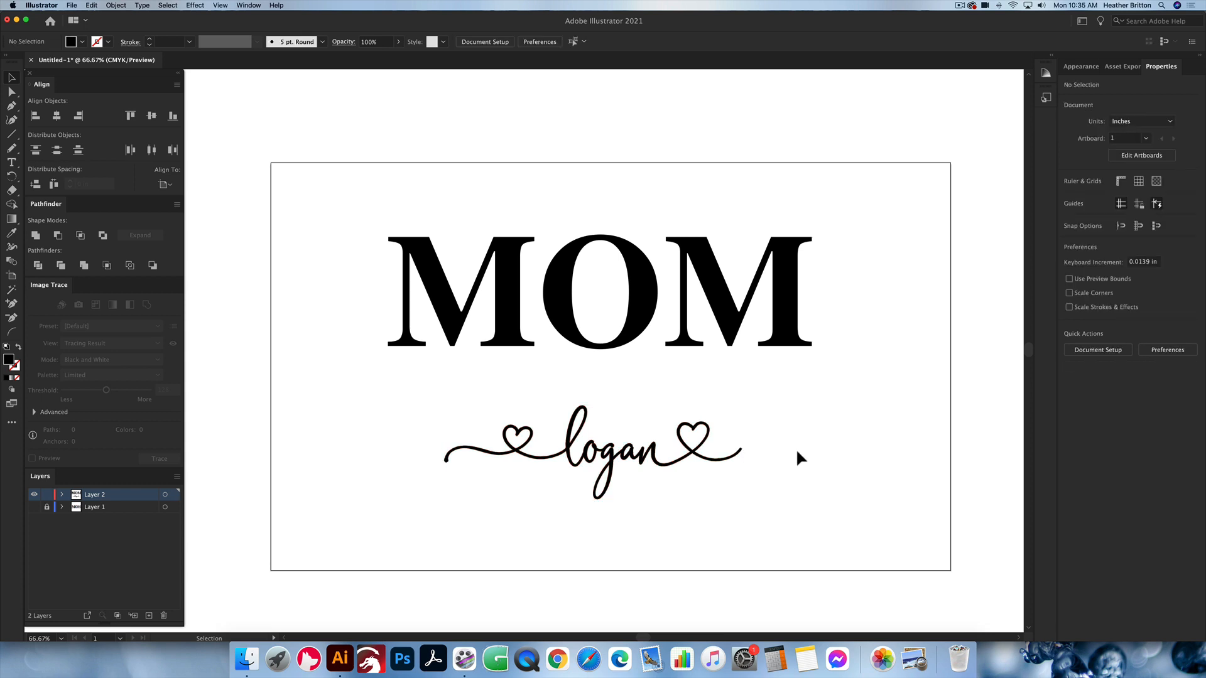
scroll(794, 459, "right", 1)
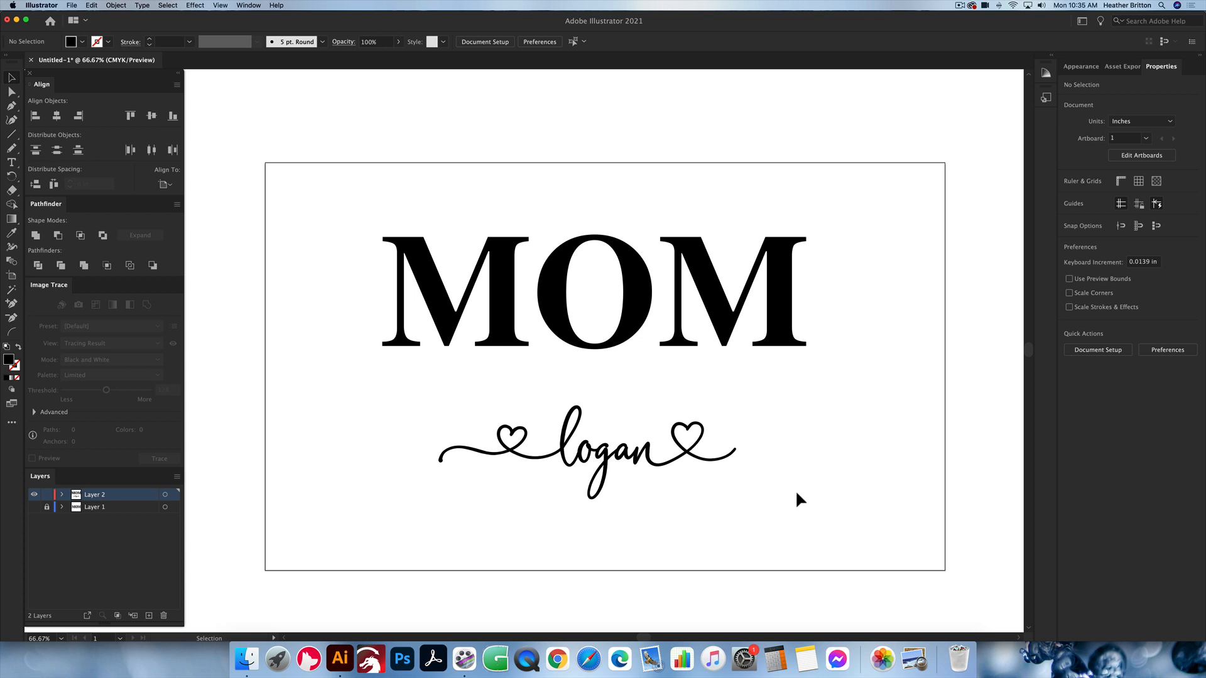
left_click(645, 456)
left_click(324, 170)
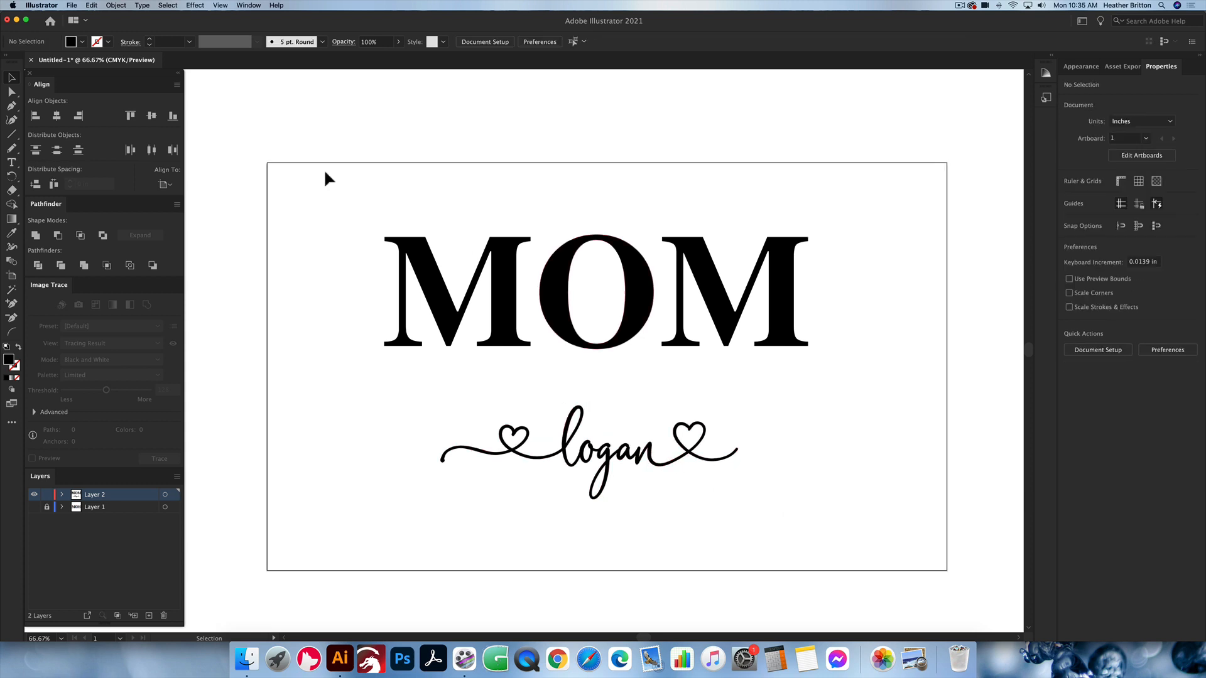
Step: Offset the script name's path outward by 0.1 in with Round joins
left_click_drag(695, 506, 638, 443)
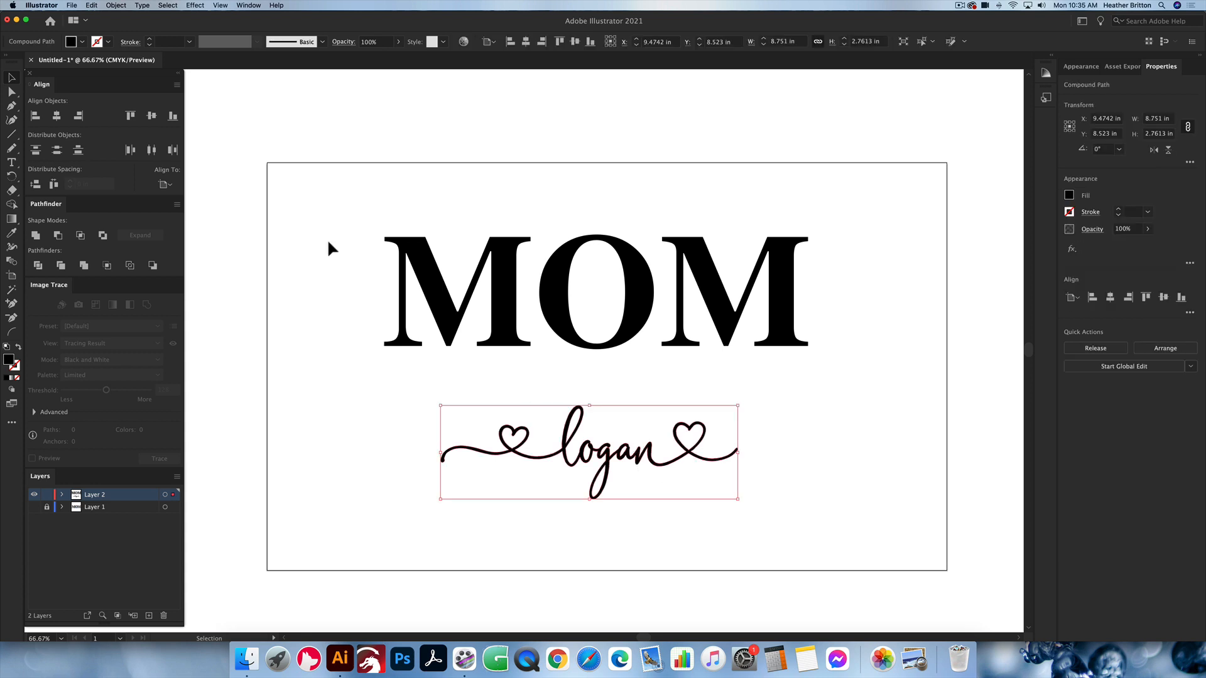
left_click(117, 5)
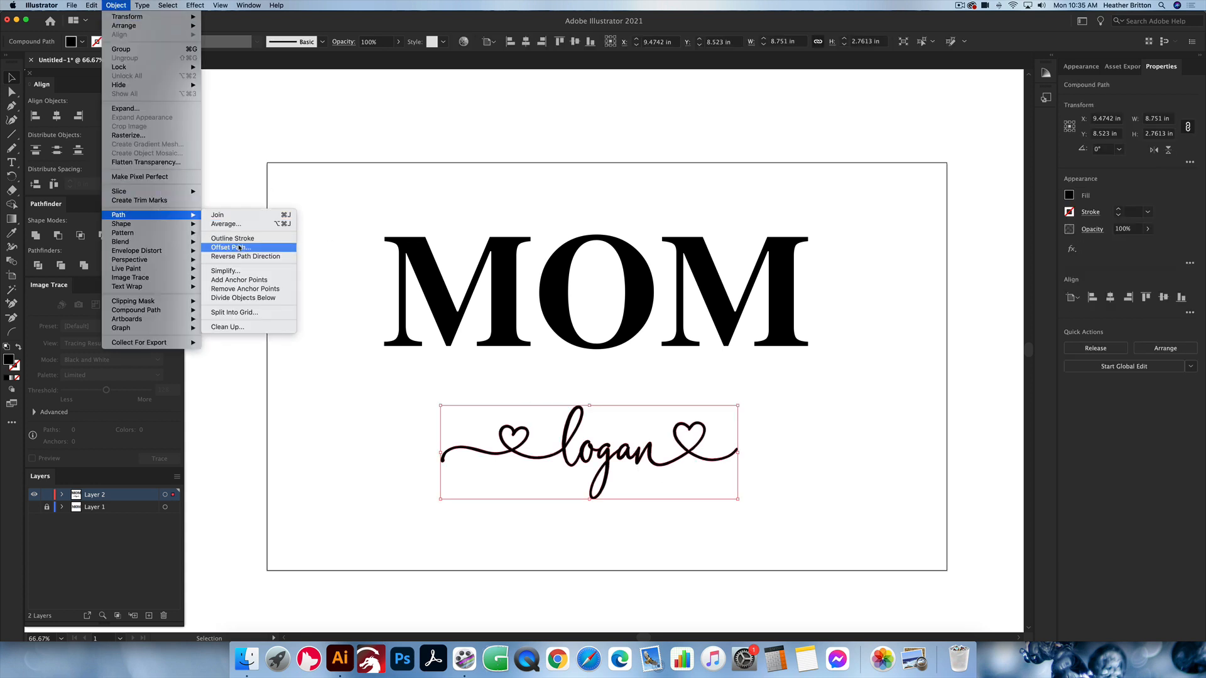
left_click(231, 247)
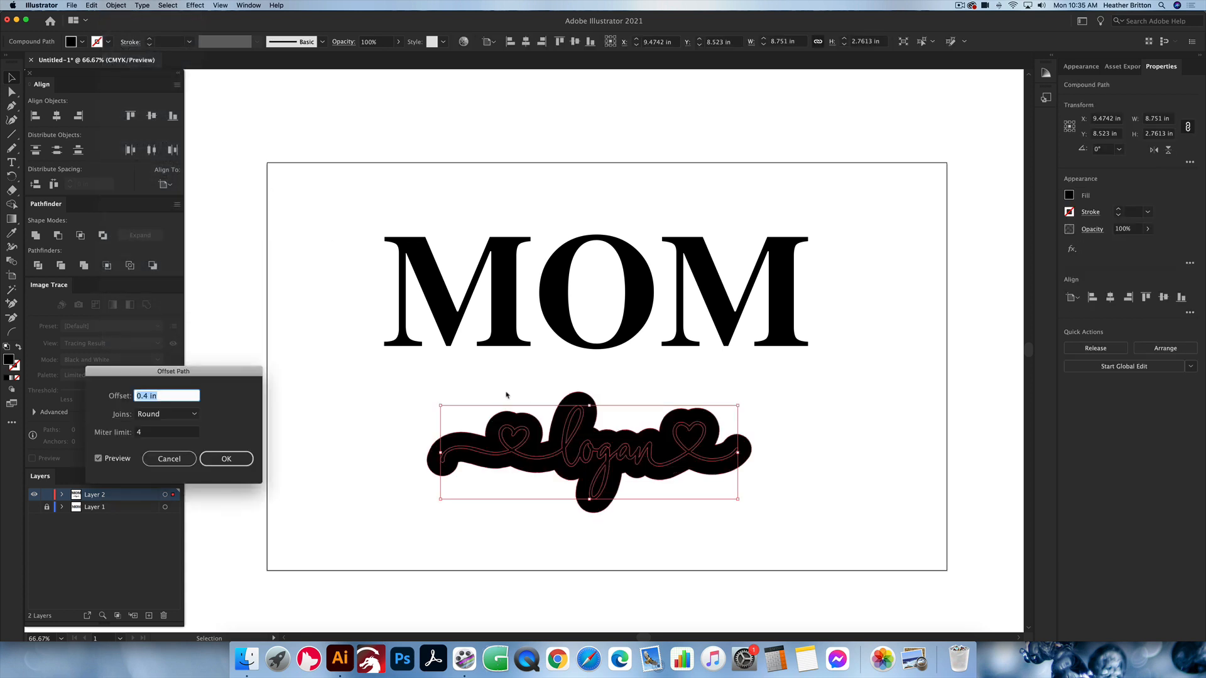
key("BackSpace")
type("0.1")
key("Tab")
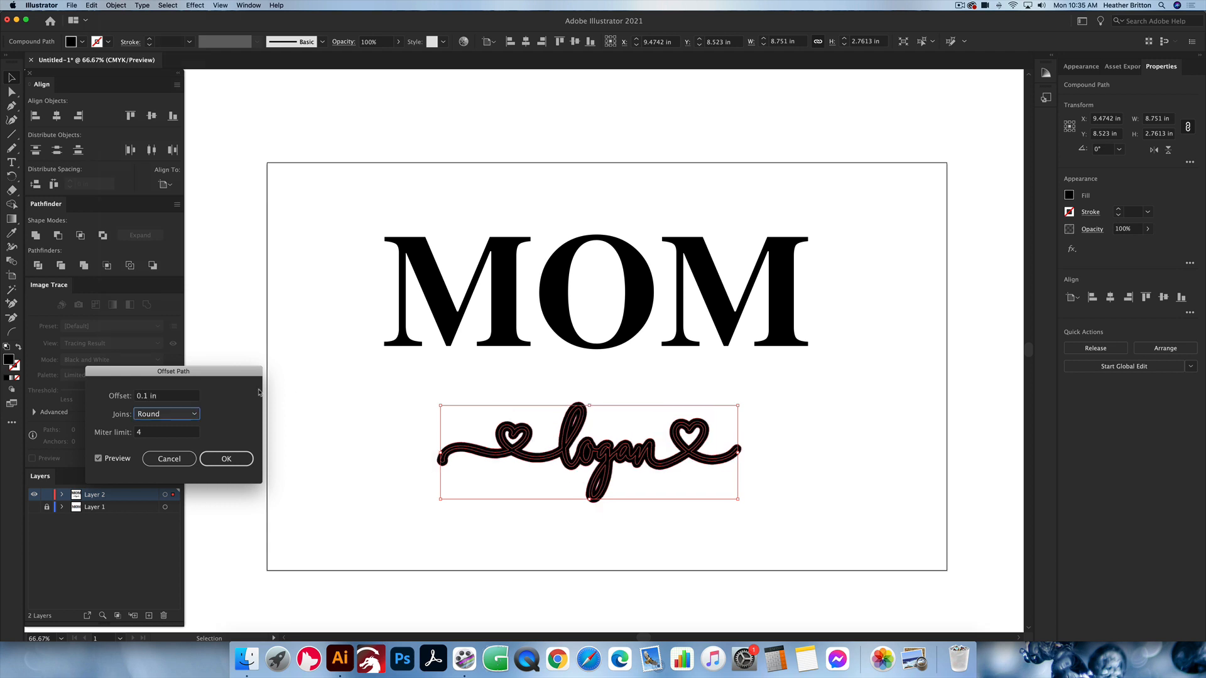
left_click(181, 417)
left_click(180, 441)
left_click(194, 418)
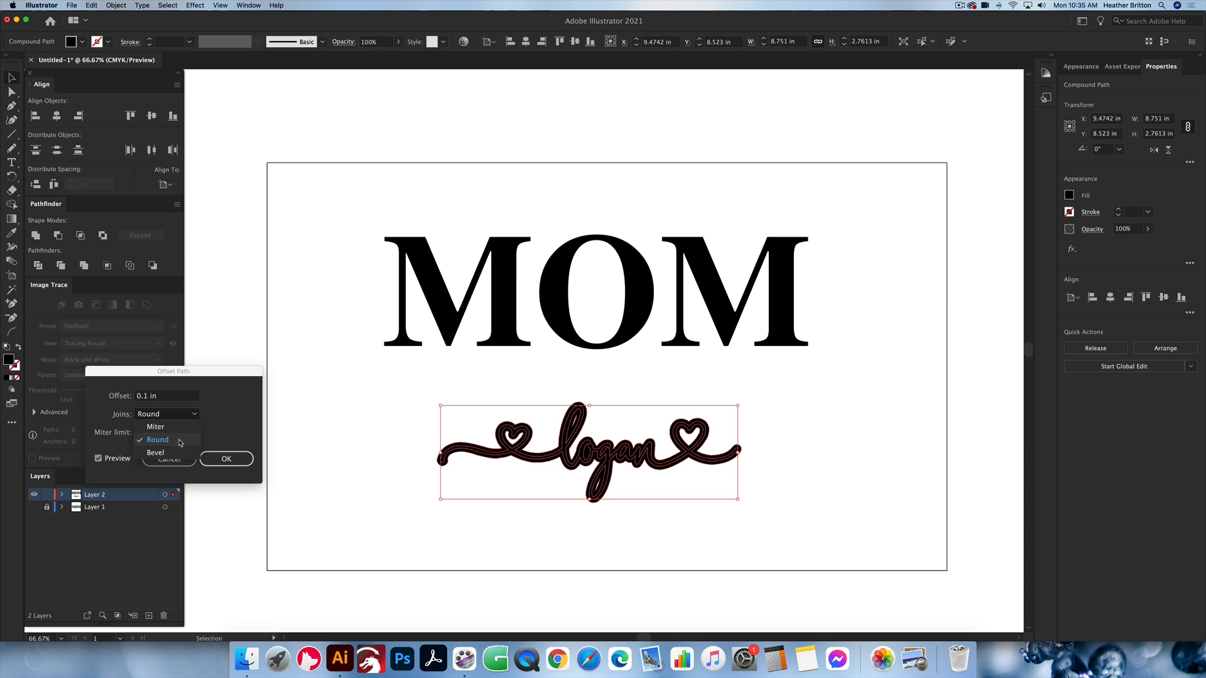
left_click(180, 442)
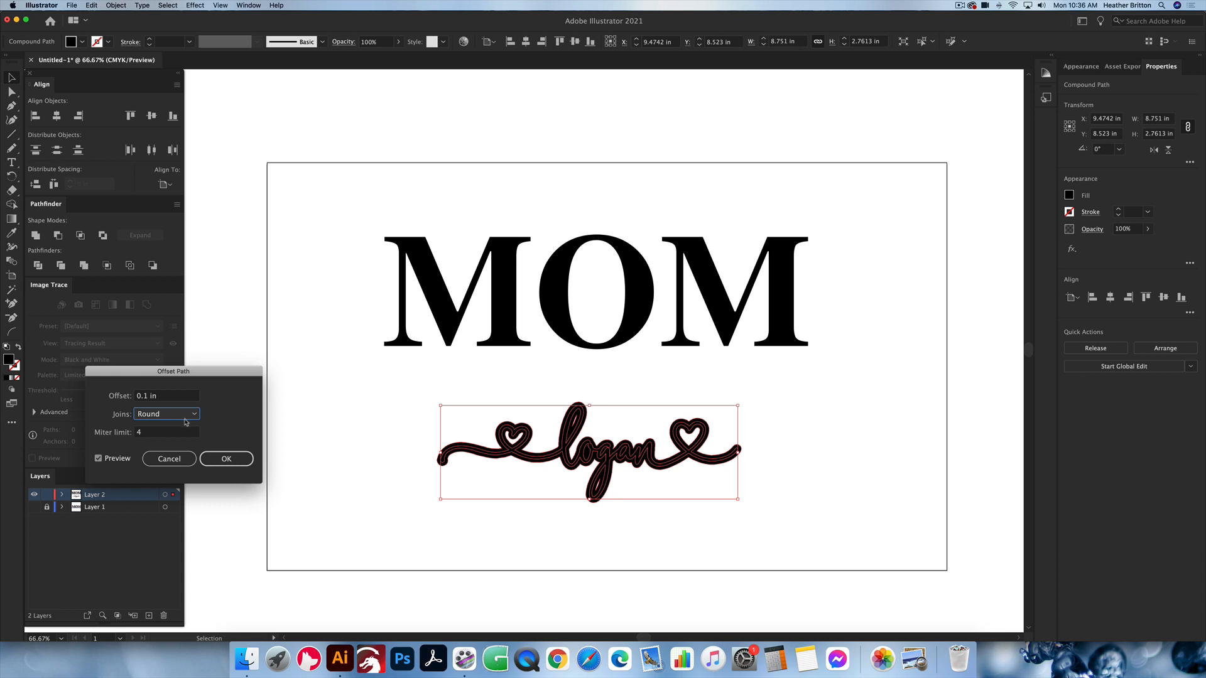
left_click(226, 458)
left_click(804, 488)
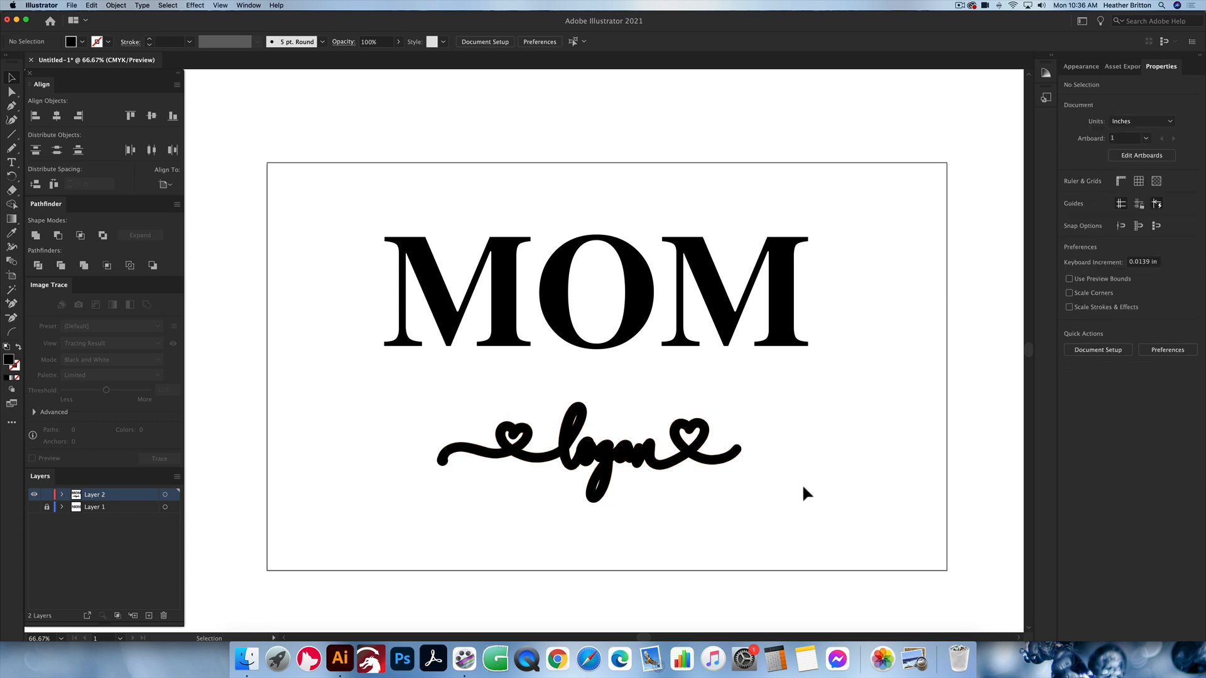
Step: Unite the original script name with its offset into one compound path
left_click_drag(778, 514, 382, 387)
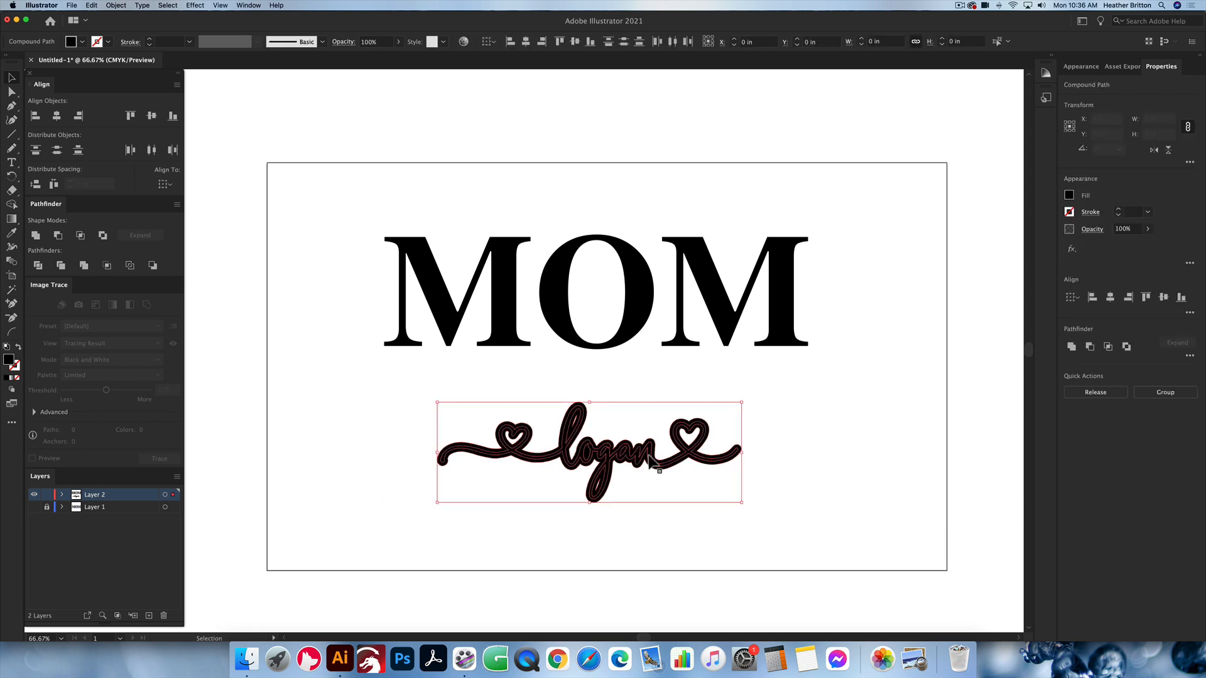
left_click(36, 237)
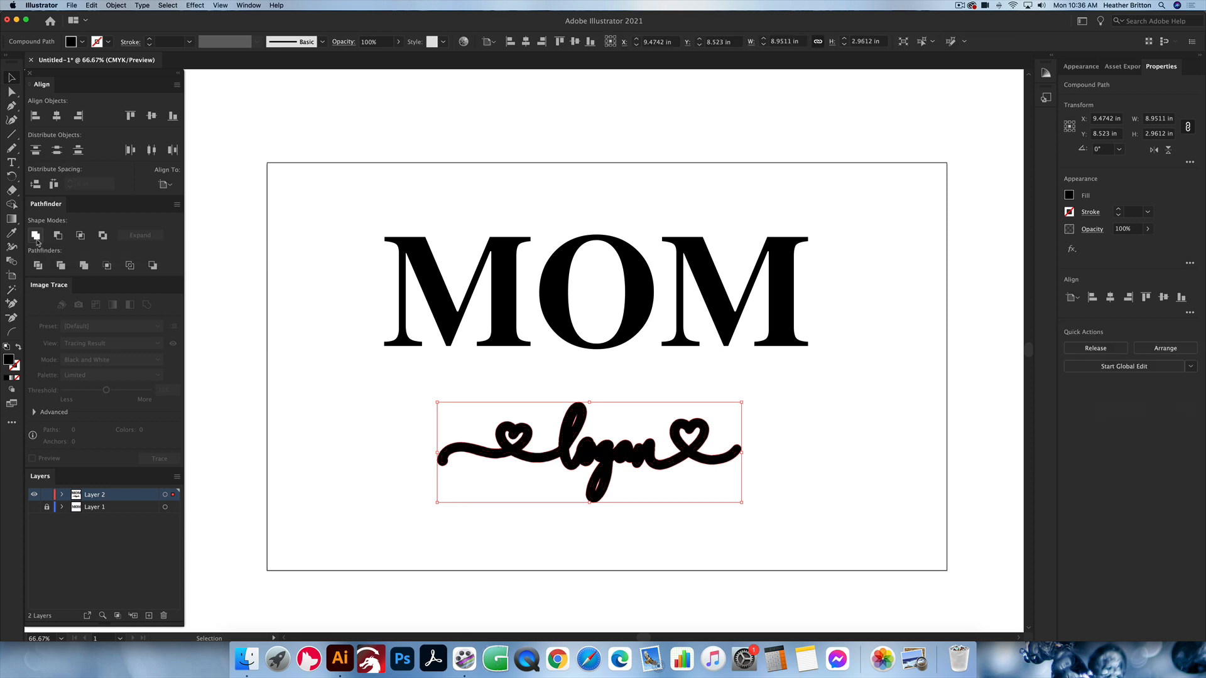
left_click(806, 424)
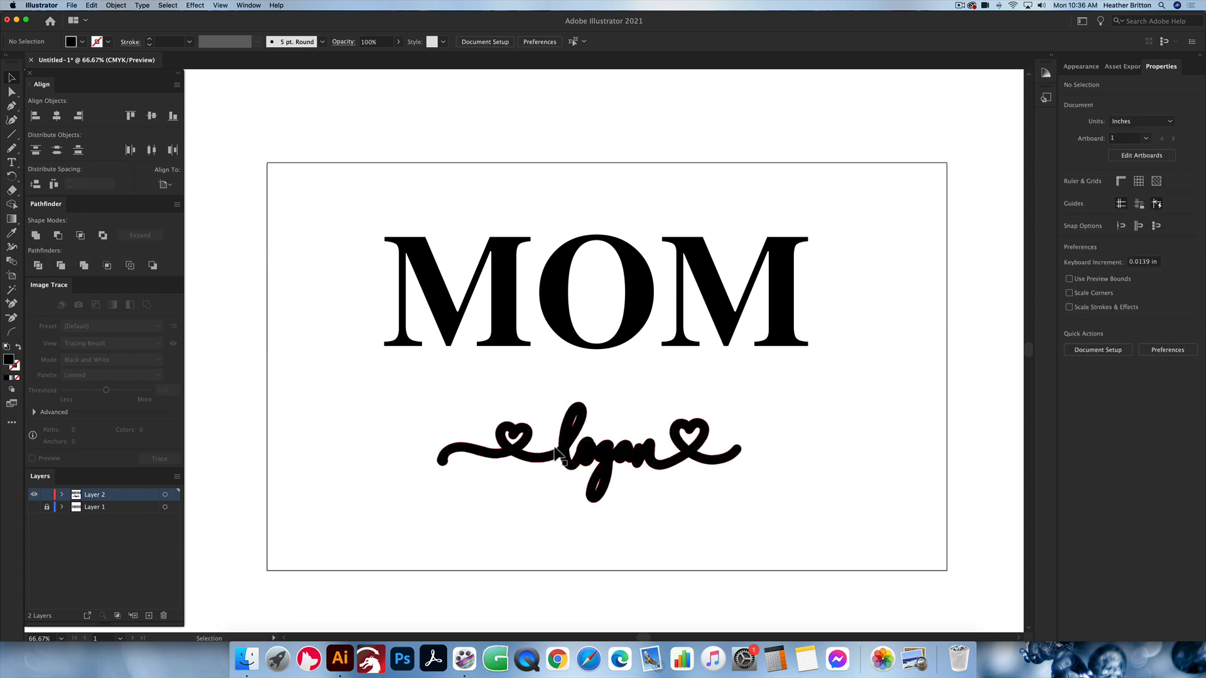
Step: Examine the united script shape's outer and inner contours up close in Outline view
scroll(556, 454, "up", 2)
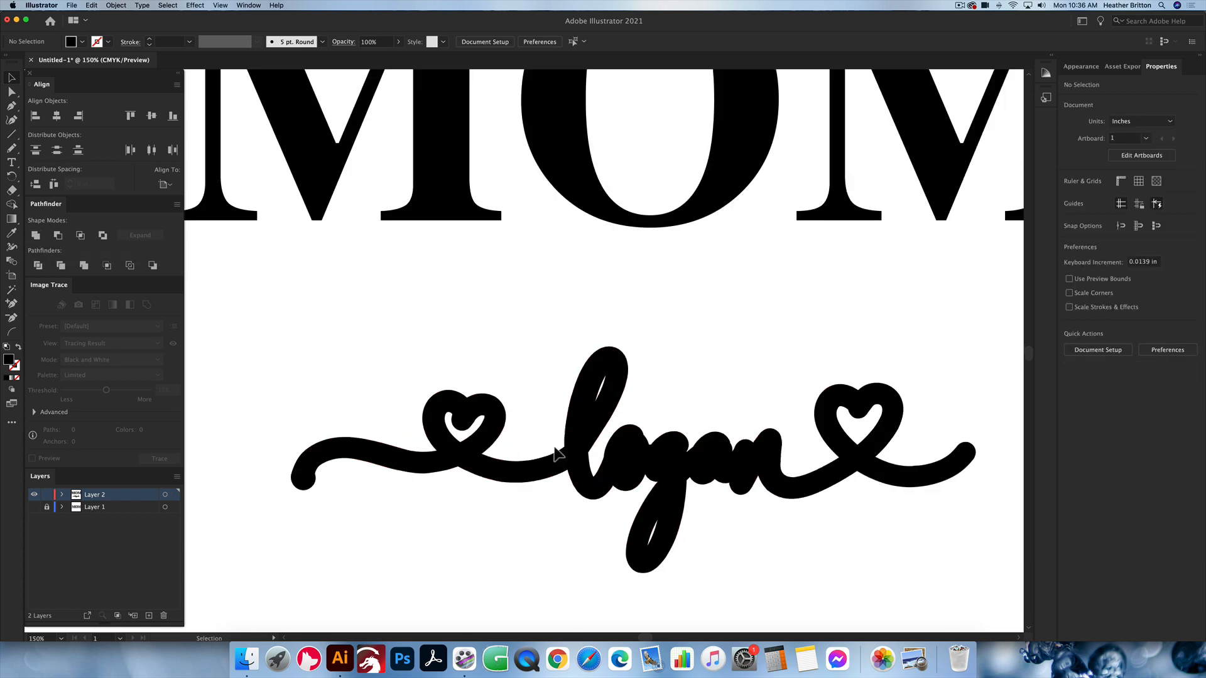
key("super+y")
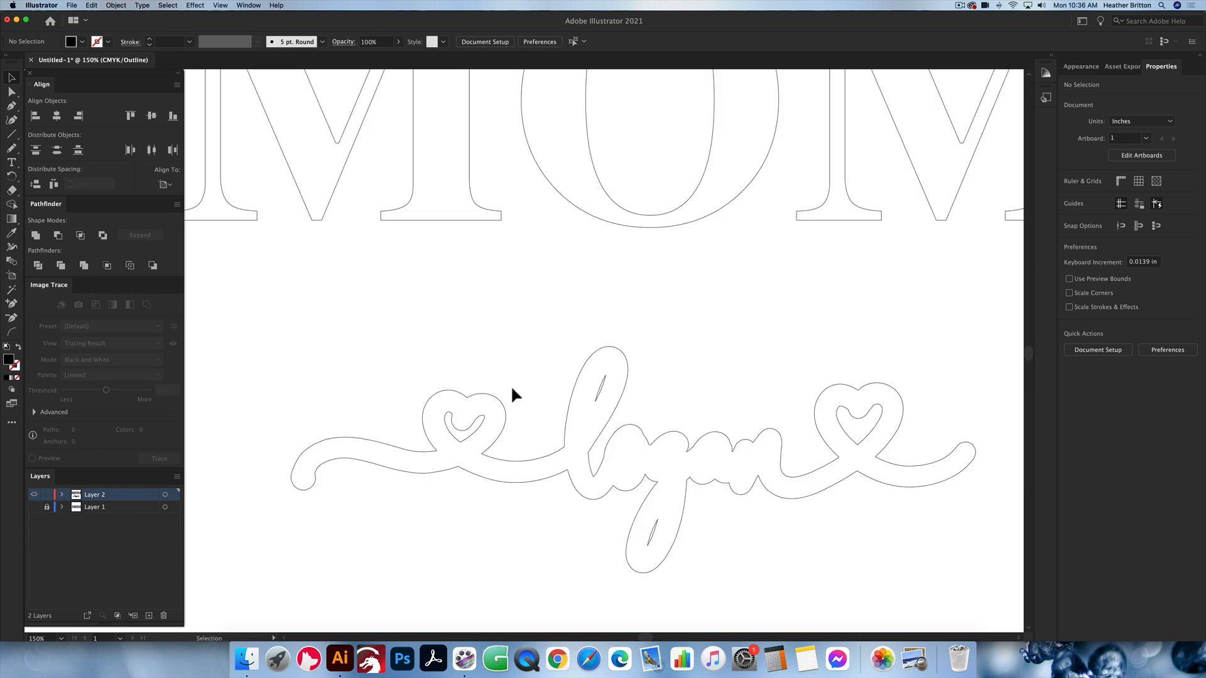
left_click(220, 6)
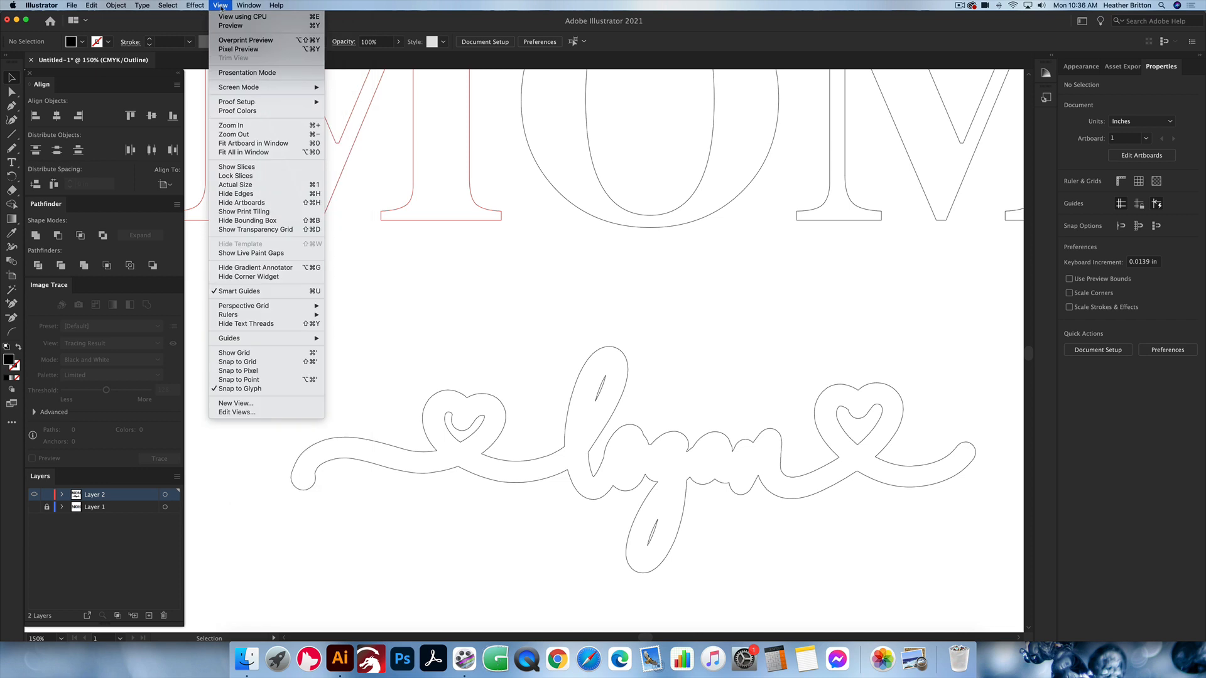
left_click(220, 8)
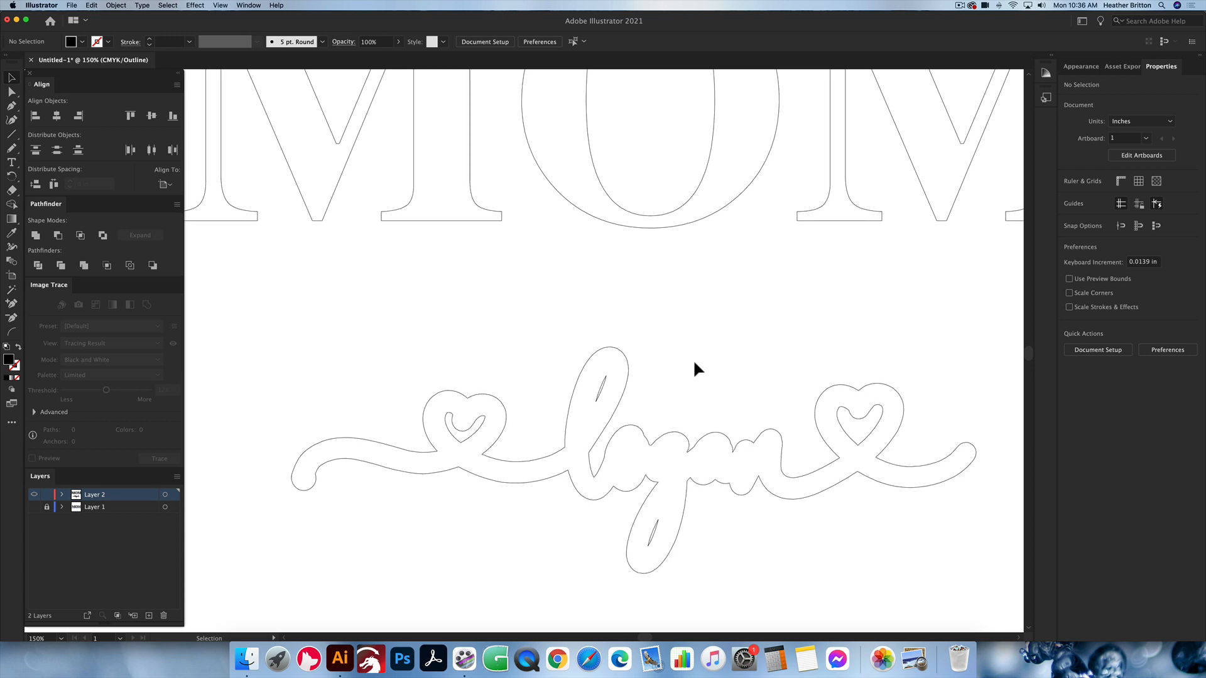
scroll(695, 365, "down", 2)
scroll(694, 364, "right", 2)
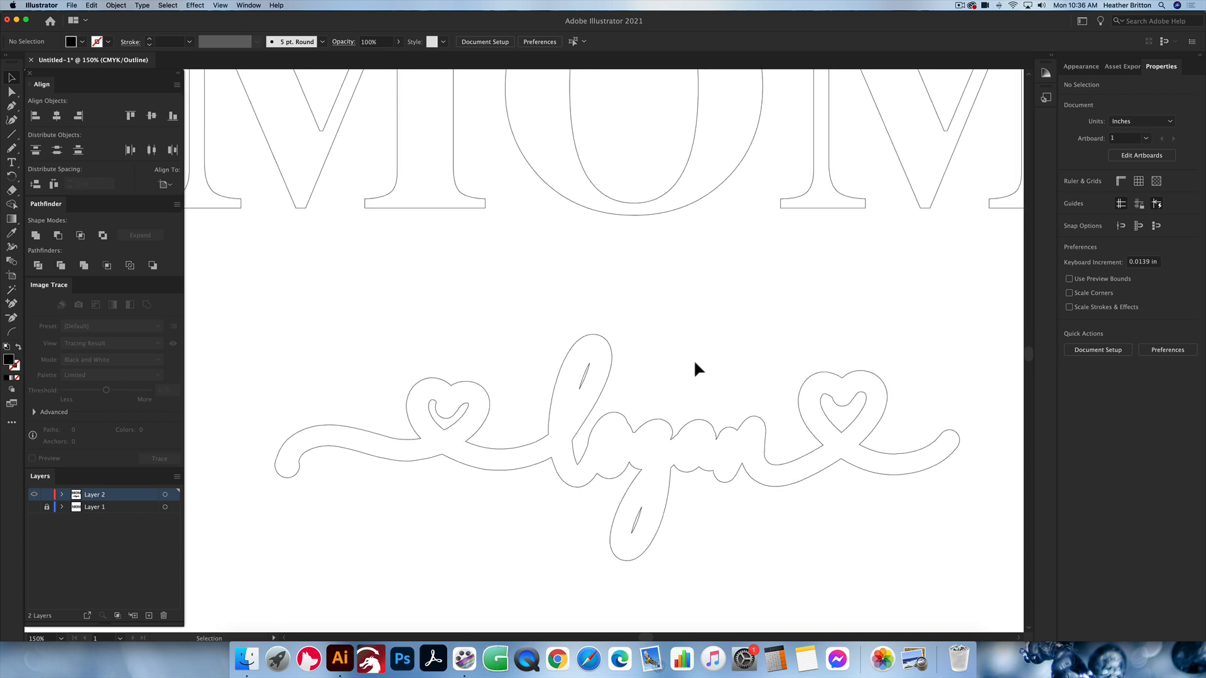
Step: Delete the inner contours inside both hearts, the g's descender loop and the l's loop, and return to Preview mode
left_click(12, 93)
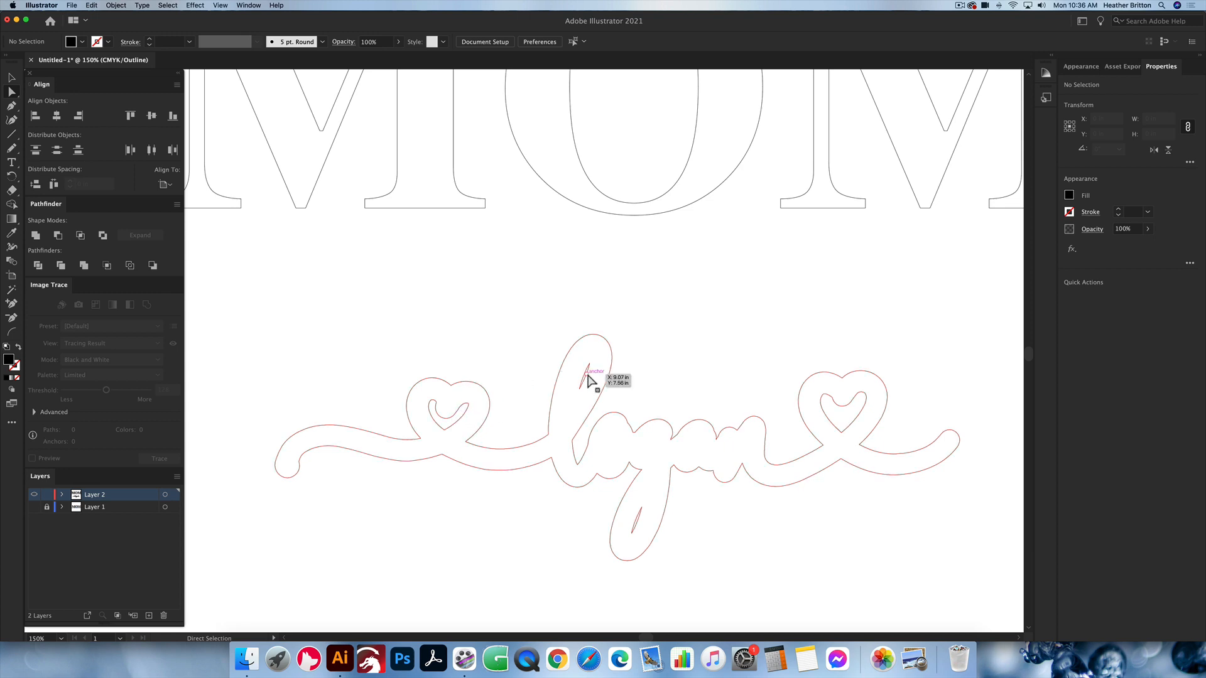
left_click(853, 405)
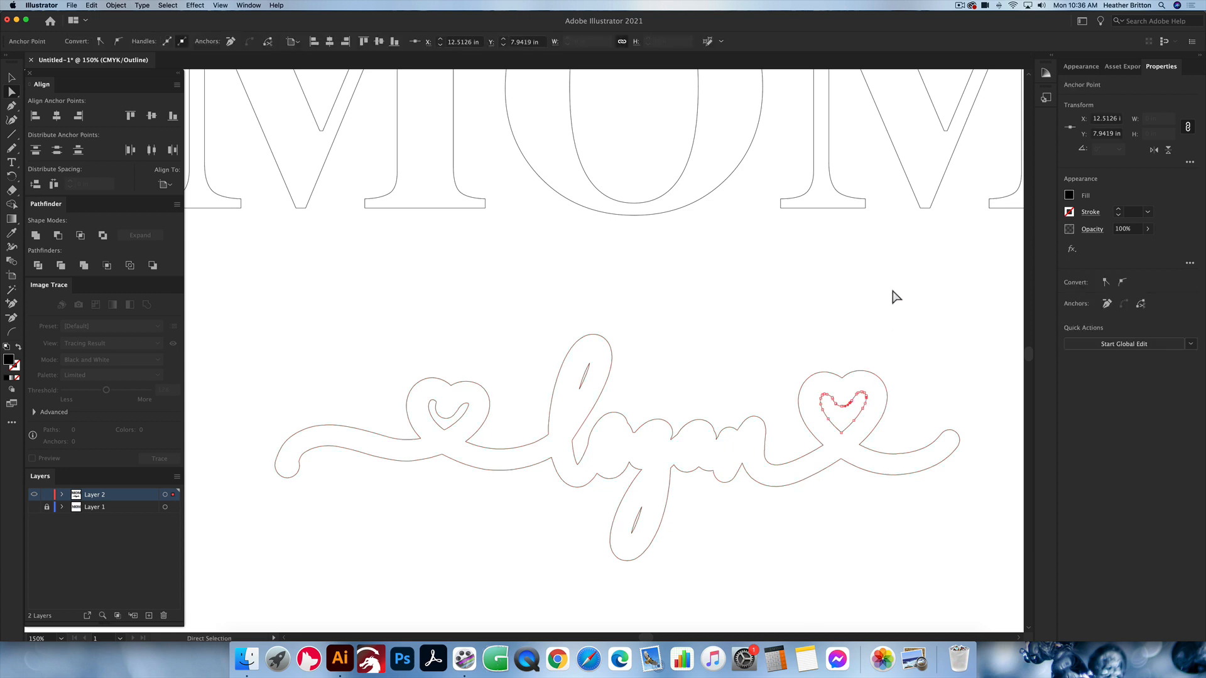
key("Delete")
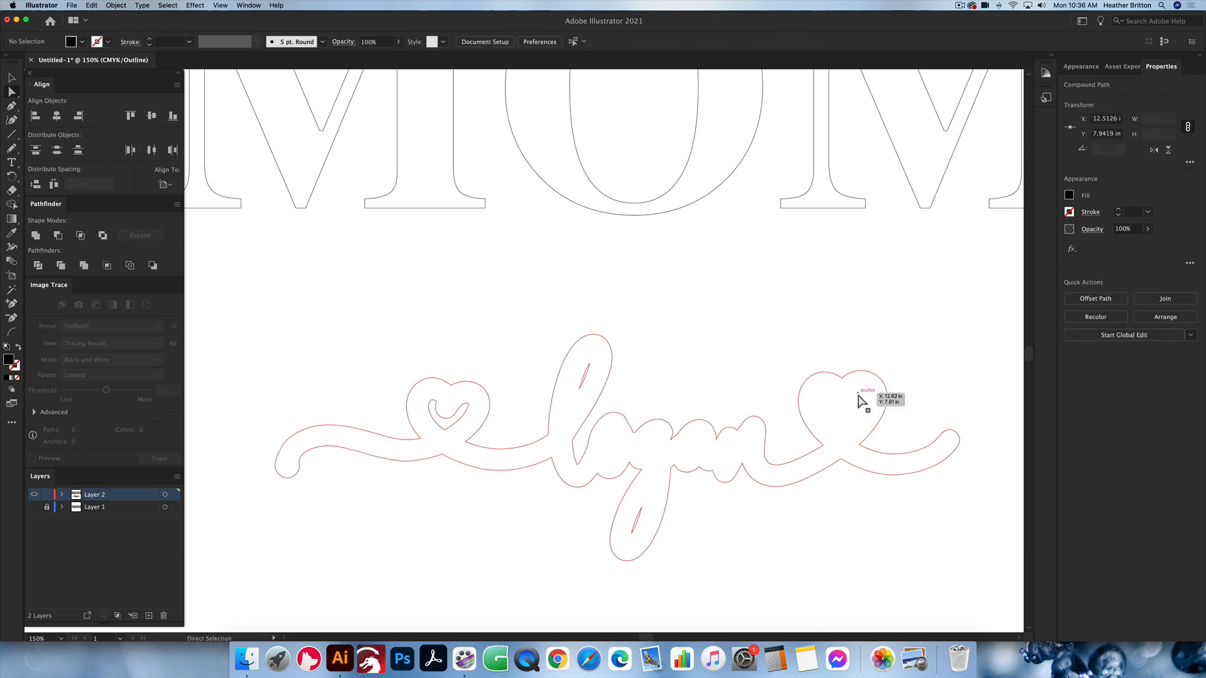
left_click(641, 513)
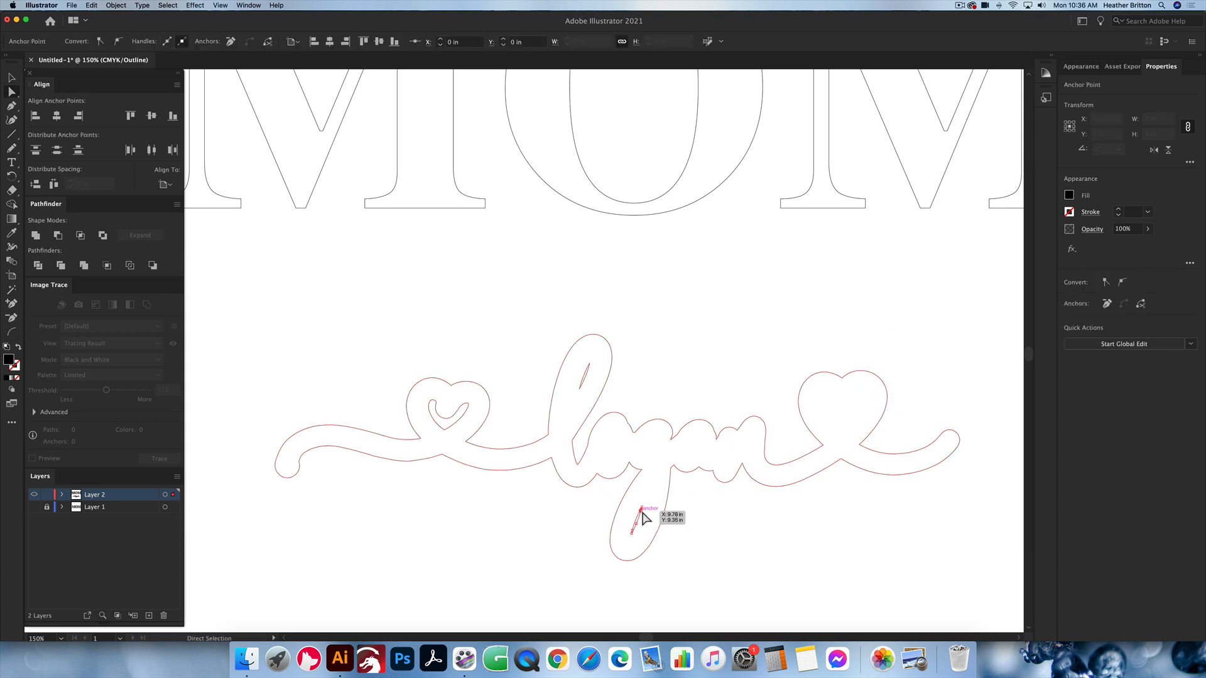
key("Delete")
left_click(589, 379)
key("Delete")
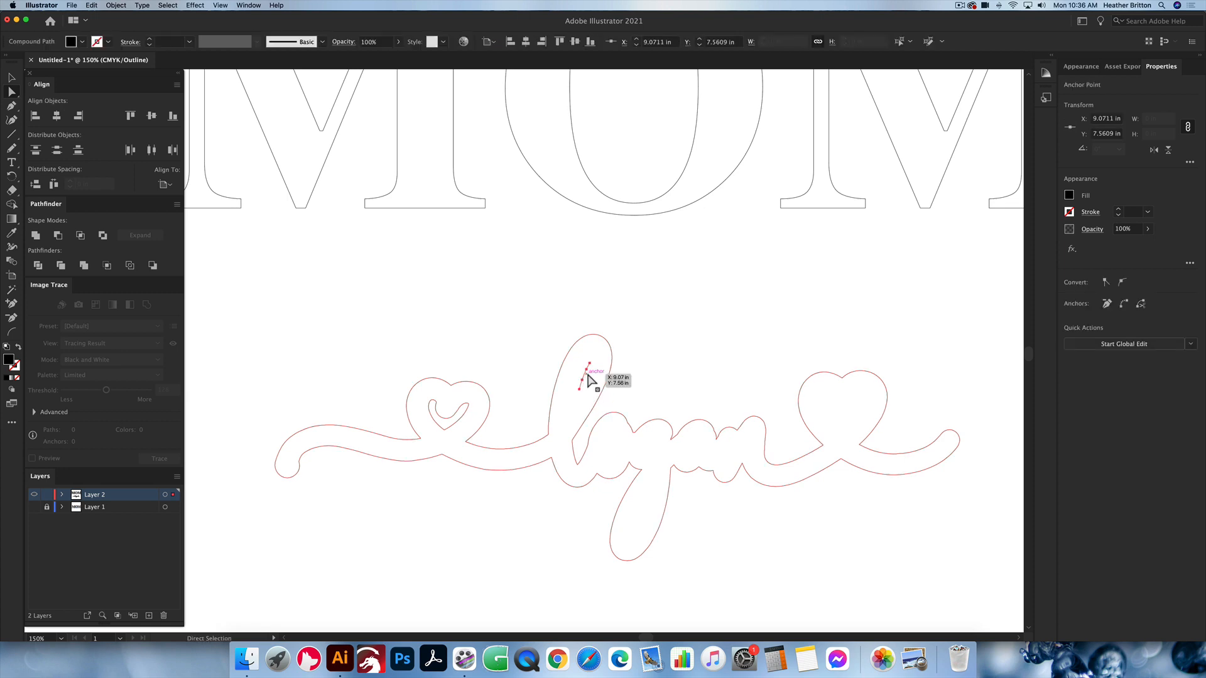
left_click(466, 408)
key("Delete")
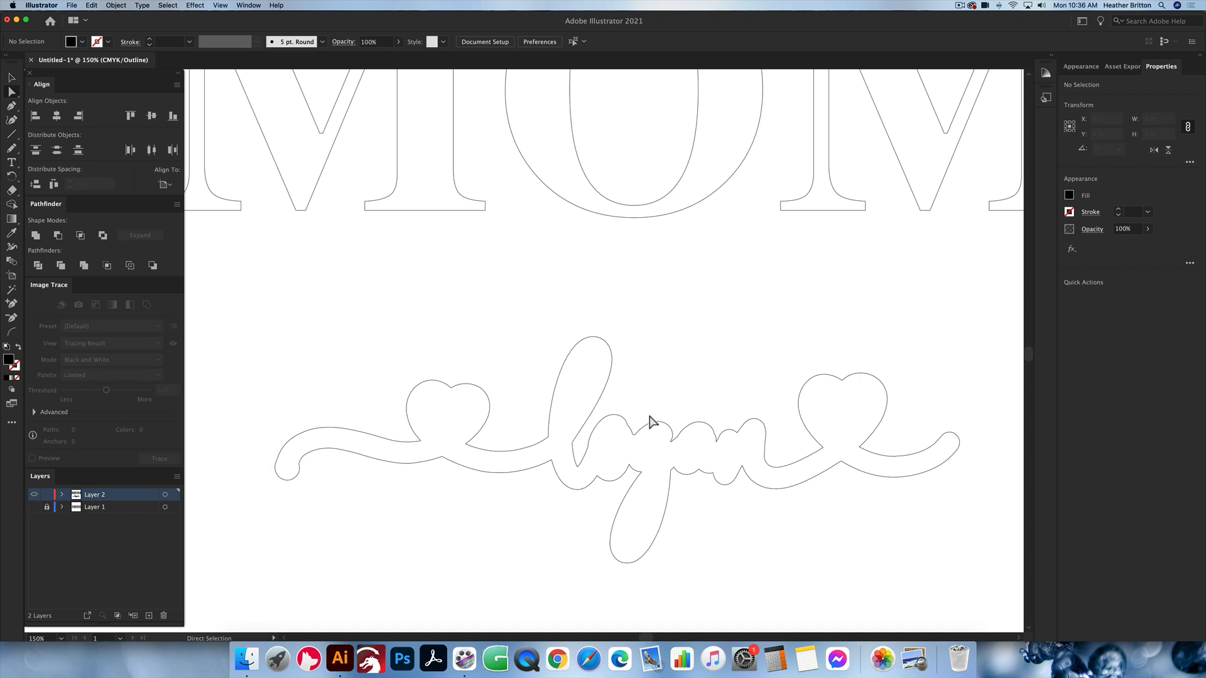
key("super+y")
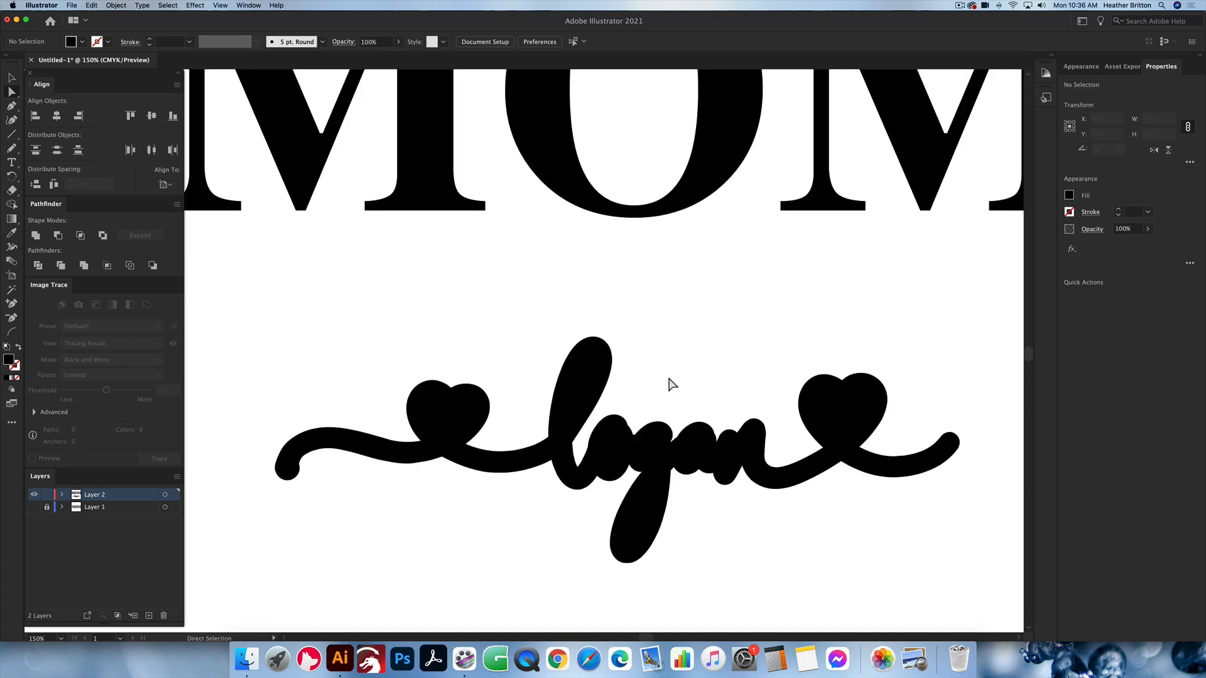
Step: Swap the fill and stroke of the united script shape, giving it no fill and a 1 pt black outline
key("v")
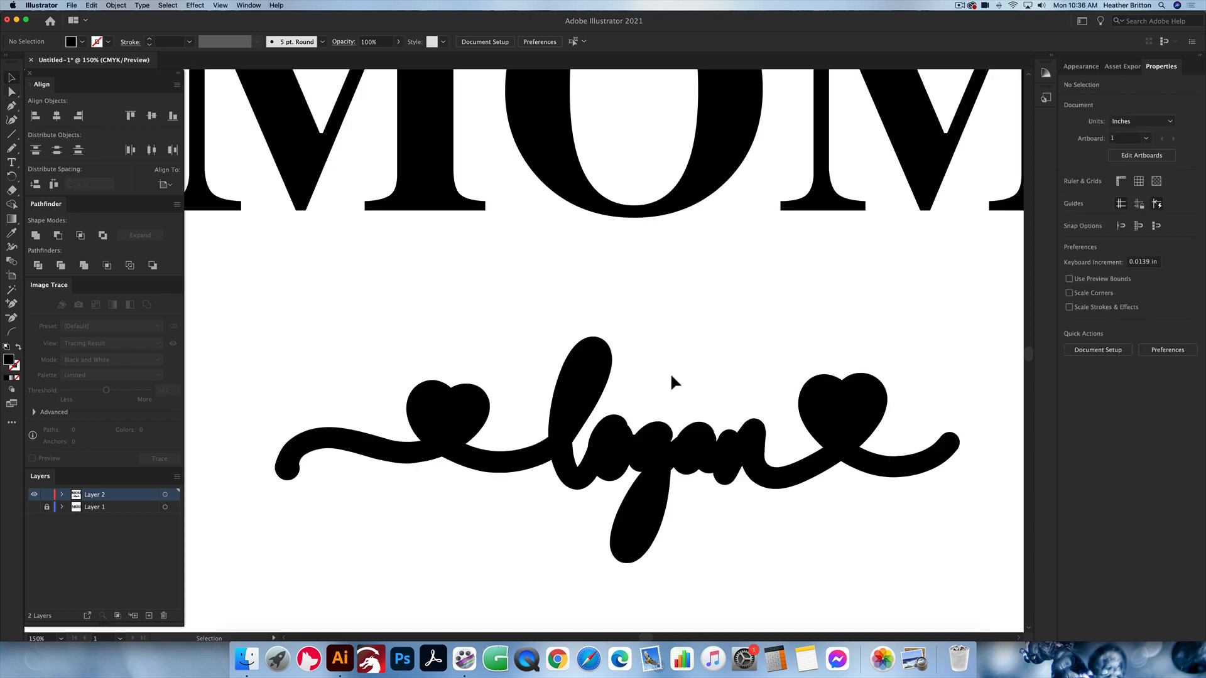
left_click(668, 466)
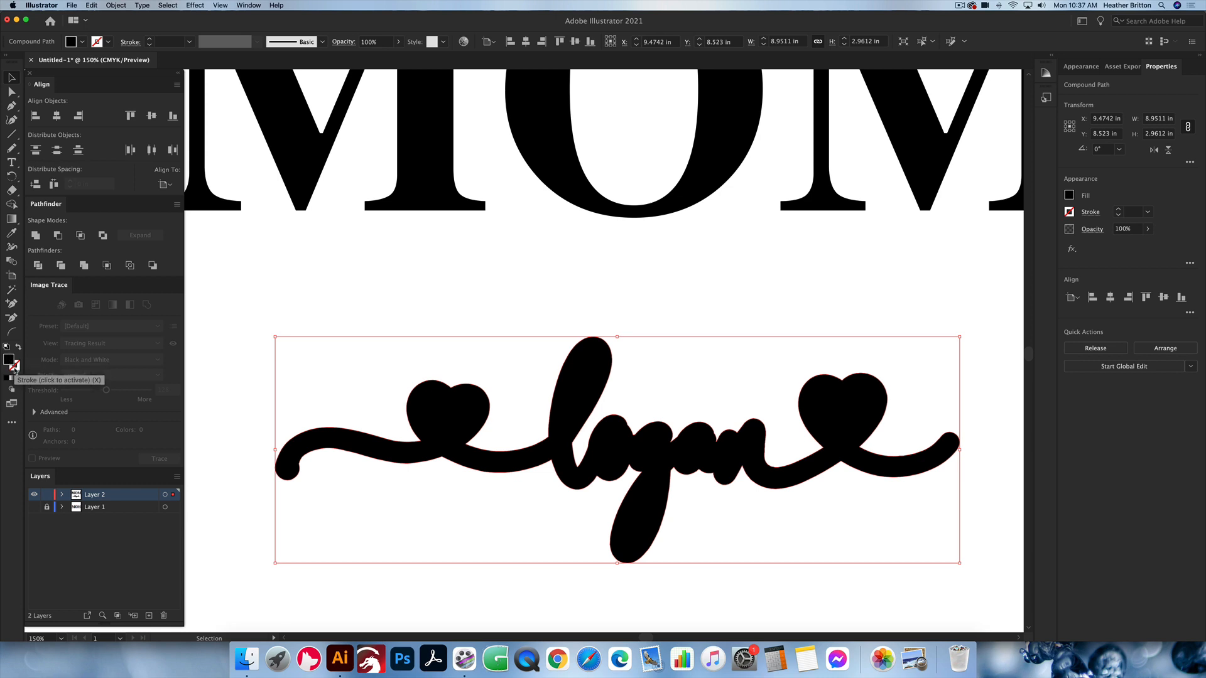
left_click(18, 346)
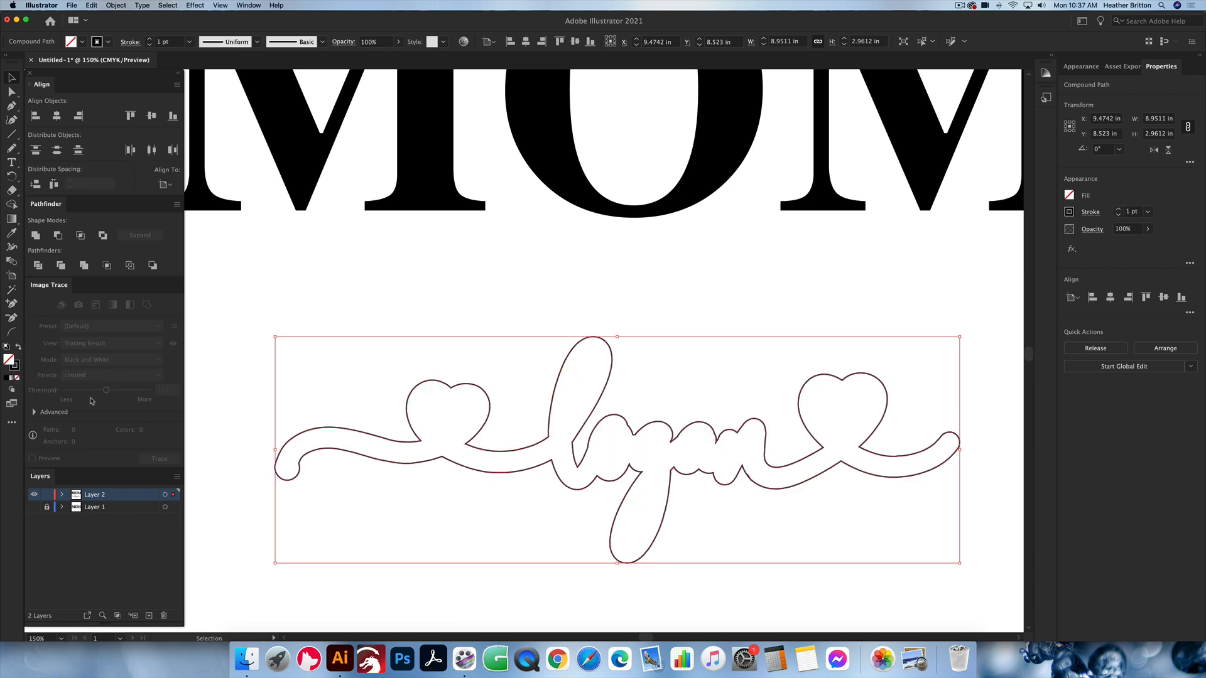
left_click(695, 307)
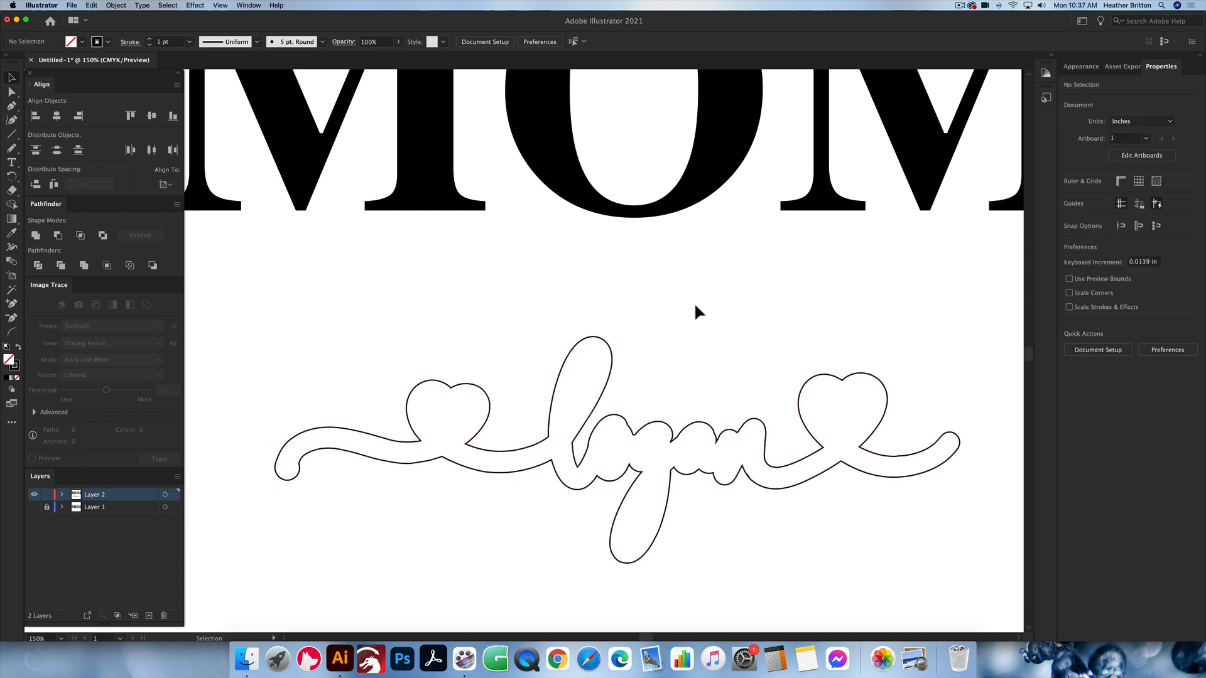
scroll(695, 307, "down", 1)
scroll(695, 307, "up", 1)
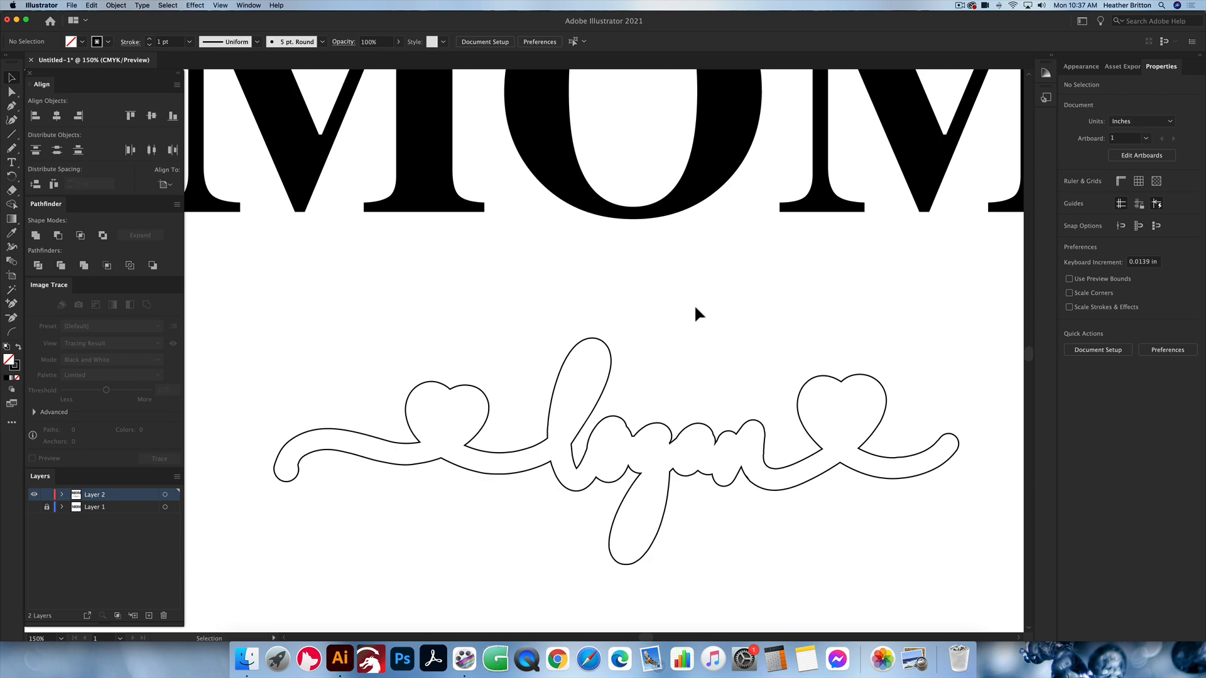
scroll(695, 308, "down", 2)
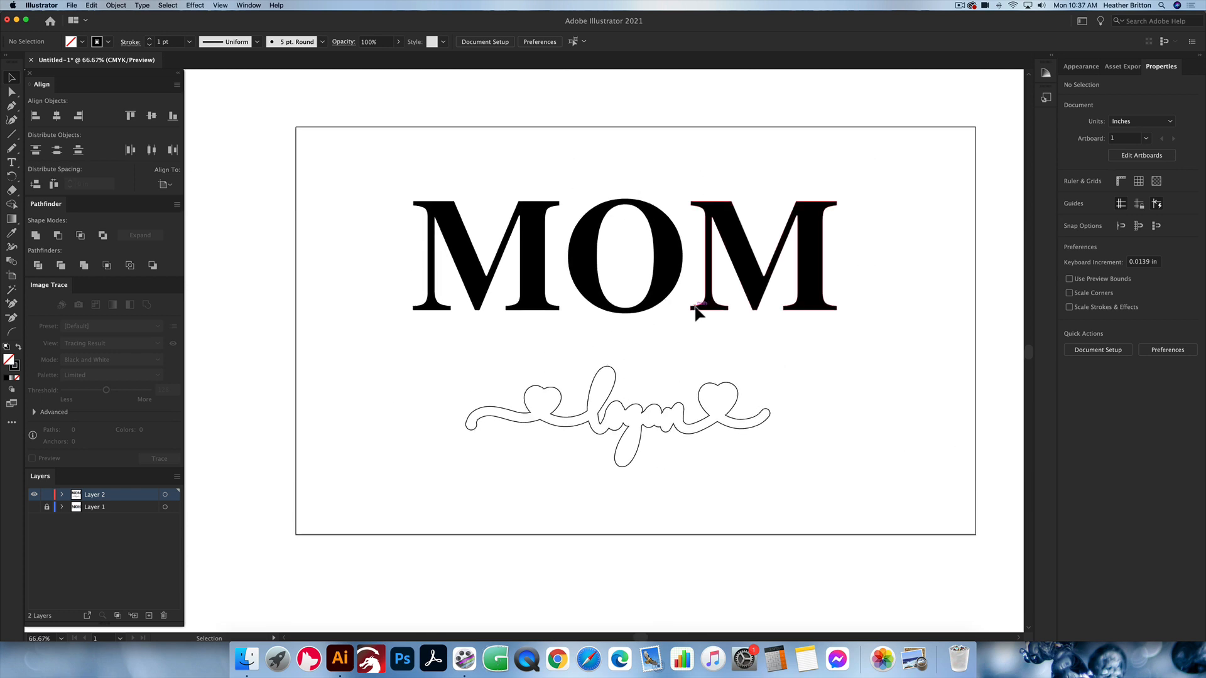
Step: Paste the original black script name in place within its outline shape and check its position
key("super+a")
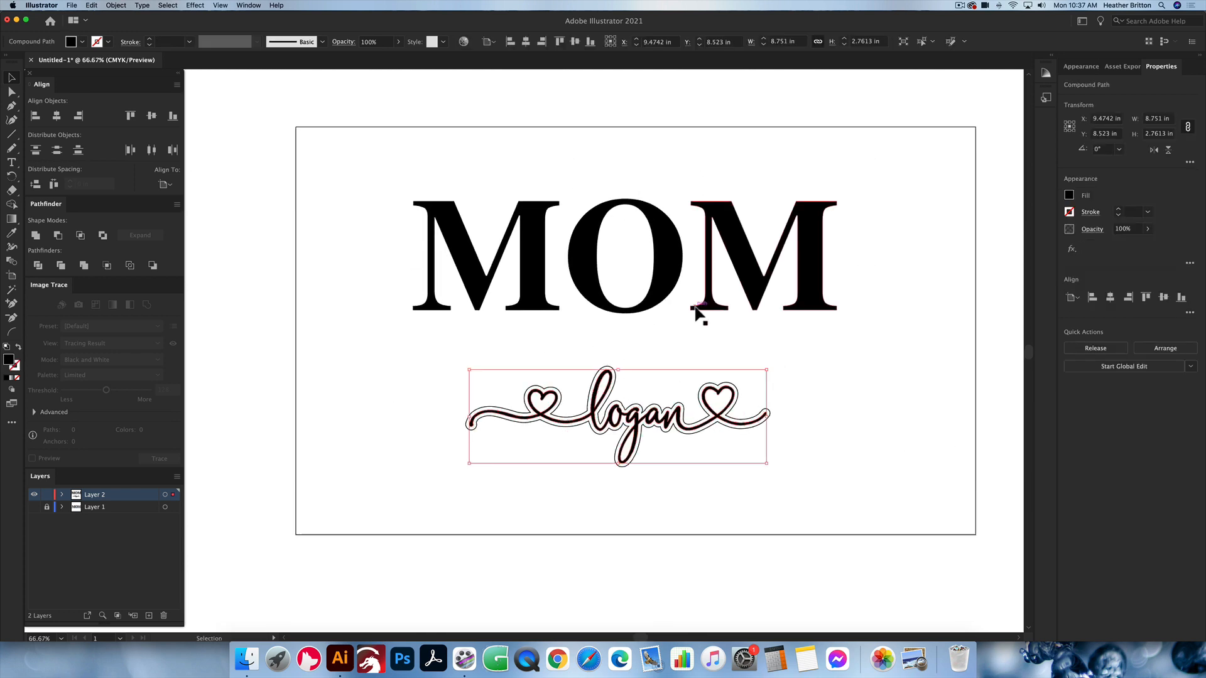
left_click(830, 402)
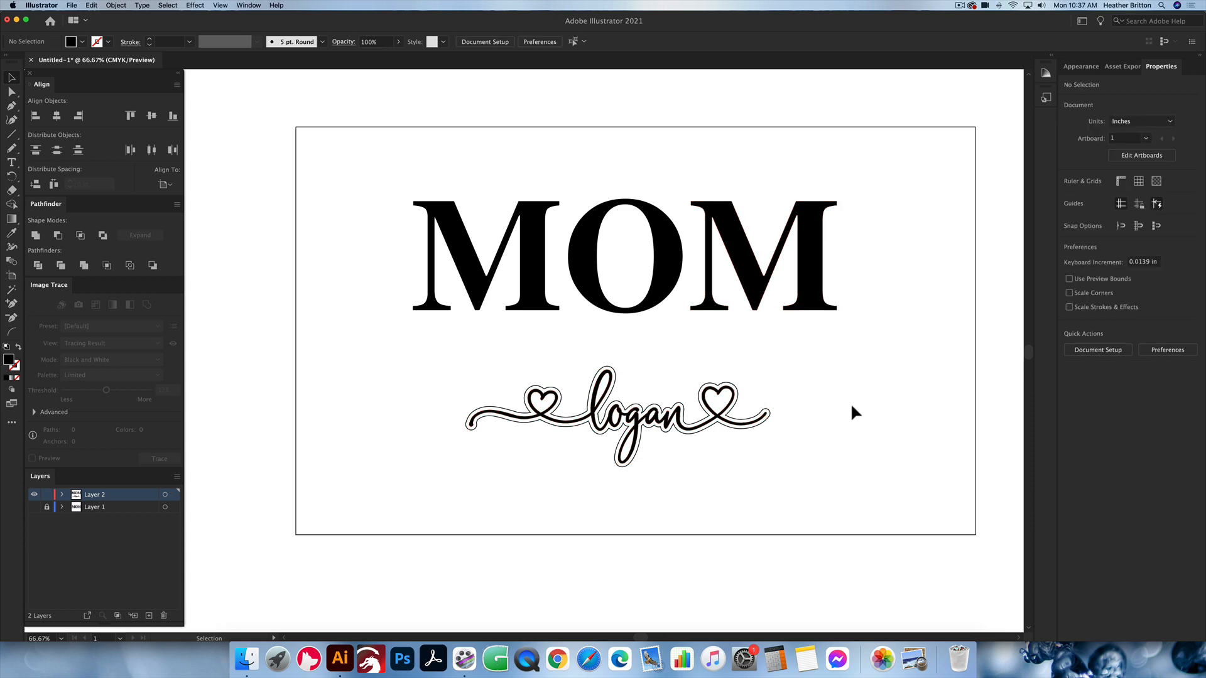
scroll(699, 392, "up", 2)
left_click(699, 389)
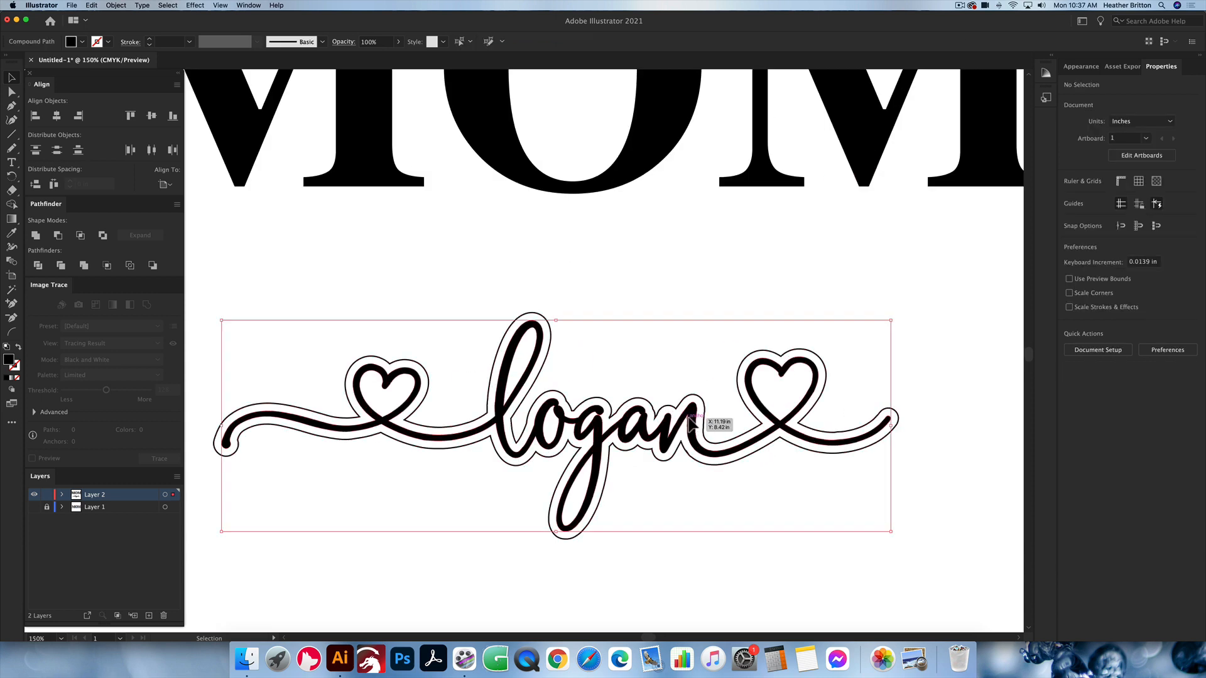
left_click(677, 367)
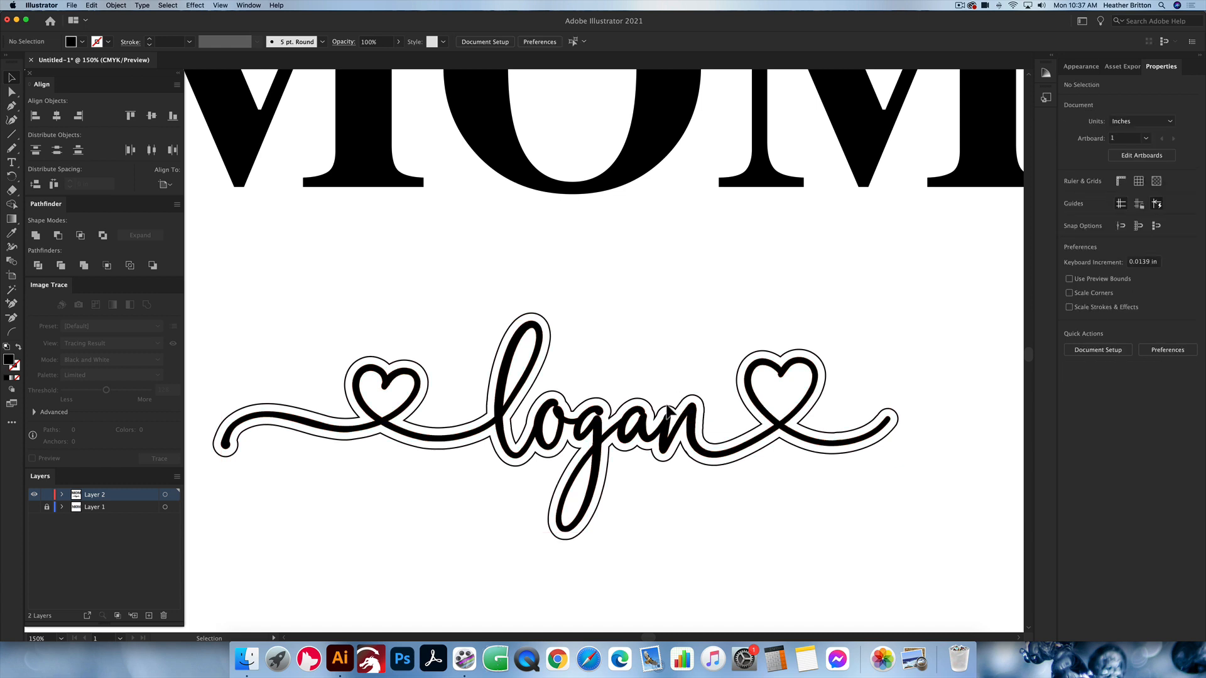
Step: Set the stroke colour of the script name's offset outline to red
left_click(666, 413)
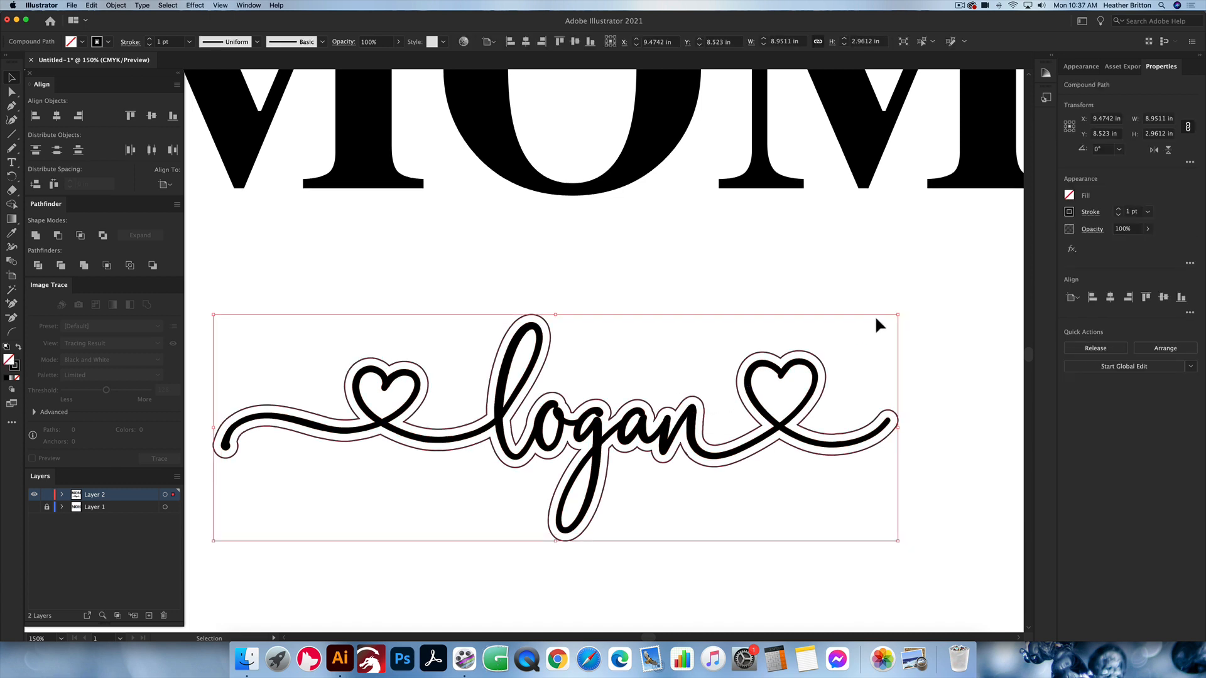
left_click(1069, 212)
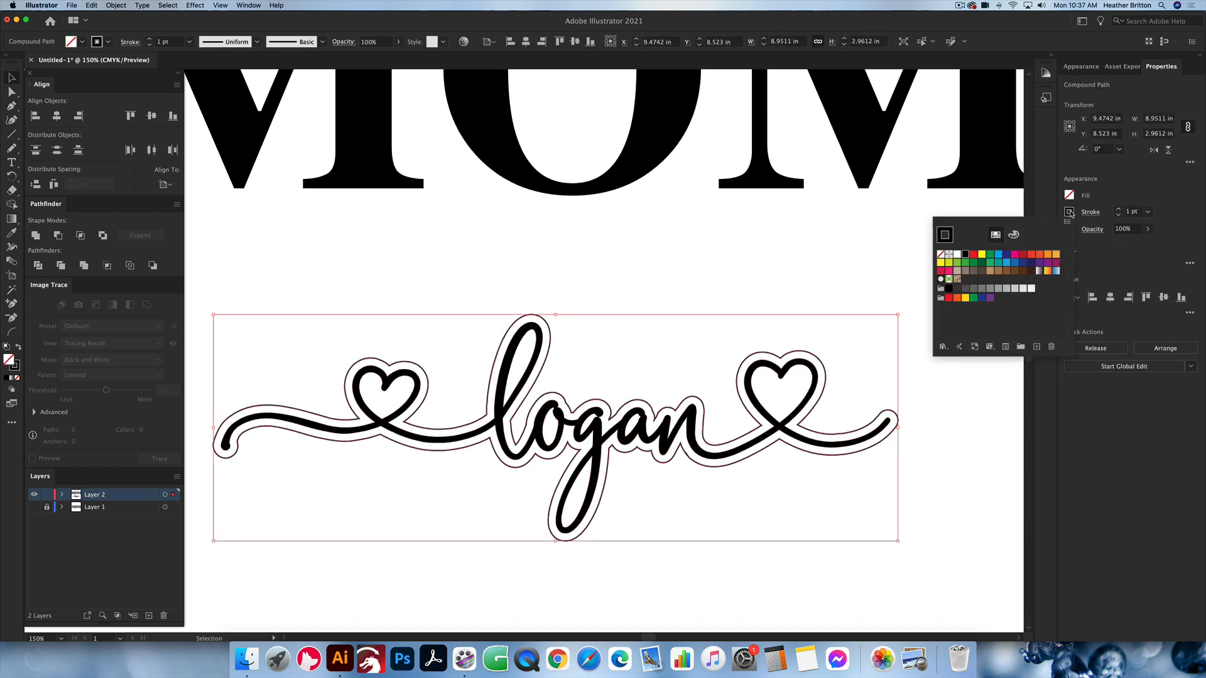
left_click(974, 256)
left_click(698, 259)
left_click(687, 261)
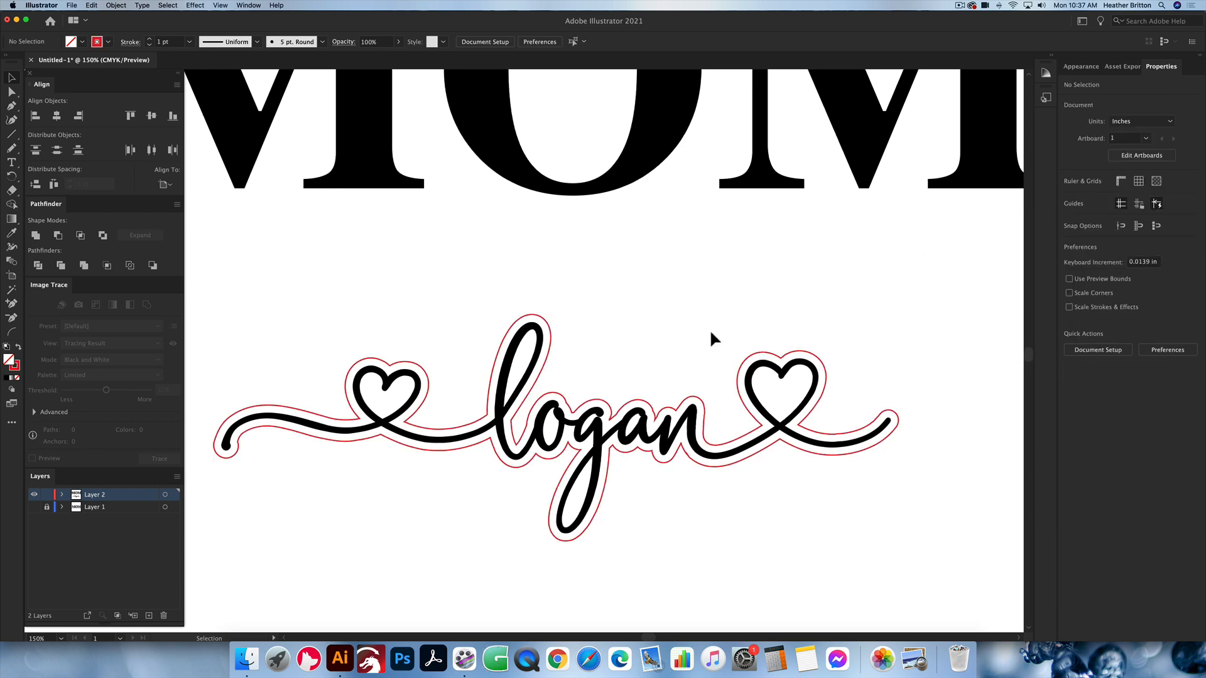
left_click(672, 409)
left_click_drag(675, 414, 672, 414)
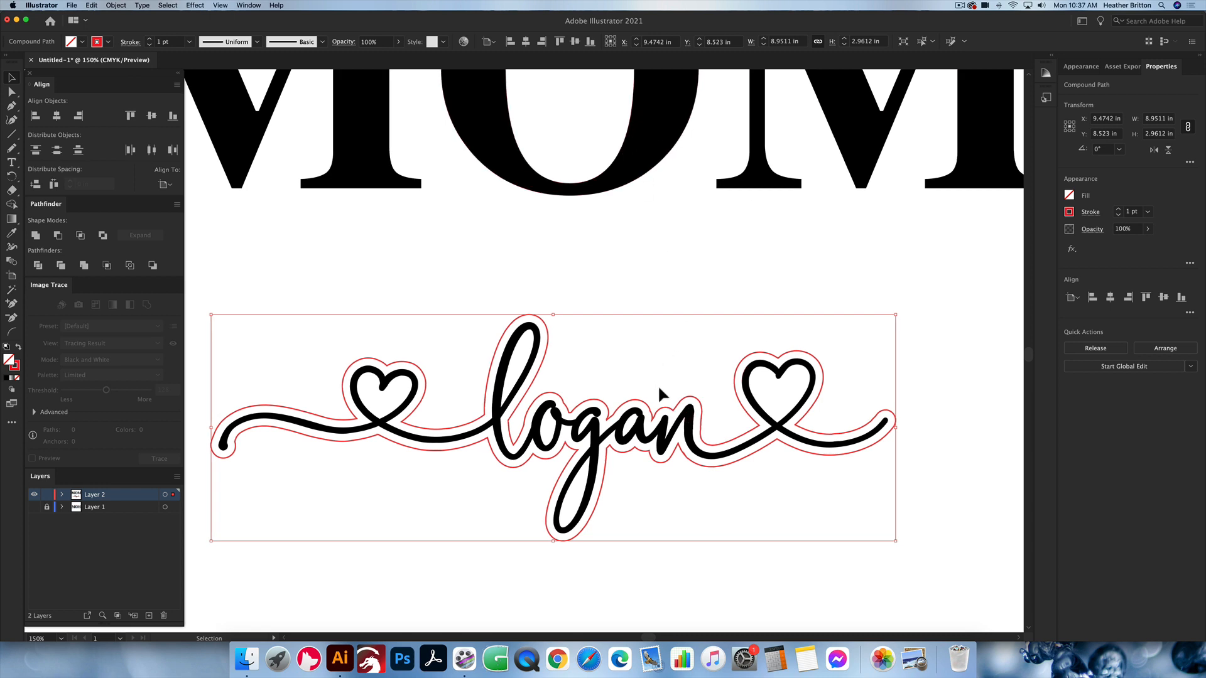
left_click(646, 279)
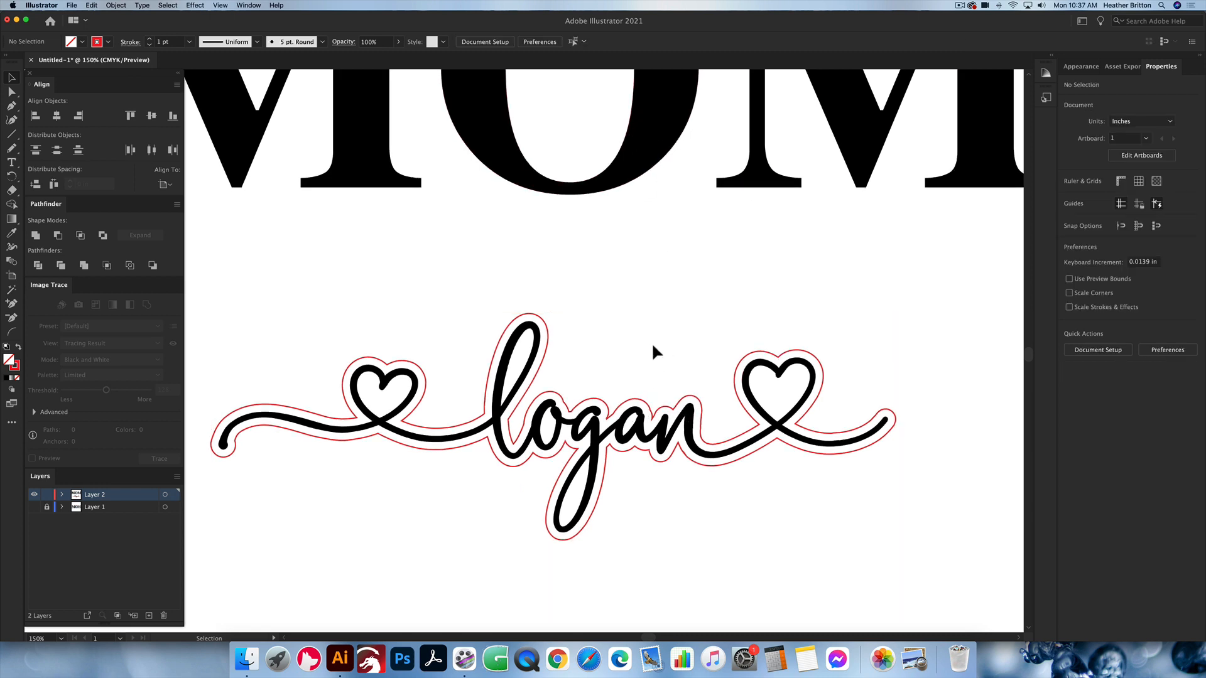
scroll(653, 350, "down", 1)
scroll(653, 349, "down", 1)
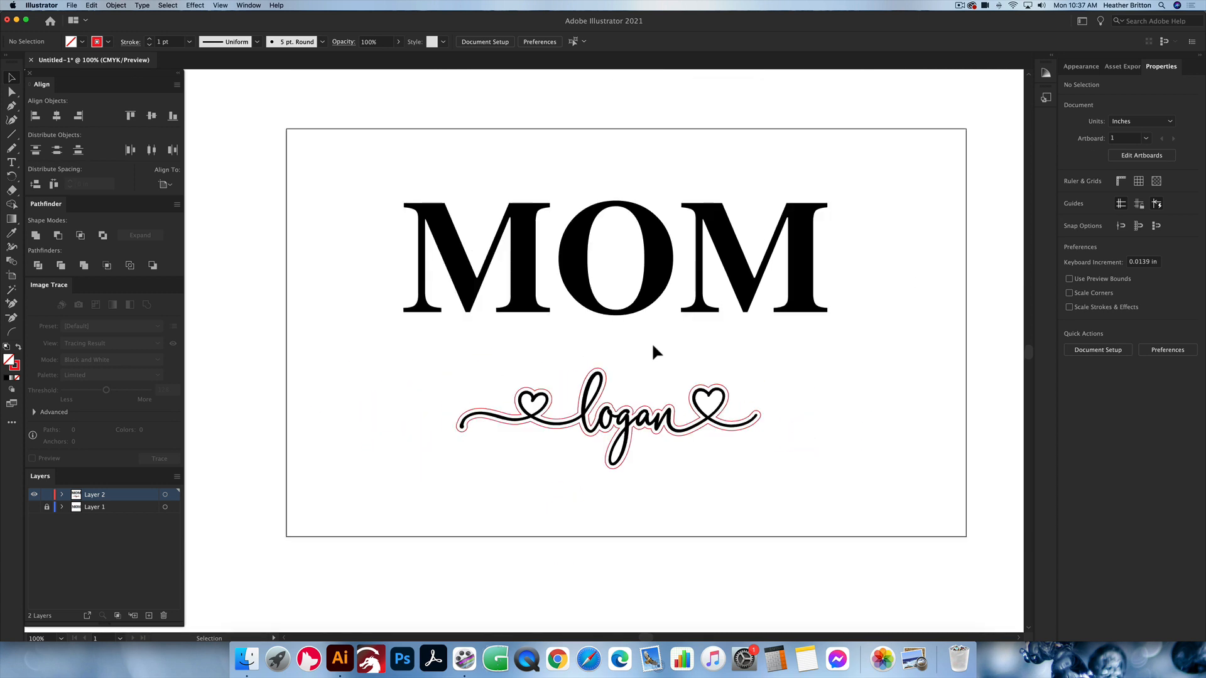
scroll(653, 347, "up", 1)
scroll(653, 347, "right", 1)
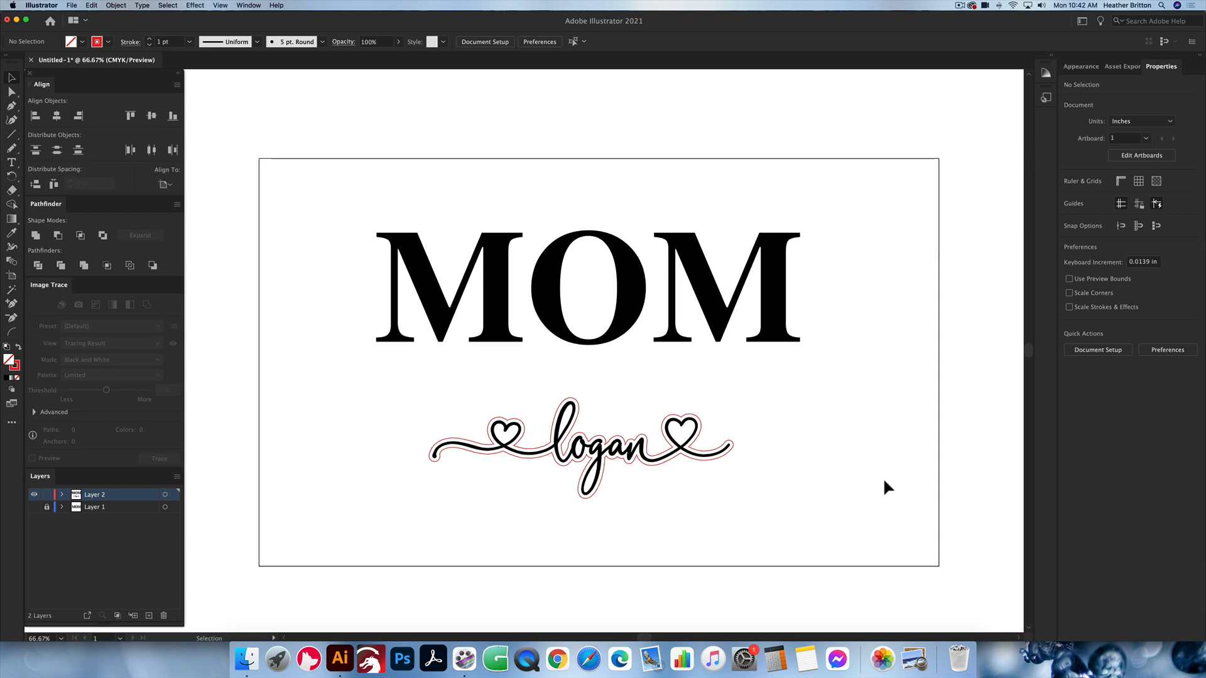
Step: Ungroup the outlined MOM lettering into separate letters
left_click(720, 306)
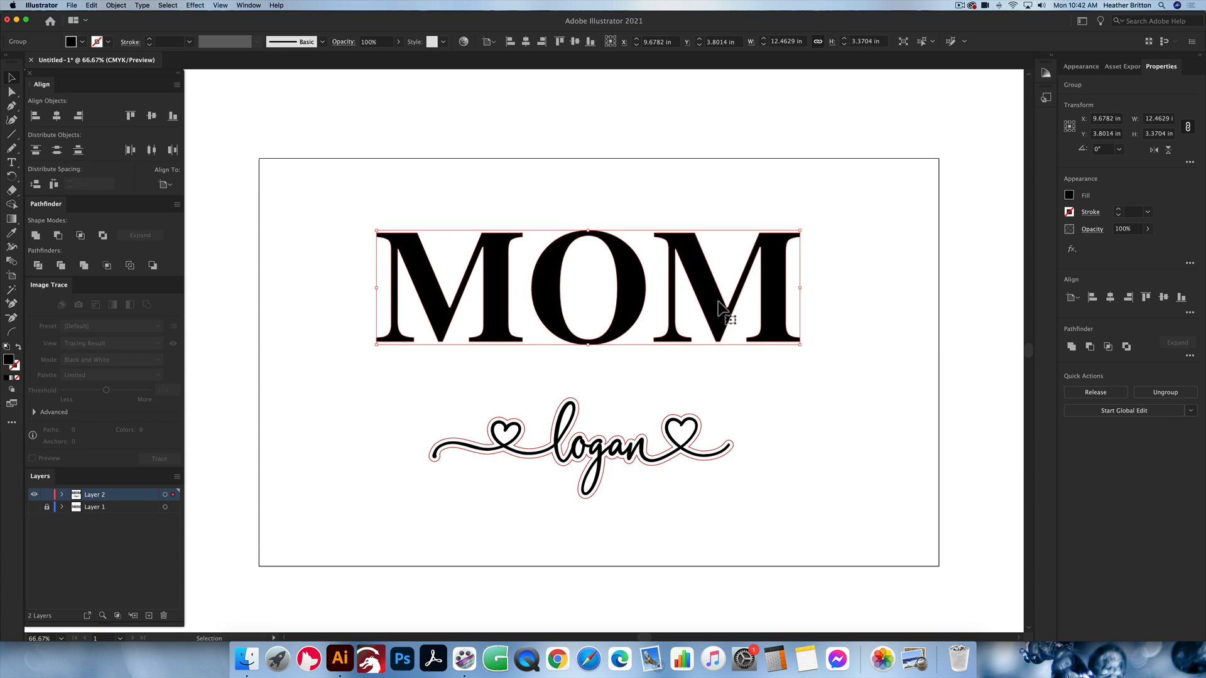
key("super+shift+g")
right_click(714, 304)
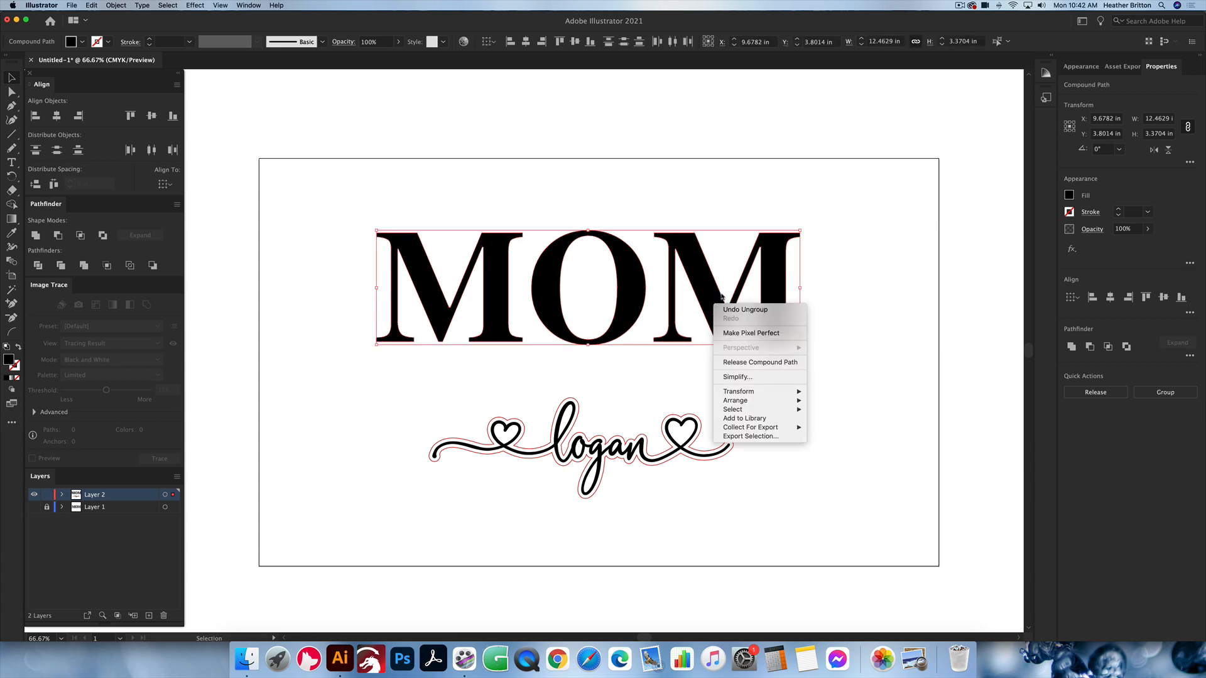
left_click(859, 284)
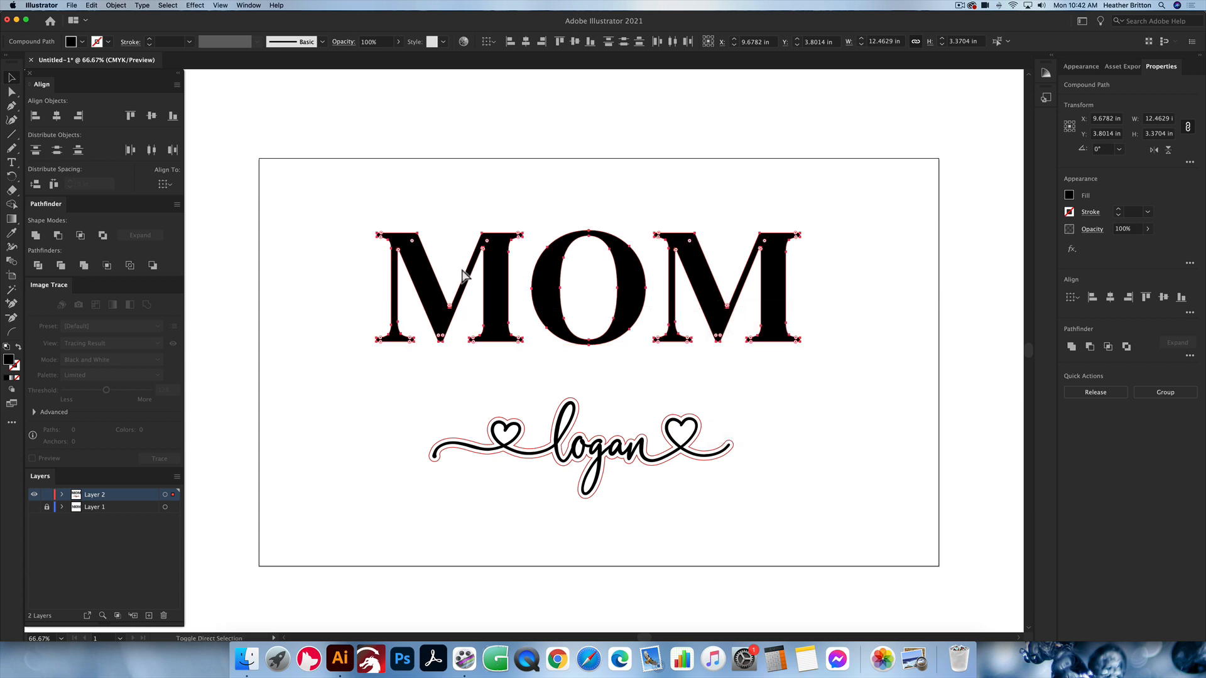
key("super+g")
right_click(779, 290)
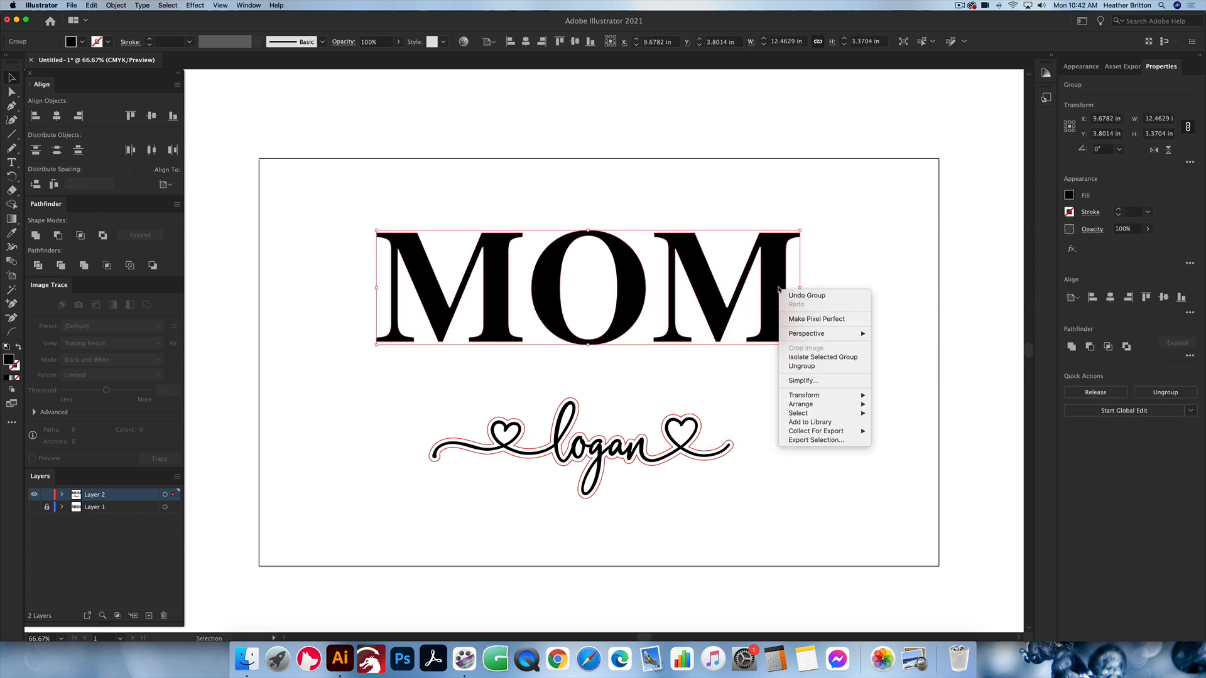
left_click(848, 227)
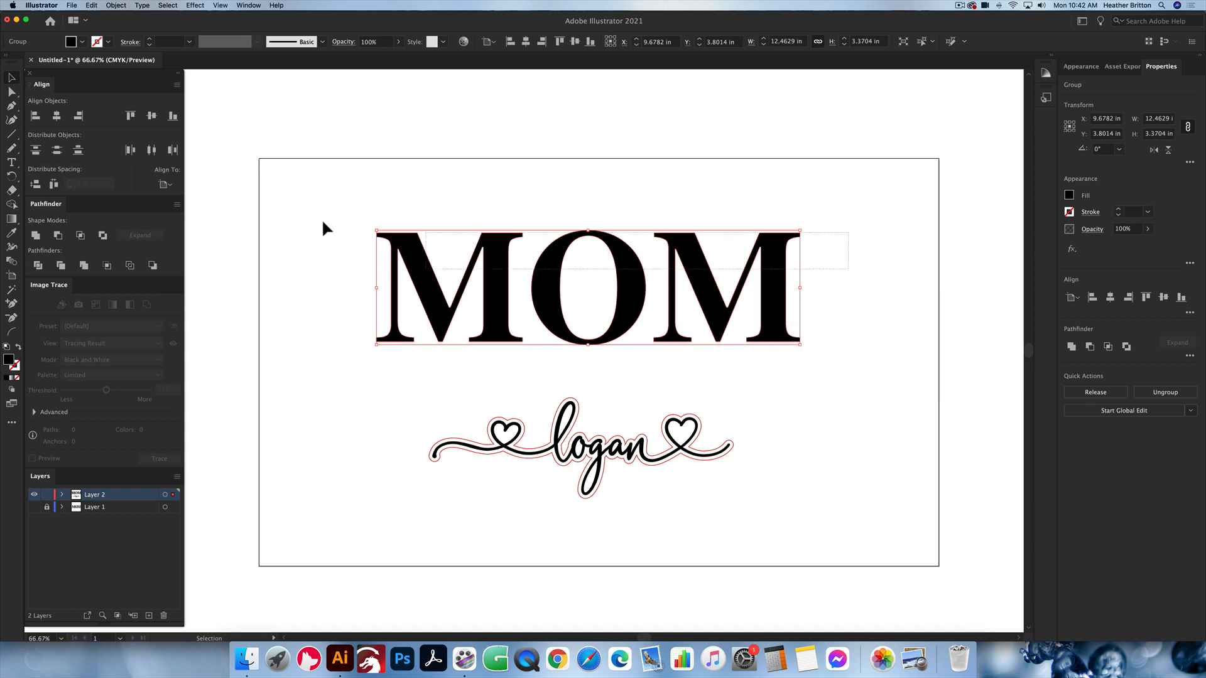
key("super+8")
left_click(844, 299)
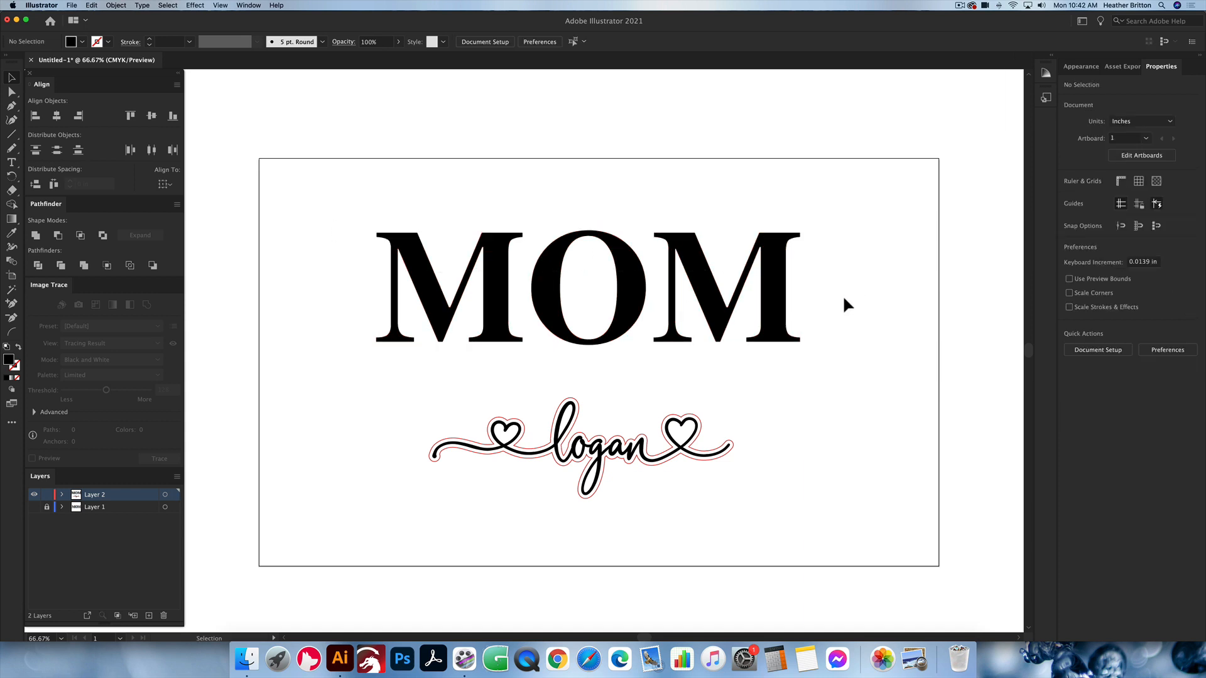
Step: Try moving the last M and the O individually, and undo both moves
left_click_drag(747, 289, 798, 364)
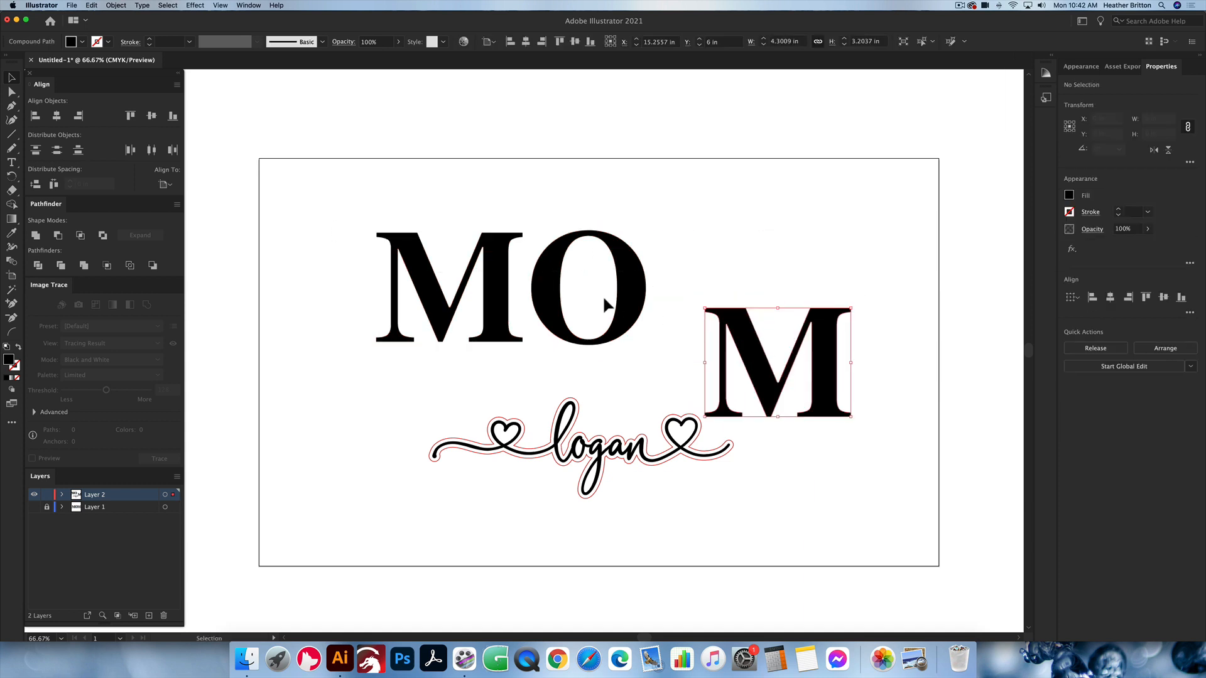
left_click(646, 286)
left_click_drag(647, 285, 652, 255)
key("super+z")
key("super+z")
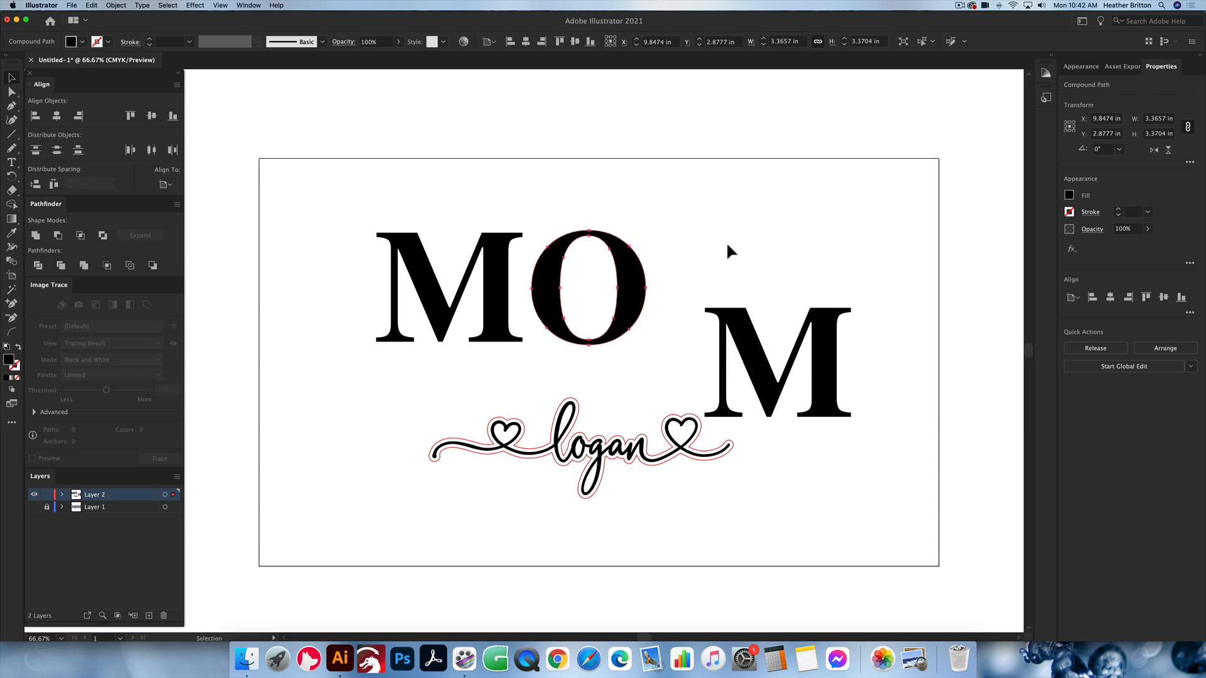
left_click(814, 280)
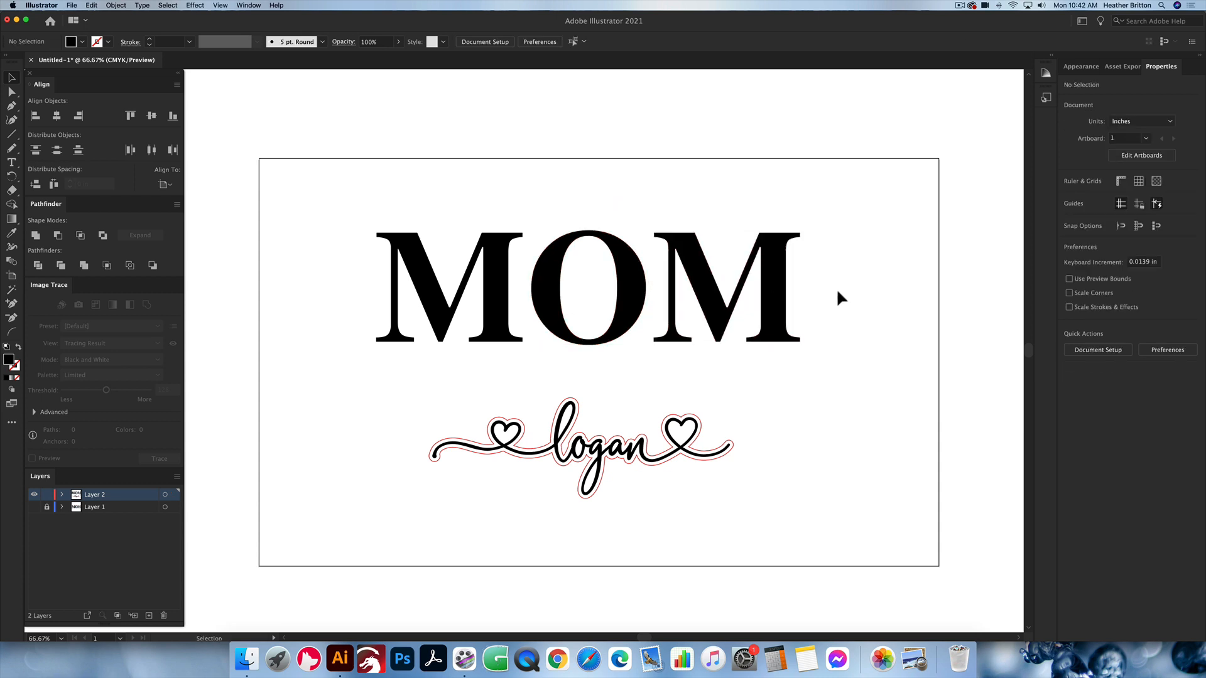
Step: Nudge the O and the last M together about 0.28 in leftward so the O meets the first M
left_click_drag(848, 311, 592, 190)
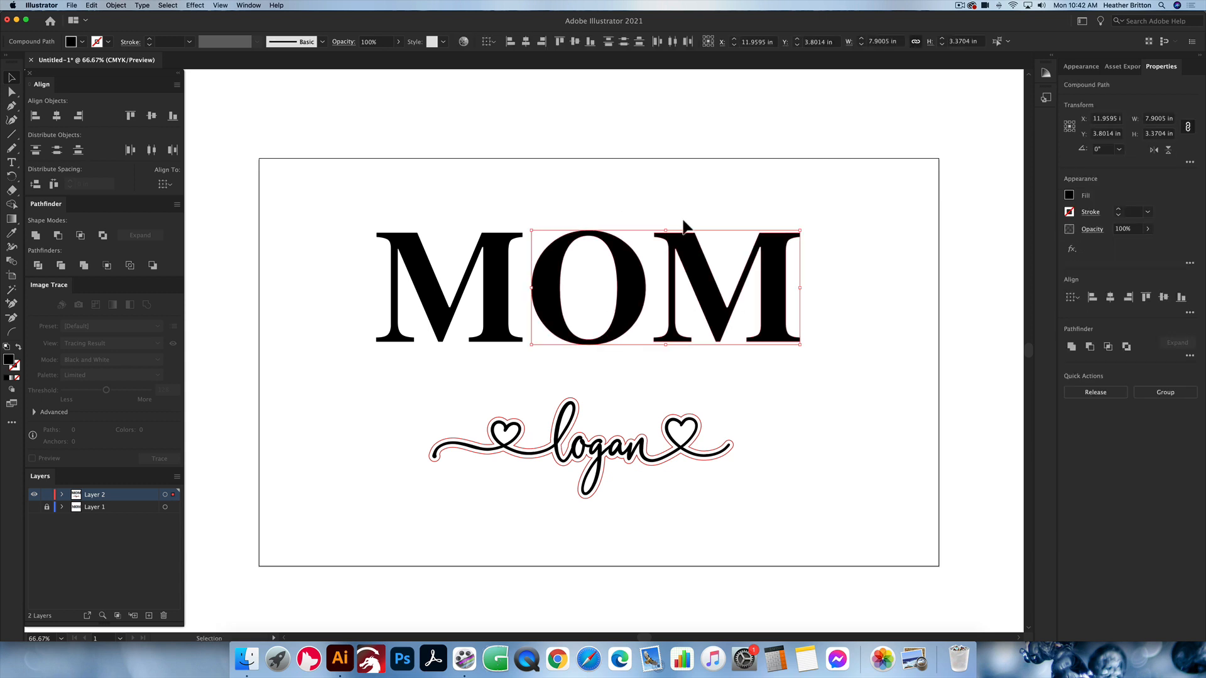
key("Left")
key("Left")
key("Left")
key("a")
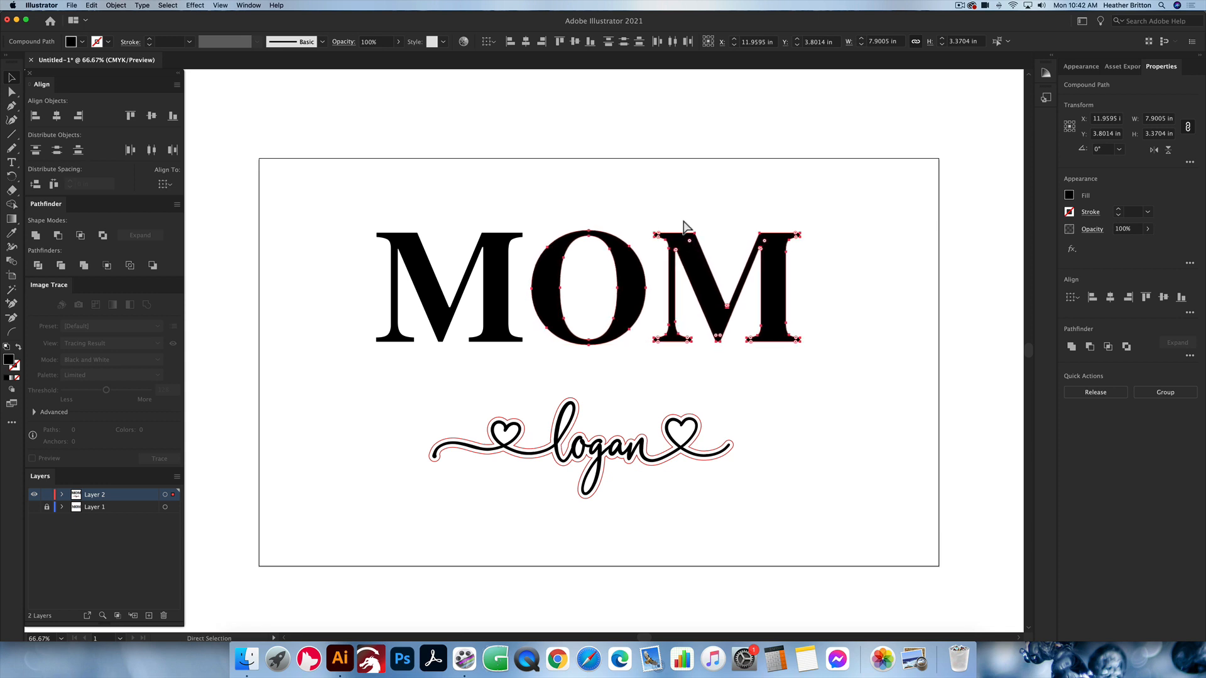
key("v")
left_click(590, 188)
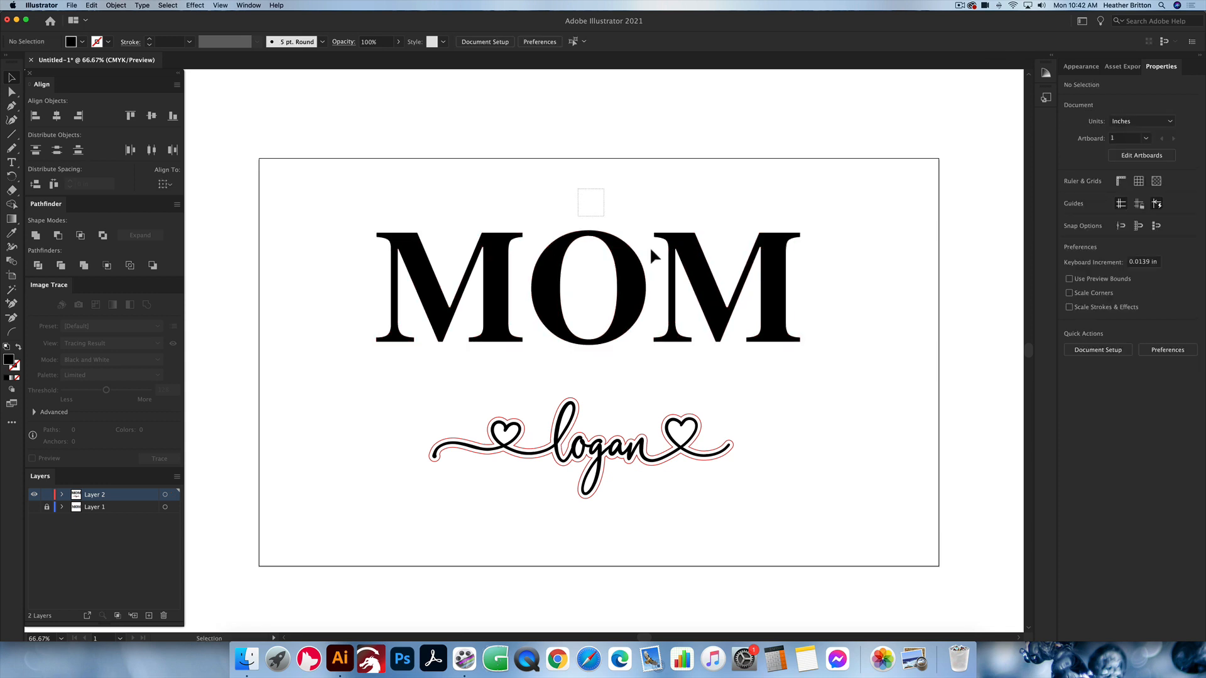
left_click(722, 272)
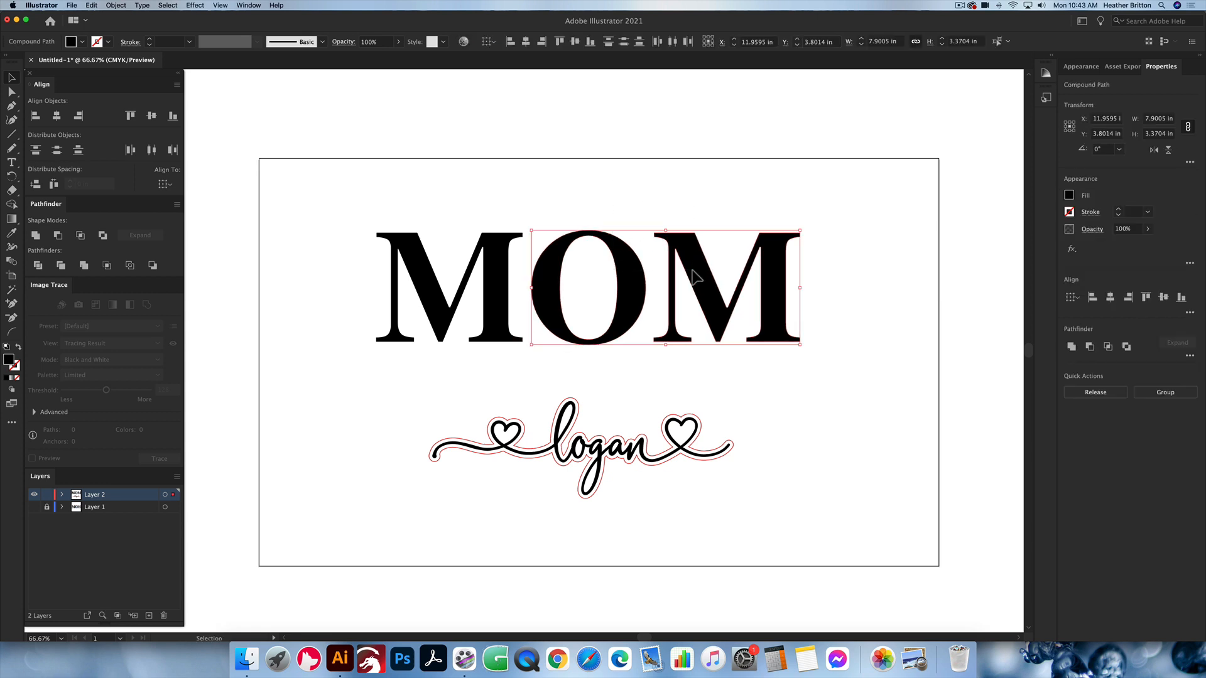
key("shift+Left")
key("shift+Left")
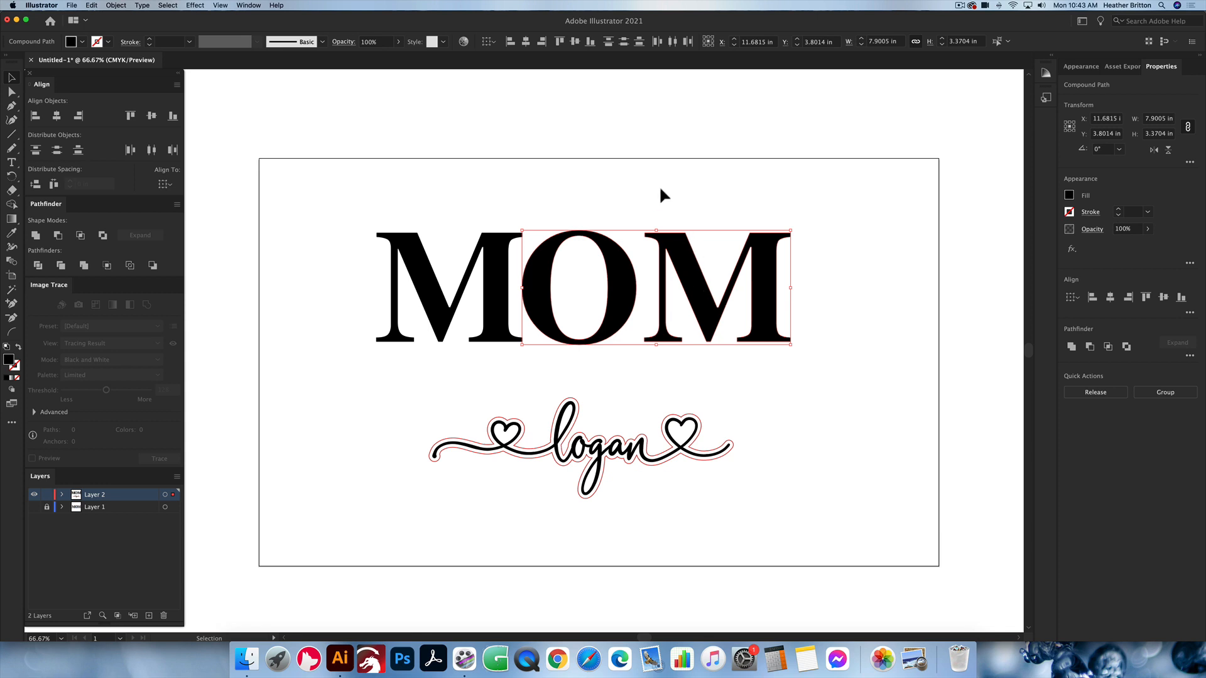
left_click(658, 186)
Step: Nudge the last M about 0.28 in leftward so it meets the O
left_click(705, 251)
key("shift+Left")
key("shift+Left")
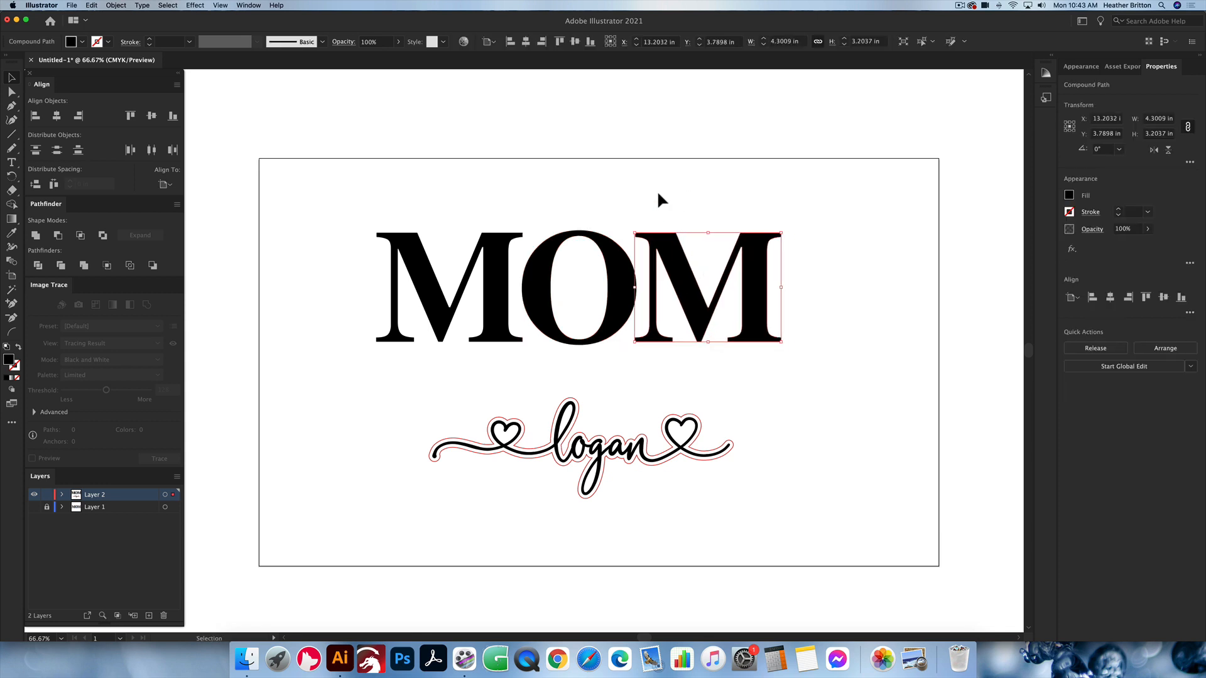
left_click(663, 192)
left_click_drag(510, 215, 784, 240)
left_click(515, 172)
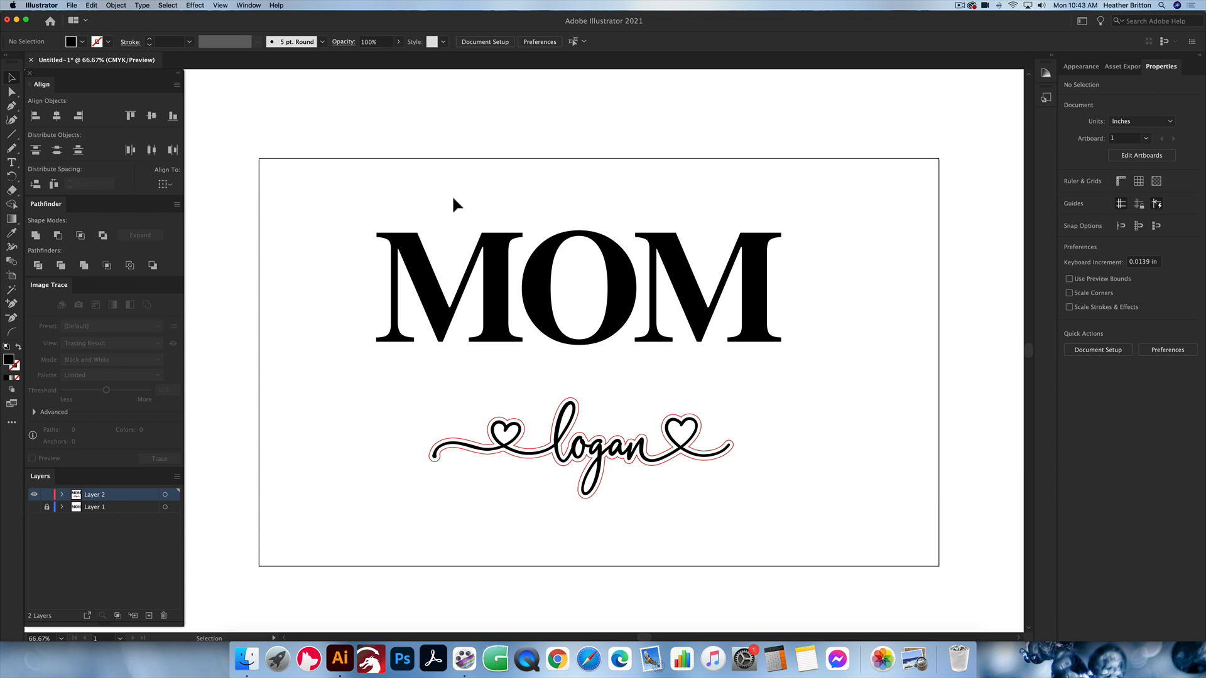
Step: Combine the three MOM letters into a single compound path
left_click_drag(453, 200, 765, 278)
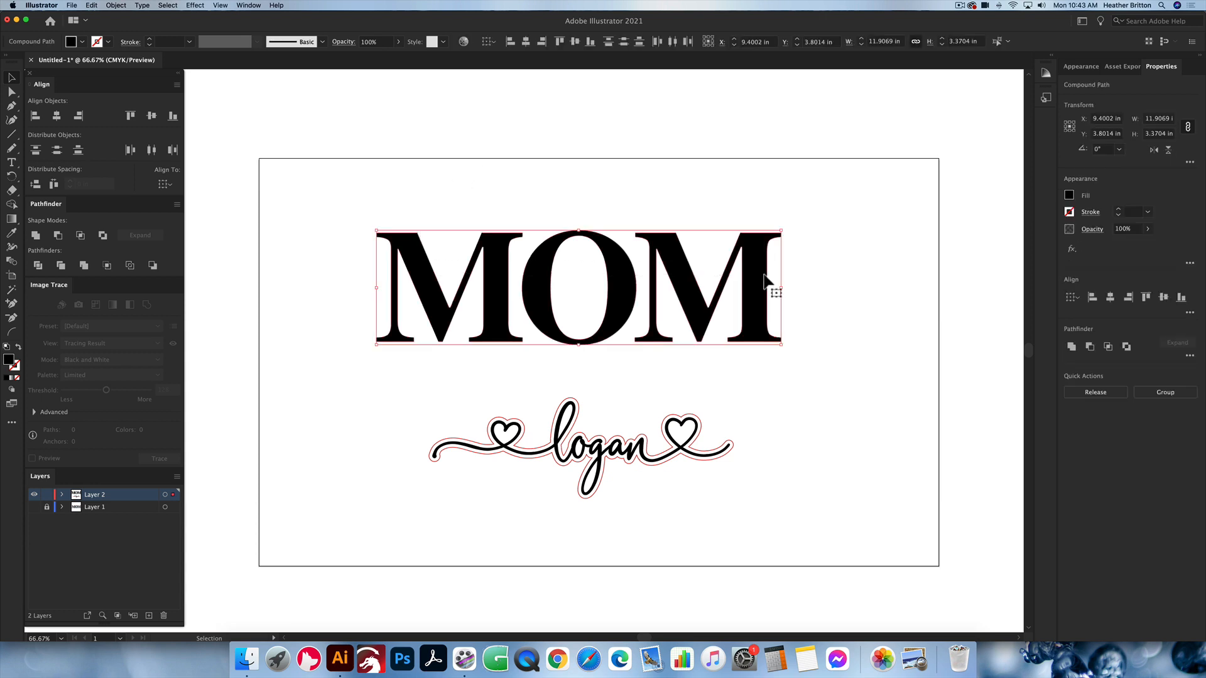
left_click(120, 5)
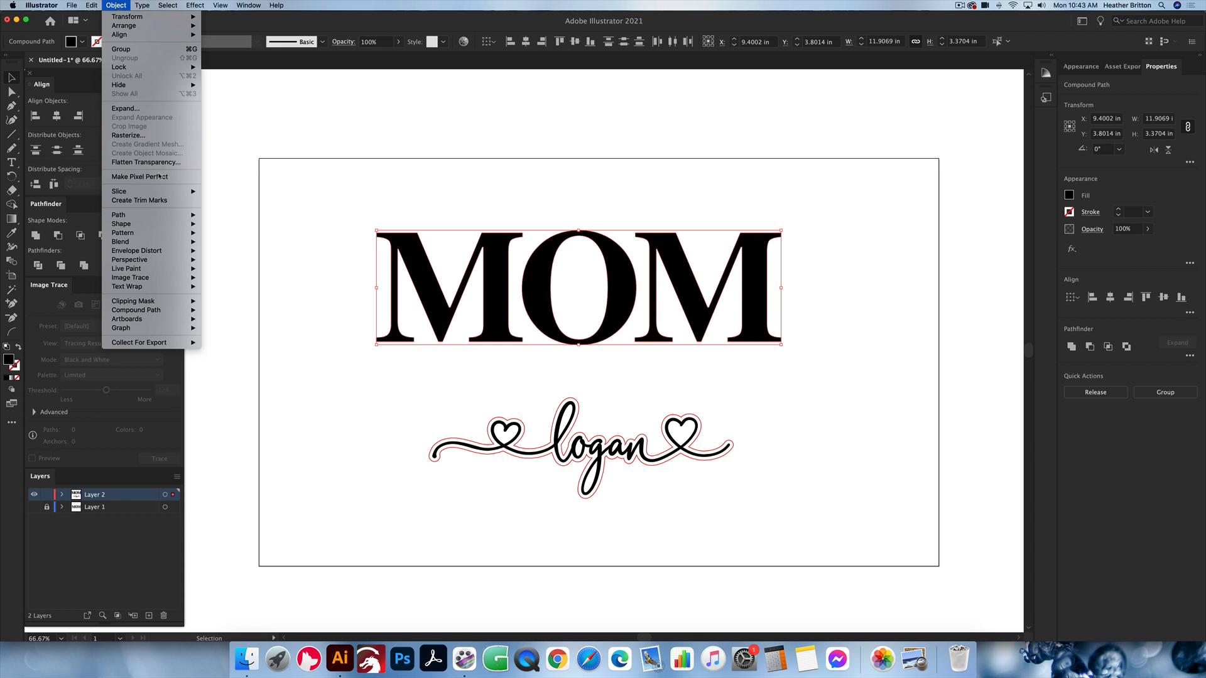
mouse_move(162, 218)
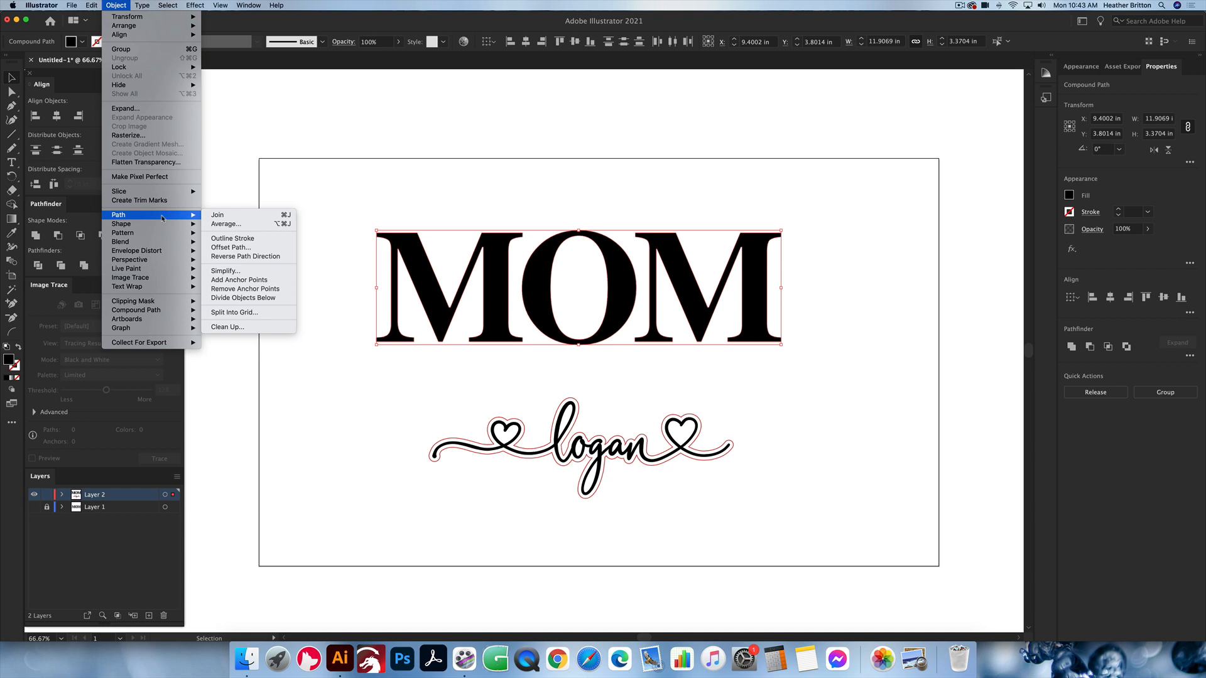
mouse_move(172, 287)
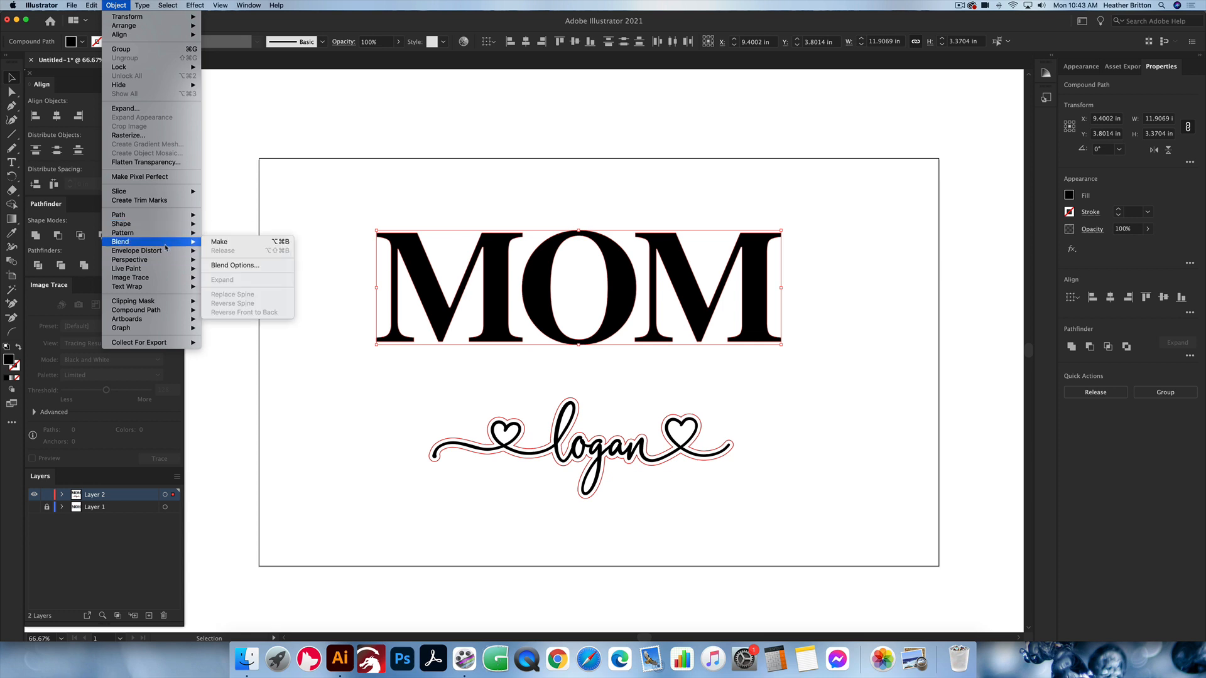
mouse_move(171, 312)
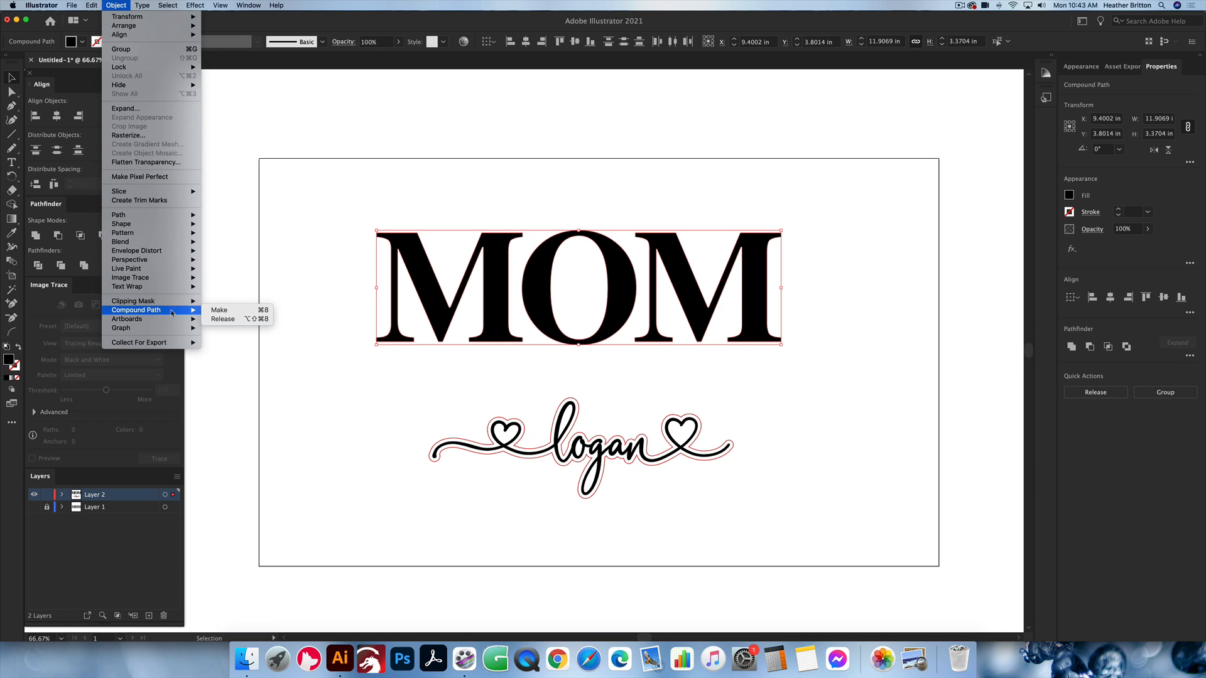
left_click(294, 205)
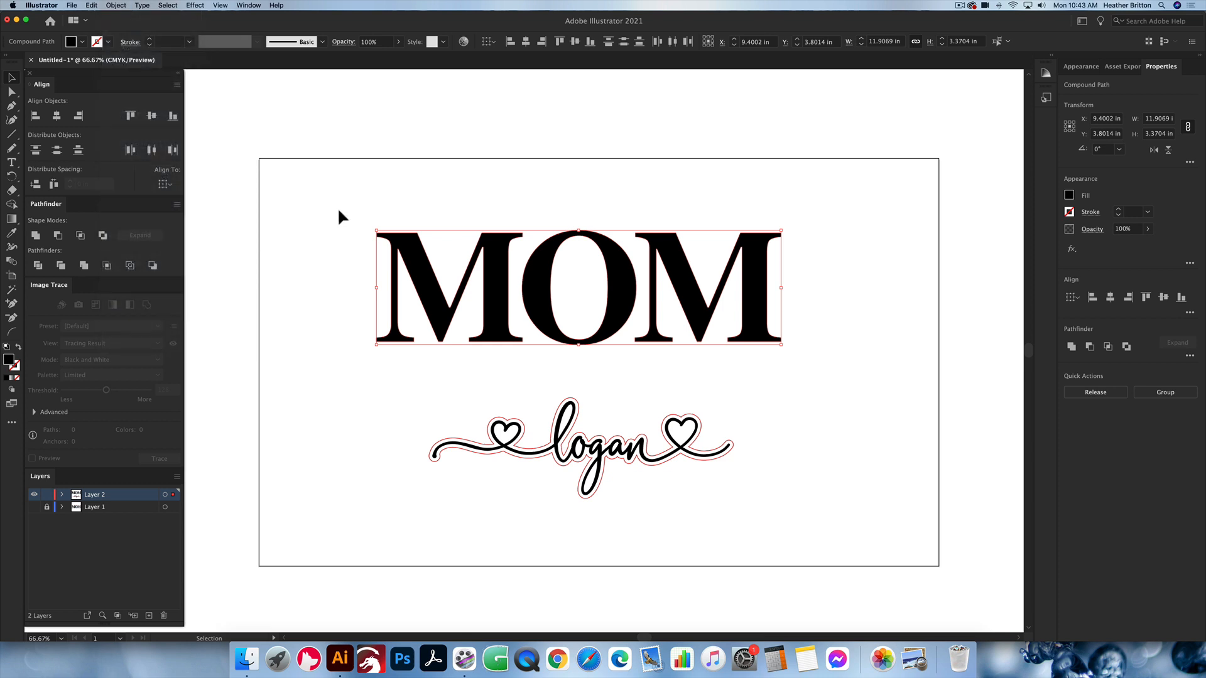
left_click_drag(319, 154, 942, 301)
left_click(811, 296)
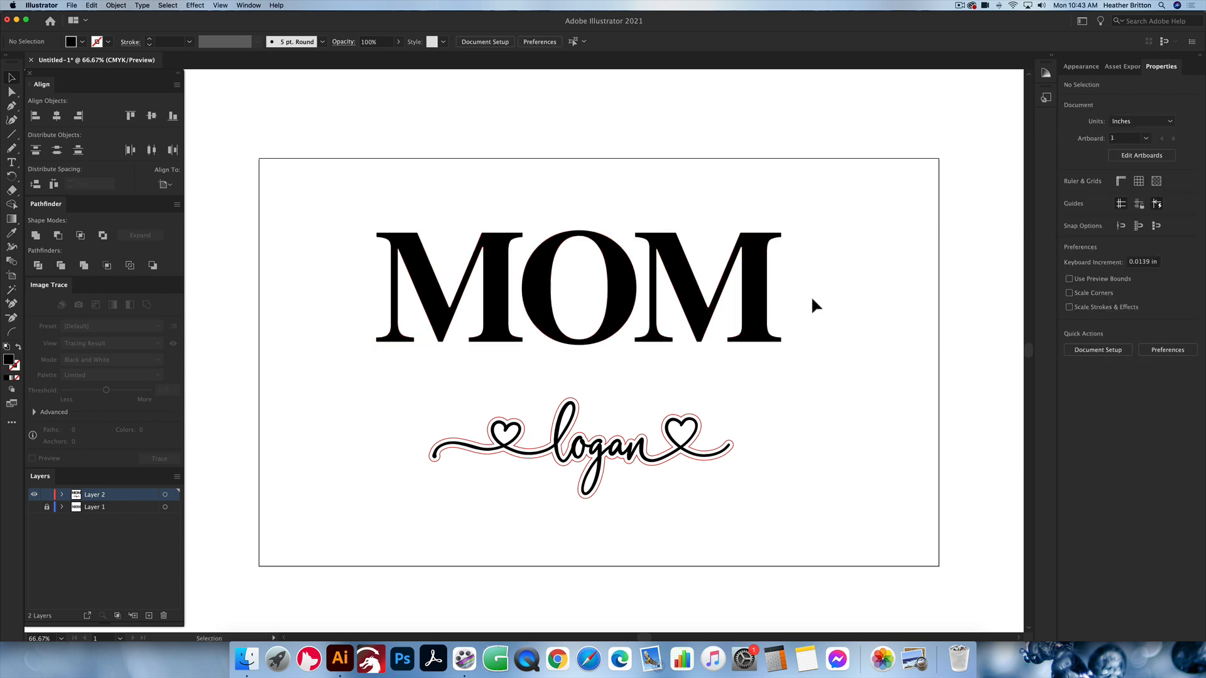
Step: Move the MOM lettering down until it sits just above the script name
left_click_drag(784, 261, 782, 330)
left_click(870, 321)
left_click(825, 318)
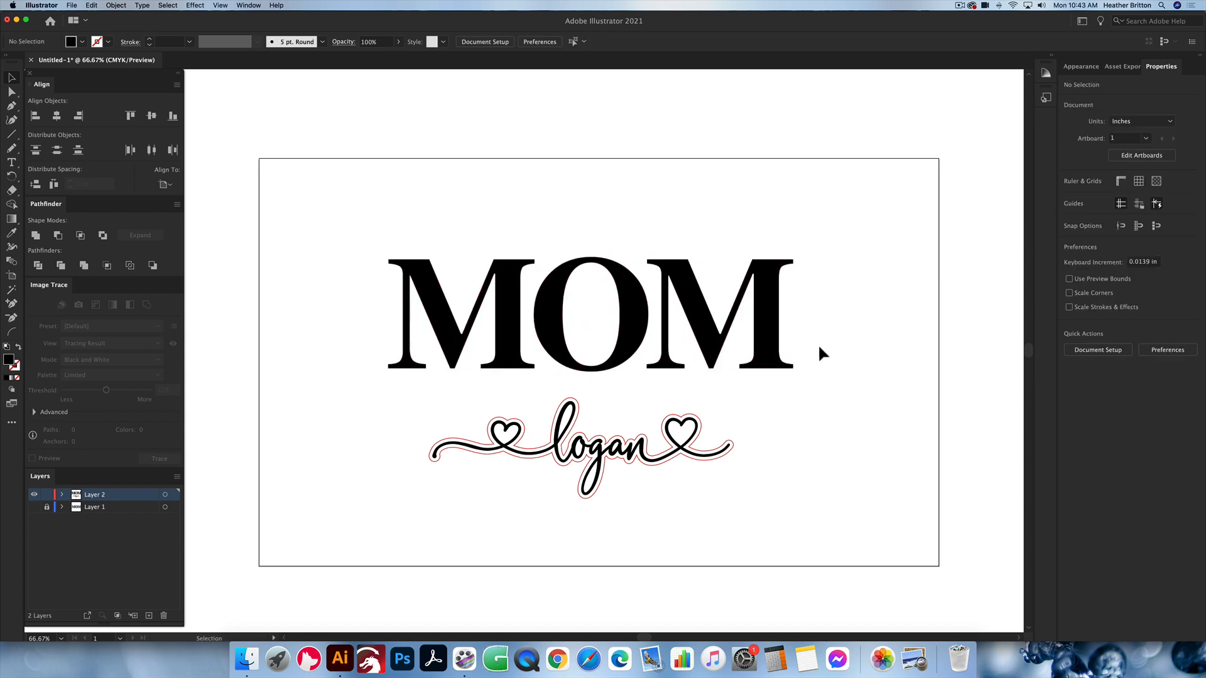
Step: Shift the MOM lettering slightly to the right as one compound path
left_click(768, 315)
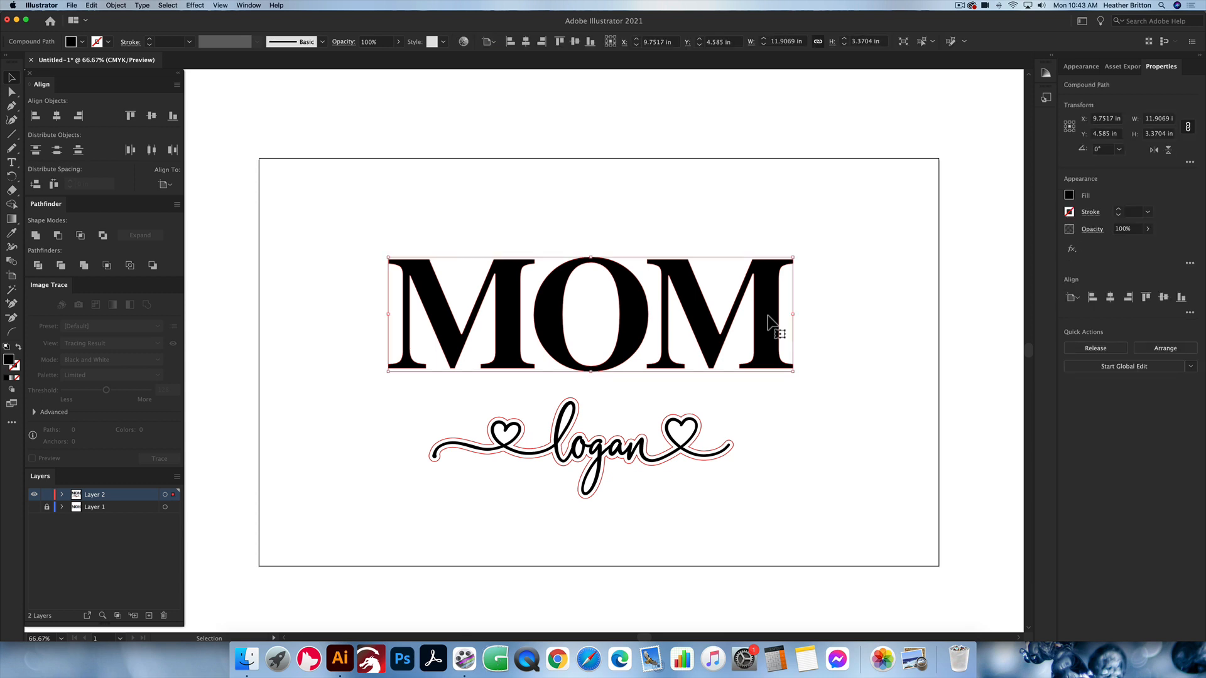
left_click(834, 298)
left_click(767, 316)
left_click(404, 235)
left_click(789, 353)
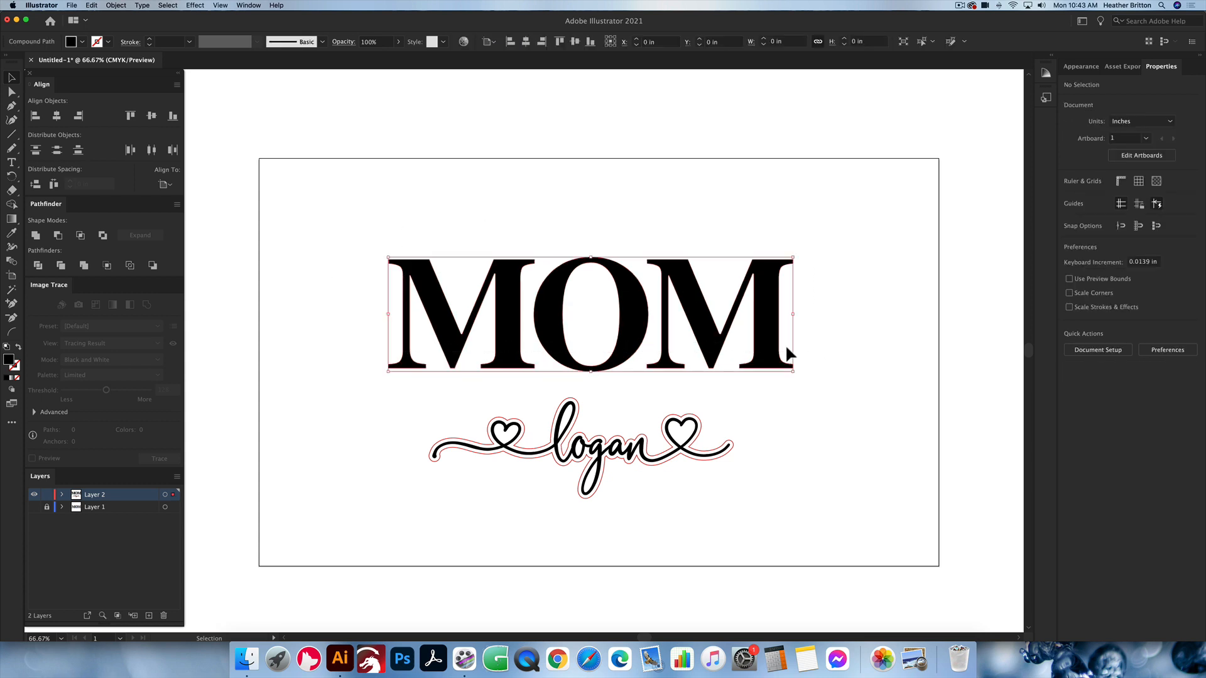
mouse_move(781, 335)
left_mouse_down()
mouse_move(783, 304)
mouse_move(773, 333)
left_mouse_up()
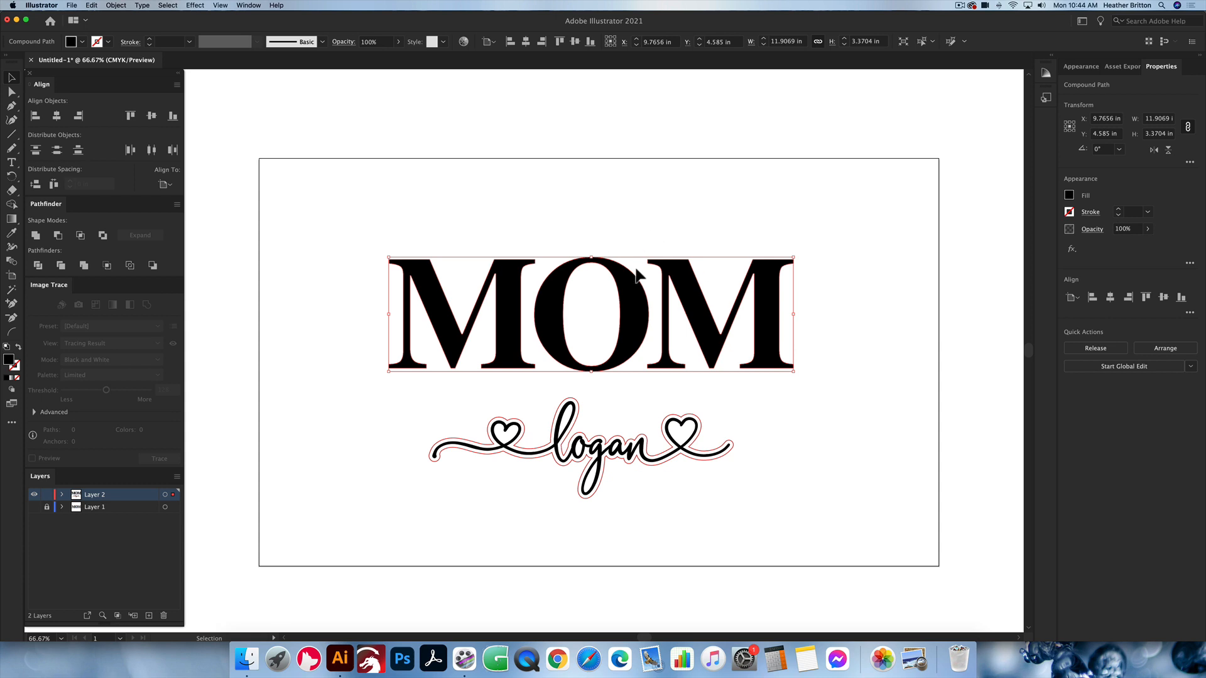
left_click(686, 209)
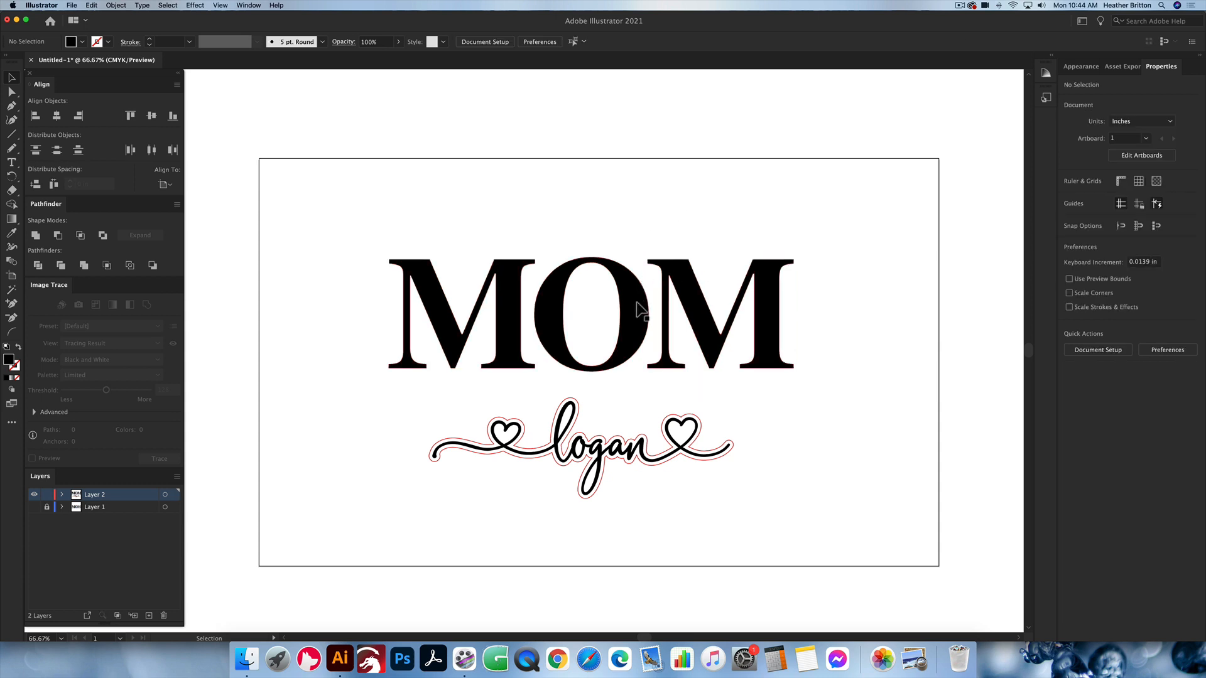
left_click_drag(636, 302, 640, 302)
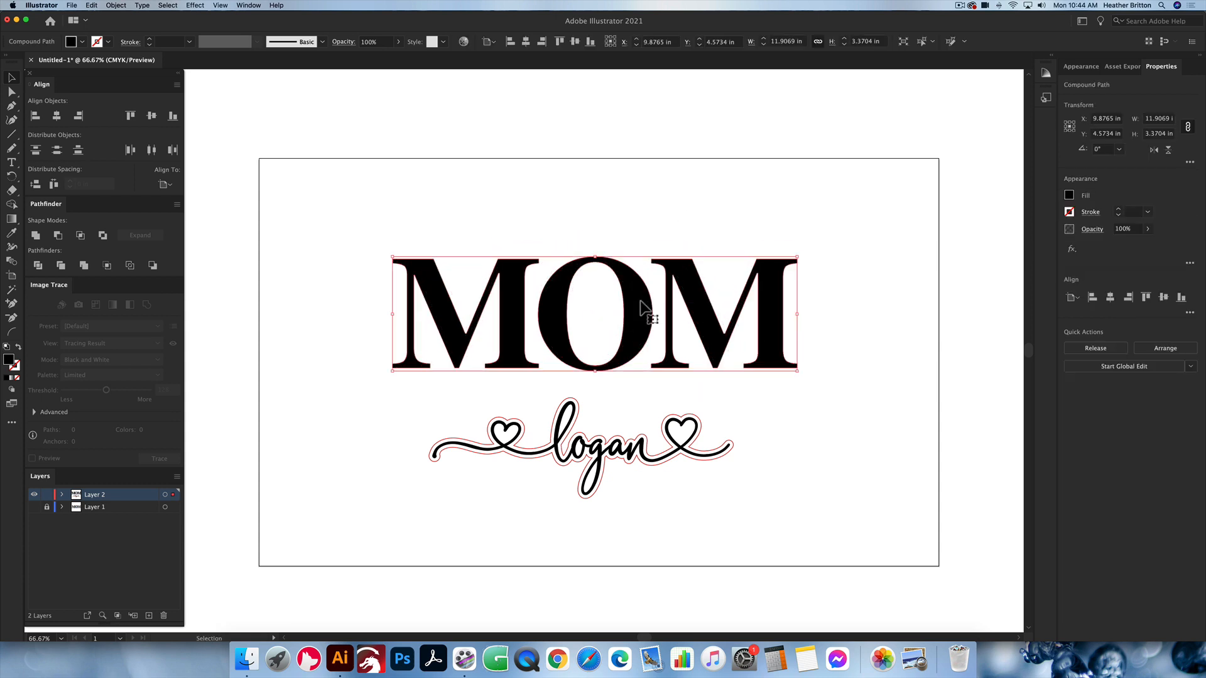
left_click(778, 451)
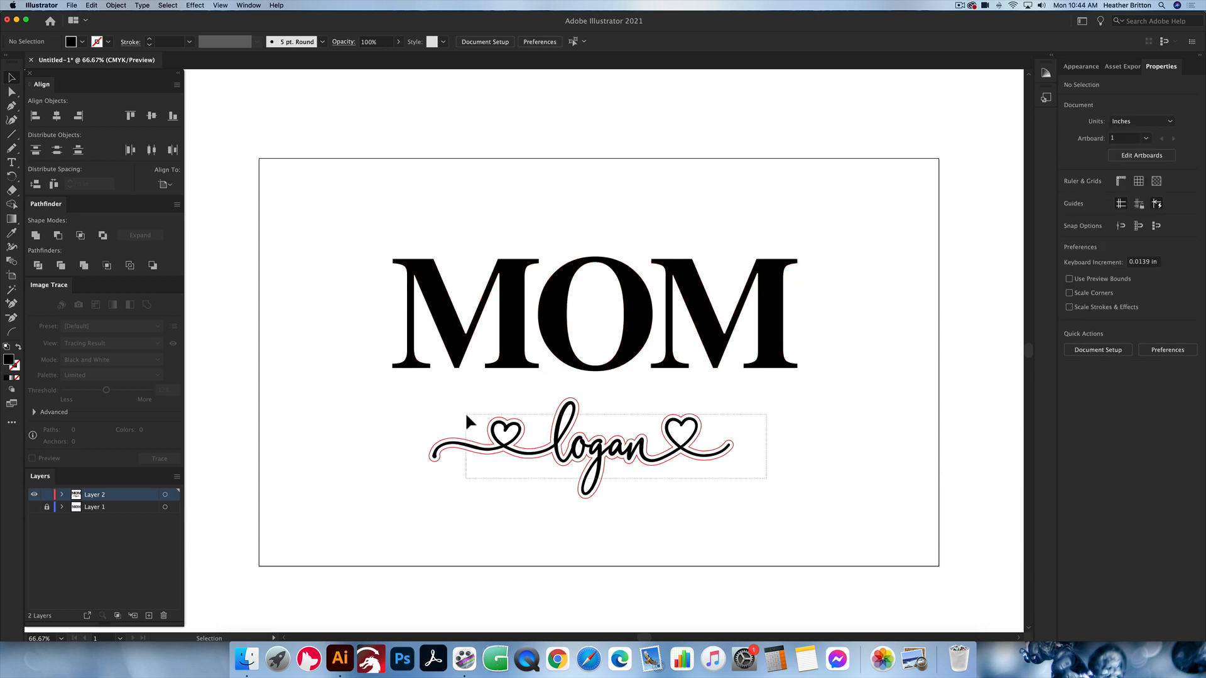
Step: Group the script name with its red offset outline
left_click_drag(466, 416, 467, 417)
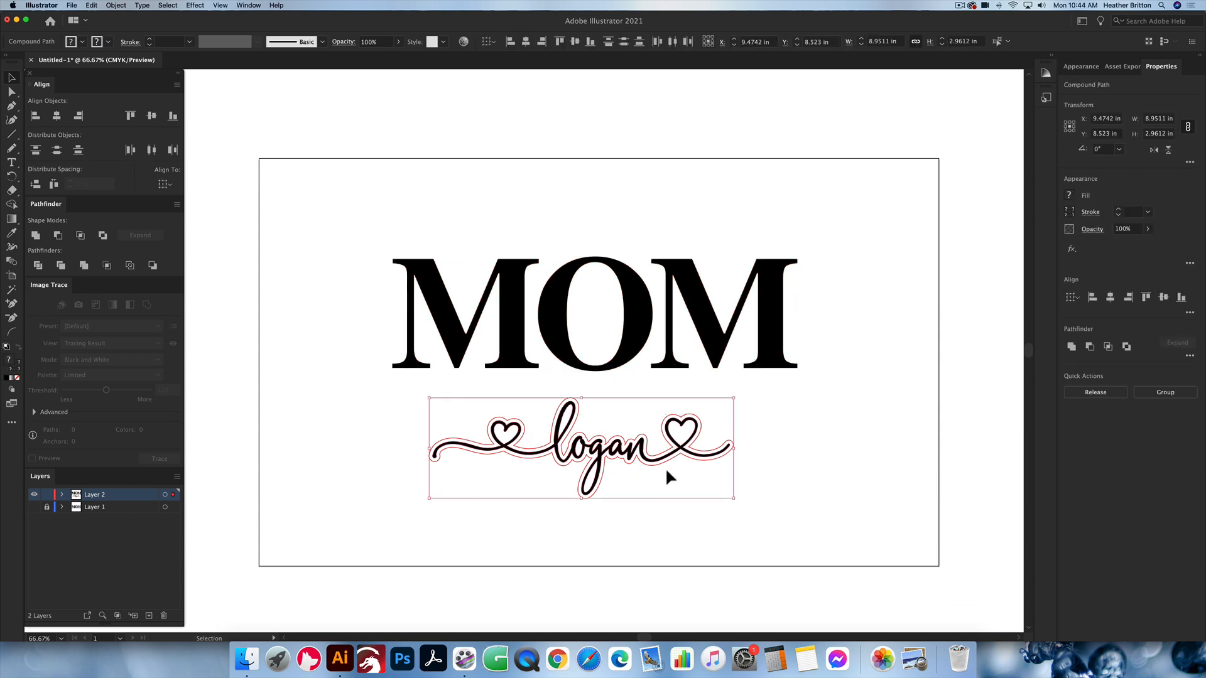
right_click(610, 449)
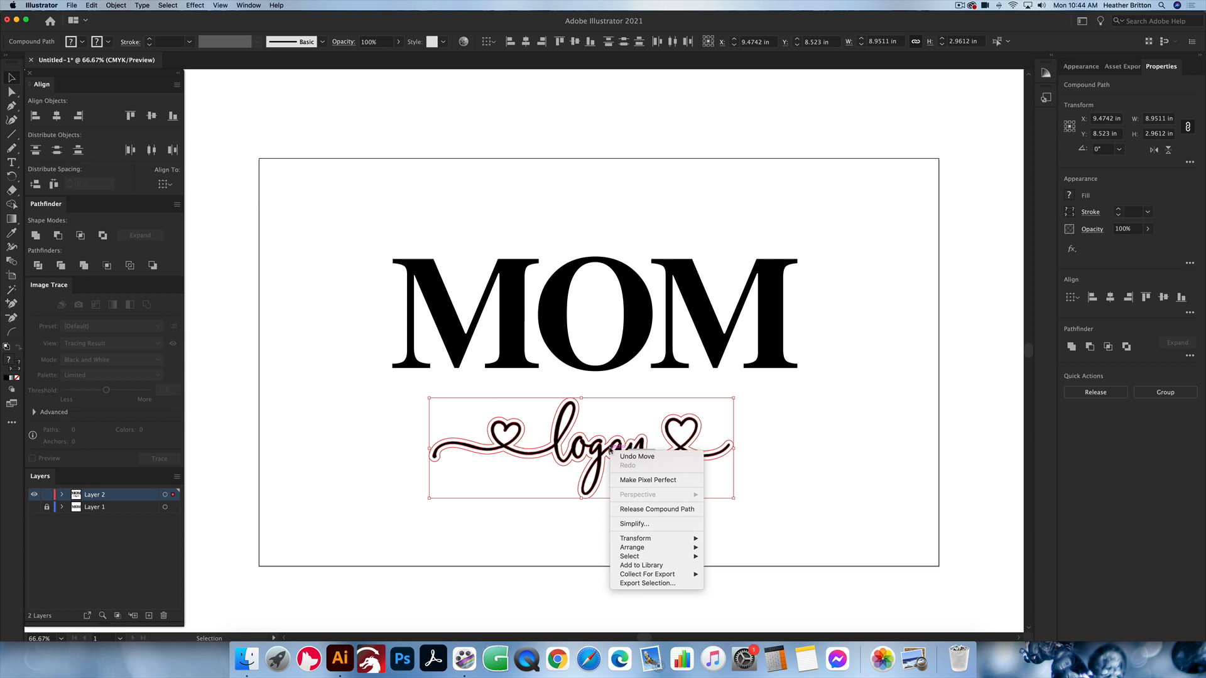
left_click(749, 452)
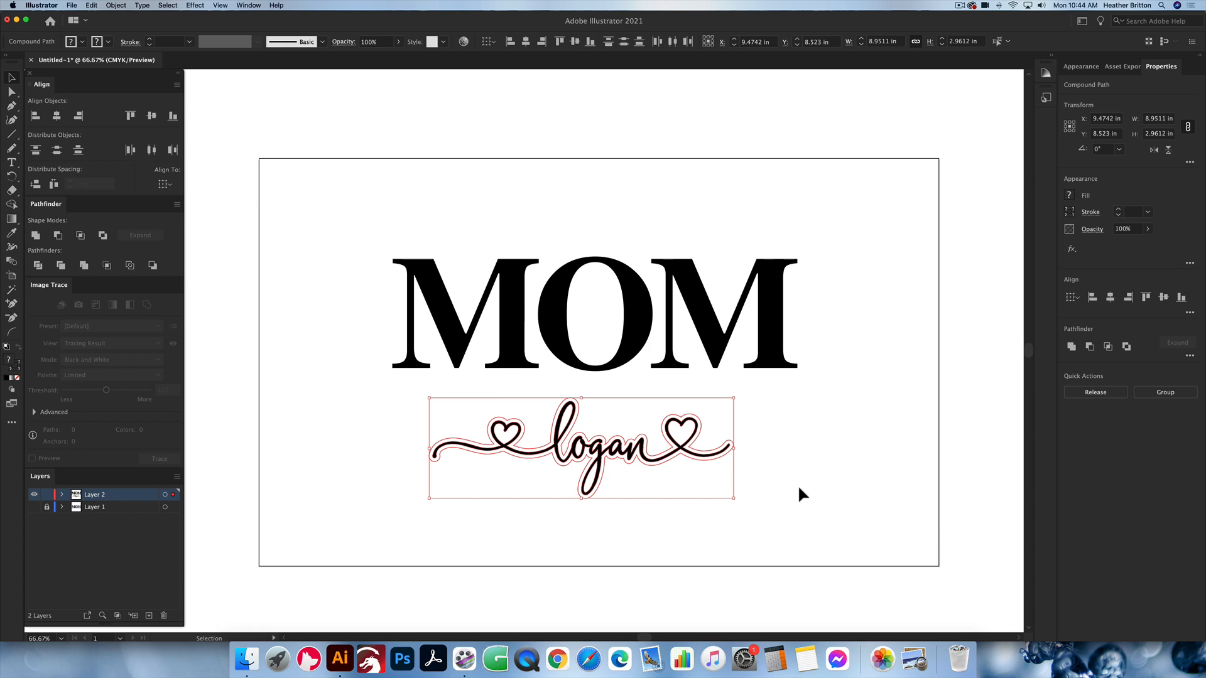
key("super+g")
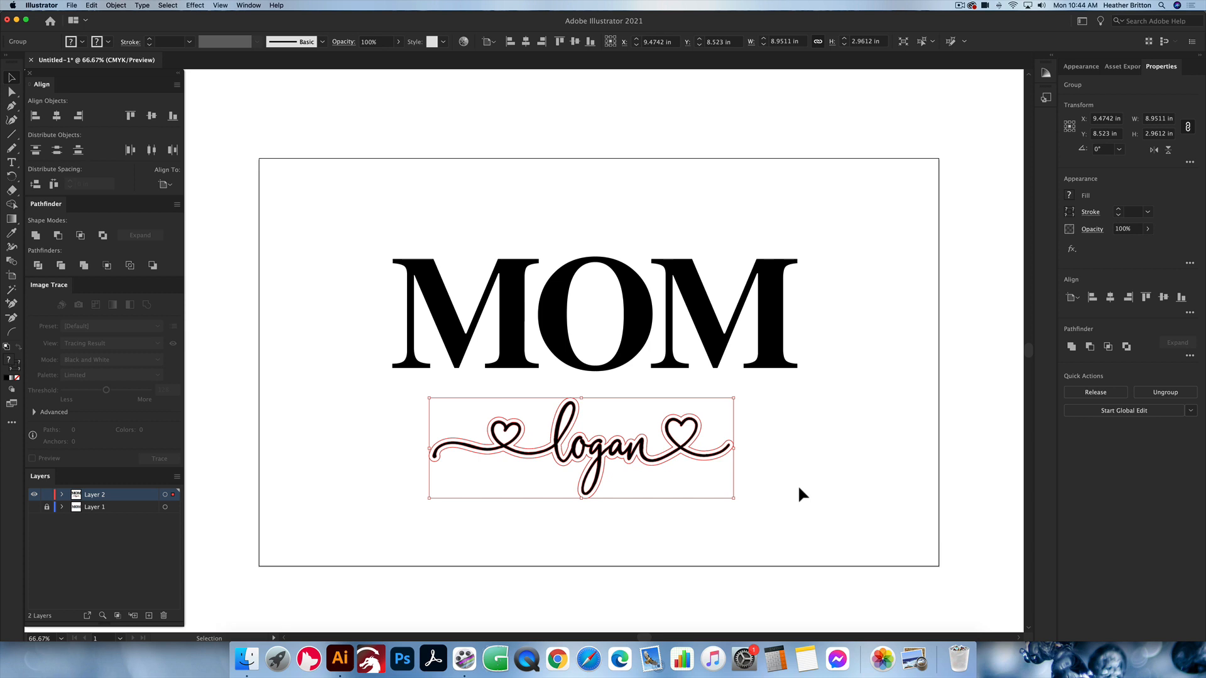
left_click(748, 456)
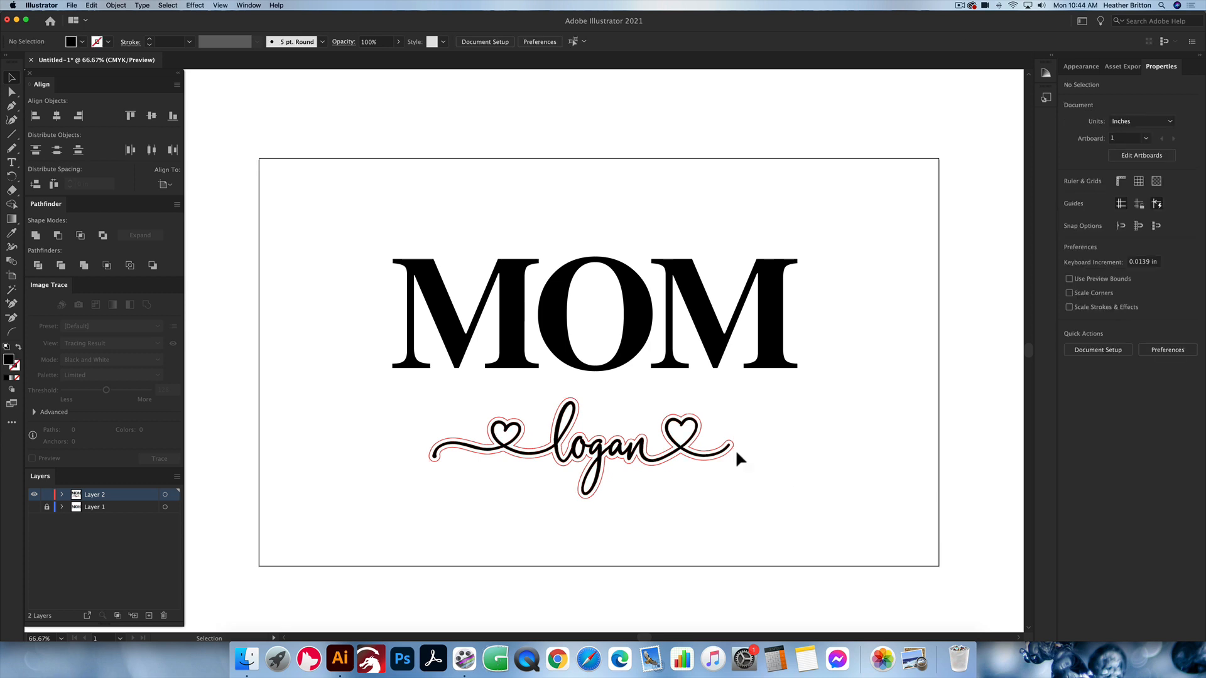
Step: Move the grouped script name and outline about 0.35 in down, away from the MOM lettering
left_click(695, 459)
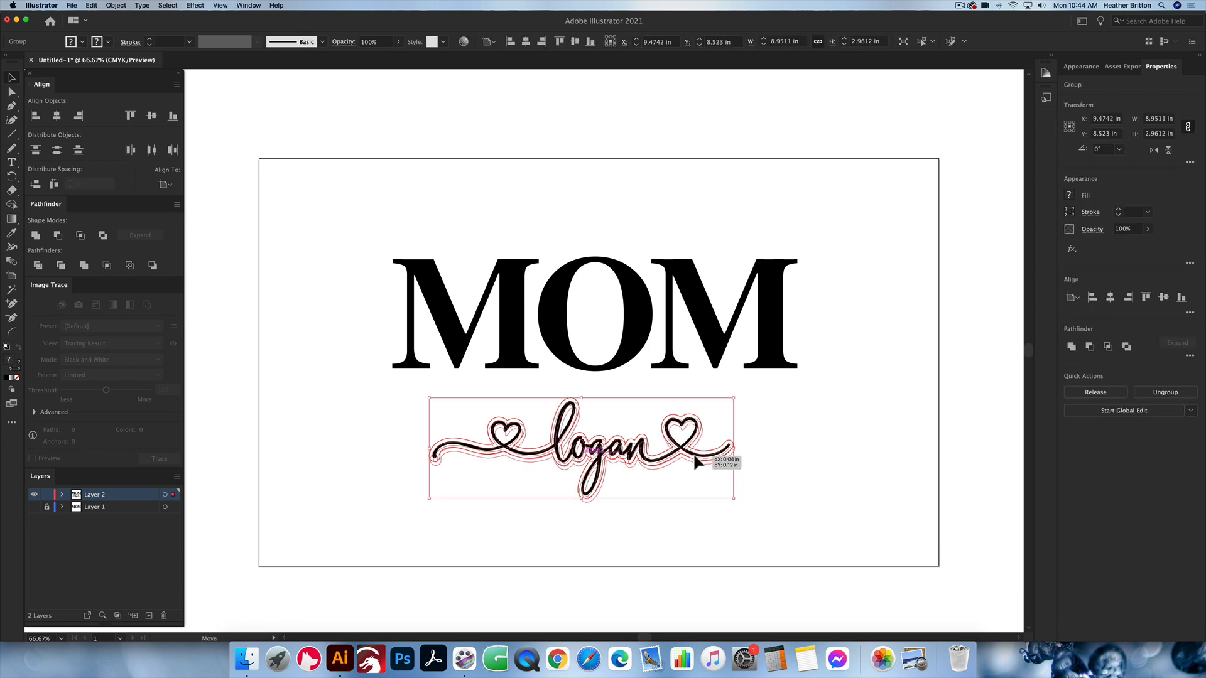
left_click(717, 468)
left_click(713, 459)
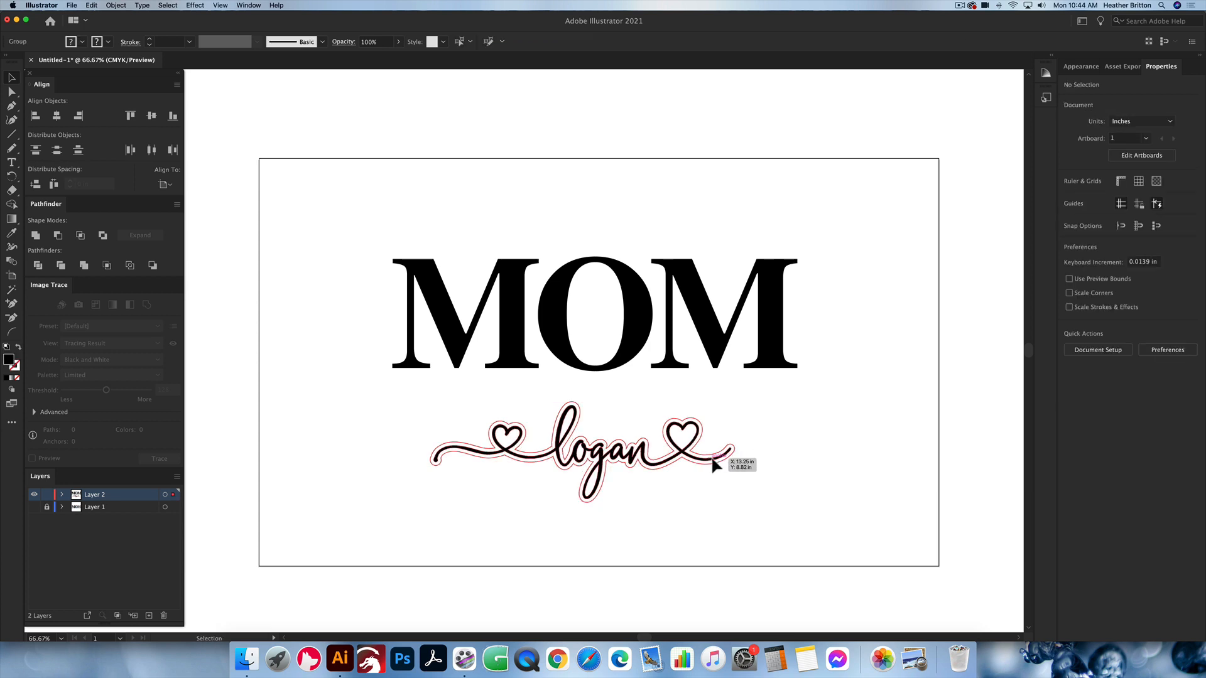
left_click(778, 412)
left_click(716, 460)
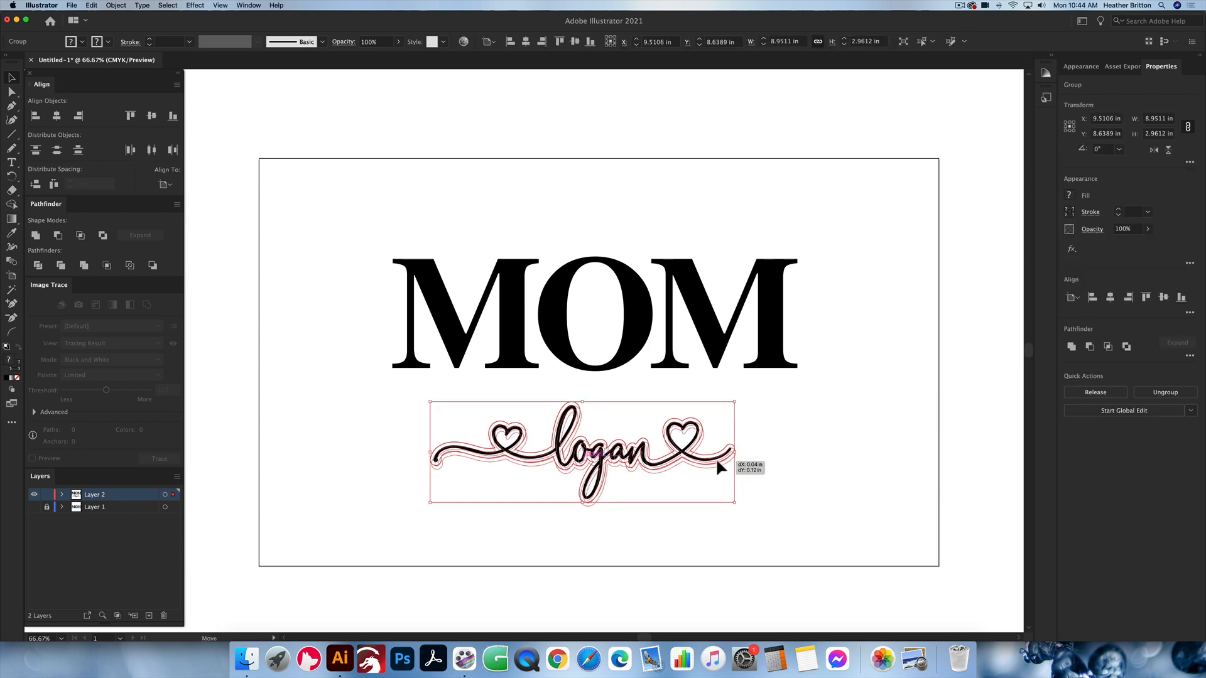
left_click(812, 418)
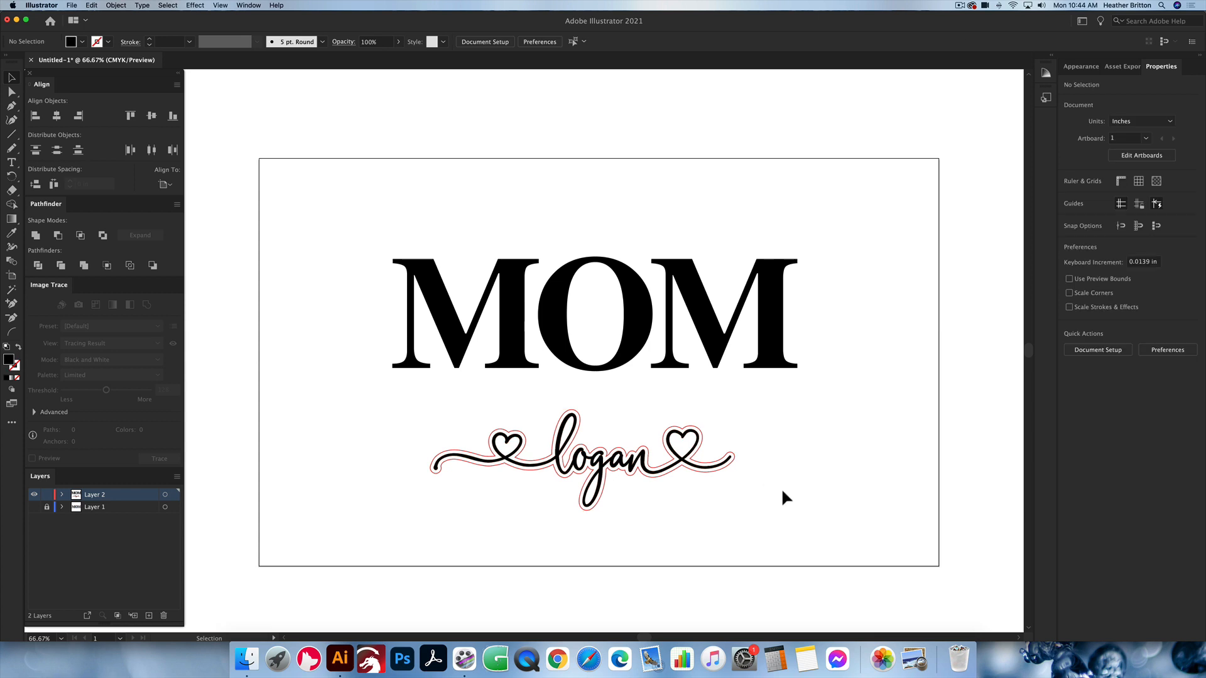
Step: Align the MOM lettering and the grouped script name on both their vertical and horizontal centers
left_click_drag(782, 491, 507, 407)
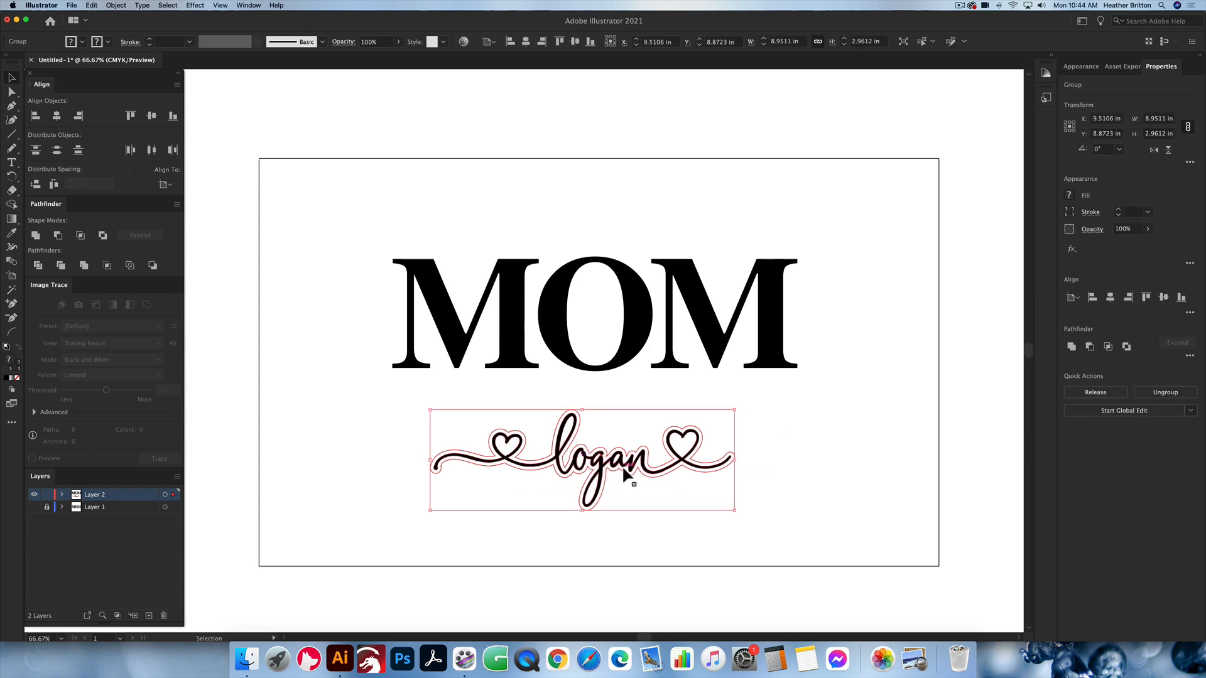
left_click(735, 357)
left_click(773, 345)
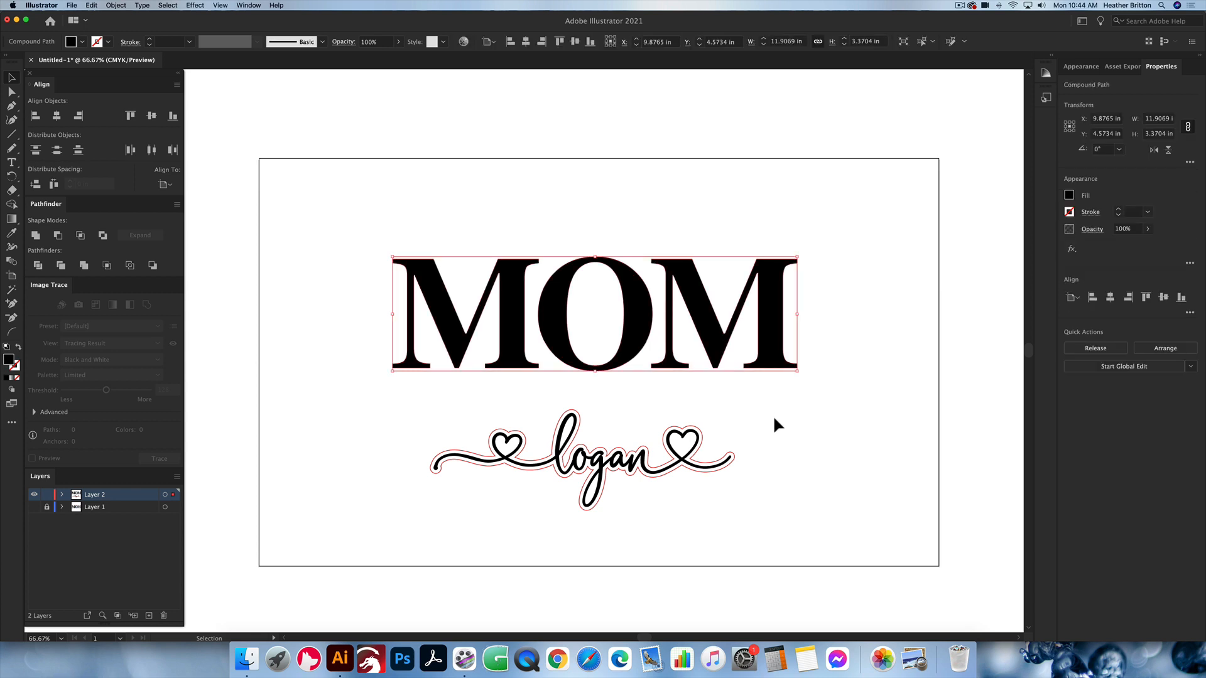
left_click(804, 483)
left_click_drag(799, 497, 544, 285)
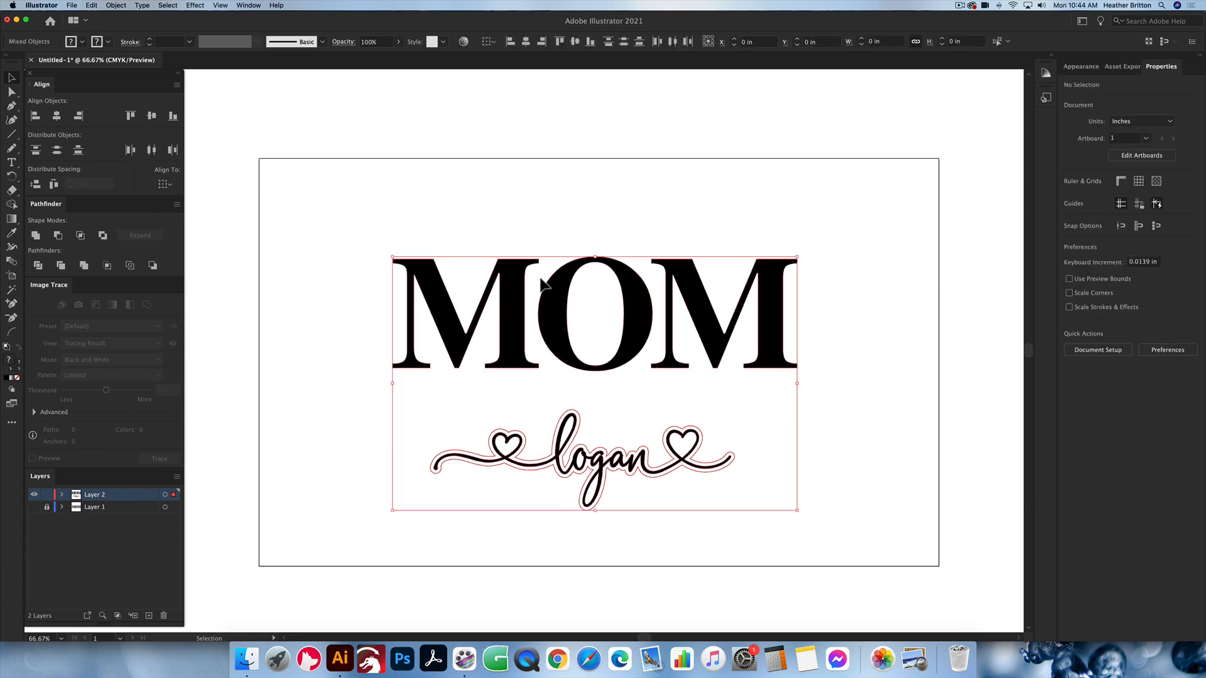
left_click_drag(860, 531, 394, 208)
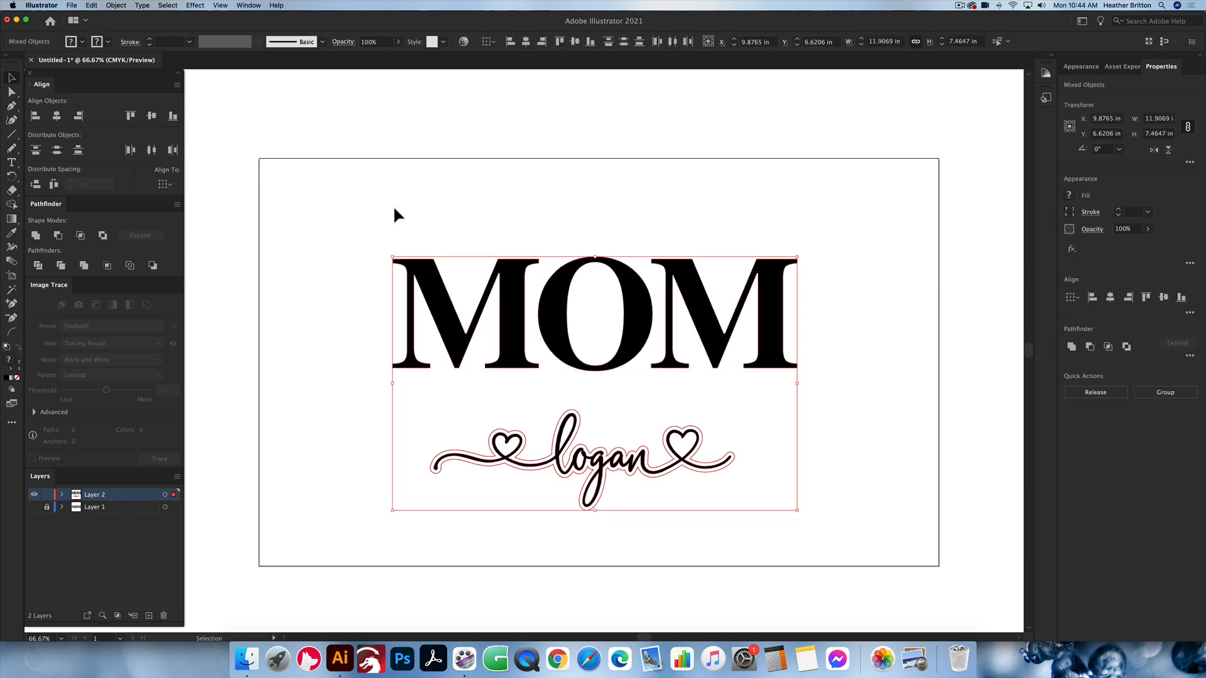
left_click(151, 117)
left_click(56, 115)
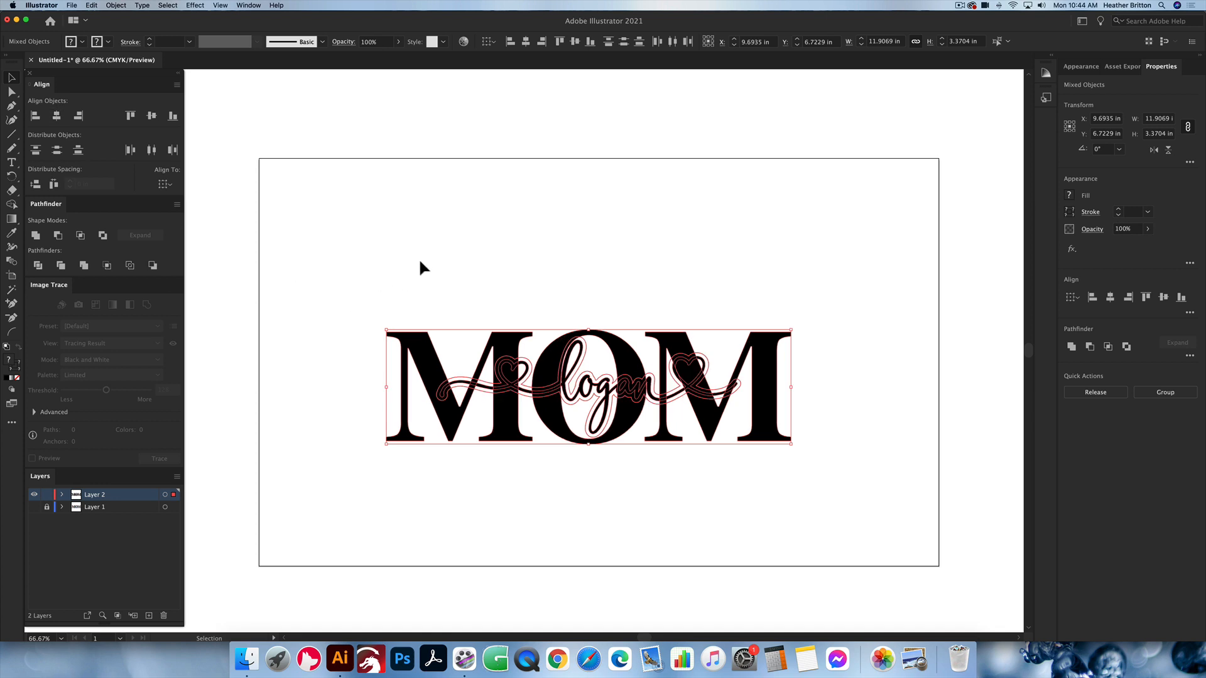
Step: Move the grouped script name slightly down over the MOM lettering
left_click(644, 235)
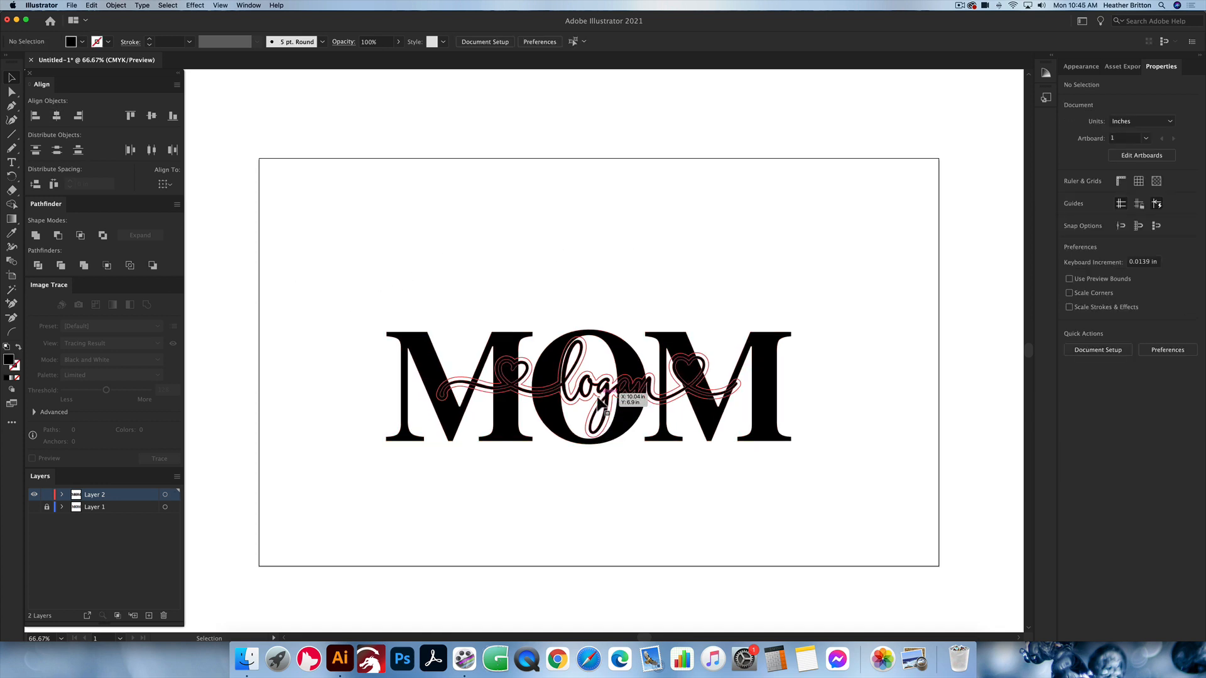
left_click(605, 397)
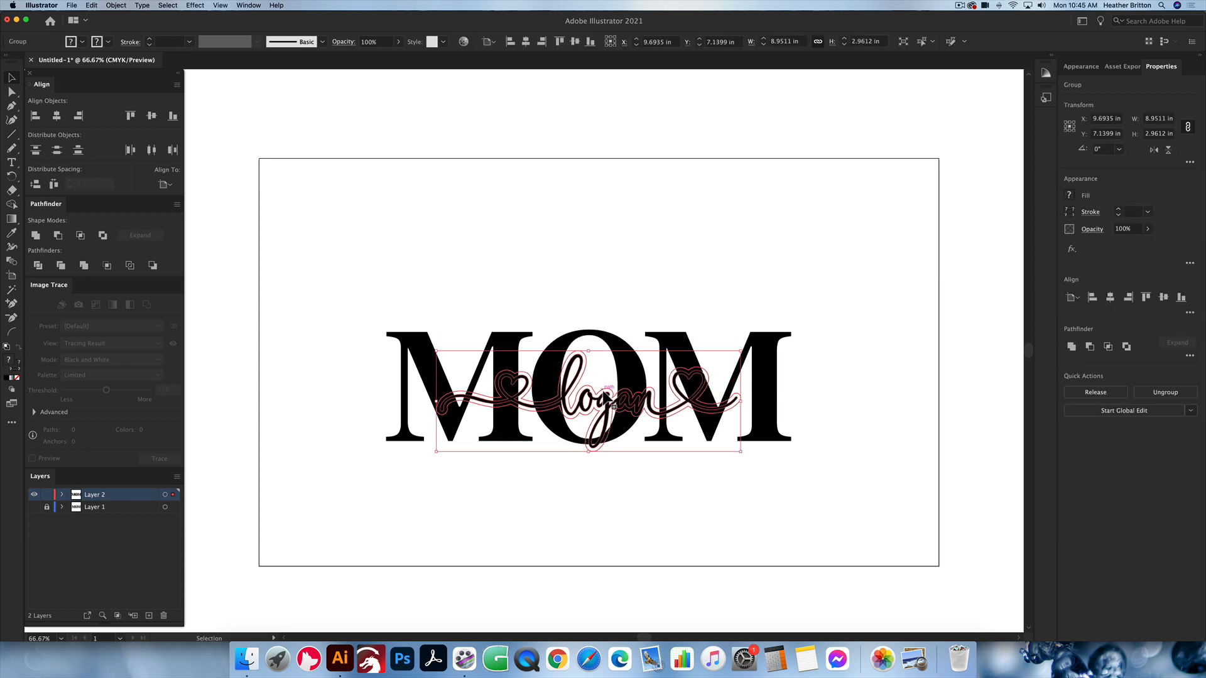
left_click(805, 400)
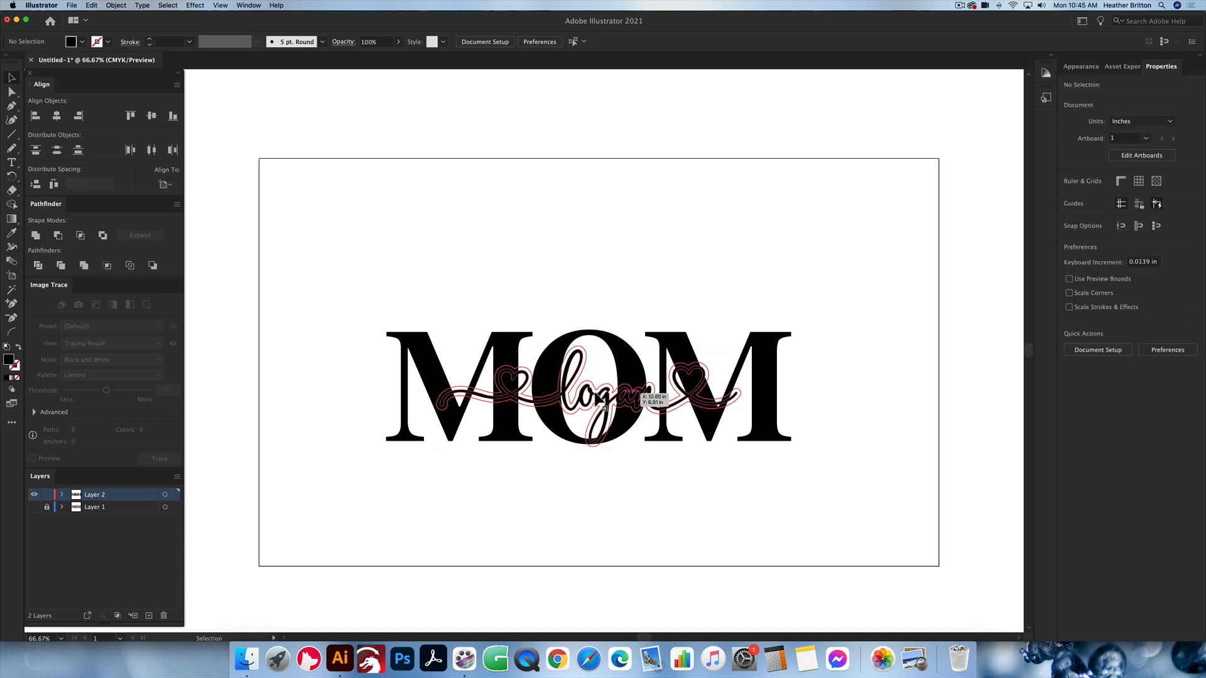
Step: Select the MOM lettering on its own, without the script name
scroll(627, 287, "right", 1)
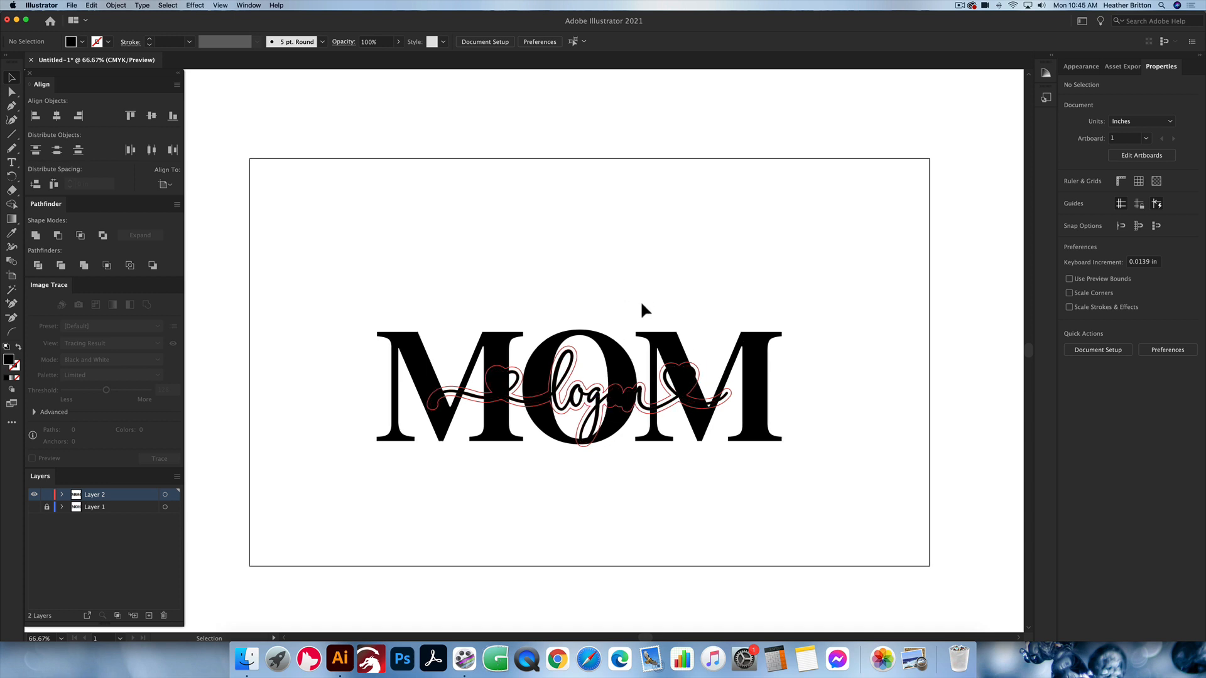
left_click(623, 354)
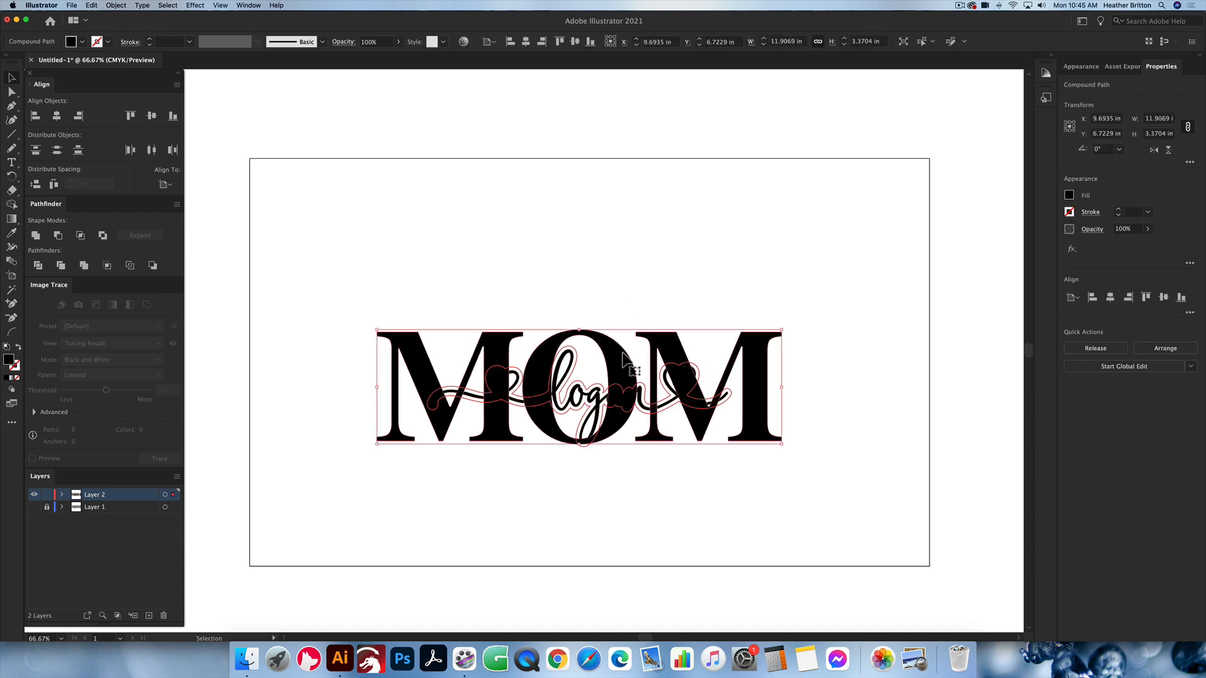
left_click(118, 5)
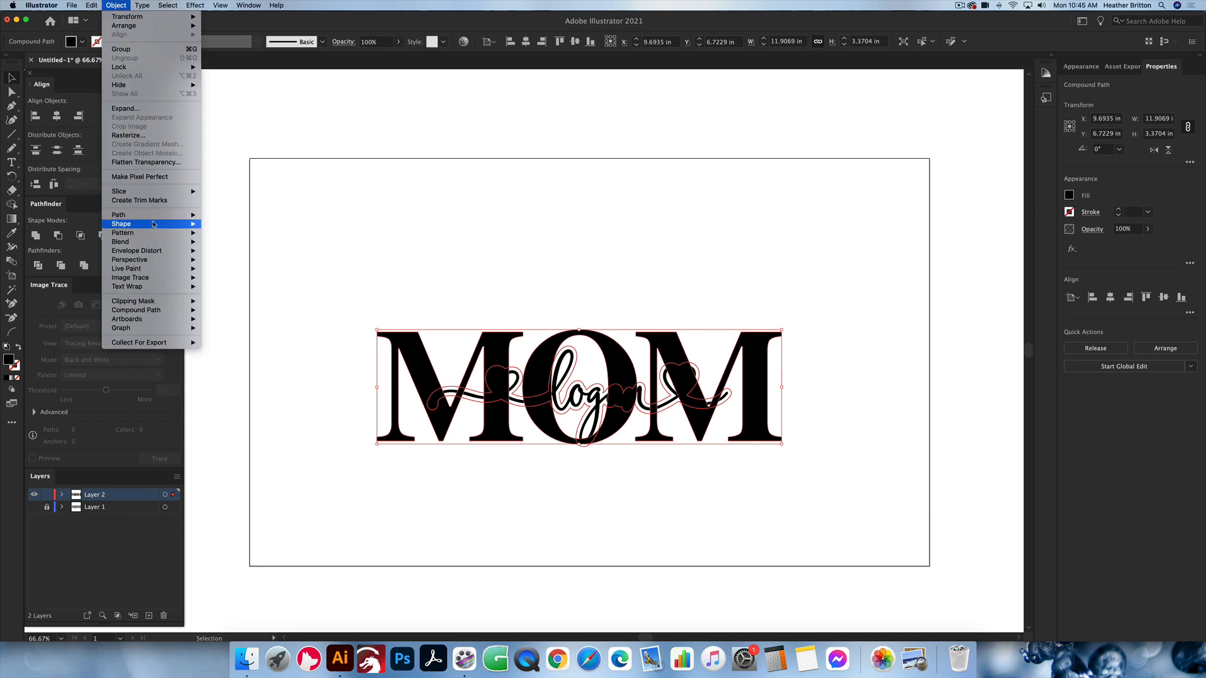
mouse_move(177, 214)
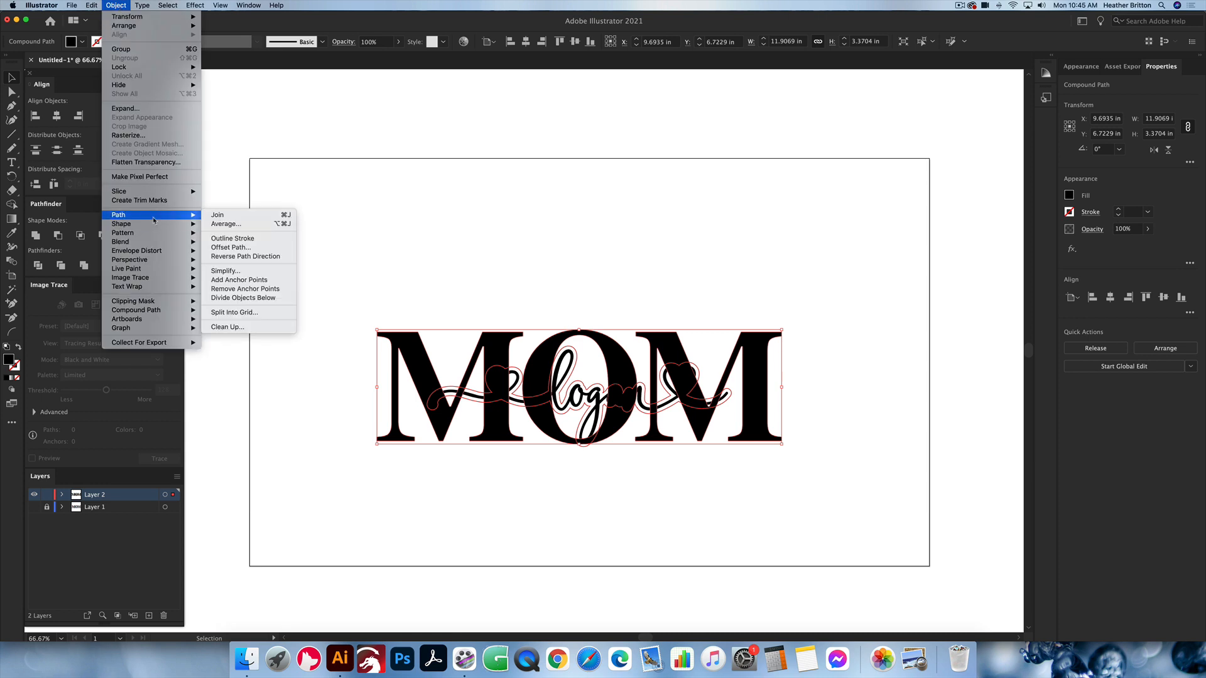
left_click(279, 251)
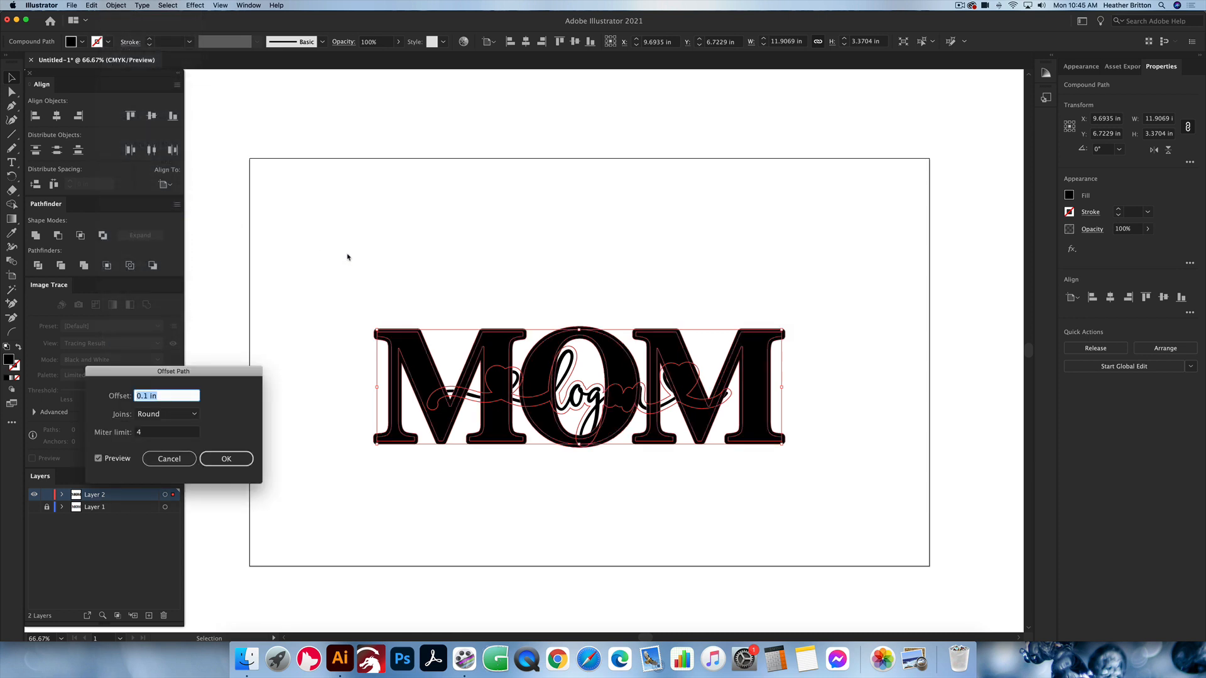
type(".4")
key("Tab")
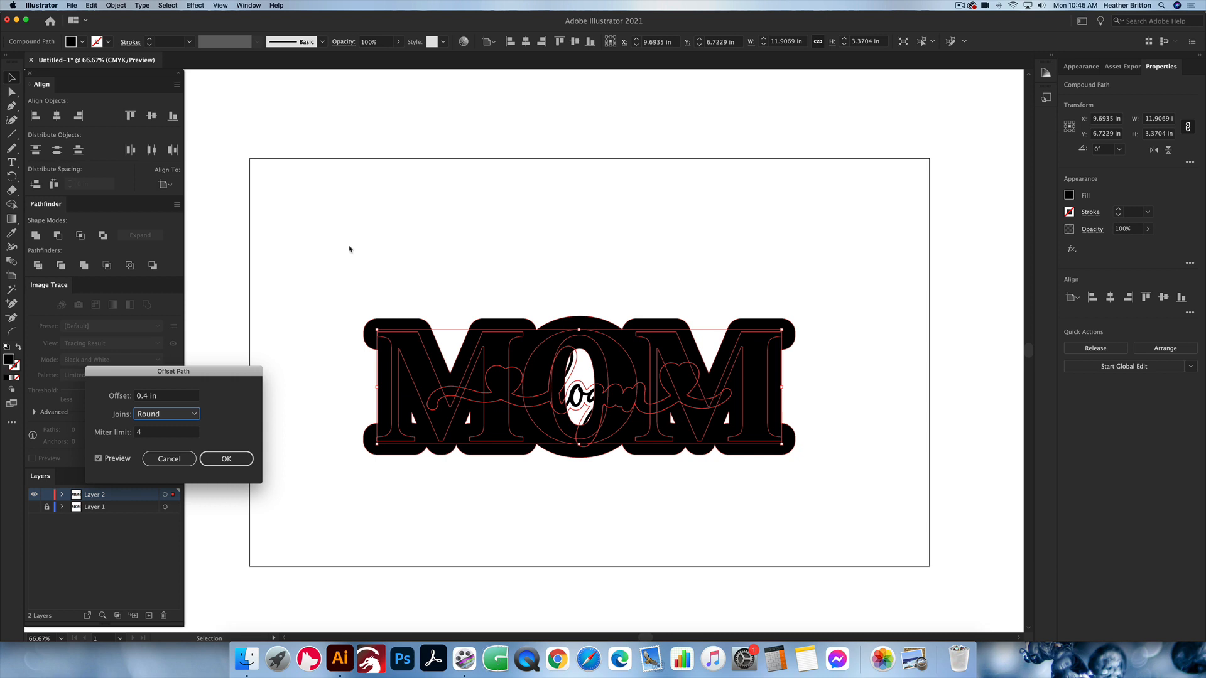
key("Escape")
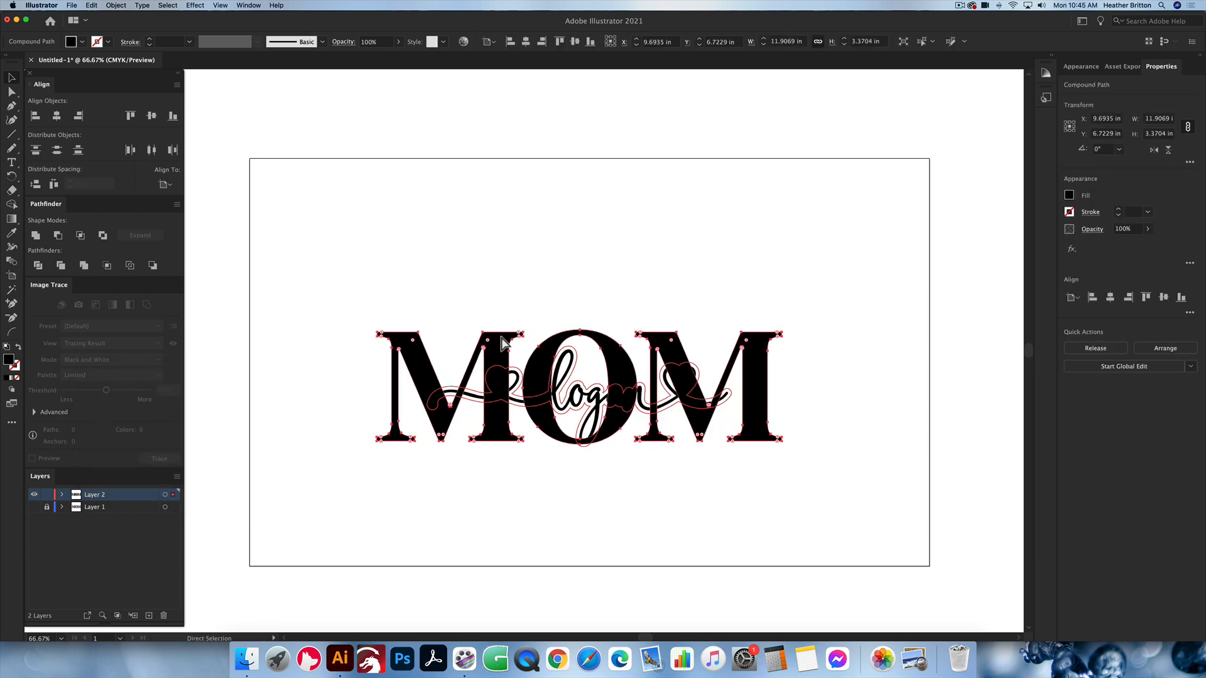
Step: Offset the MOM lettering's path outward by 0.4 in with Round joins, trying the Miter and Bevel joins first
left_click(117, 5)
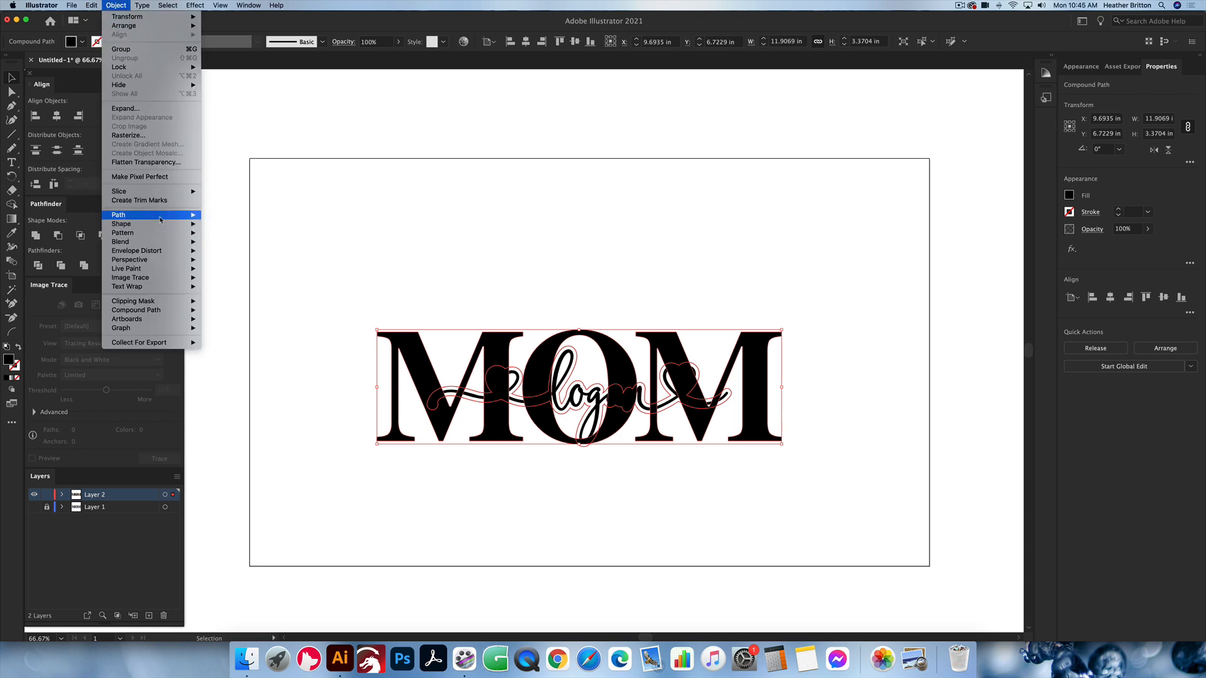
mouse_move(150, 215)
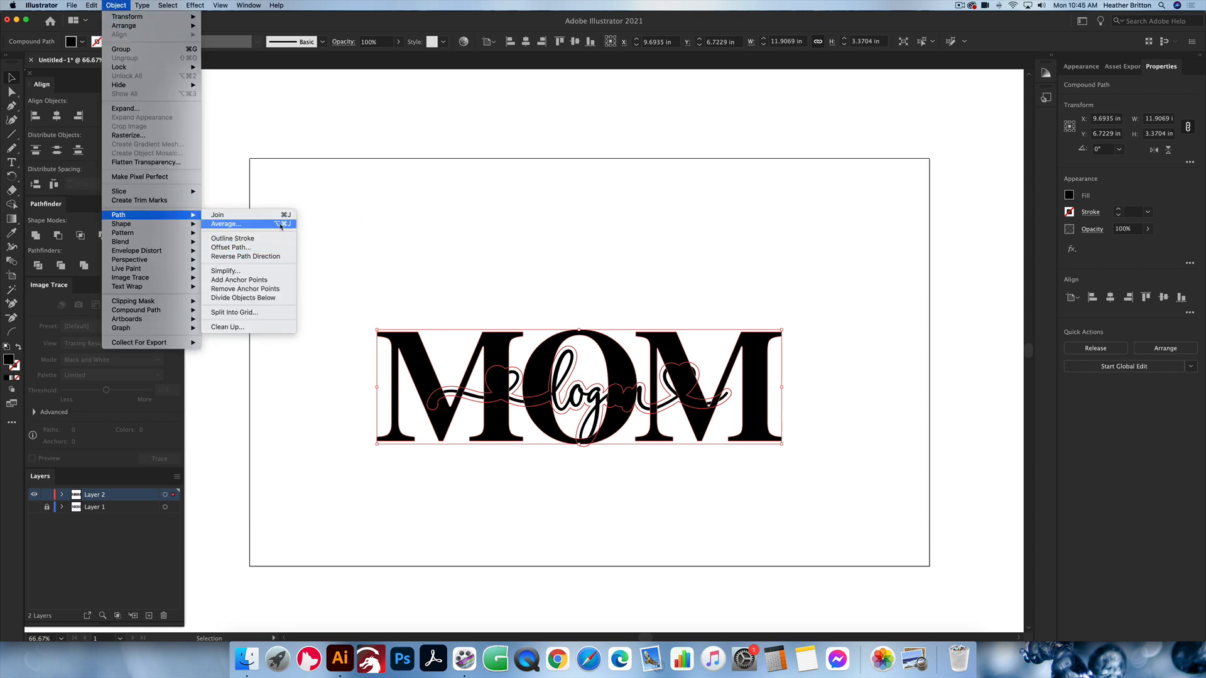
left_click(230, 247)
type("0.4")
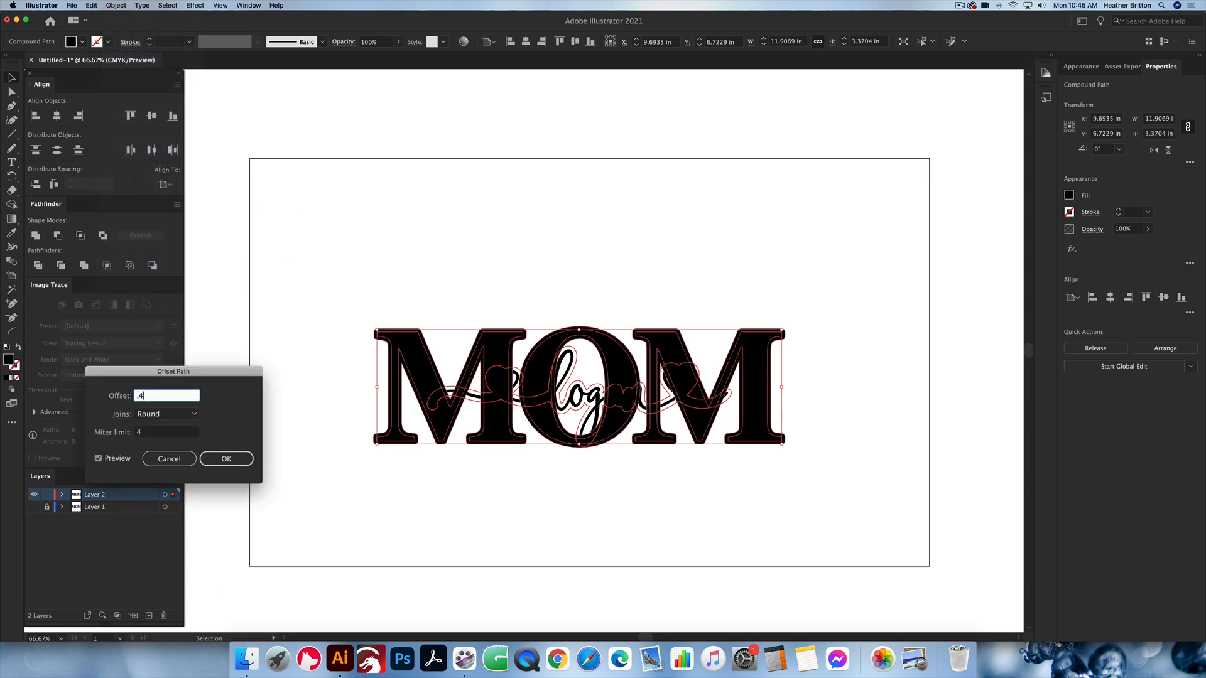
key("Tab")
left_click(188, 415)
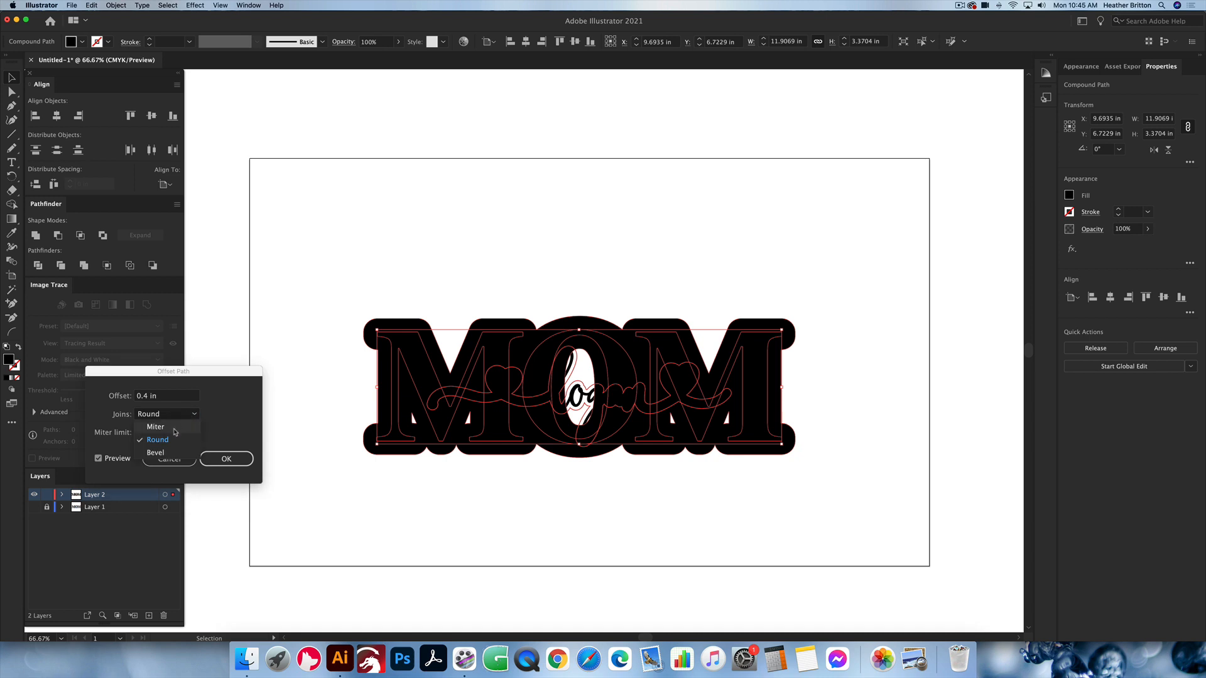
left_click(176, 431)
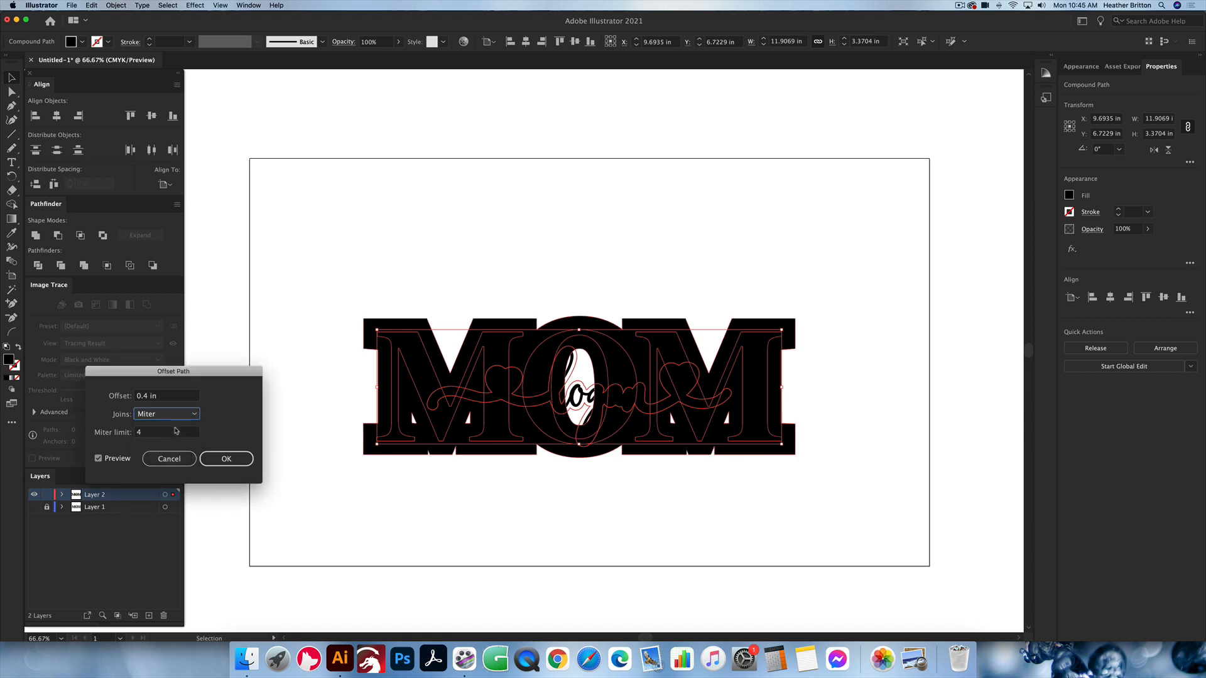
left_click(178, 414)
left_click(177, 445)
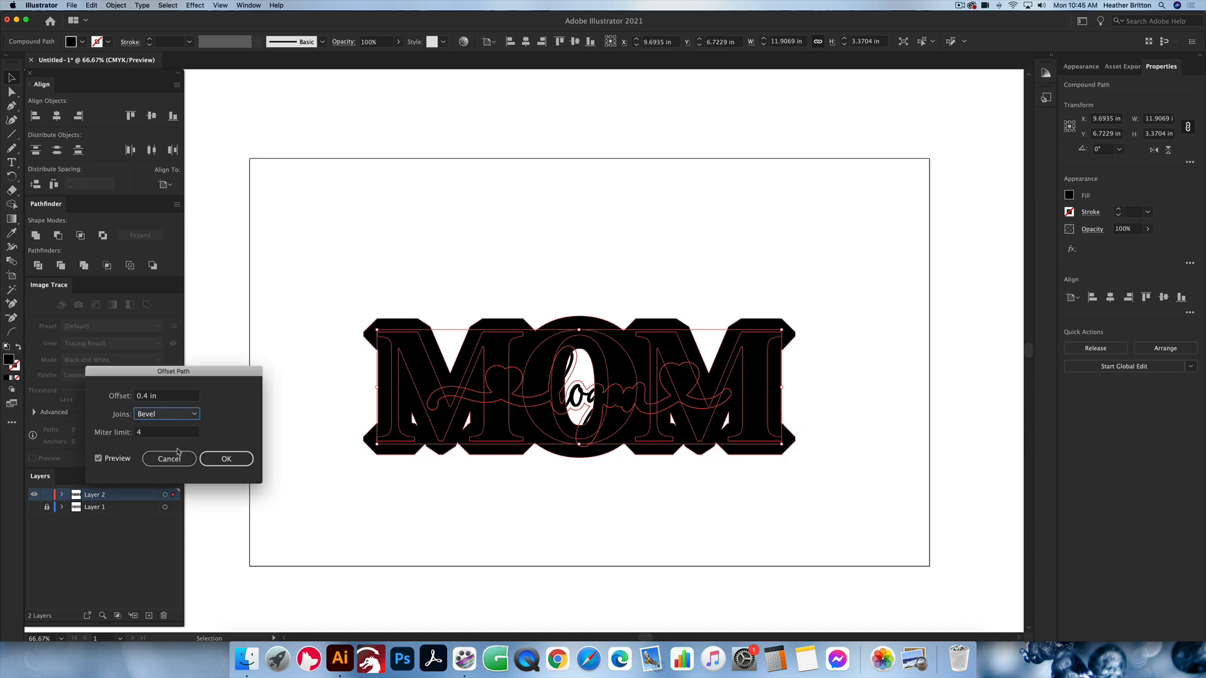
left_click(178, 414)
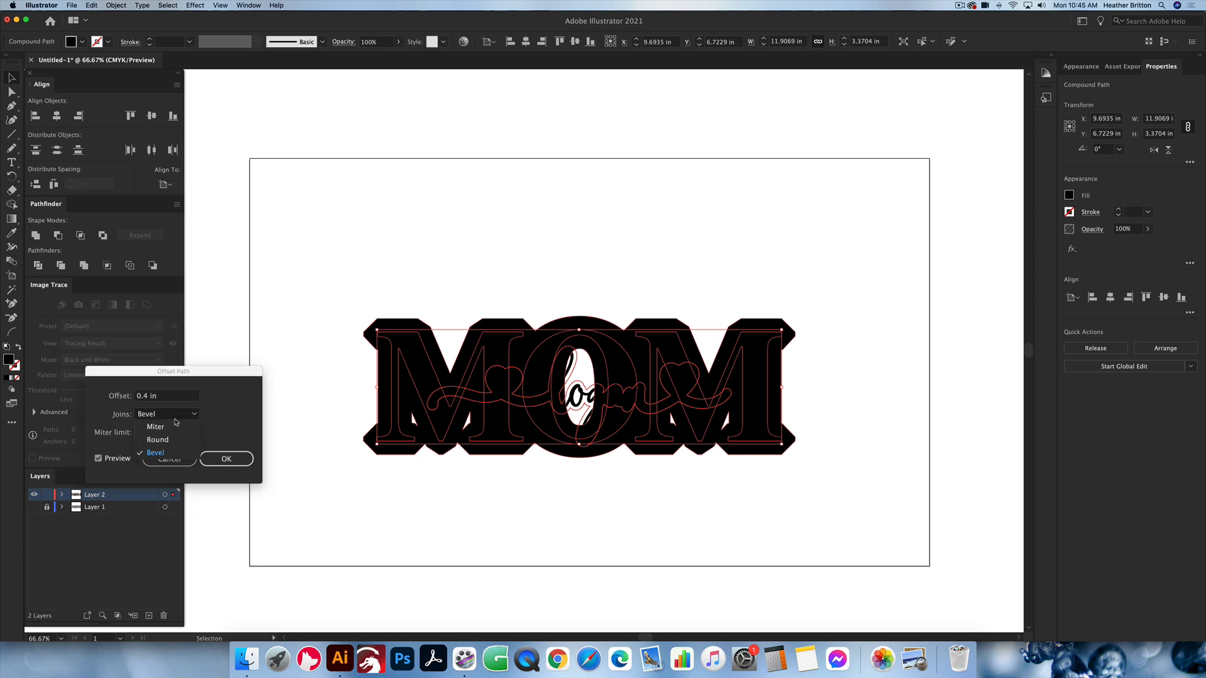
left_click(175, 441)
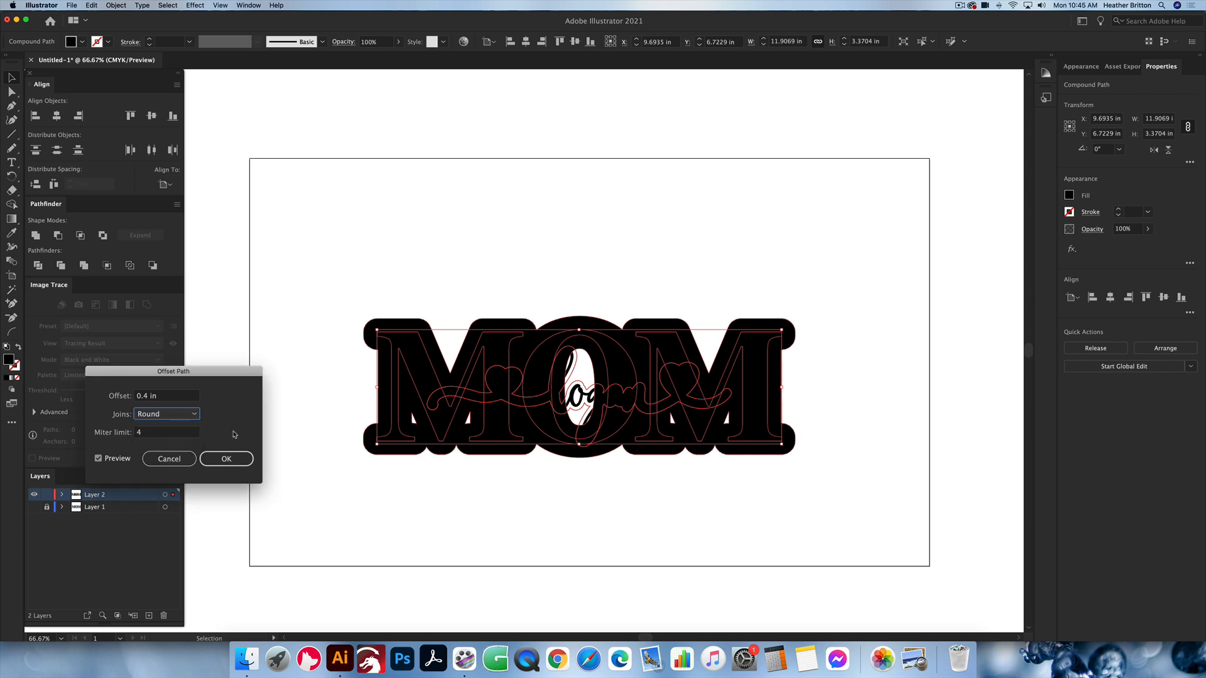
left_click(239, 459)
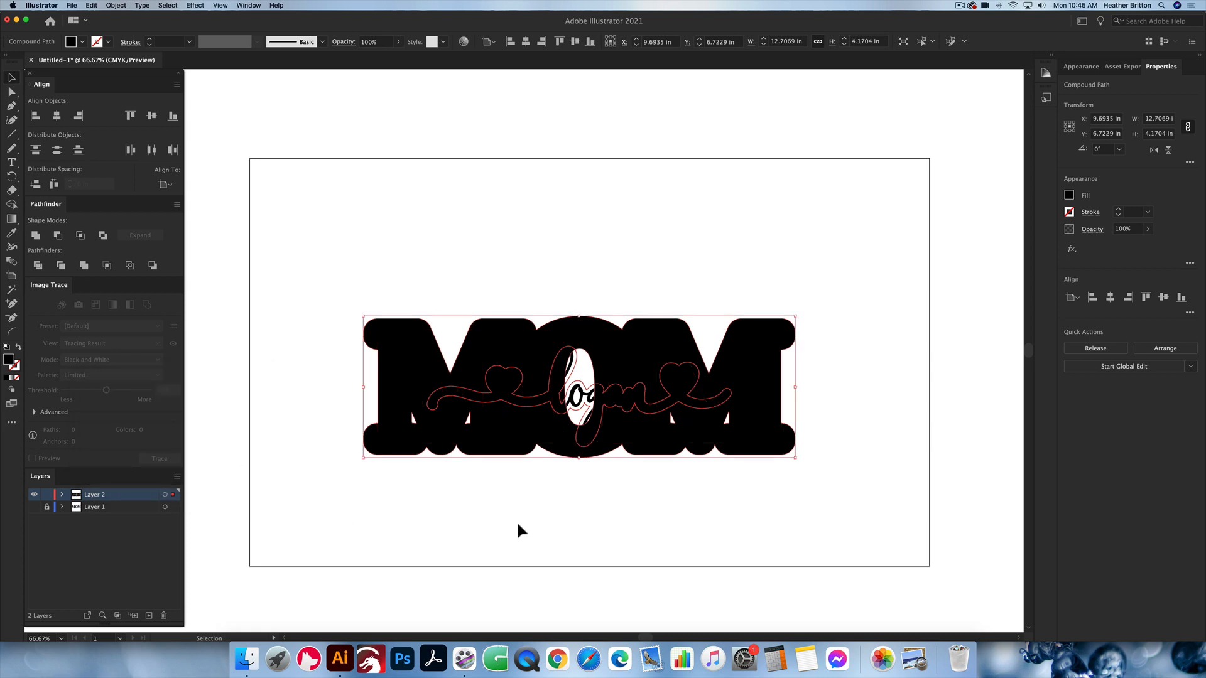
Step: Select the MOM lettering and its offset without the script name, and unite them into one shape
left_click(686, 521)
left_click_drag(361, 275, 904, 510)
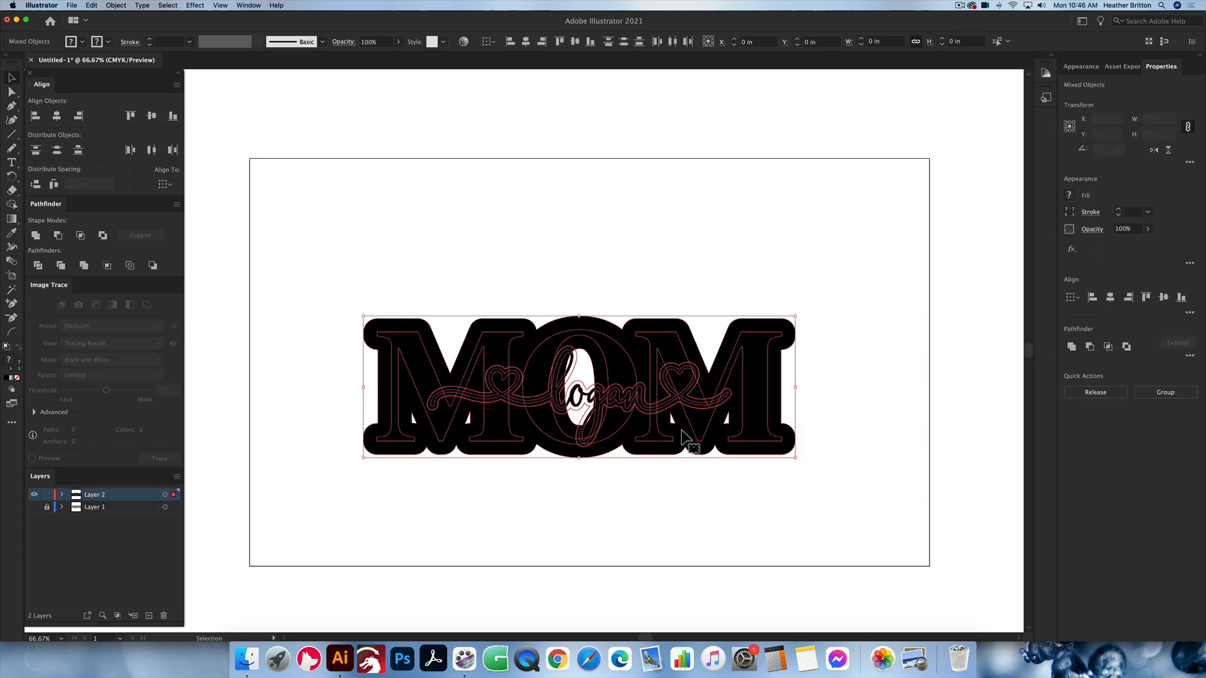
left_click(579, 390, "shift")
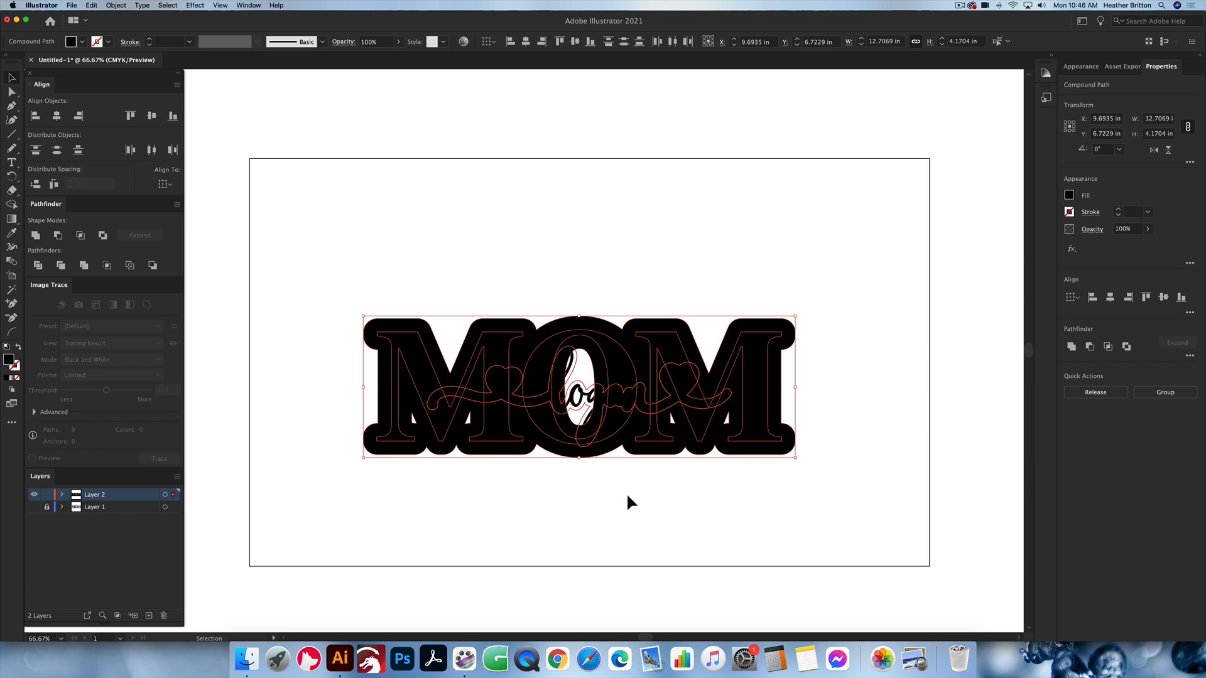
left_click_drag(859, 494, 355, 245)
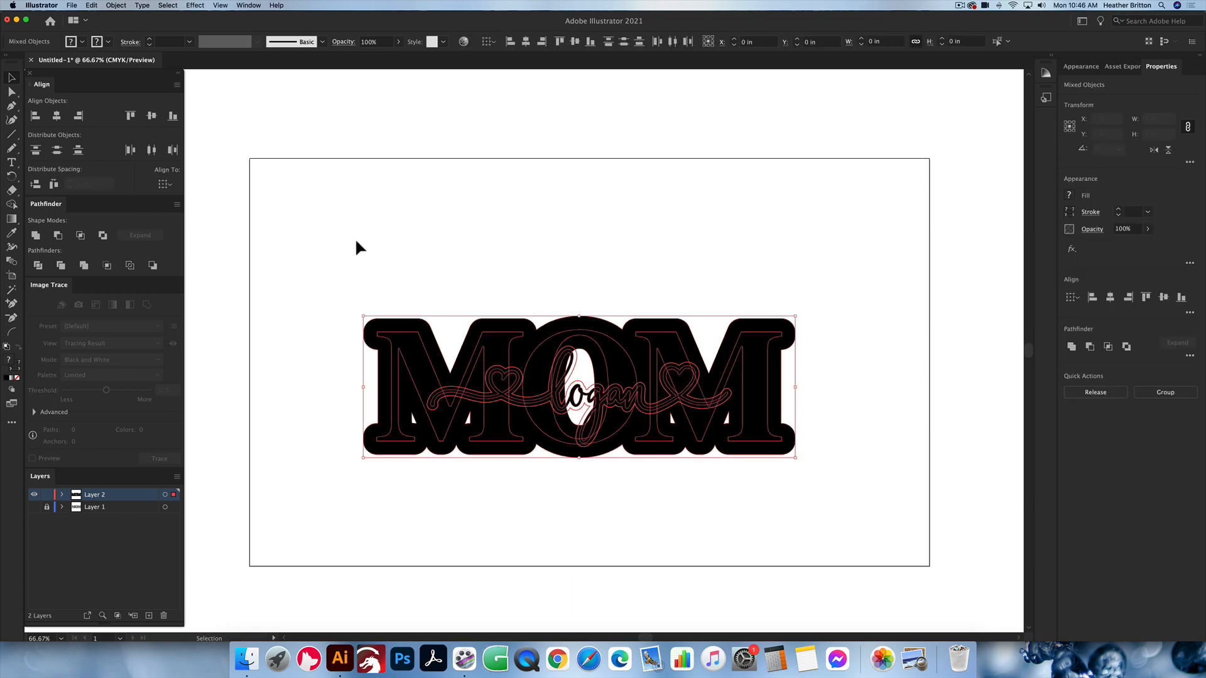
left_click(585, 401, "shift")
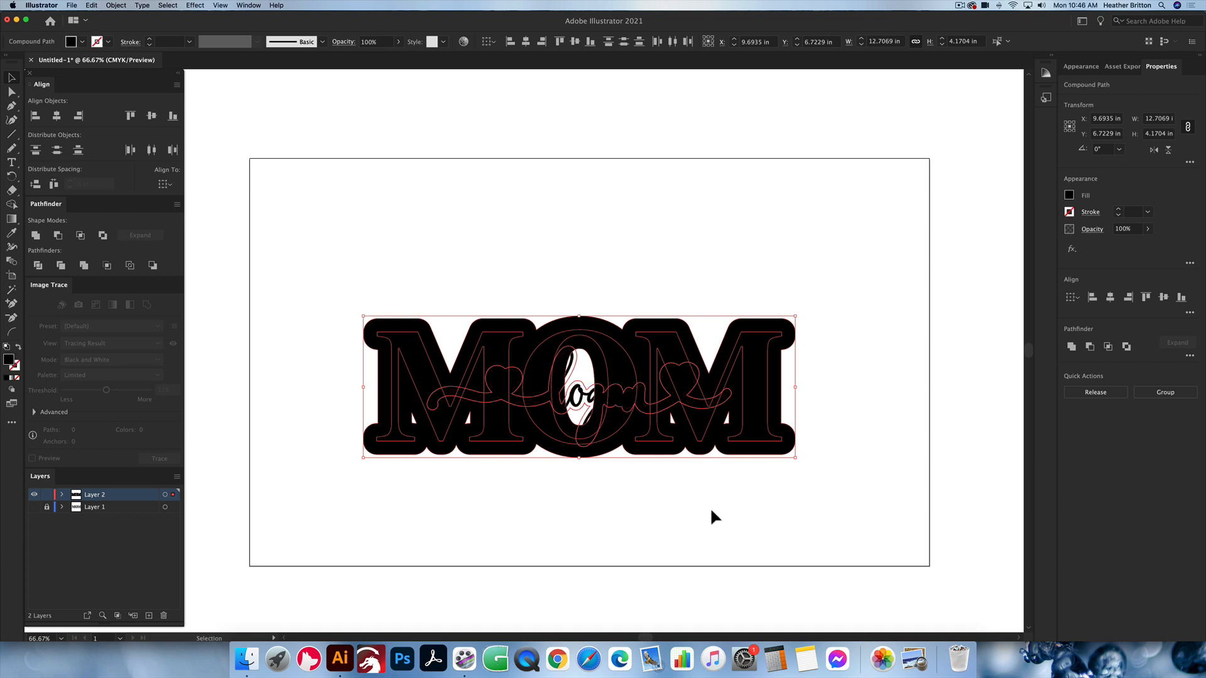
left_click(36, 237)
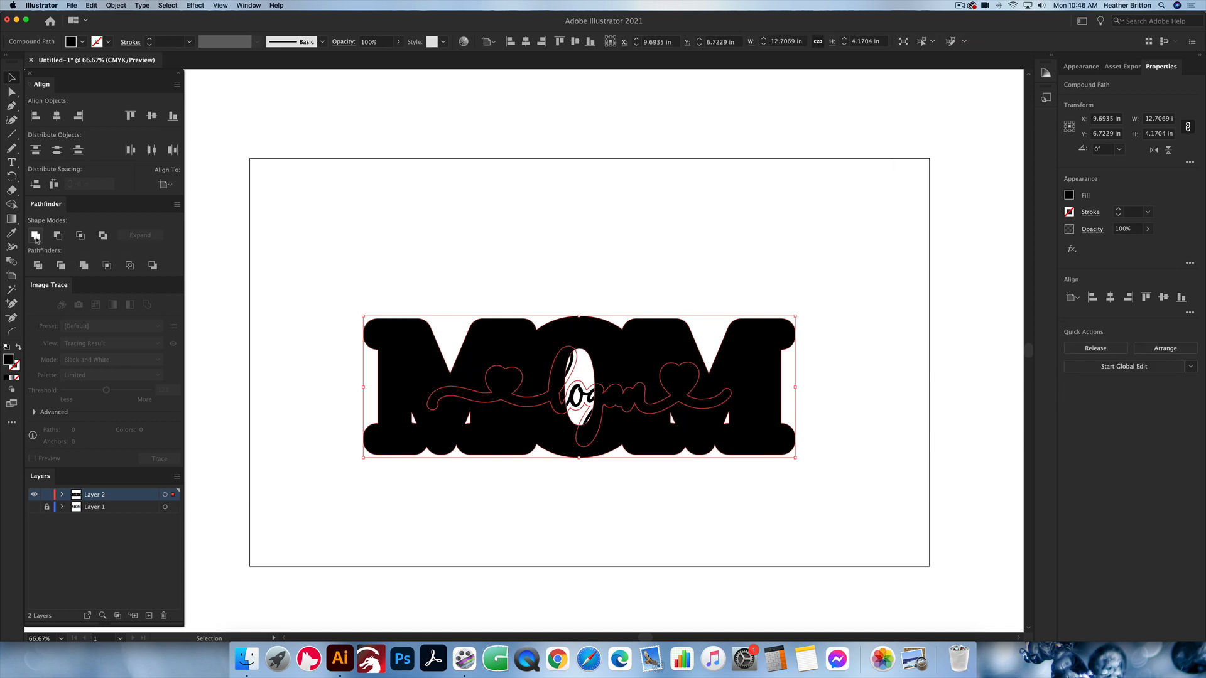
left_click(497, 249)
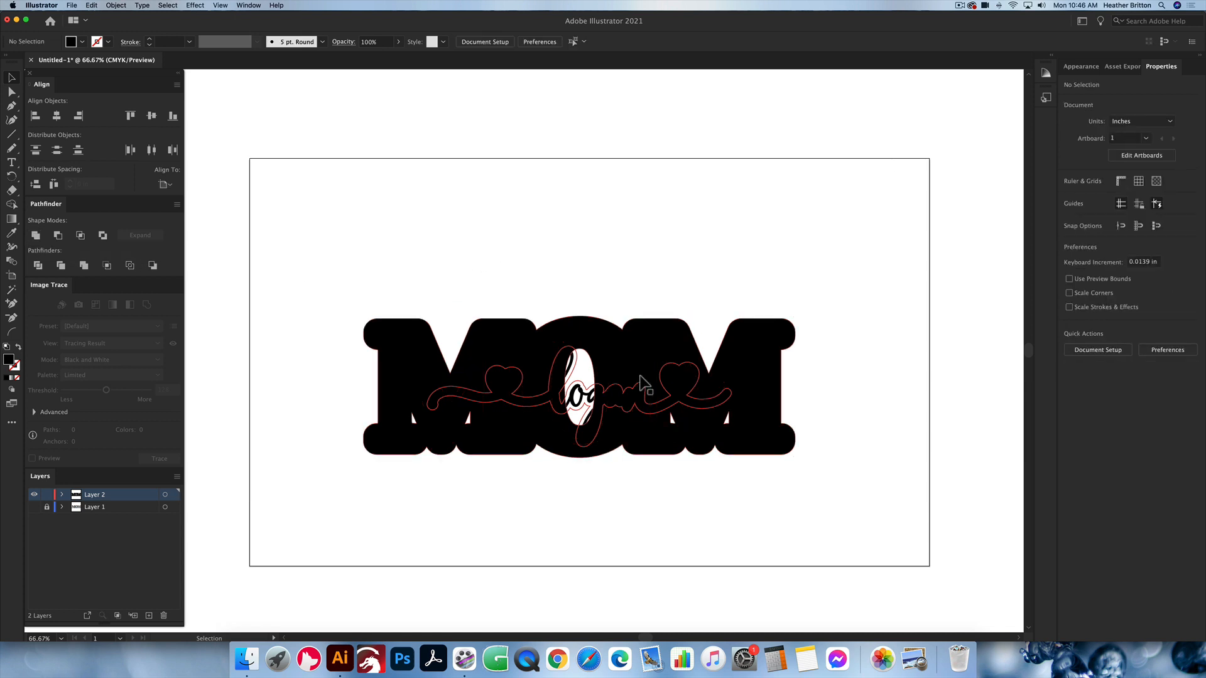
Step: Give the united MOM shape the same unfilled 1 pt red stroke as the script name's outline by sampling it with the Eyedropper
left_click(676, 347)
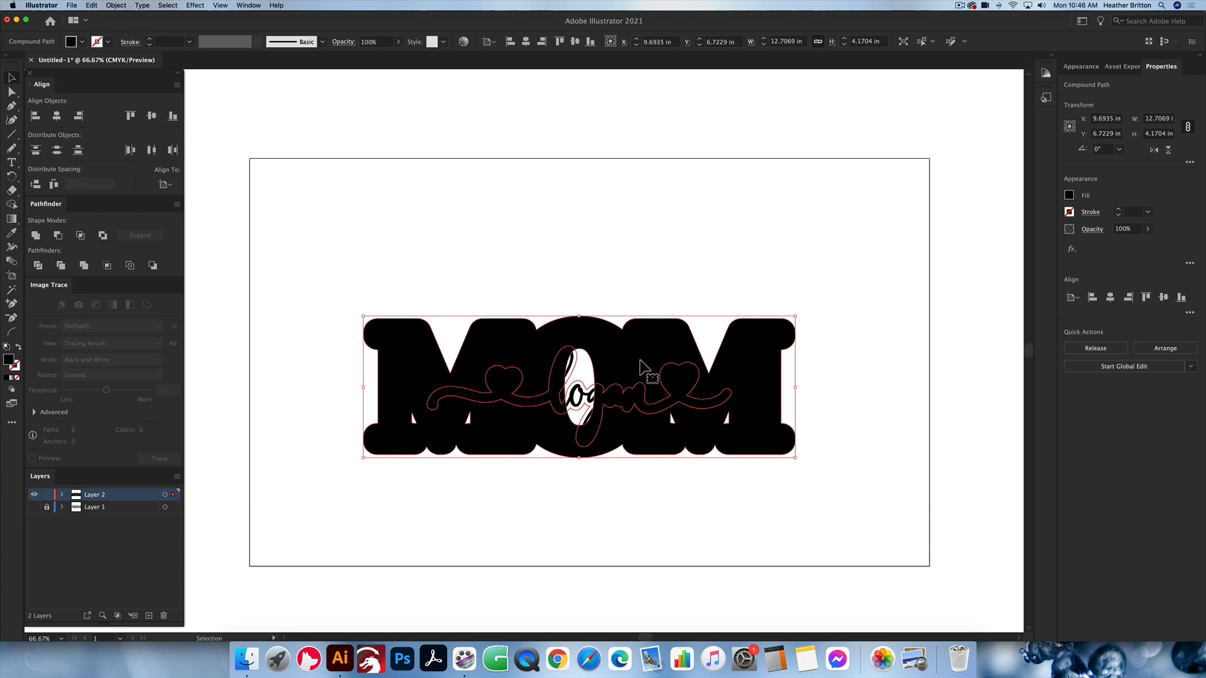
key("i")
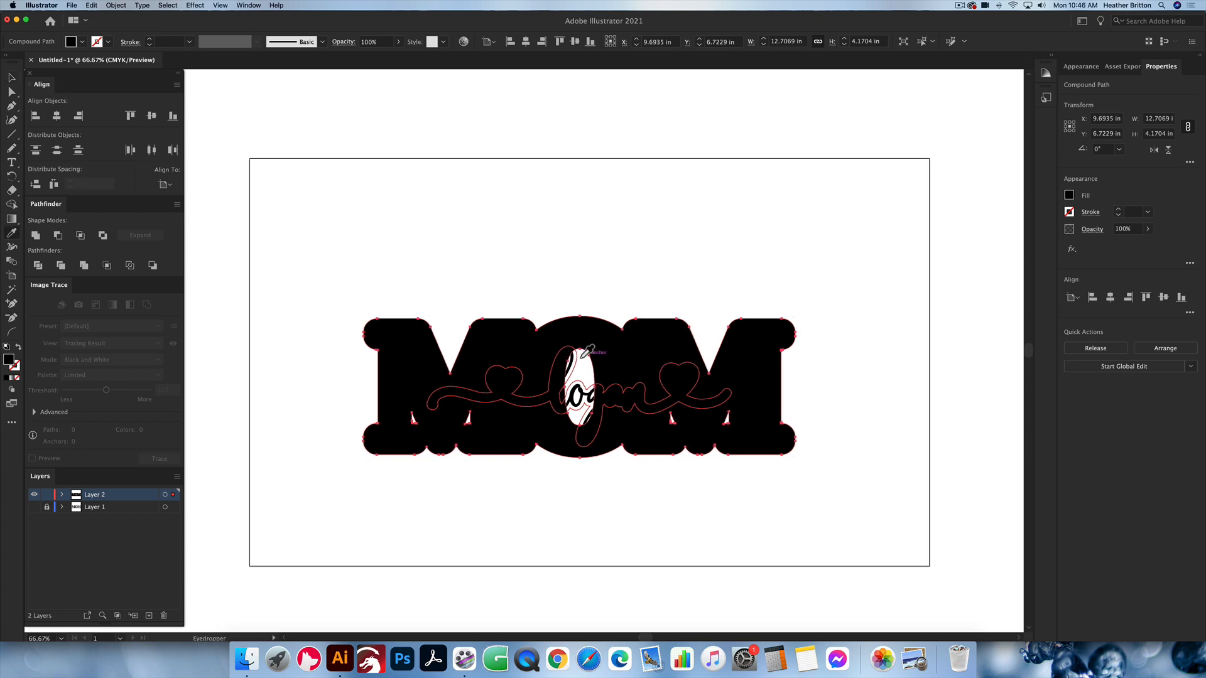
scroll(580, 363, "left", 1)
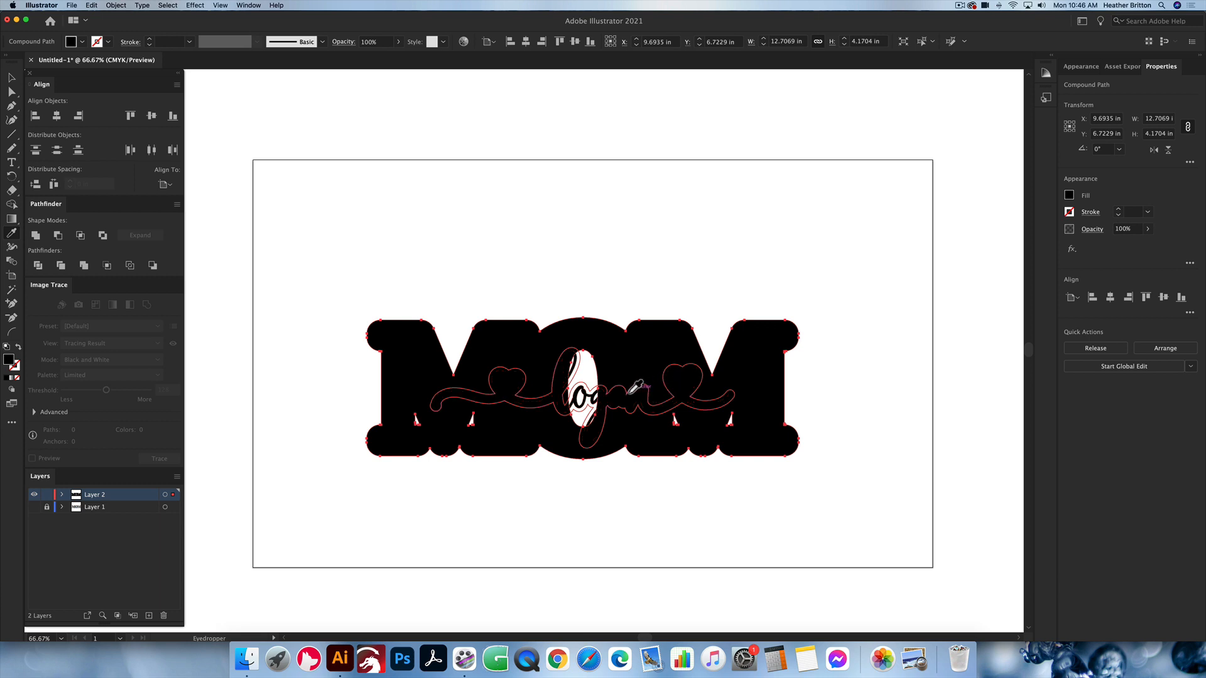
left_click(590, 383)
key("v")
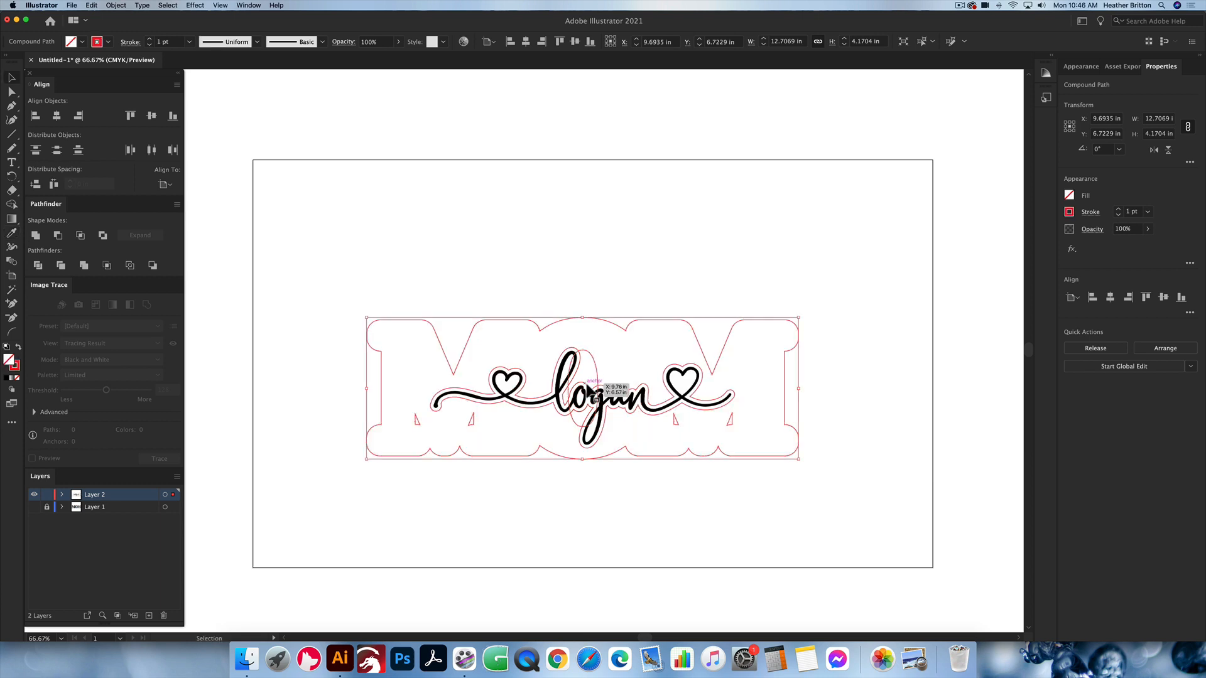
left_click(614, 249)
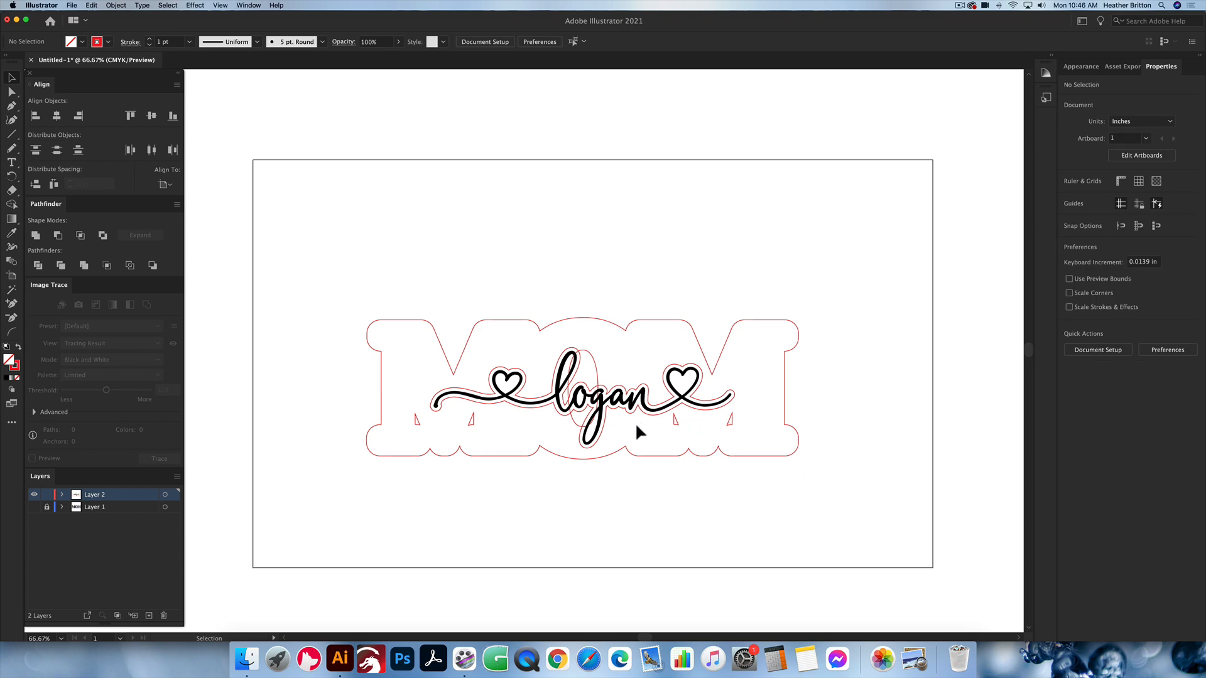
Step: In Outline view, delete the two small triangular holes inside the first M of the backing shape
key("super+1")
key("a")
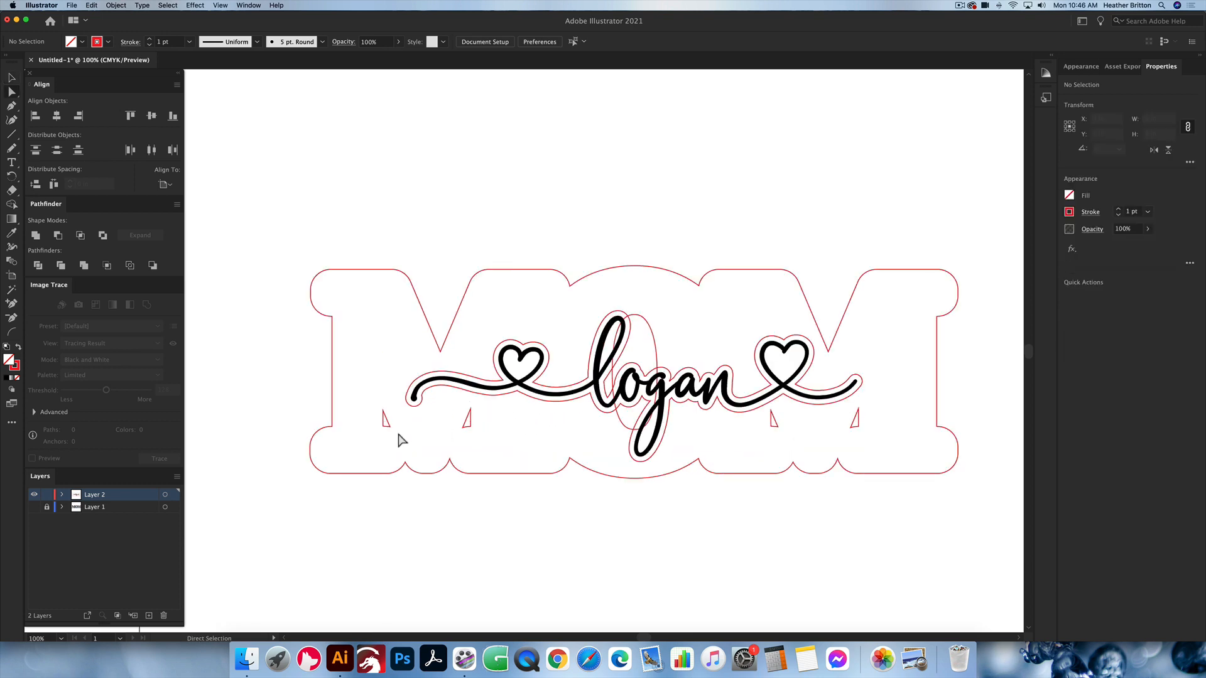
key("super+y")
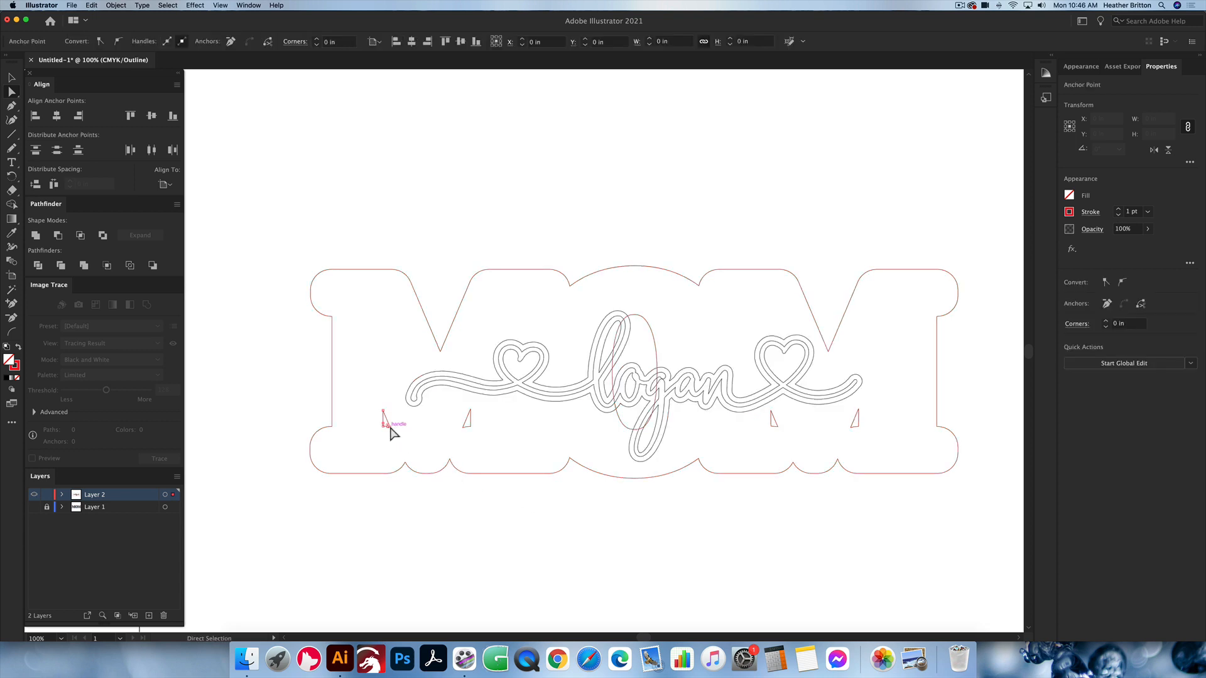
left_click_drag(386, 419, 470, 431)
key("Delete")
key("Delete")
scroll(490, 444, "up", 1)
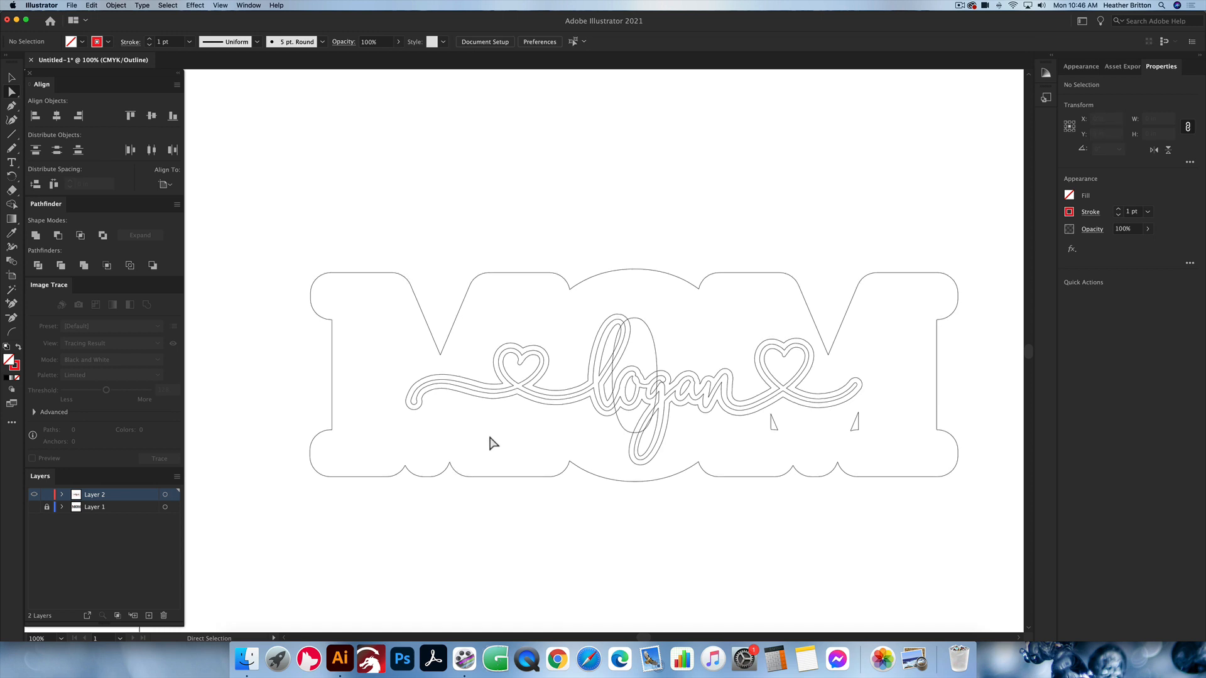
Step: Delete the O's inner oval and the two triangular holes inside the second M, and return to Preview view
left_click(653, 341)
key("Delete")
key("Delete")
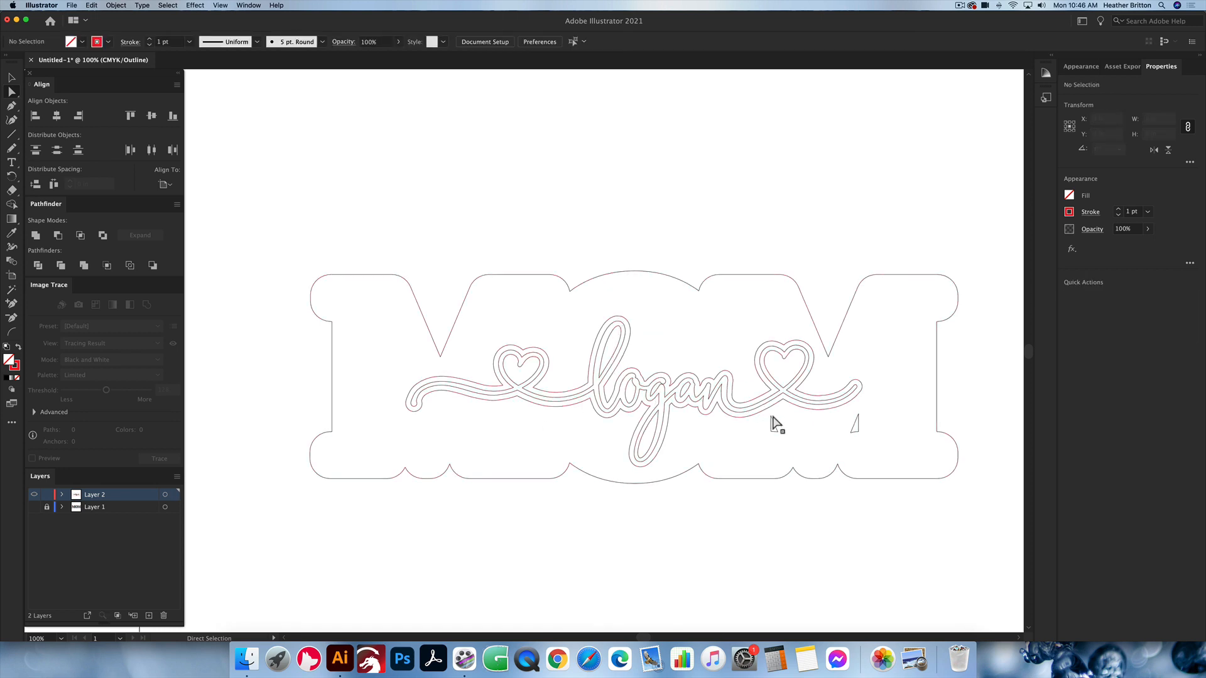
left_click(775, 426)
key("Delete")
left_click(856, 426)
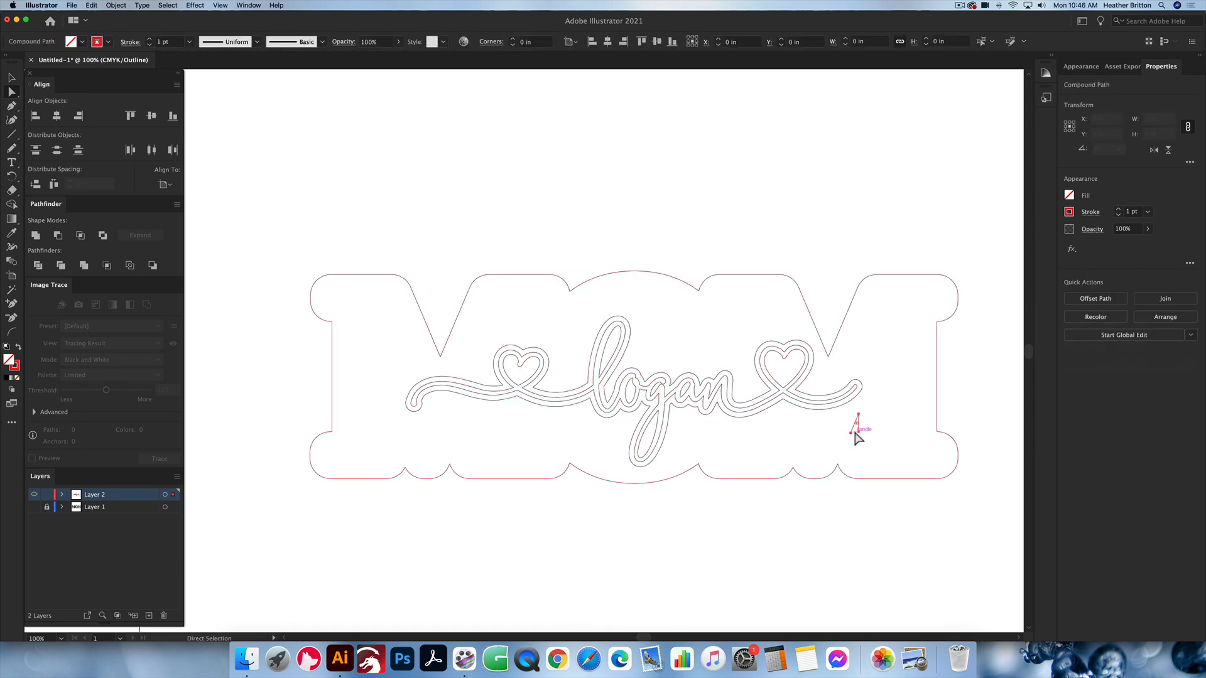
key("Delete")
key("super+y")
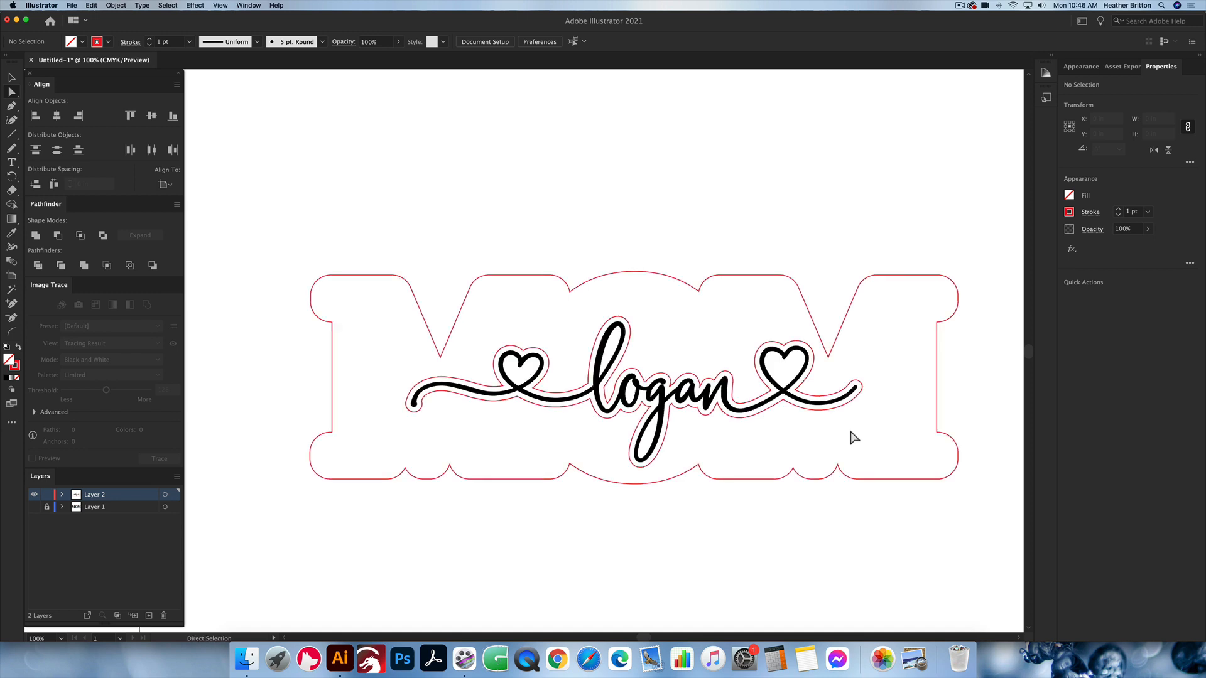
key("v")
left_click(830, 476)
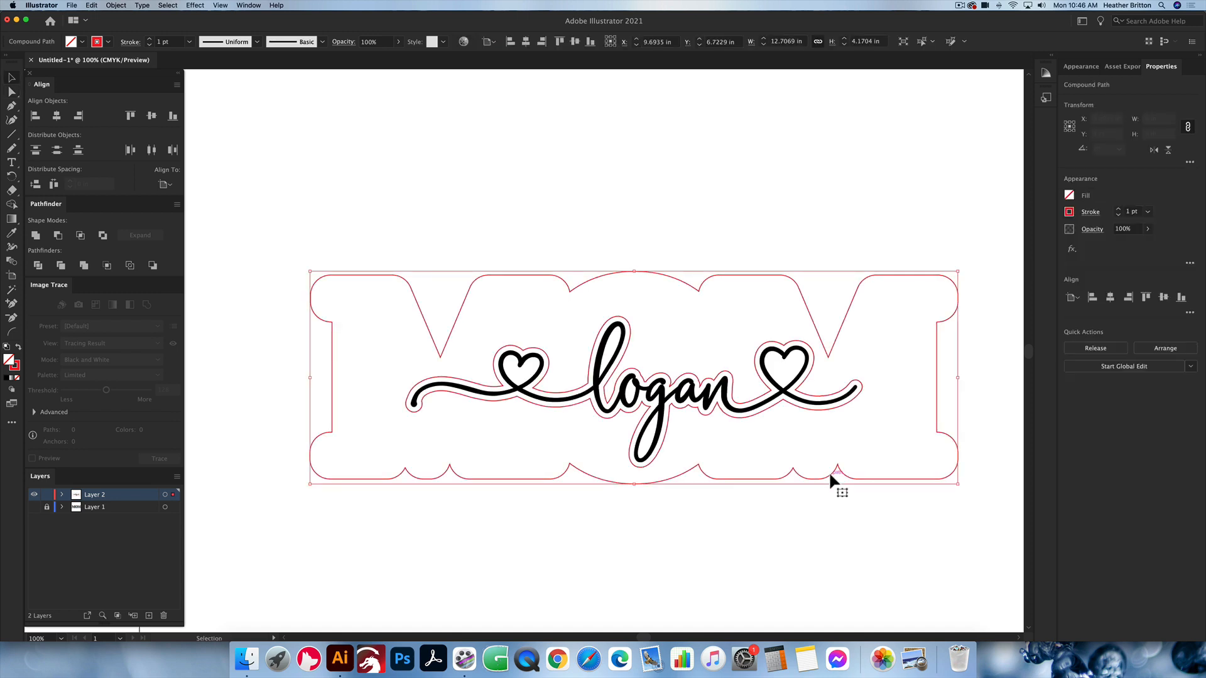
left_click(733, 412)
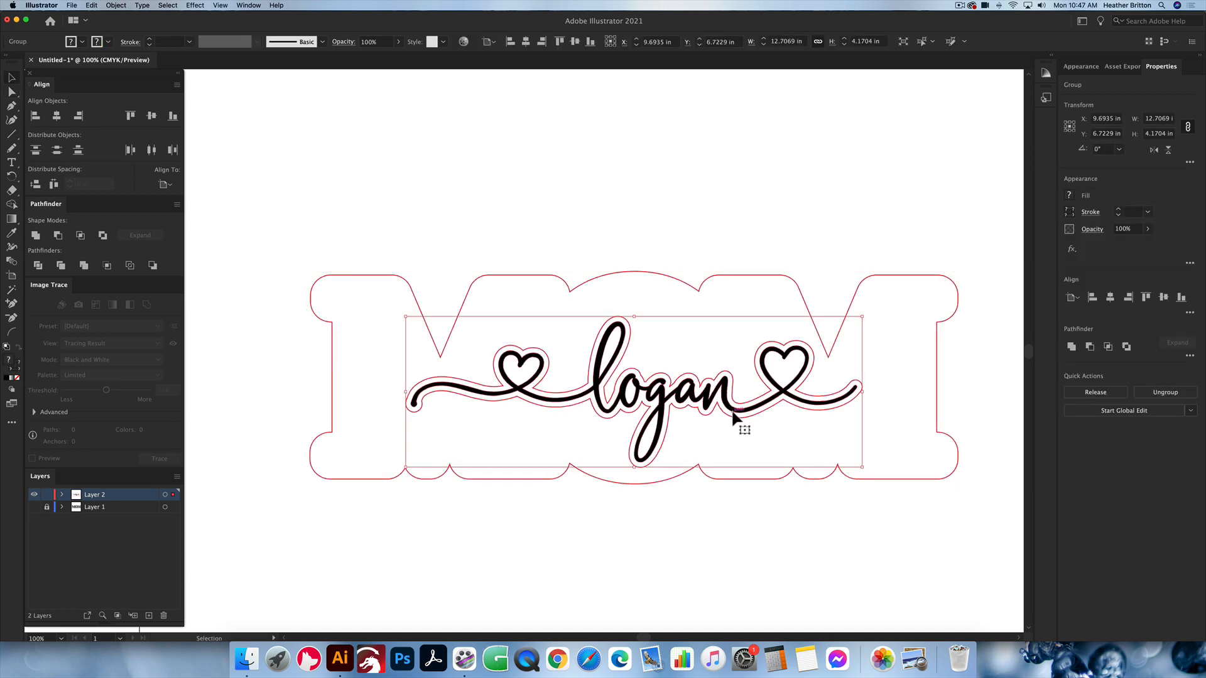
left_click(789, 519)
Step: Paste the solid black MOM lettering in place in front of its backing outline
key("a")
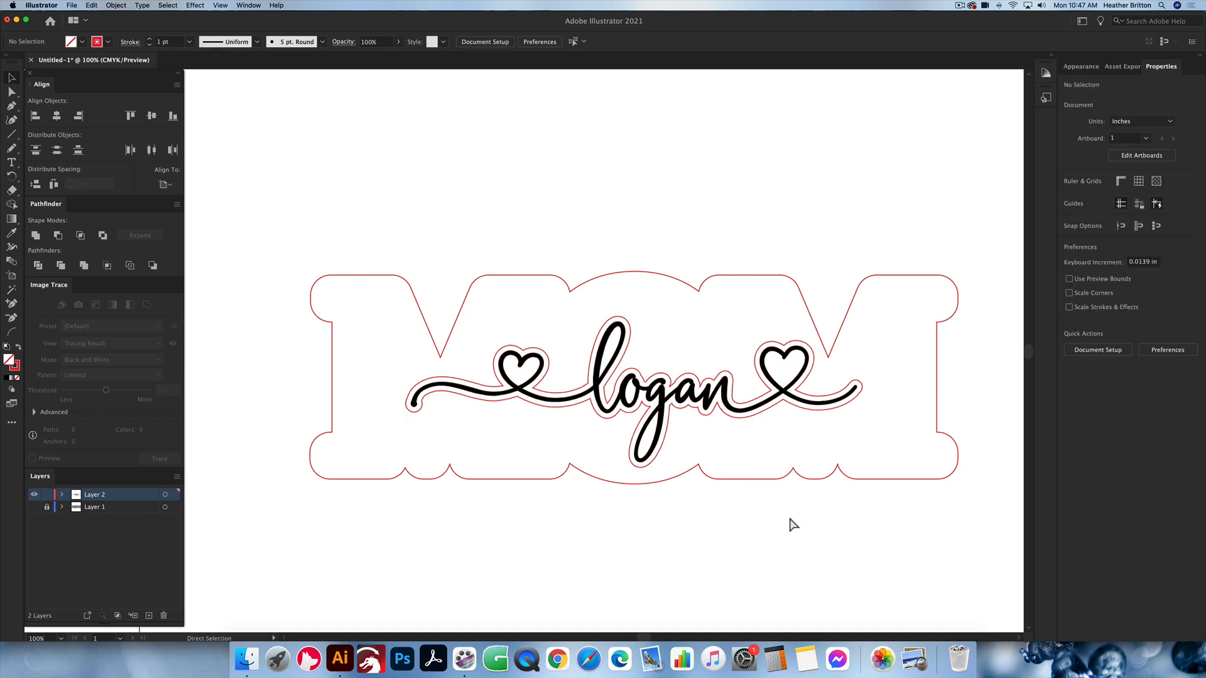
key("super+f")
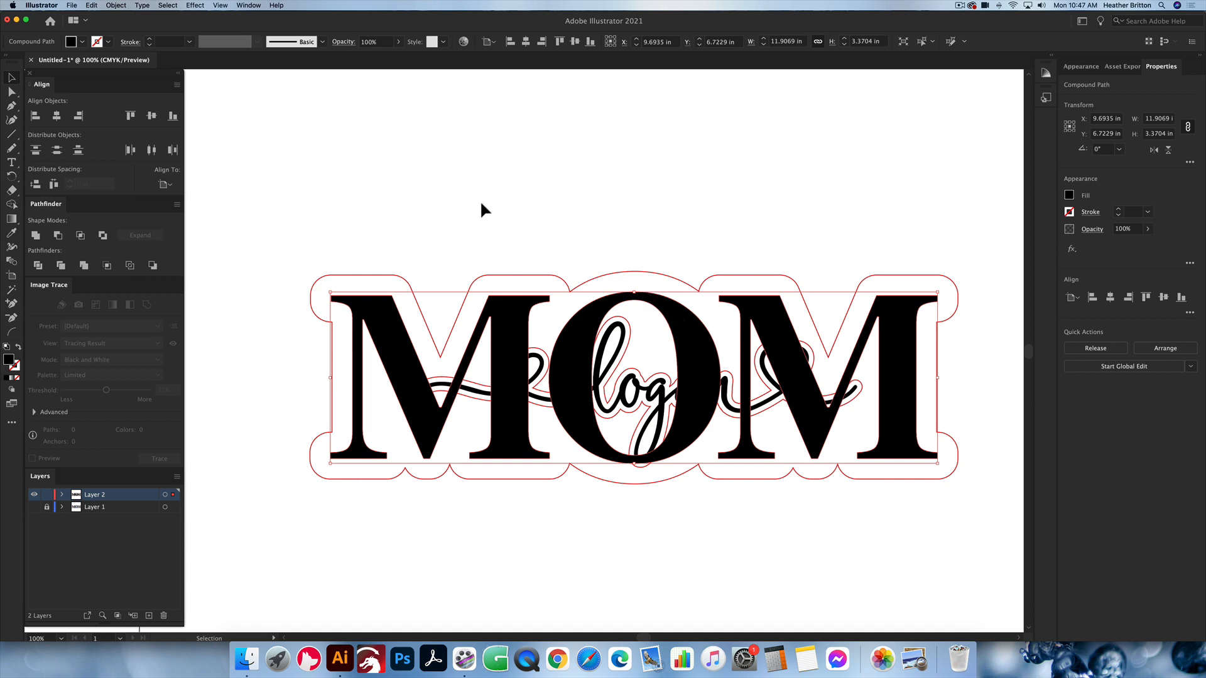
scroll(502, 199, "right", 1)
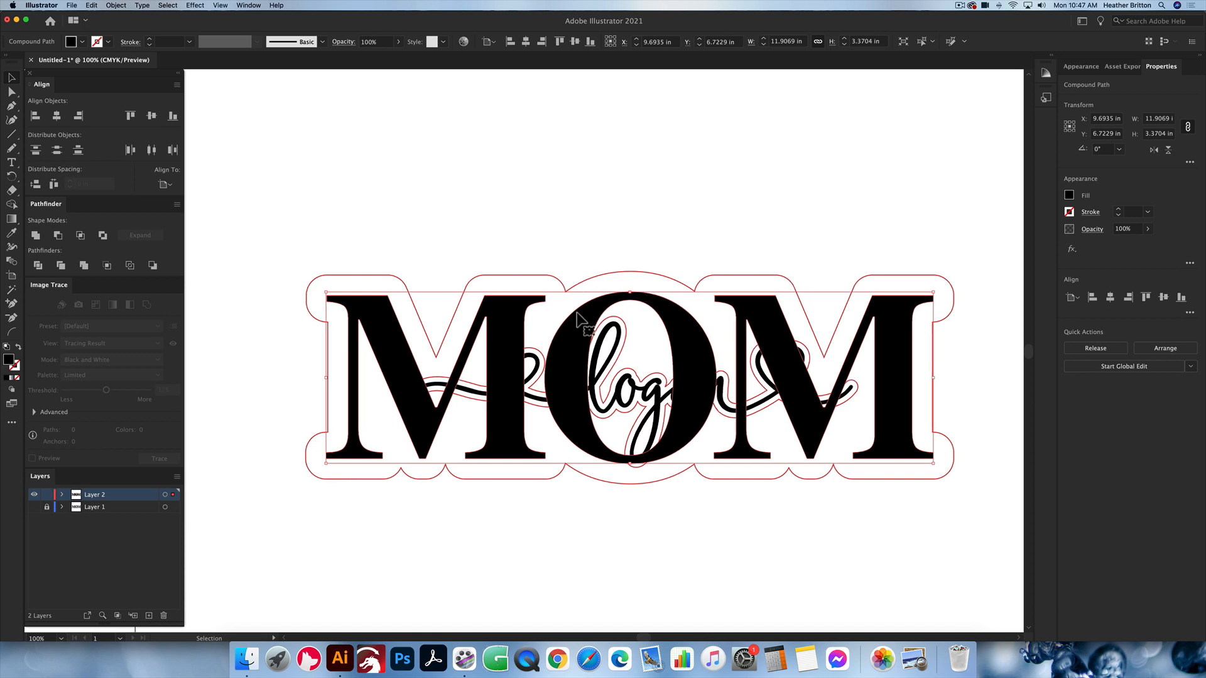
left_click(598, 217)
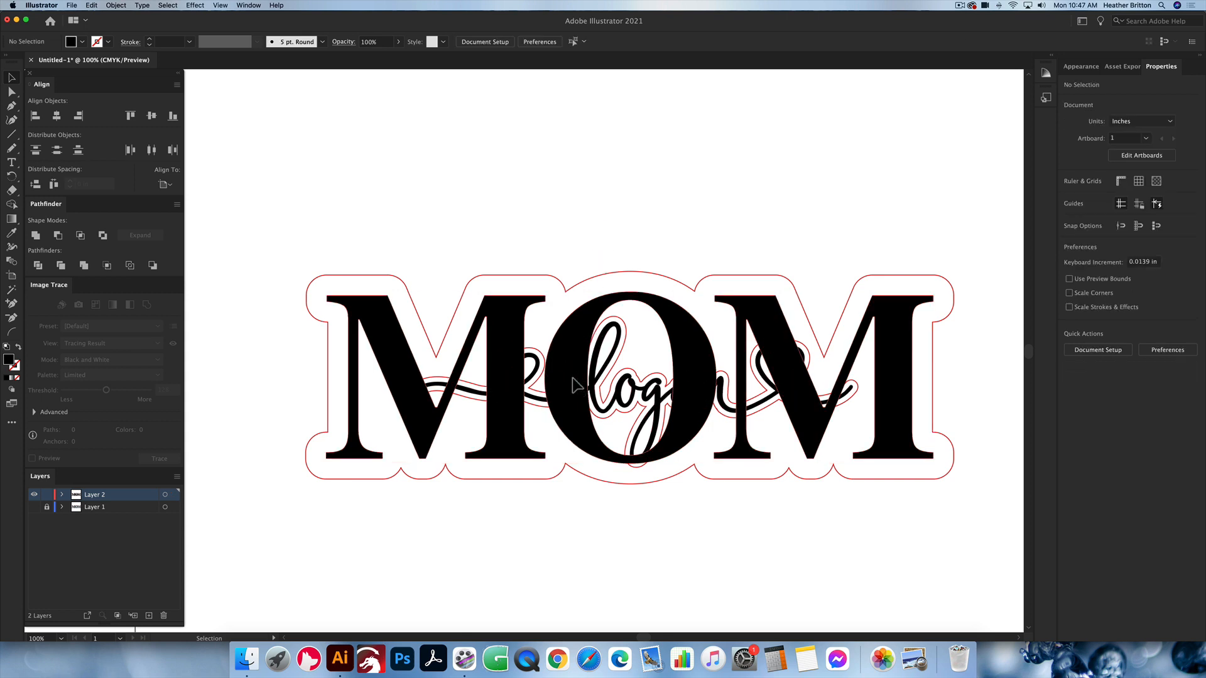
Step: Ungroup the script name and its red outline so they become separate compound paths
left_click(577, 383)
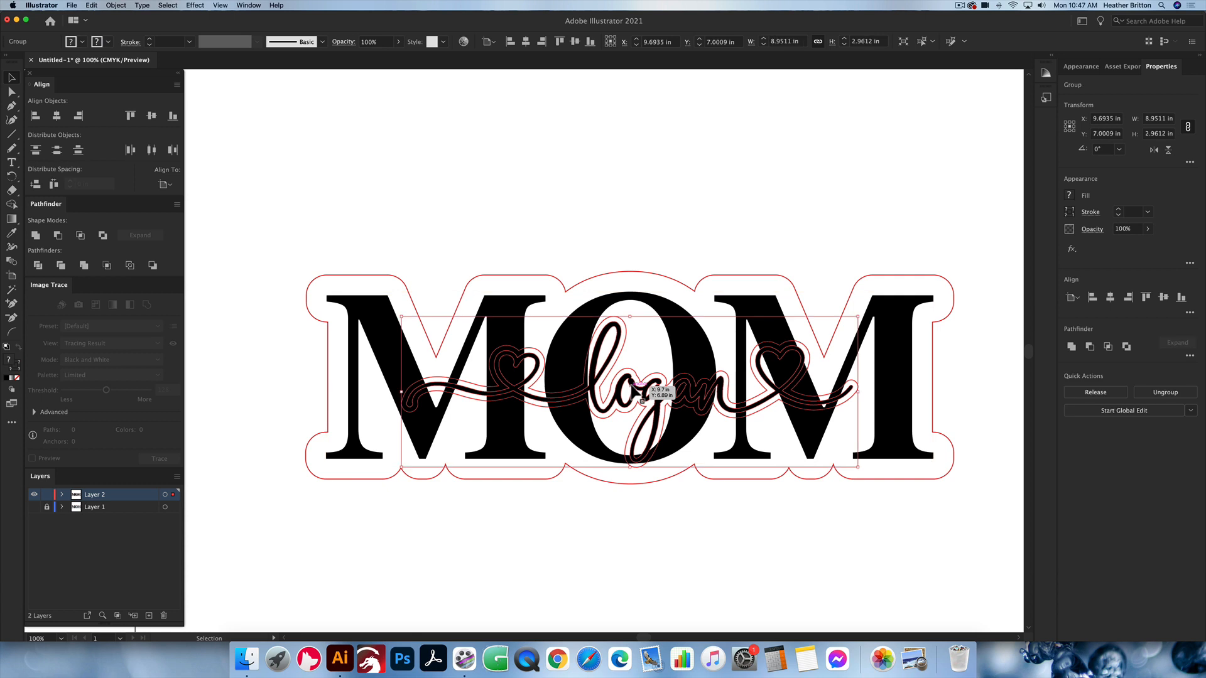
left_click(637, 382)
left_click(636, 387)
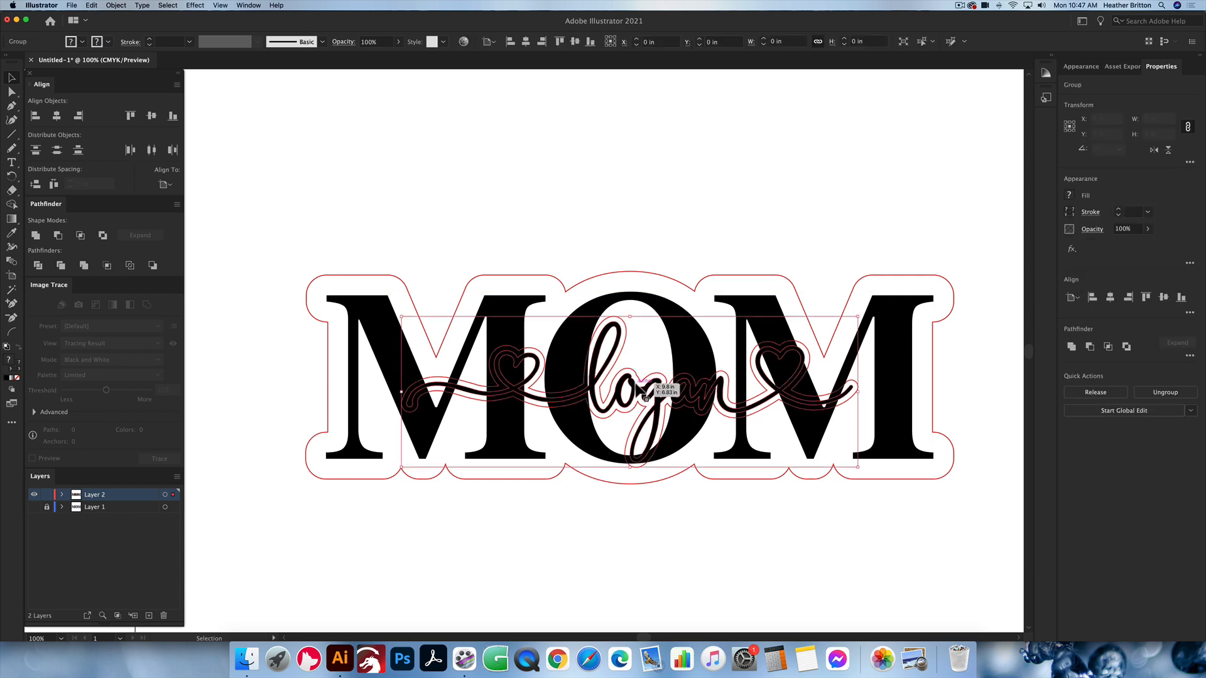
right_click(636, 388)
mouse_move(678, 501)
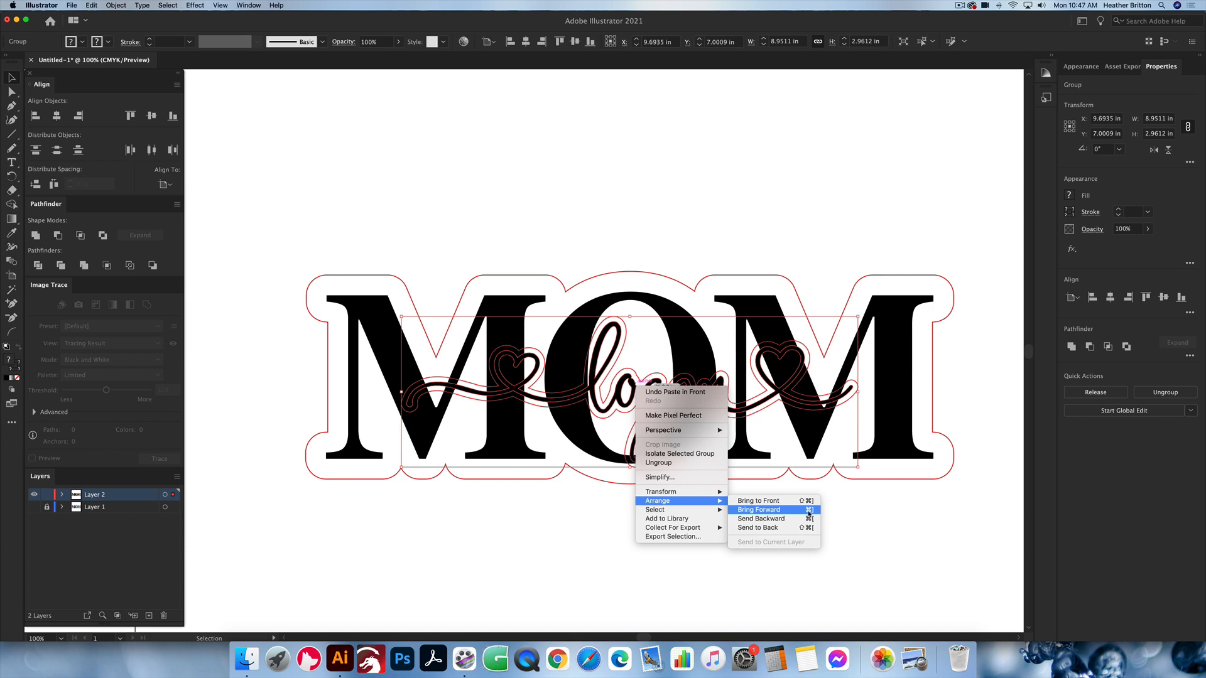
left_click(604, 529)
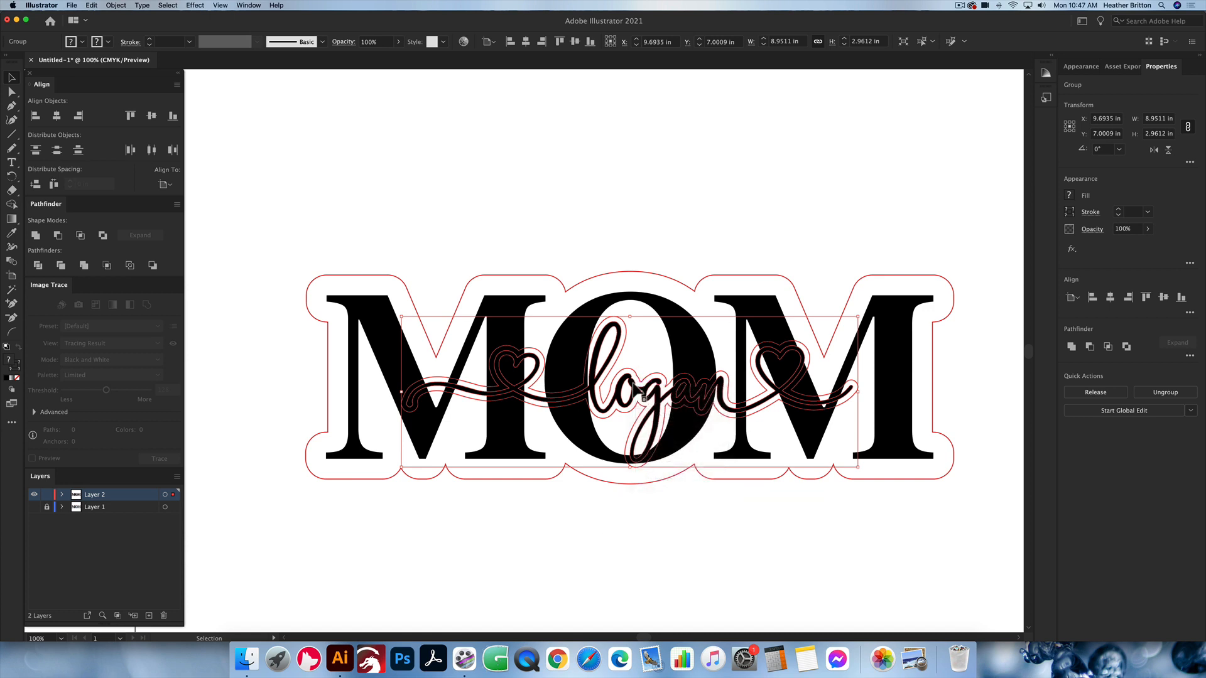
key("a")
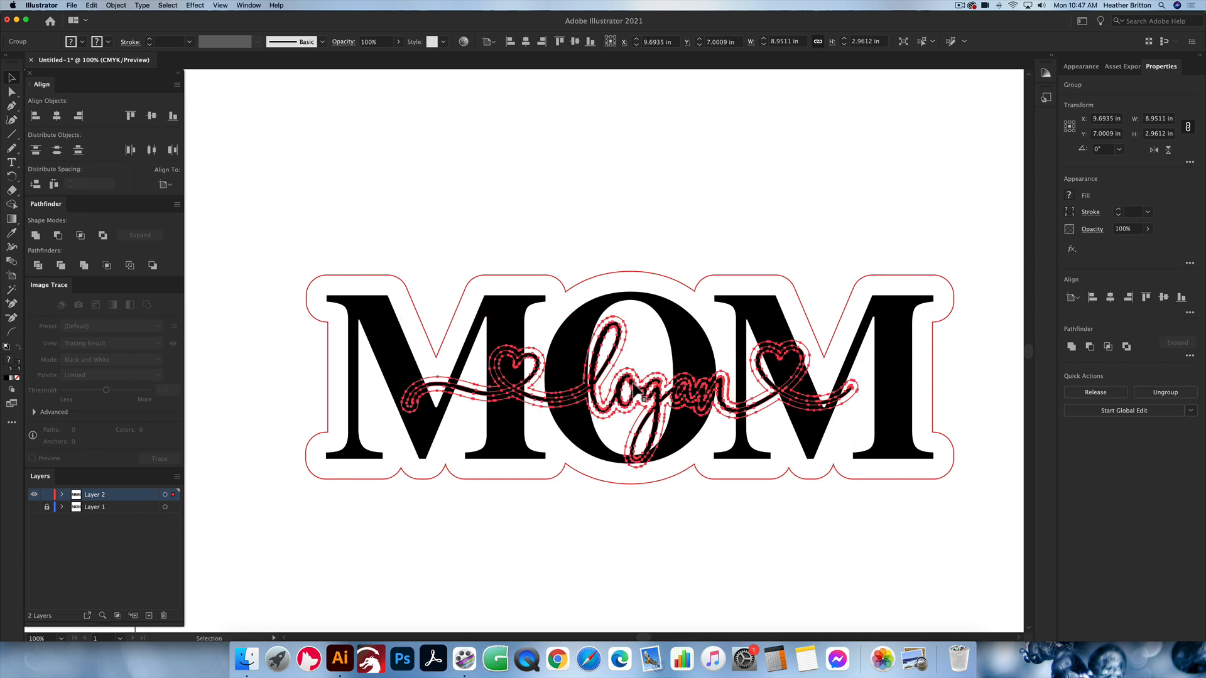
key("v")
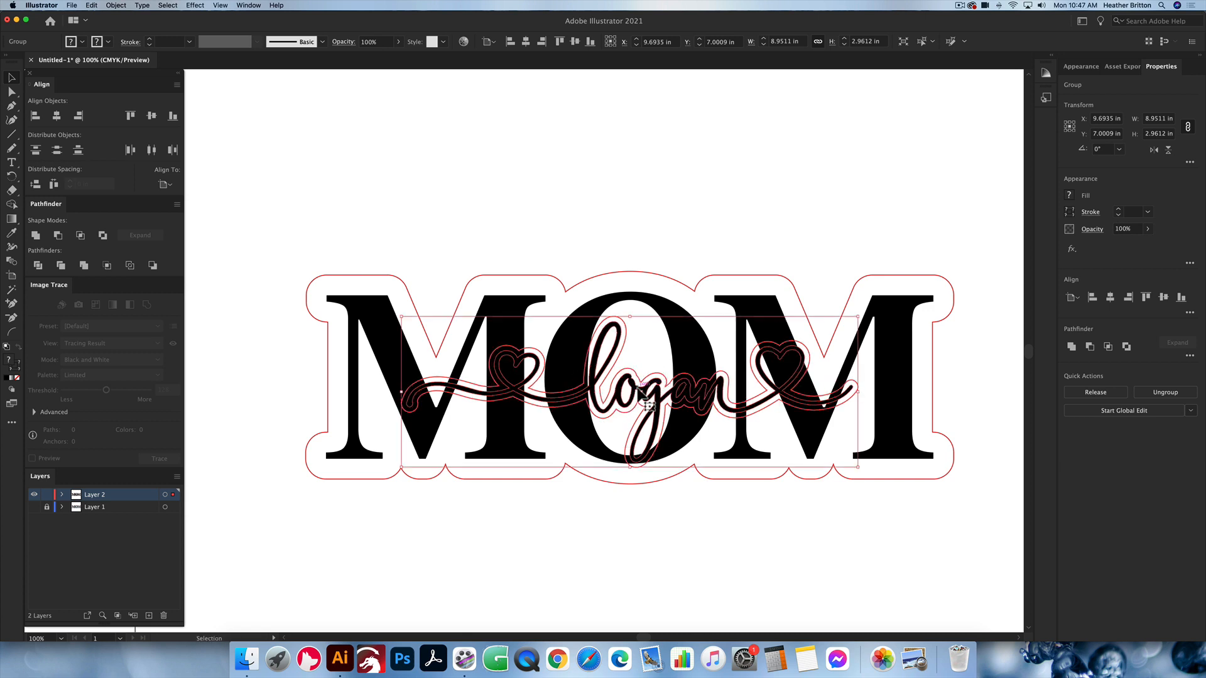
key("super+8")
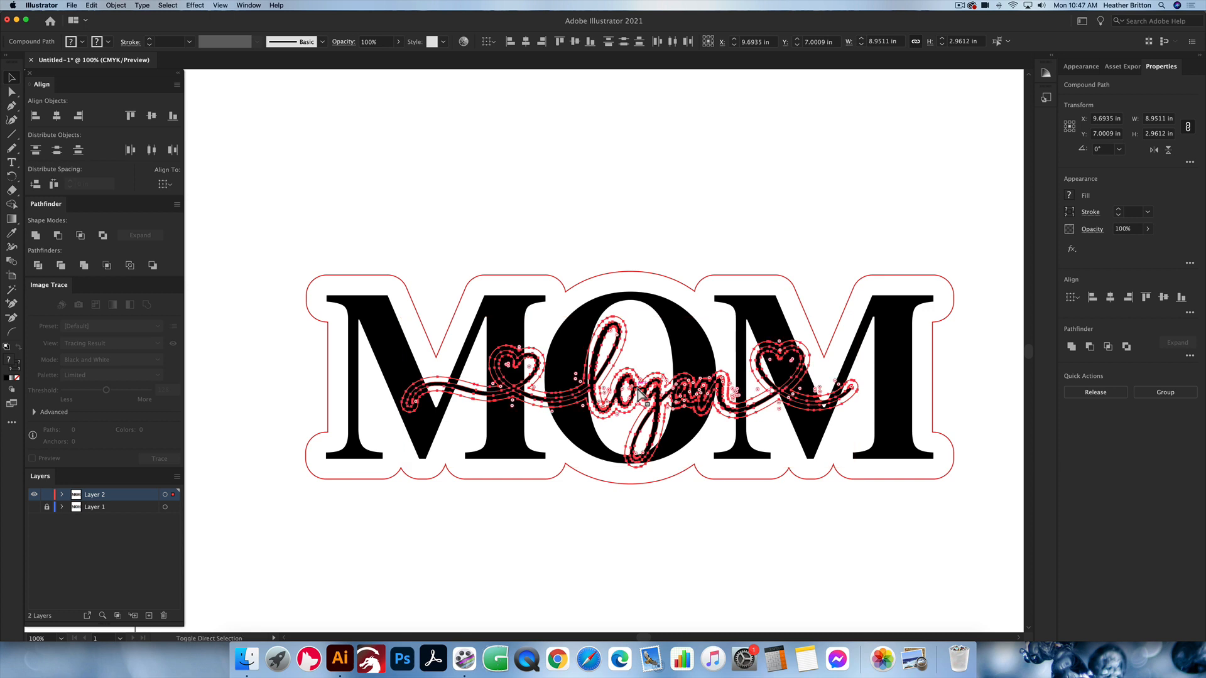
left_click(643, 349)
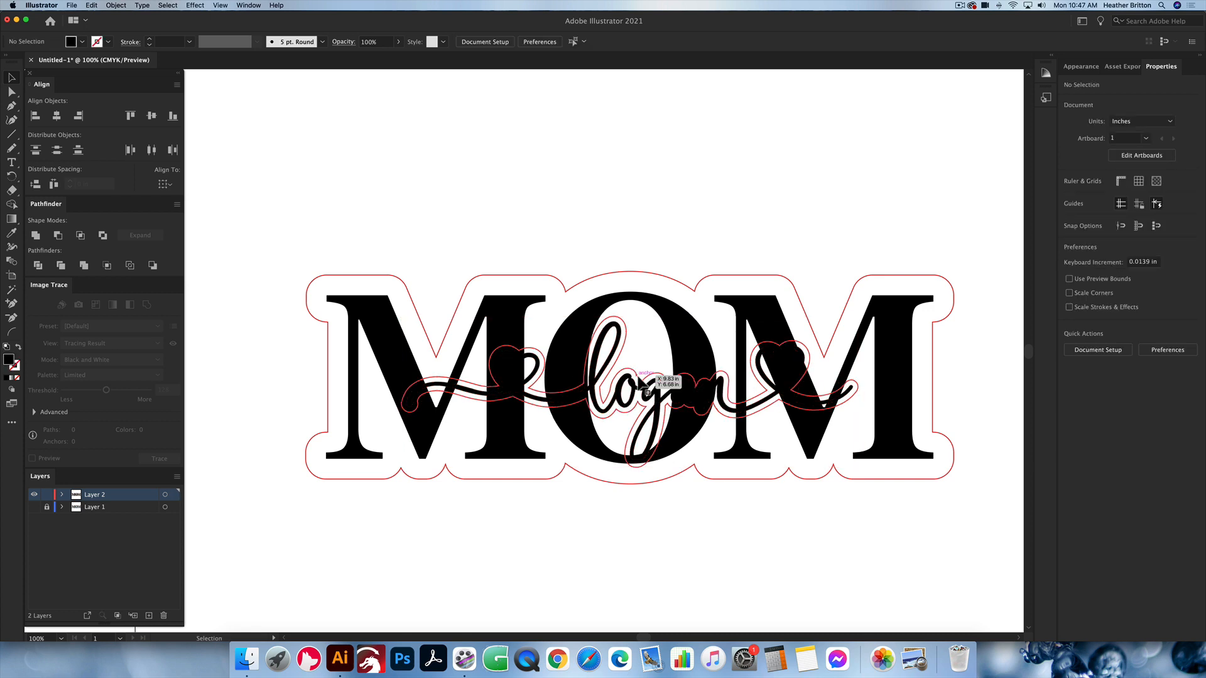
left_click_drag(640, 382, 676, 245)
key("super+z")
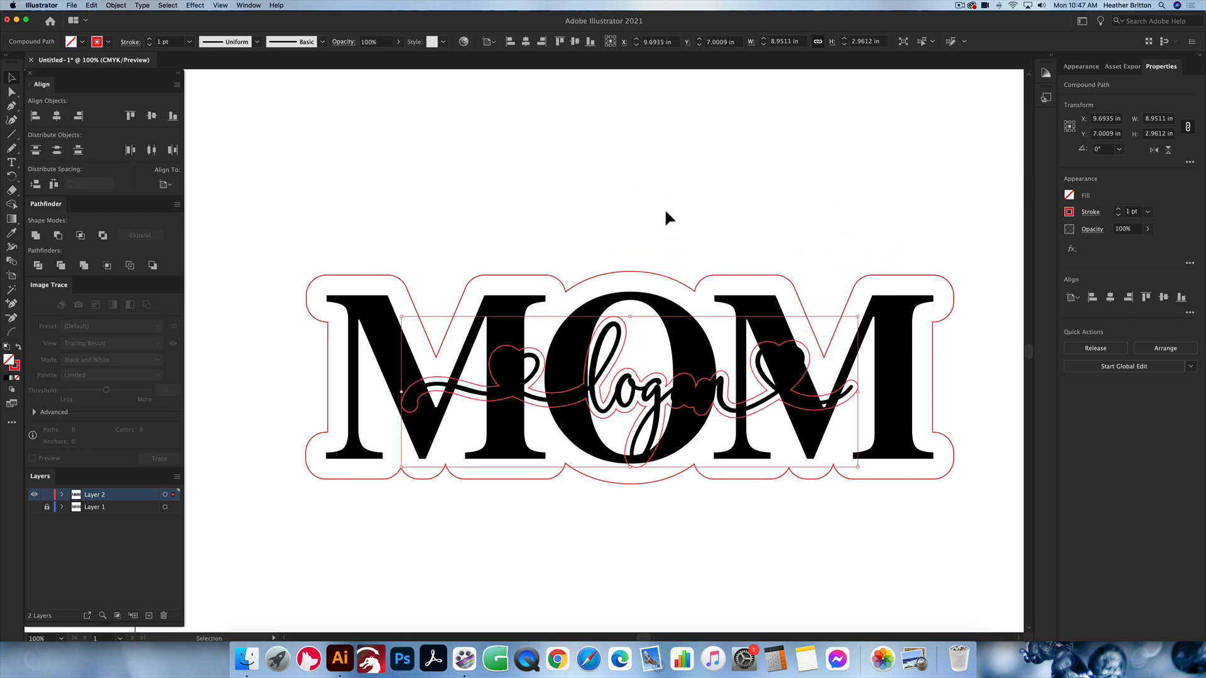
left_click(666, 209)
Step: Cut the script name's red outline out of the black MOM lettering with the Minus Front operation
left_click(647, 389)
left_click(691, 354, "shift")
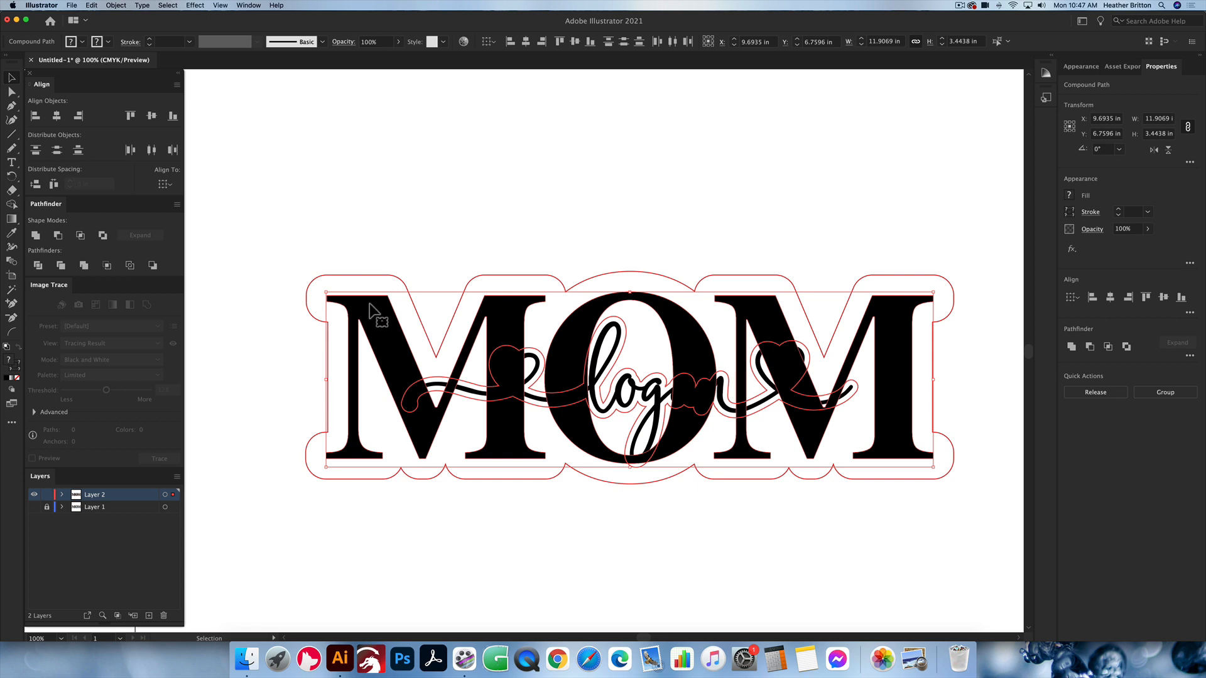
left_click(58, 236)
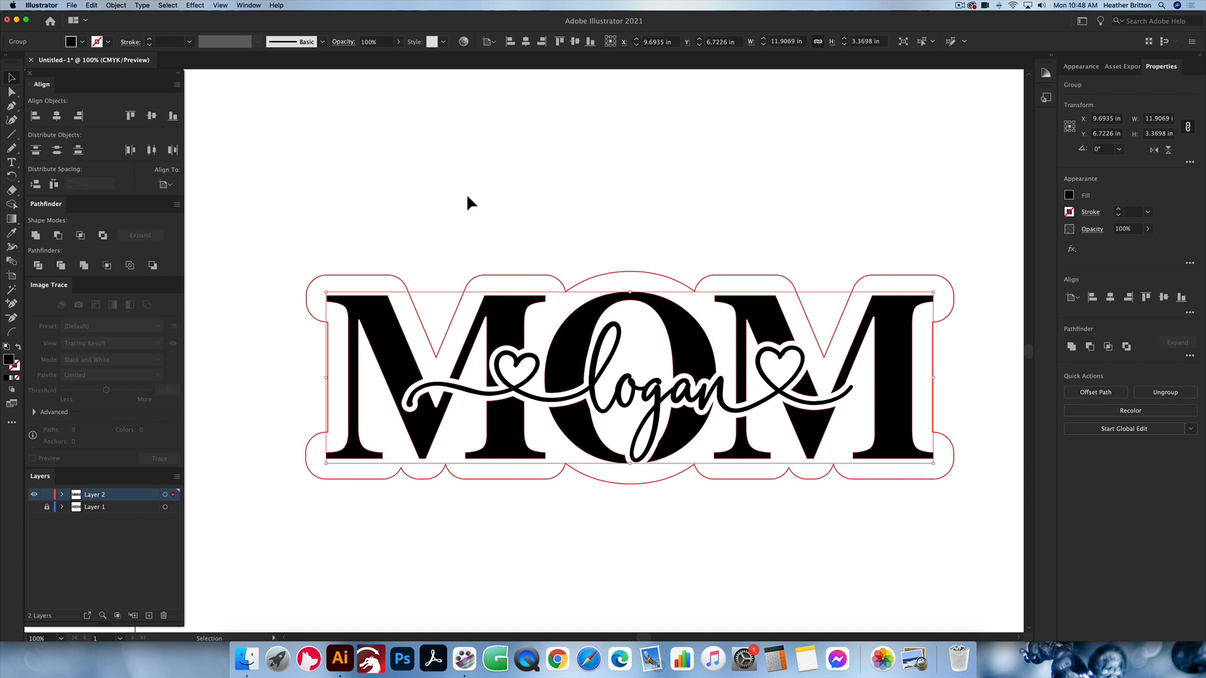
left_click(524, 182)
scroll(969, 409, "right", 1)
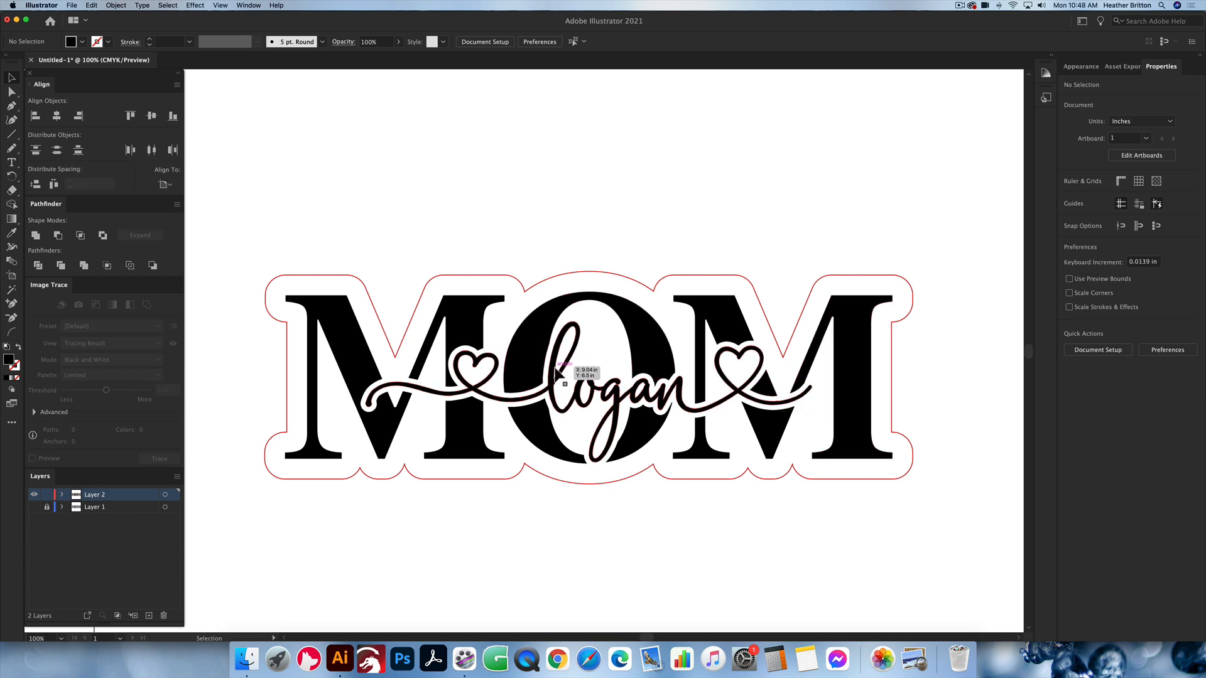
key("super+y")
key("super+y")
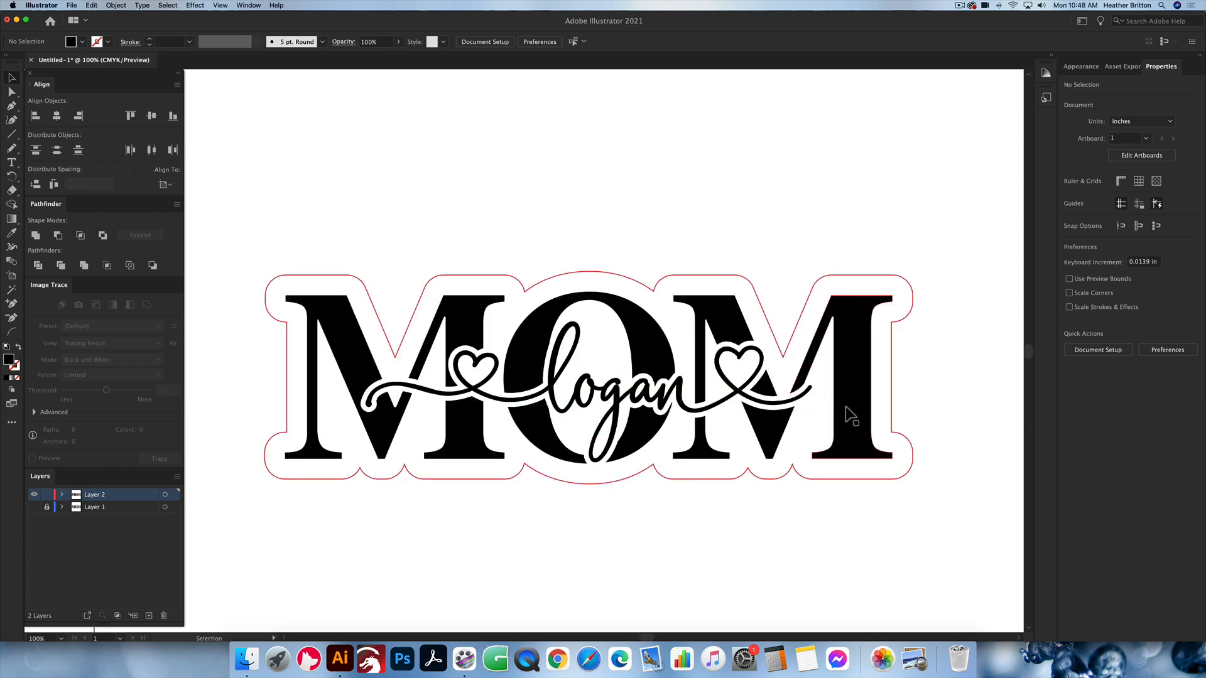
Step: Select the whole design: the cut MOM lettering, the script name and the red backing outline
scroll(851, 414, "down", 1)
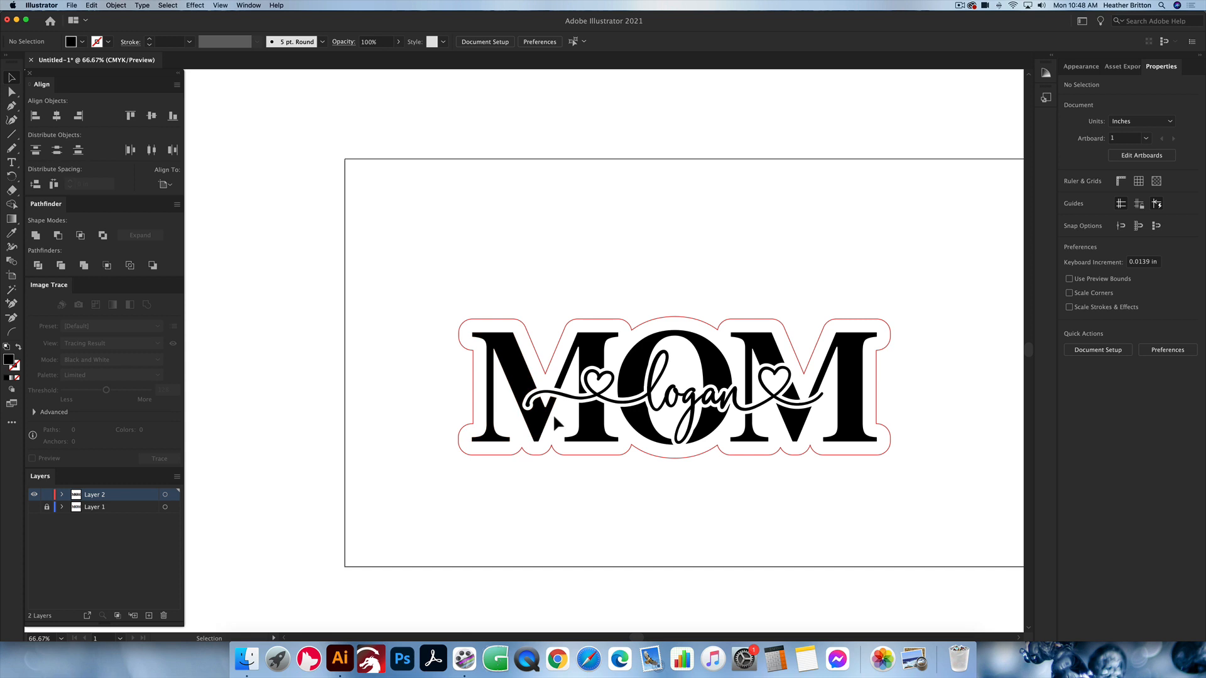
left_click(676, 318)
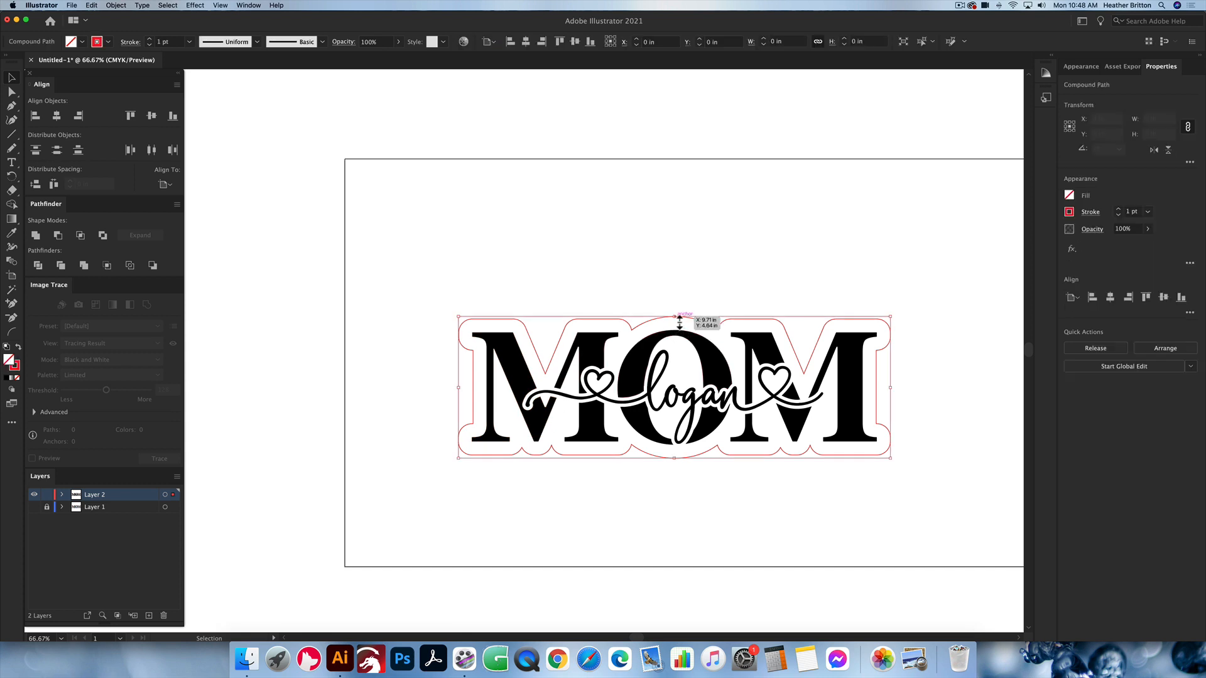
left_click(733, 253)
scroll(747, 256, "right", 3)
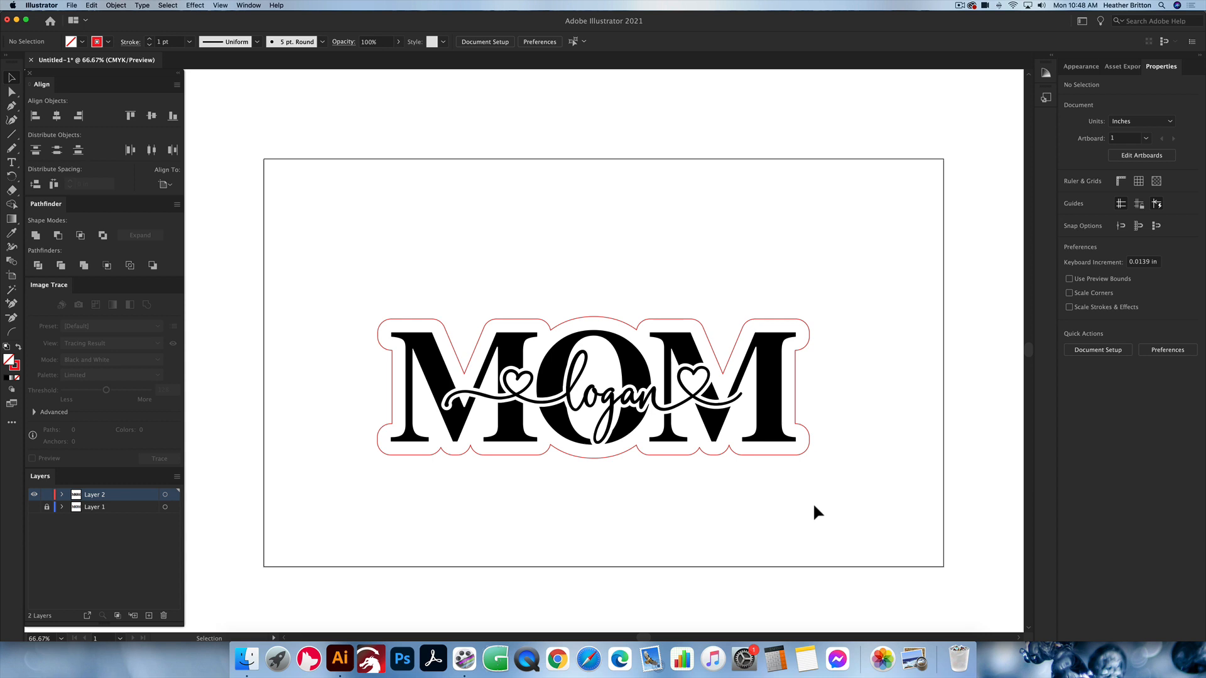
left_click_drag(818, 506, 363, 288)
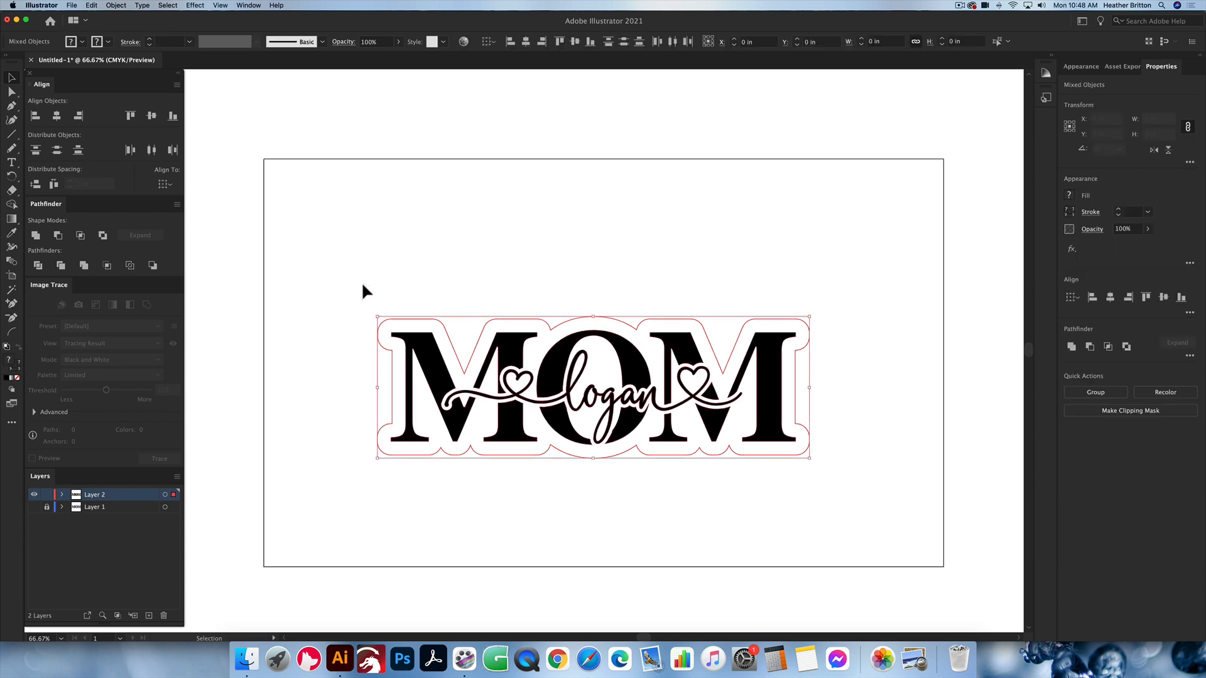
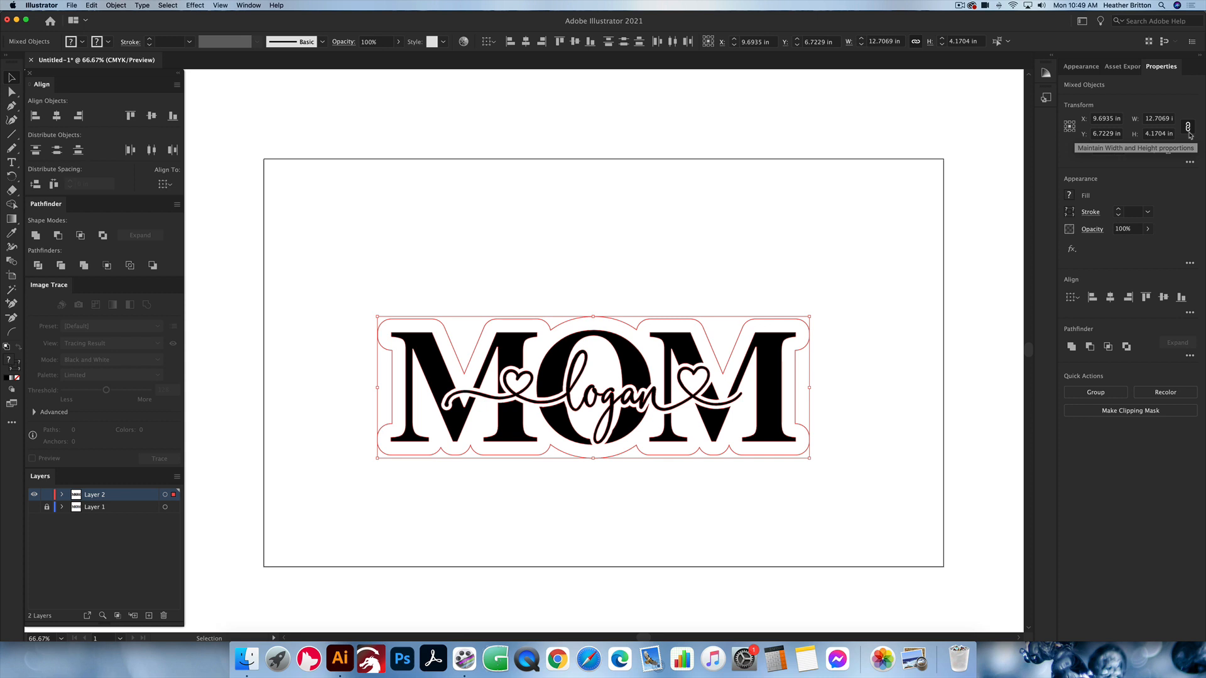
Step: Resize the whole MOM design proportionally to a width of 3 in and deselect it
left_click(1162, 119)
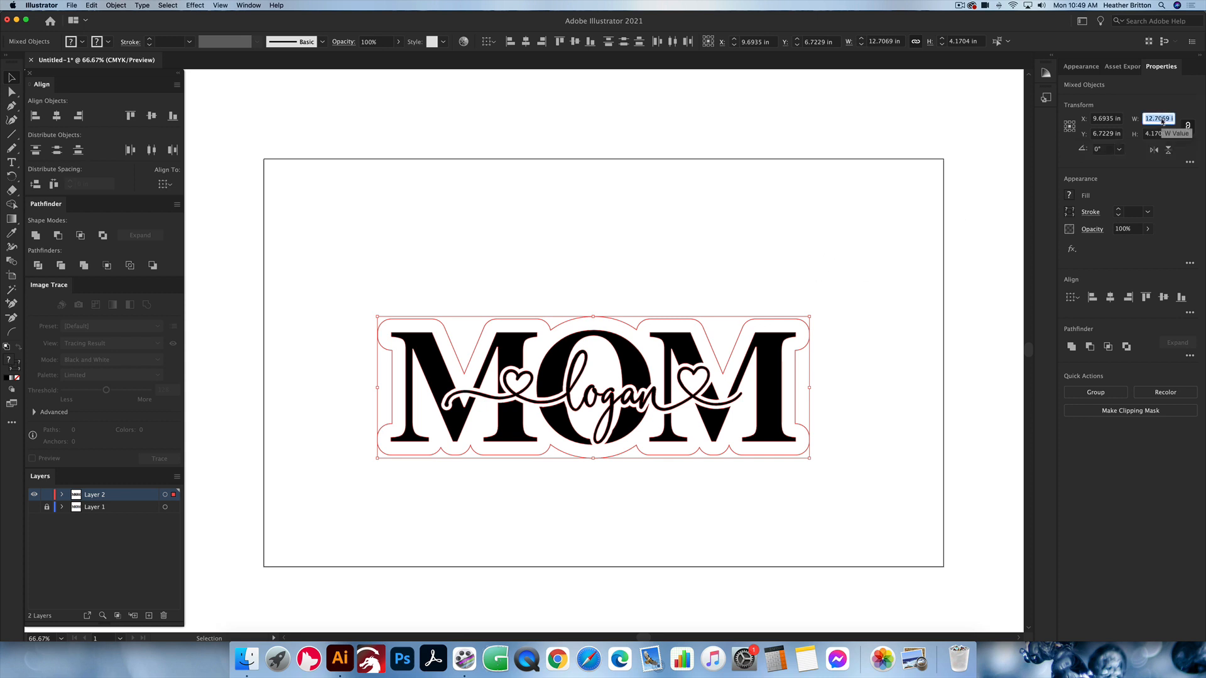
type("3")
key("Return")
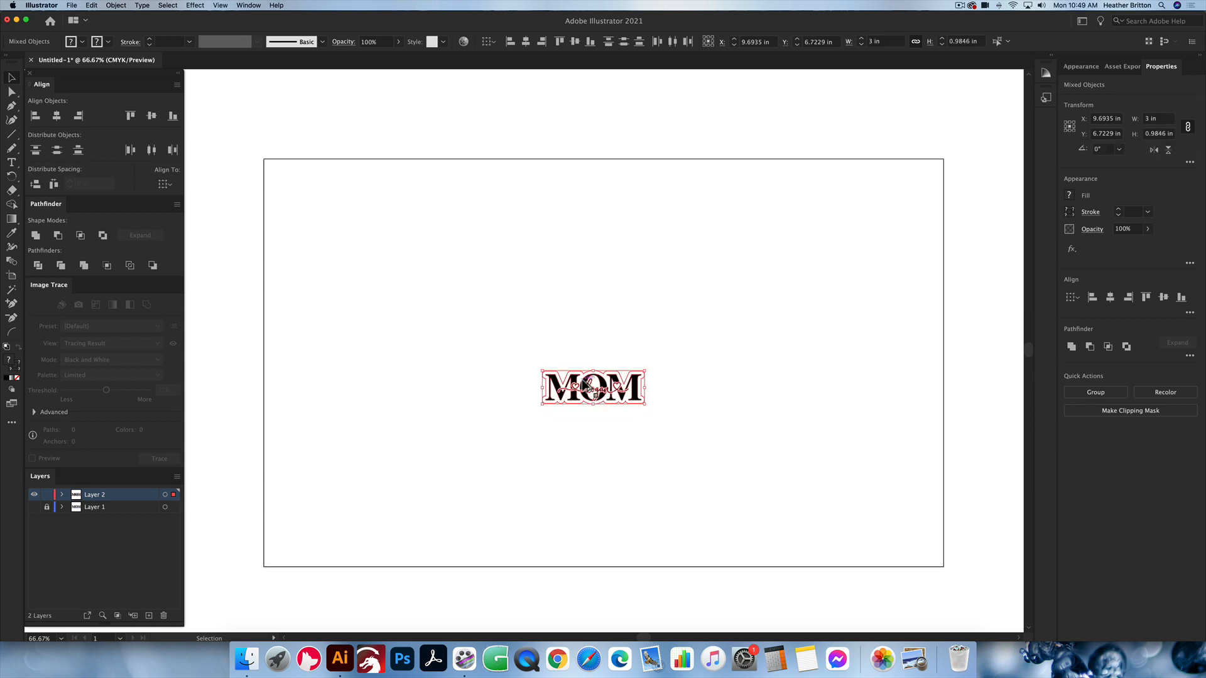
scroll(584, 385, "up", 5)
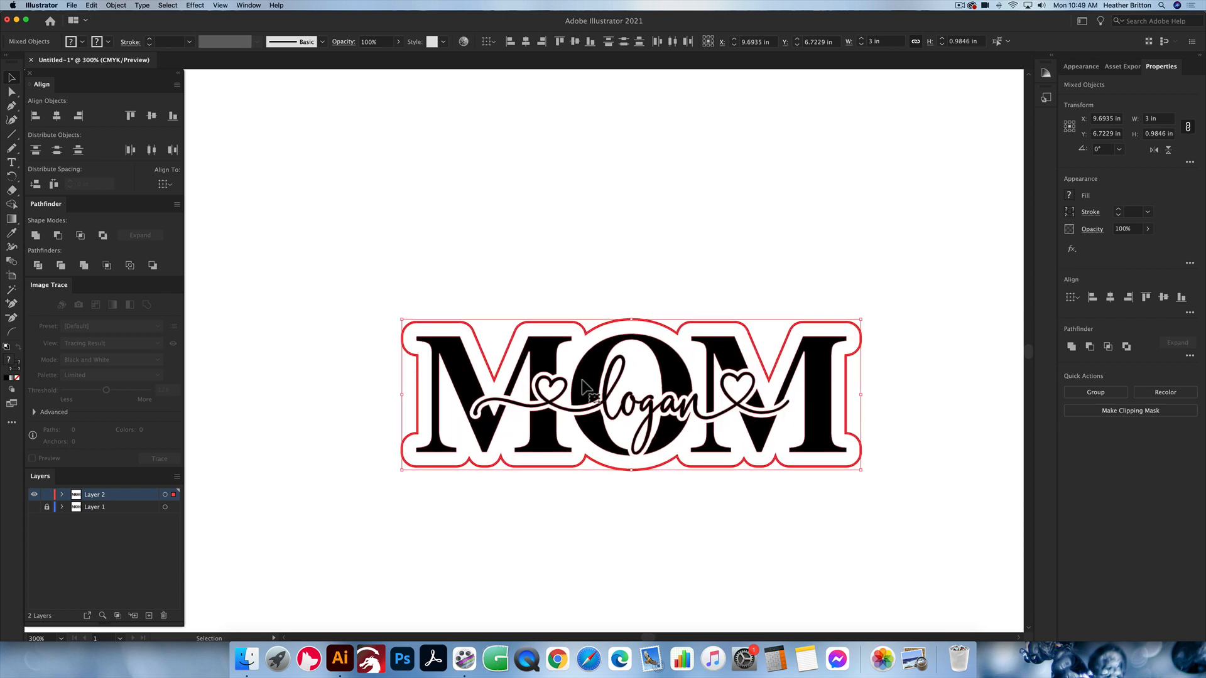
scroll(582, 380, "right", 3)
left_click(853, 405)
scroll(853, 407, "left", 1)
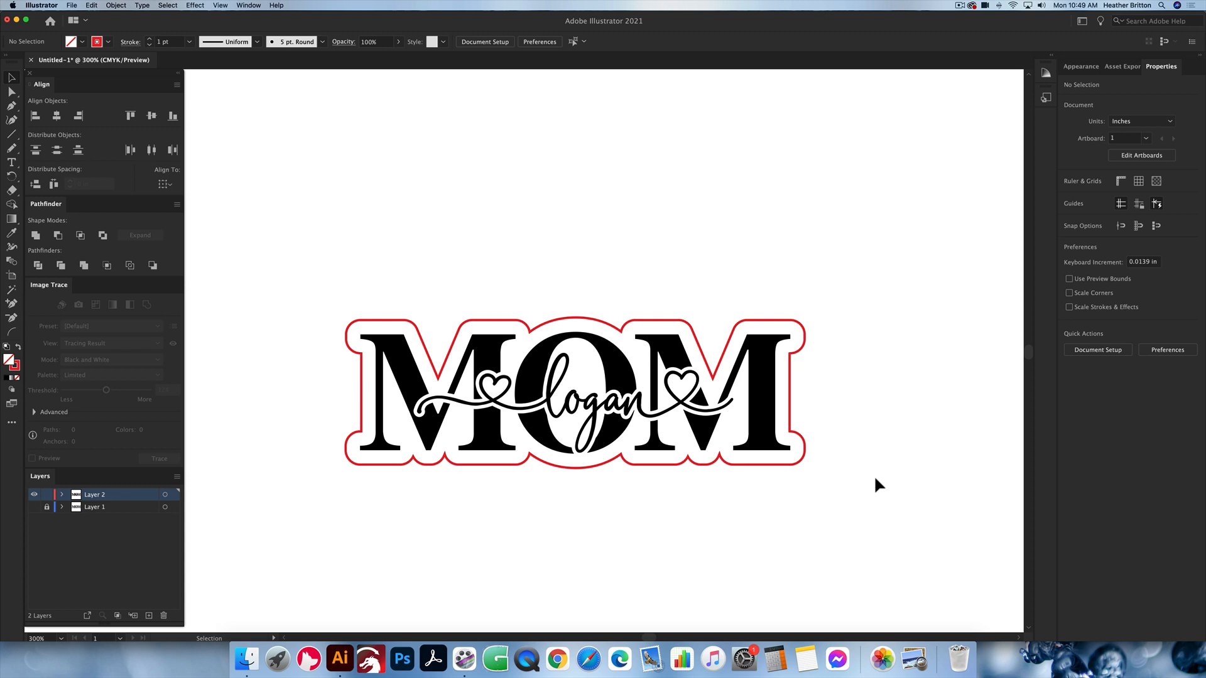
Step: Create a 0.25 by 0.25 in circle with the Ellipse tool in the empty area below the MOM design
key("l")
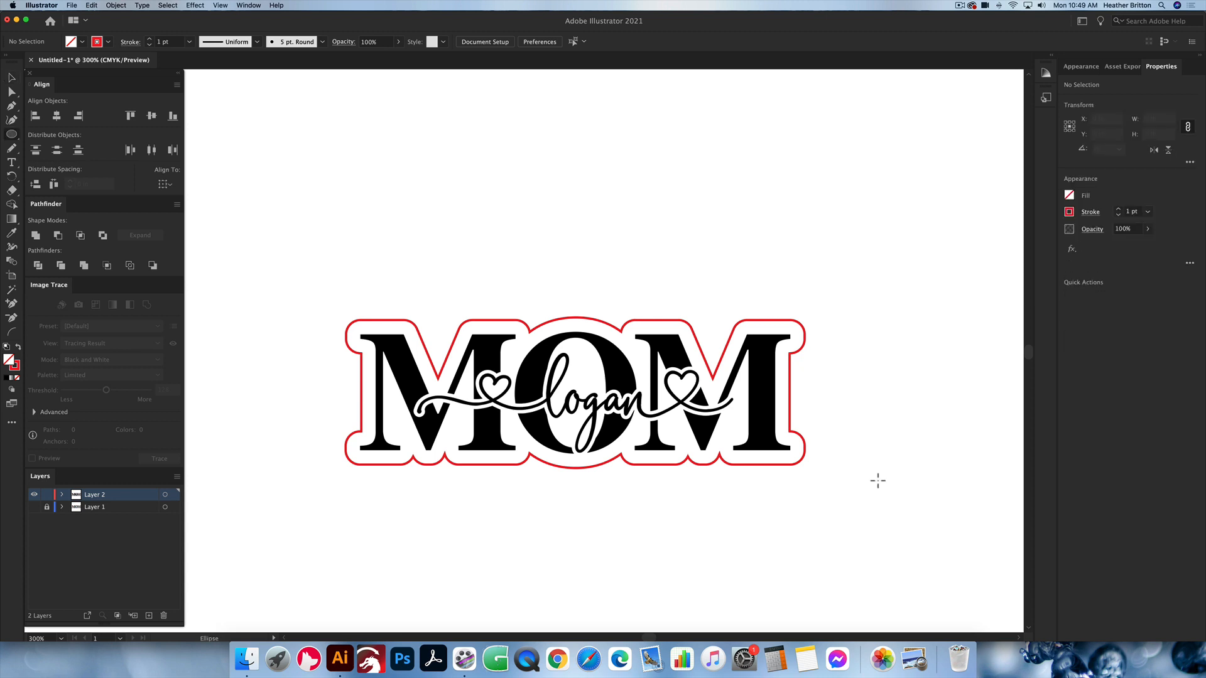
left_click(659, 527)
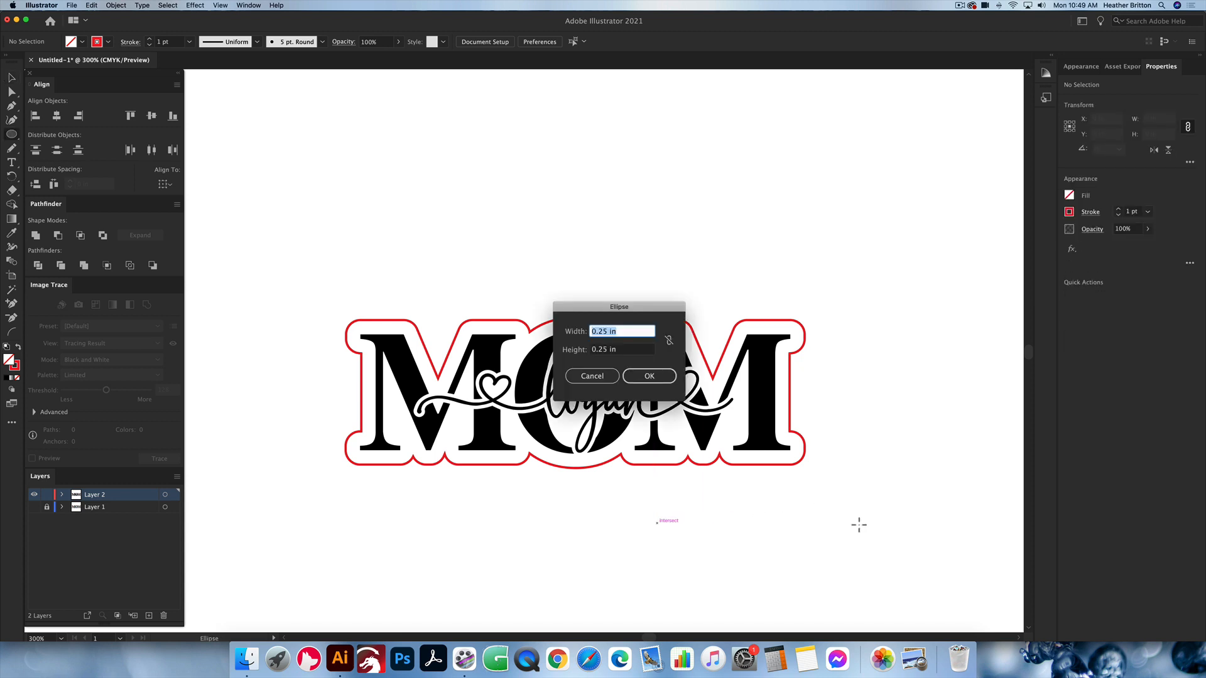
type(".25")
key("Tab")
type(".25")
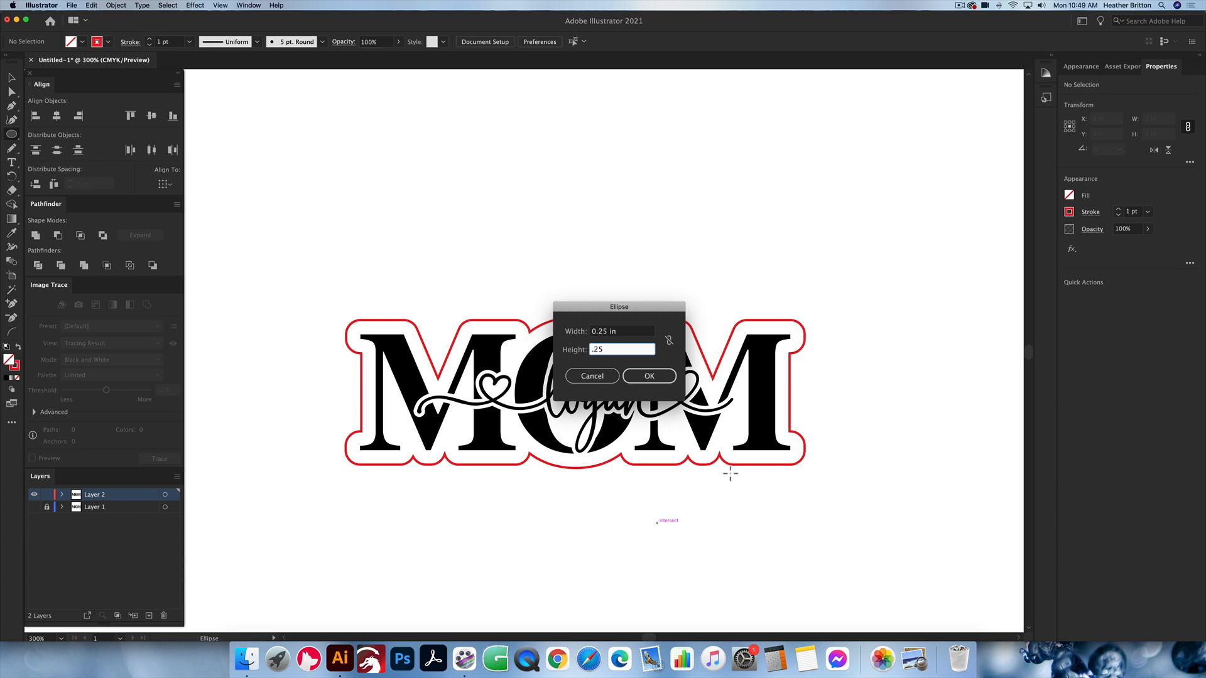
key("Return")
left_click(797, 537)
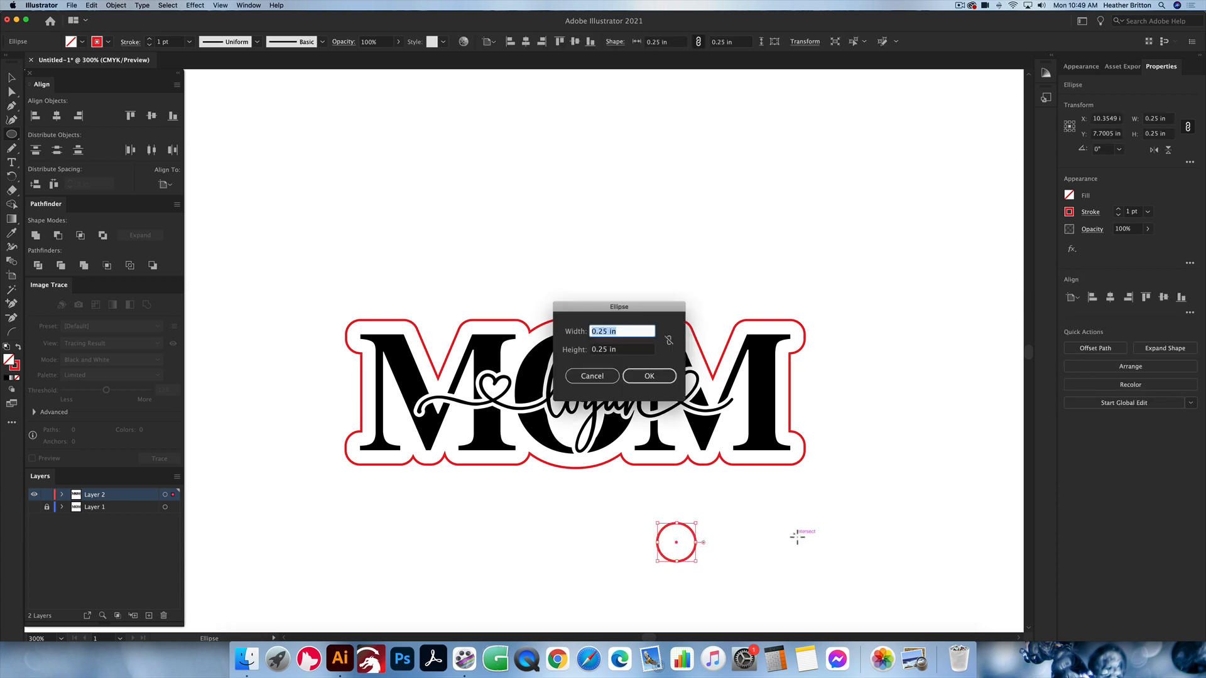
type(".12")
key("Tab")
type("12")
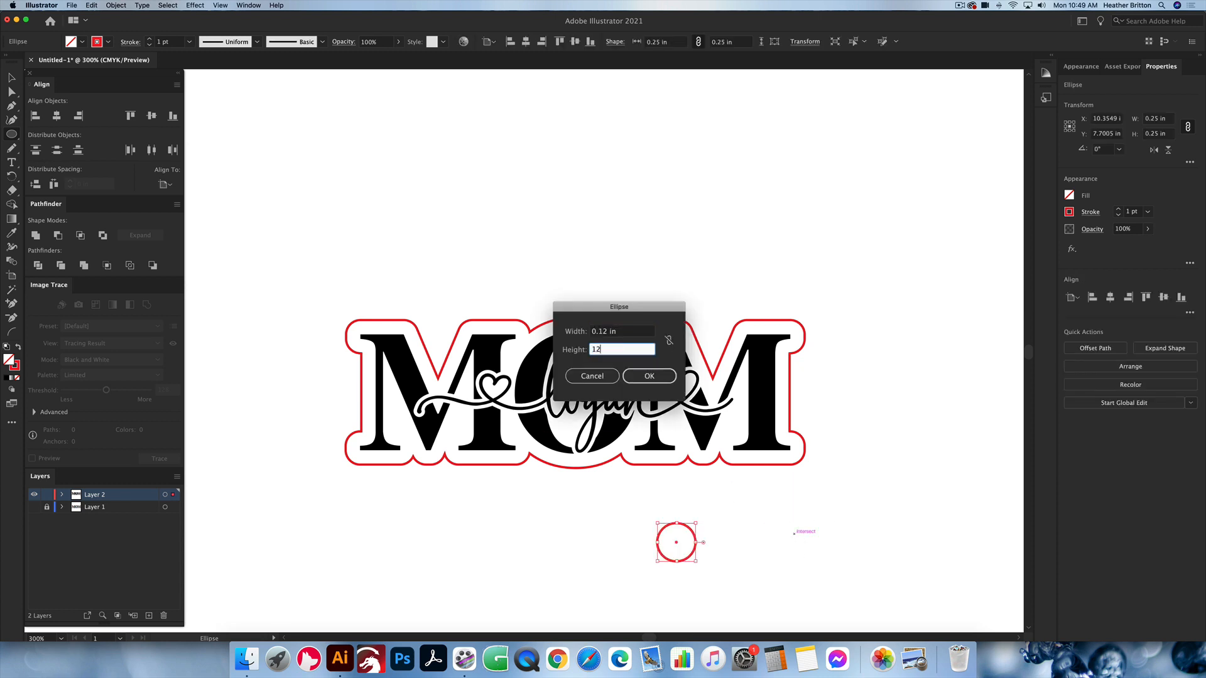
key("Return")
key("super+z")
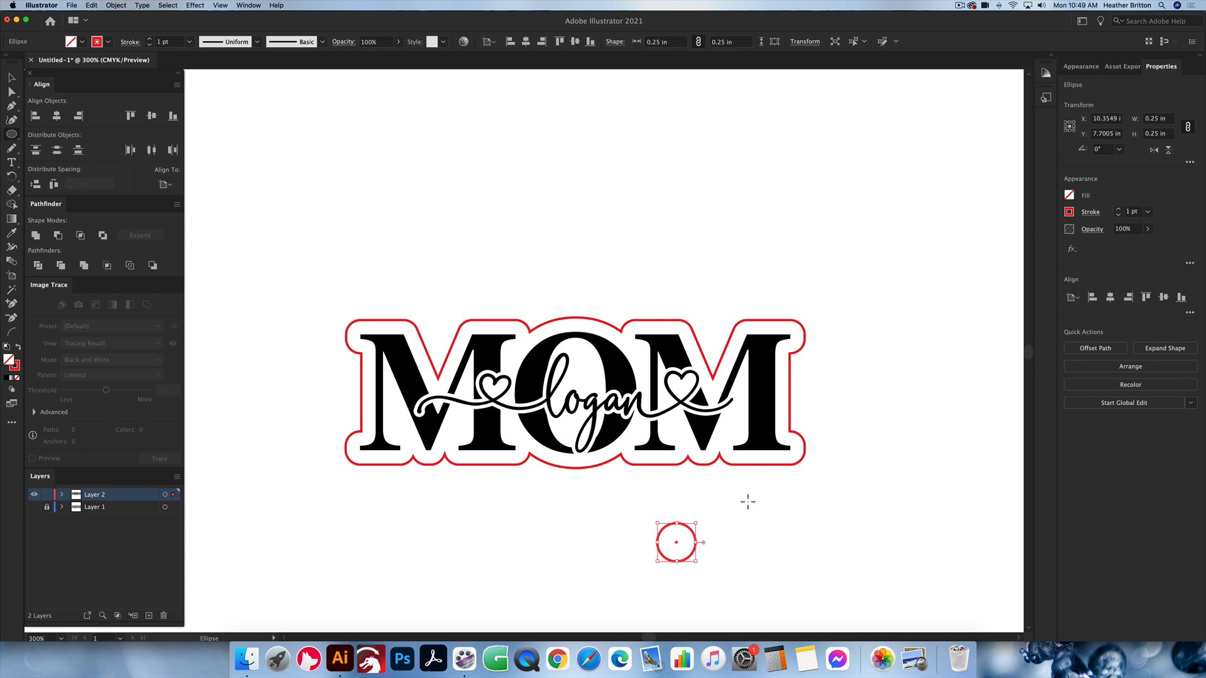
key("v")
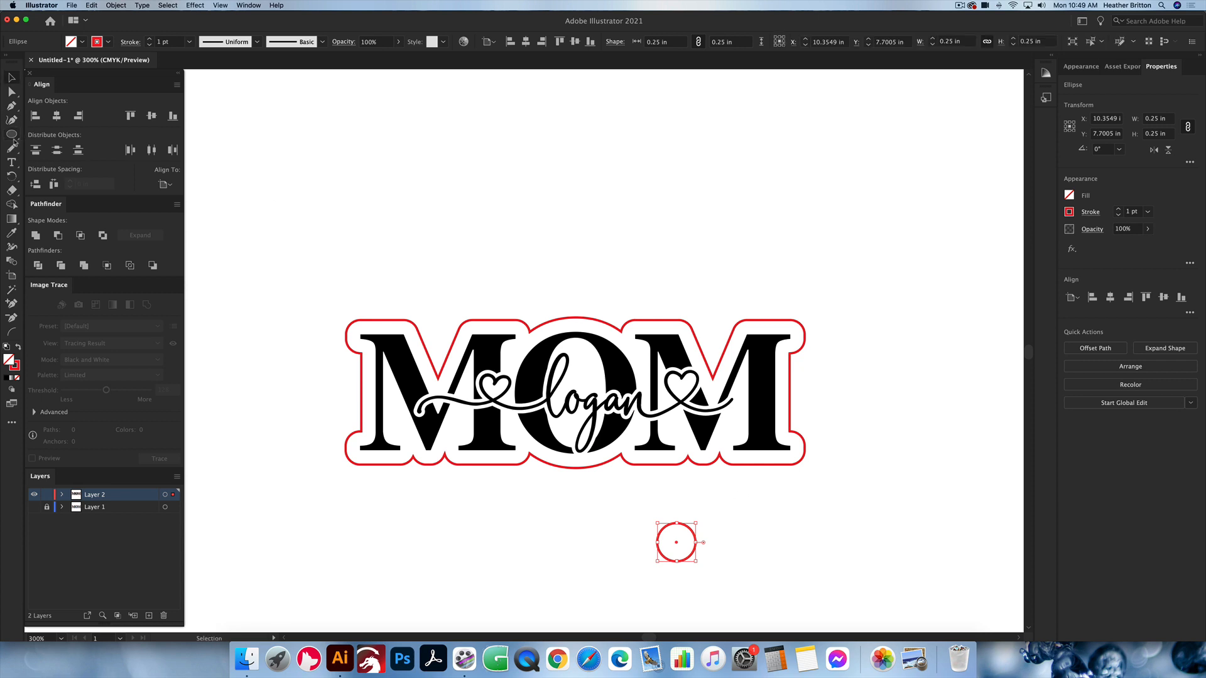
Step: Create a second, smaller circle of 0.12 by 0.12 in beside the larger circle below the design
left_click(12, 135)
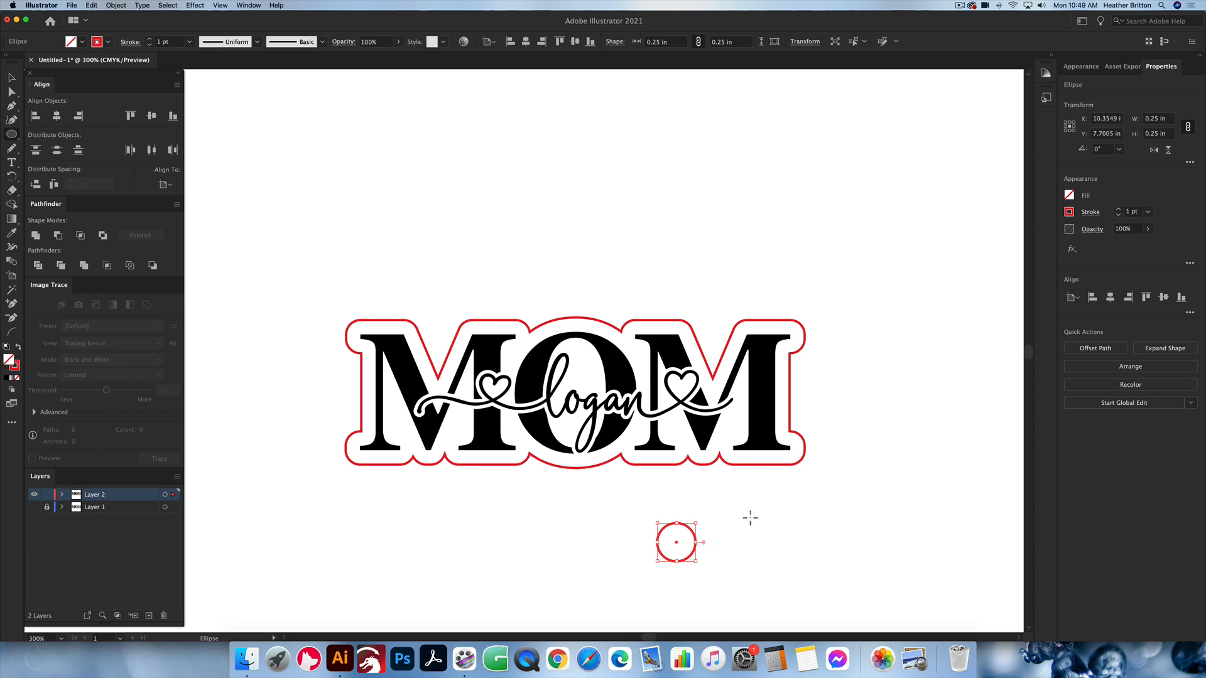
scroll(751, 518, "up", 1)
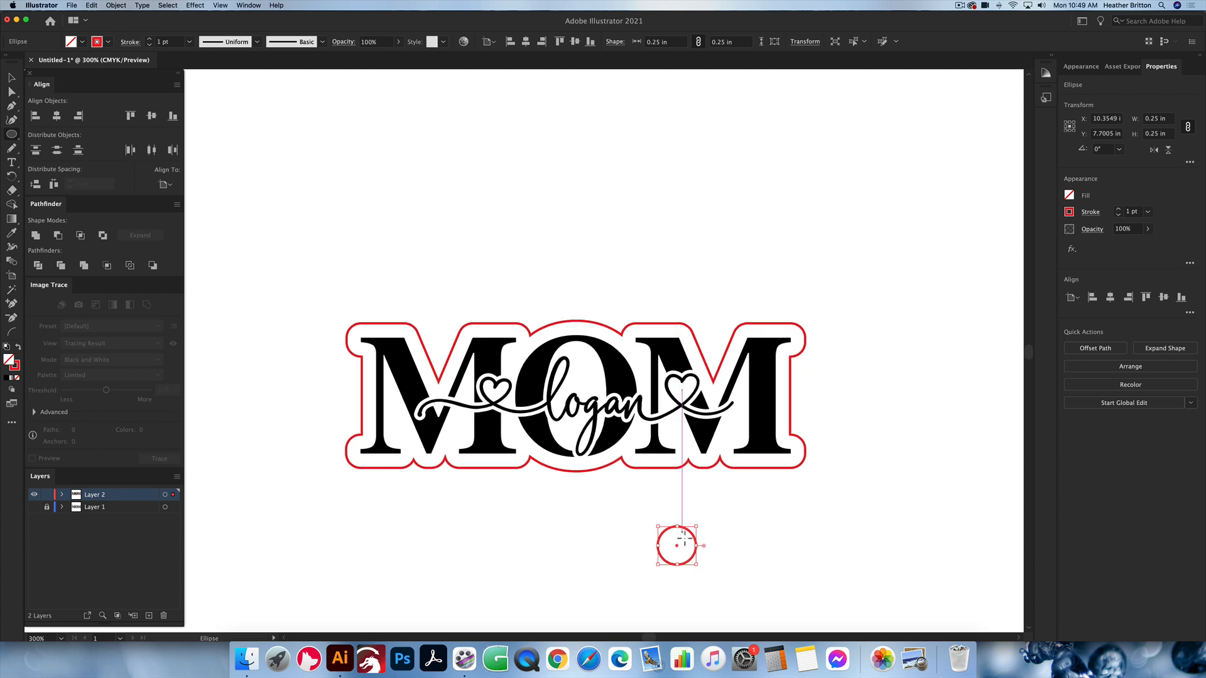
left_click(735, 514)
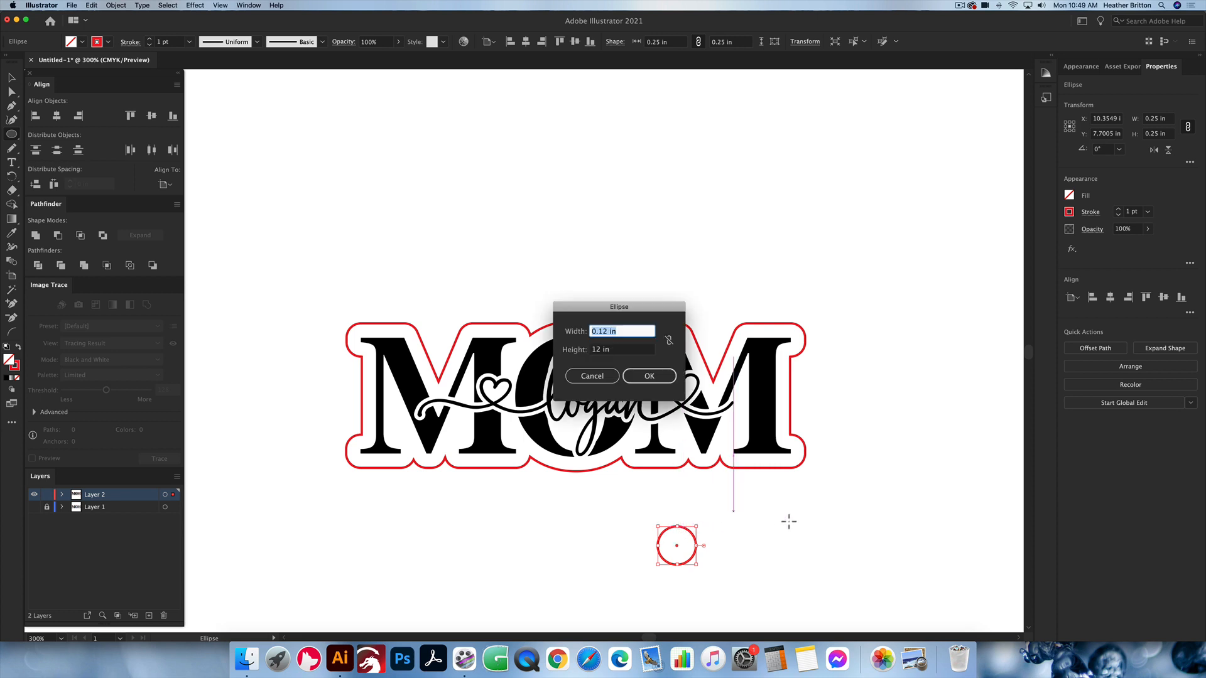
type(".12")
key("Tab")
type(".12")
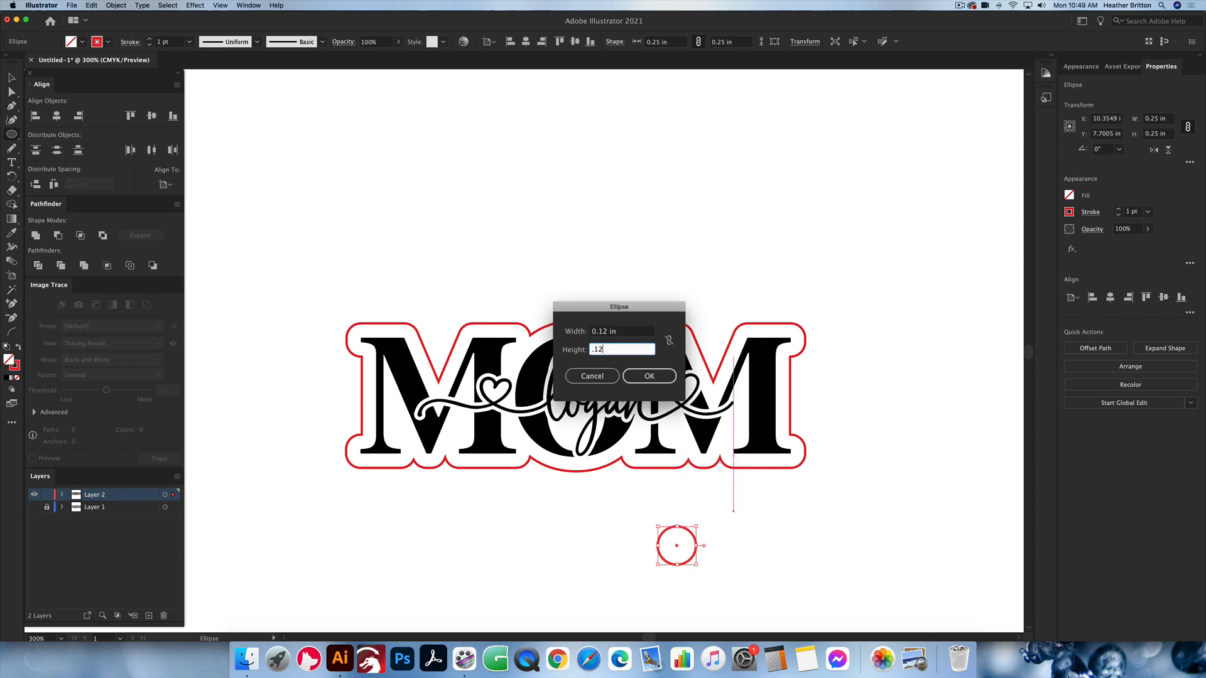
key("Return")
key("v")
left_click(809, 545)
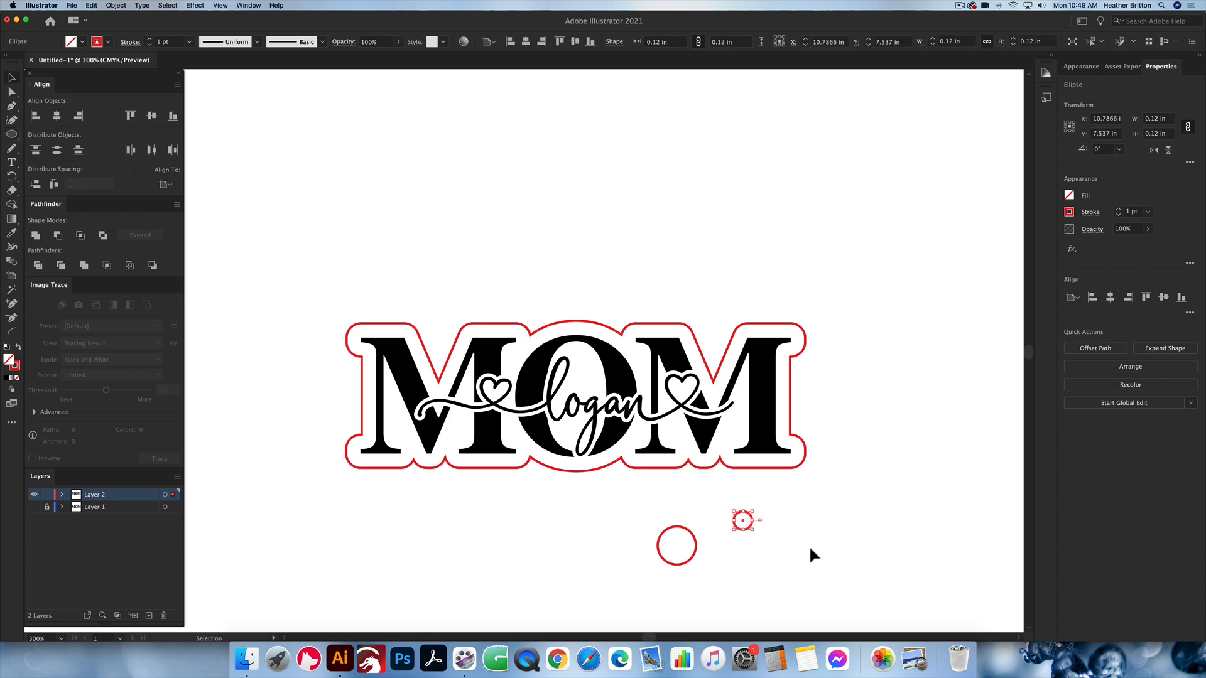
Step: Select both circles and align their centres vertically and horizontally so they are concentric
mouse_move(633, 518)
left_mouse_down()
mouse_move(602, 497)
mouse_move(639, 509)
left_mouse_up()
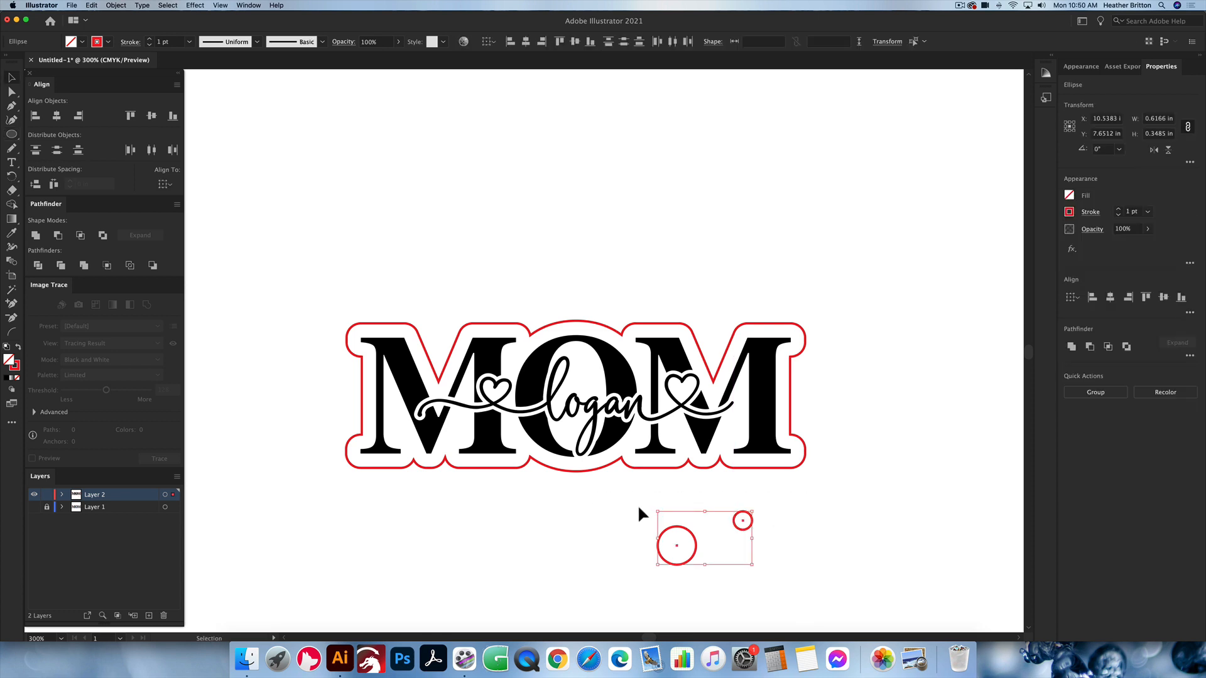
left_click(152, 116)
left_click(56, 115)
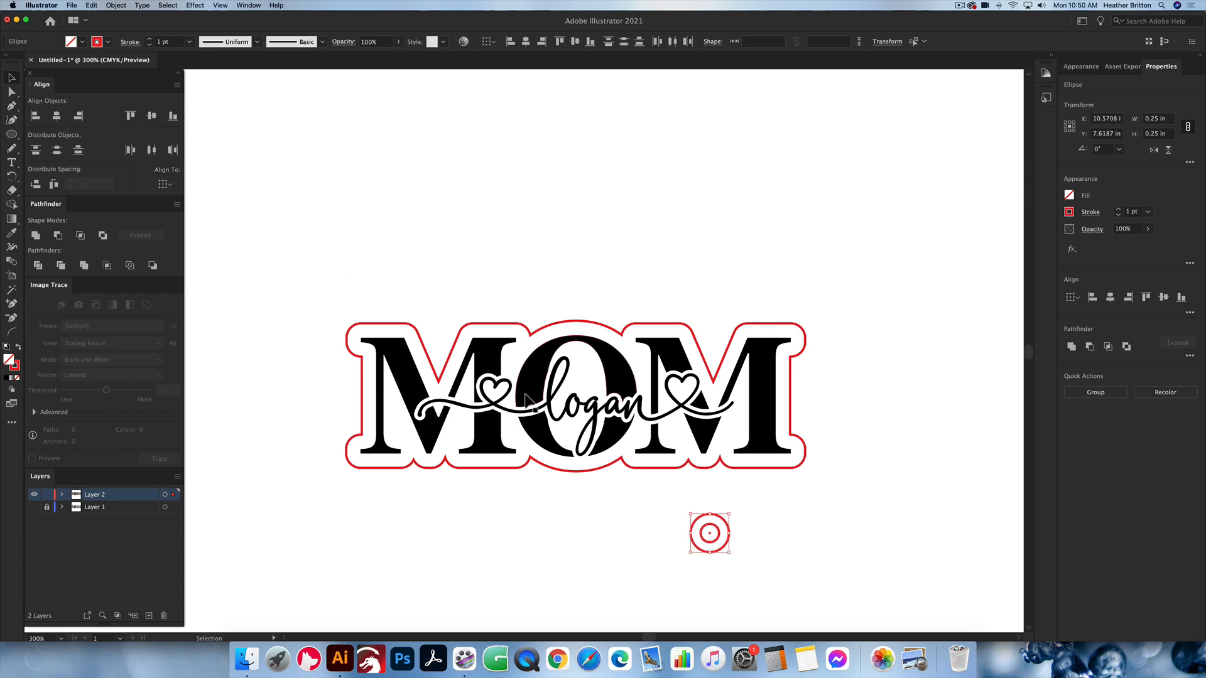
Step: Try to cut the small circle out of the large one with the Minus Front operation
left_click_drag(779, 564, 673, 507)
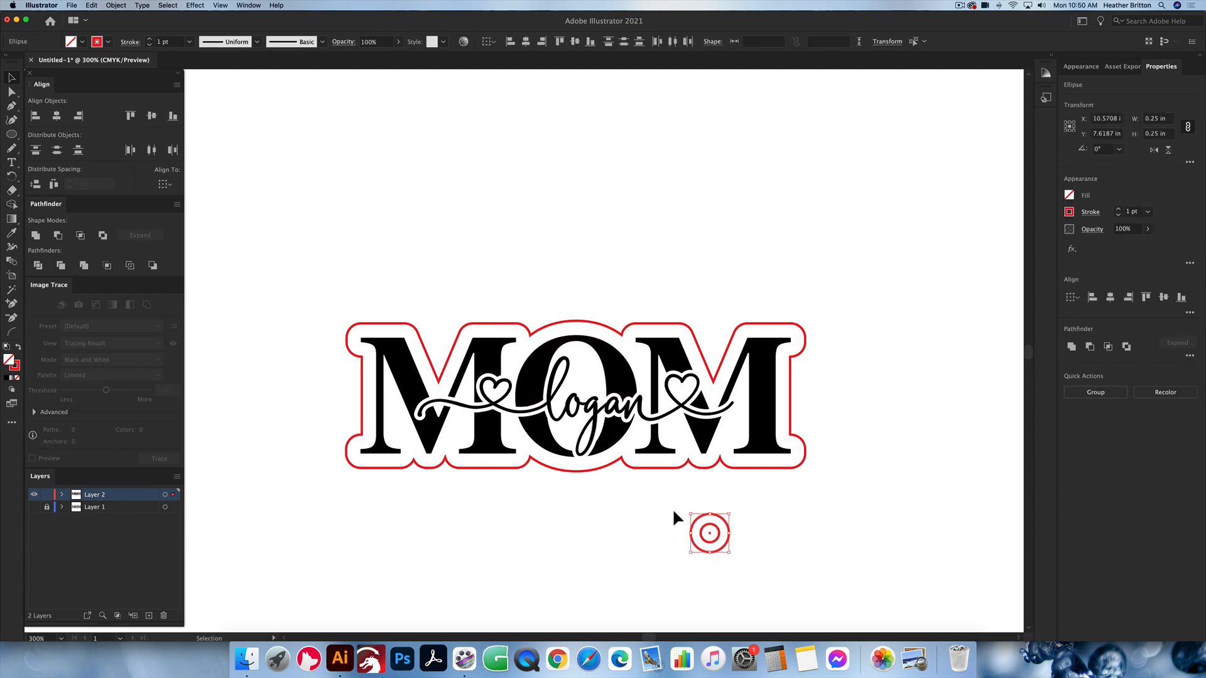
left_click(57, 236)
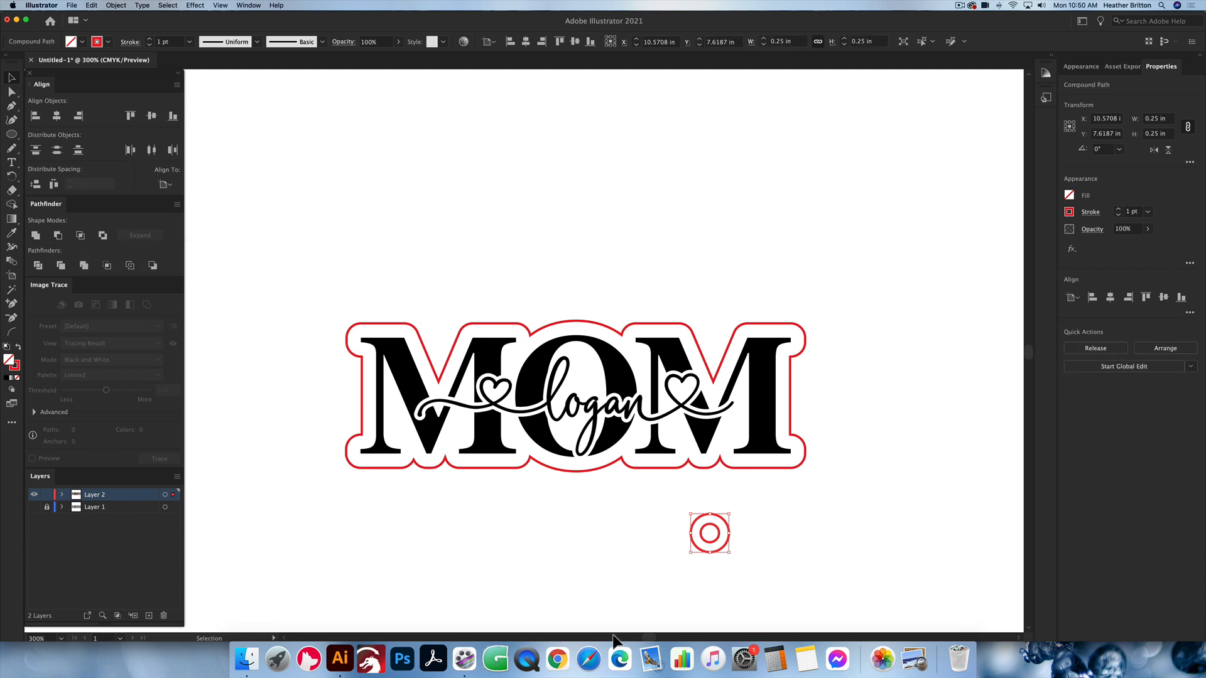
key("a")
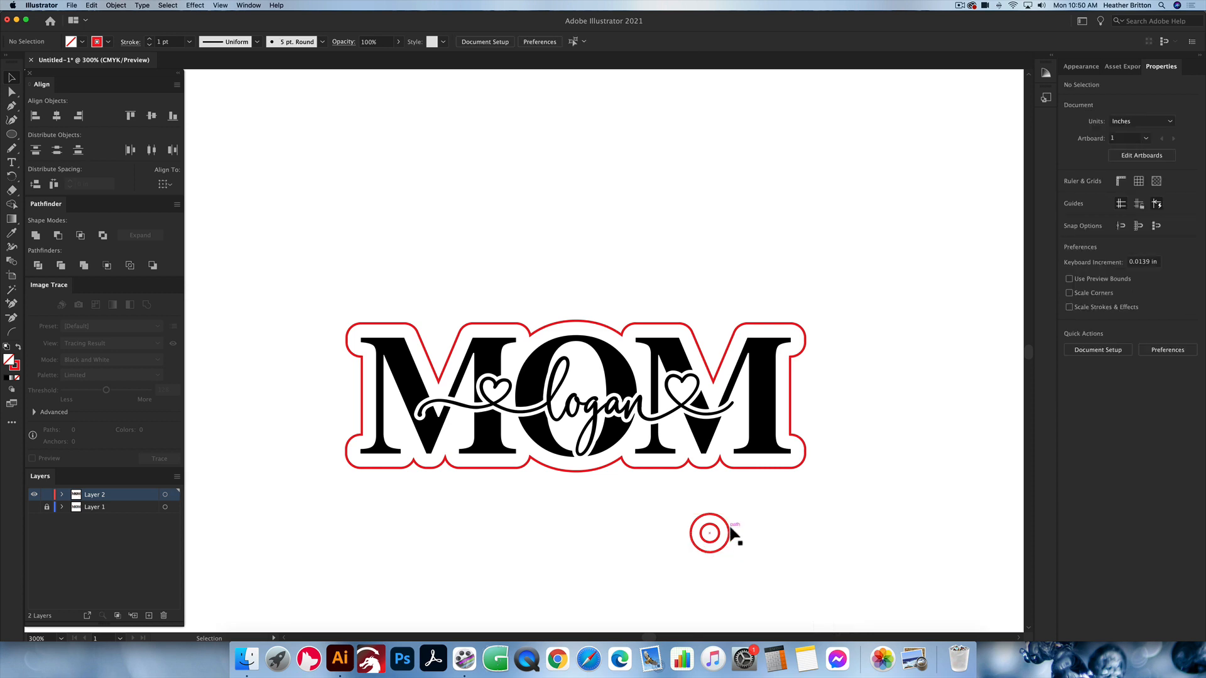
Step: Bring the large circle to the front and try Minus Front on the two circles
left_click(727, 527, "super")
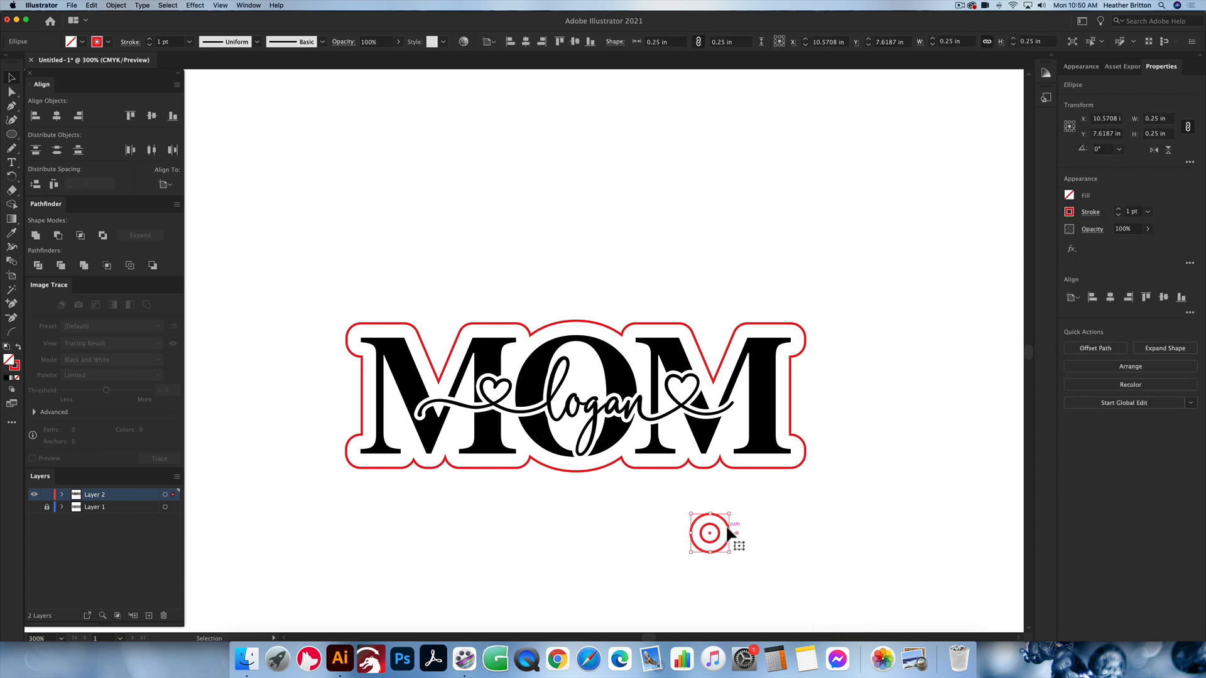
left_click(789, 538)
left_click_drag(753, 541, 699, 508)
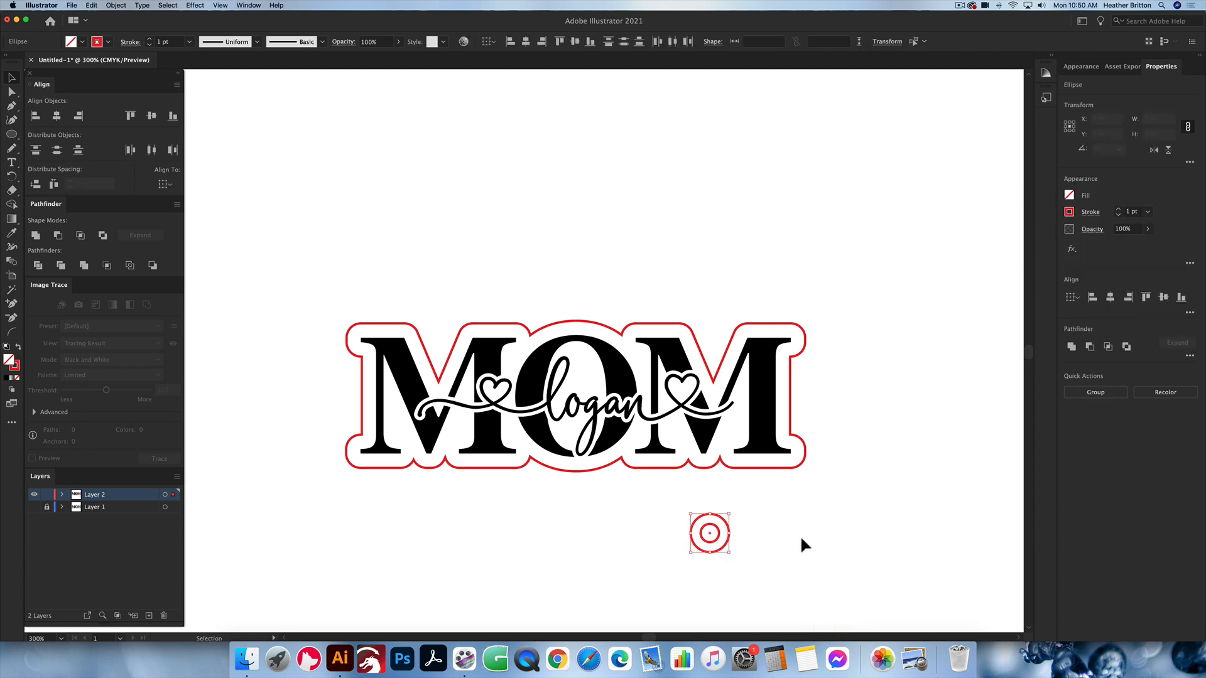
left_click(56, 234)
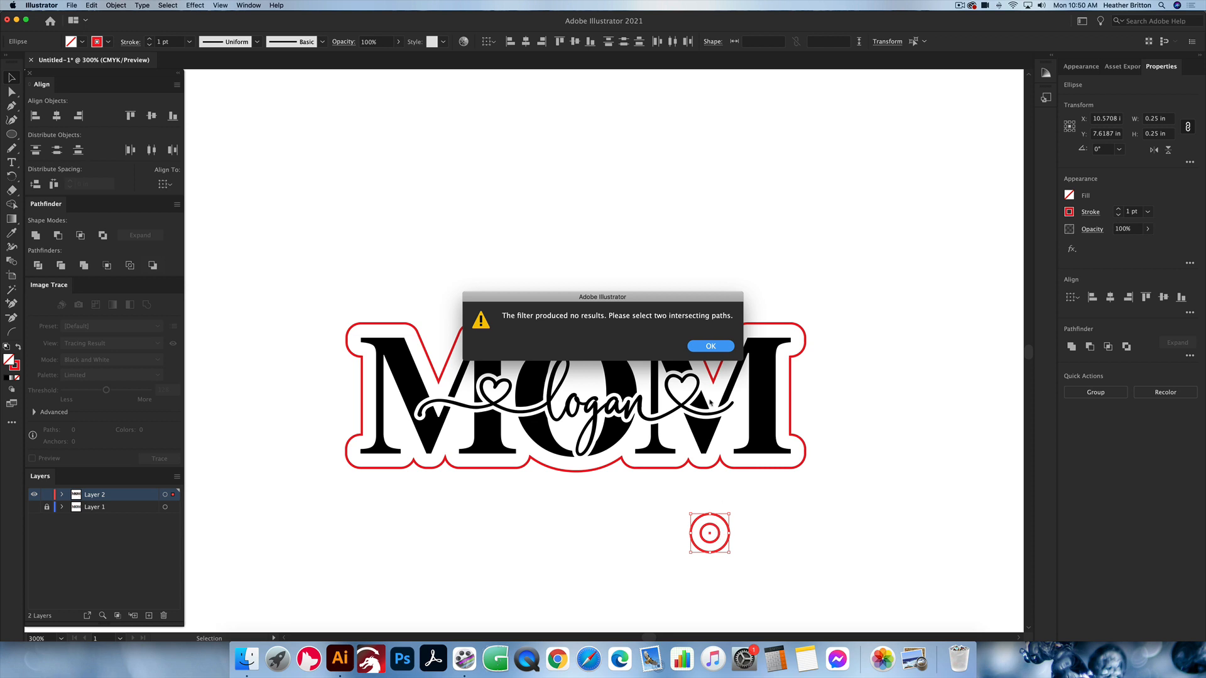
left_click(710, 346)
Step: Send the large circle to the back and subtract the small circle from it with Minus Front
left_click(730, 531)
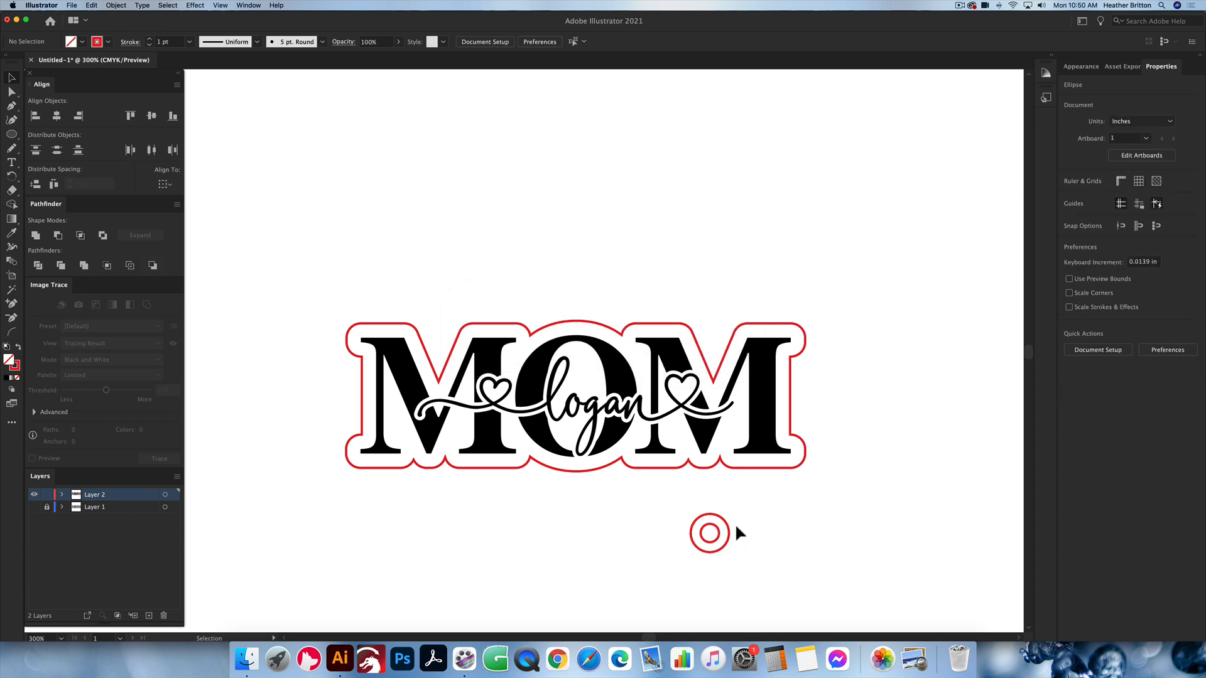
right_click(728, 532)
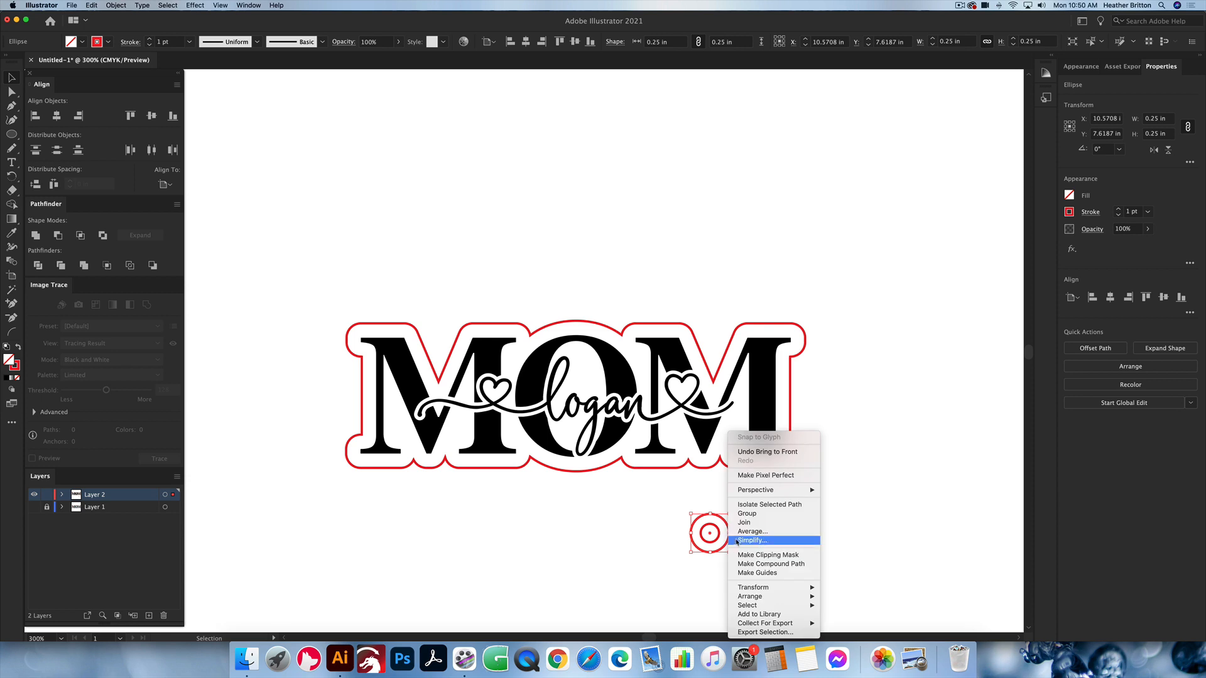
mouse_move(770, 597)
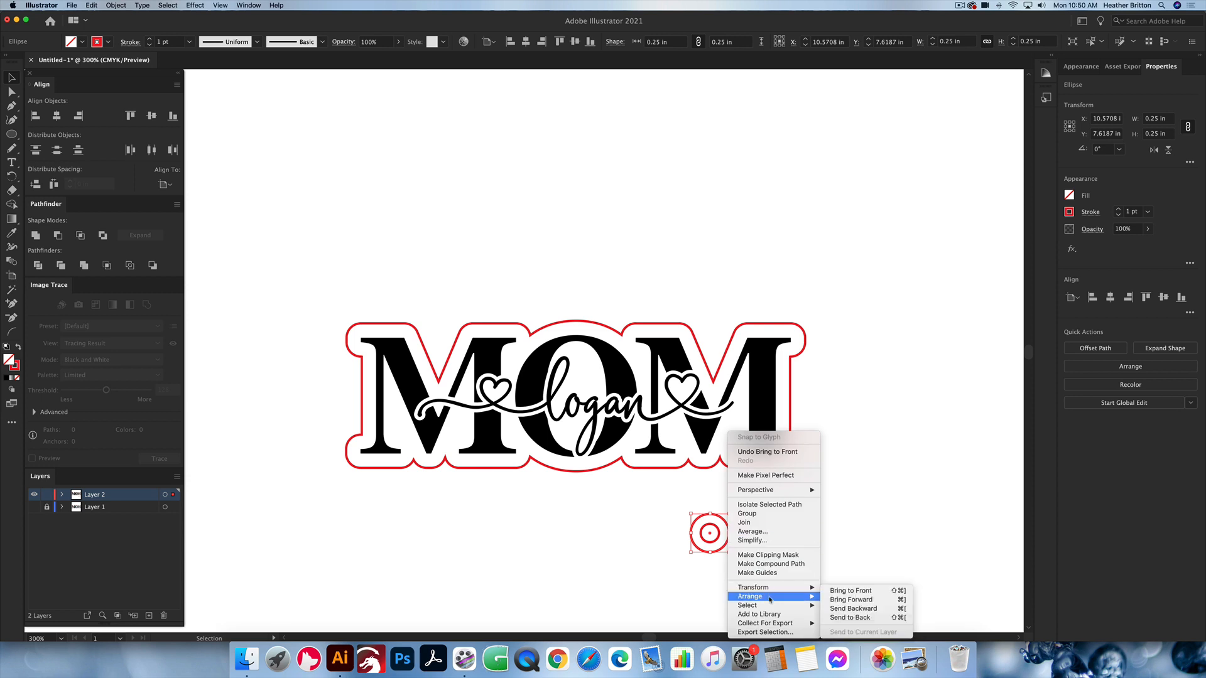
left_click(853, 618)
left_click(797, 519)
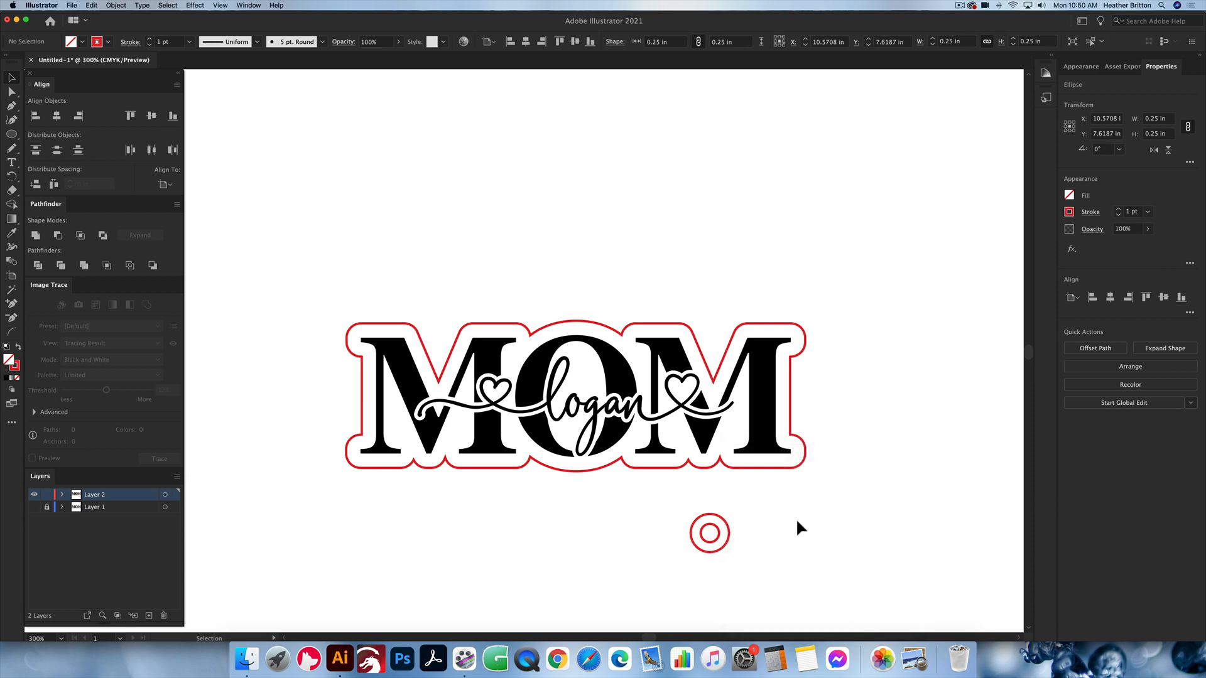
left_click_drag(762, 555, 671, 497)
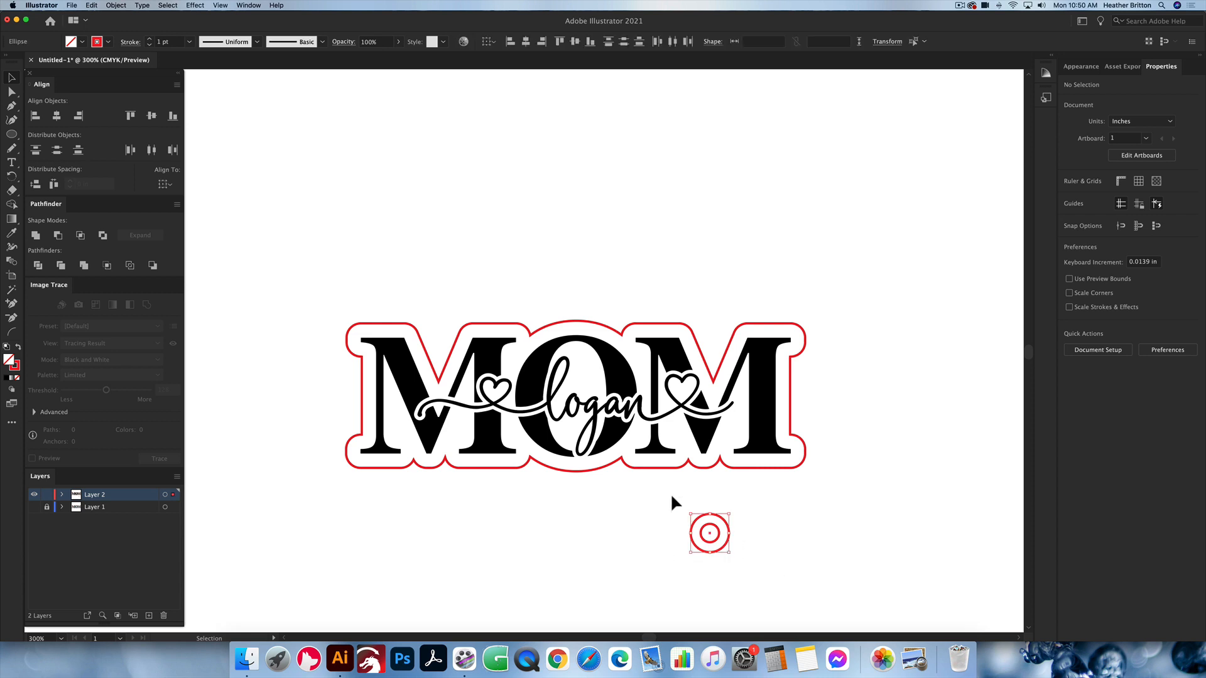
left_click(58, 236)
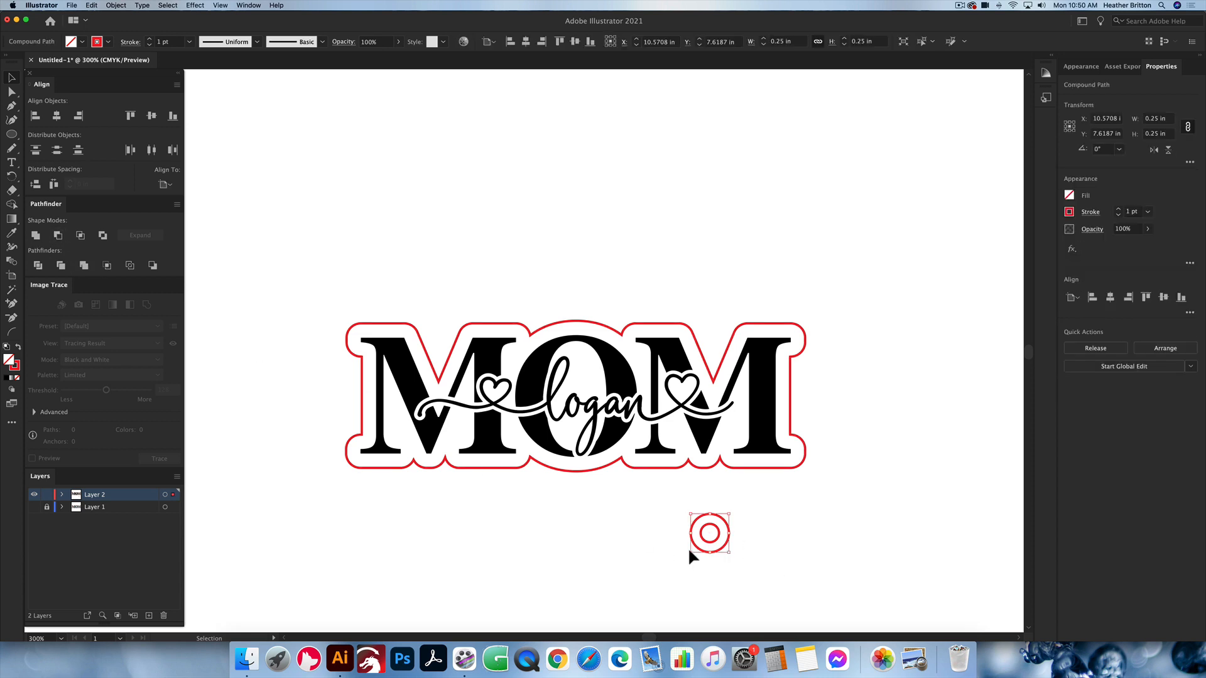
Step: Check the ring in outline view, move it slightly left and down below the lettering, and return to preview
left_click(688, 547)
key("super+y")
left_click_drag(715, 553, 673, 565)
left_click(767, 543)
key("super+y")
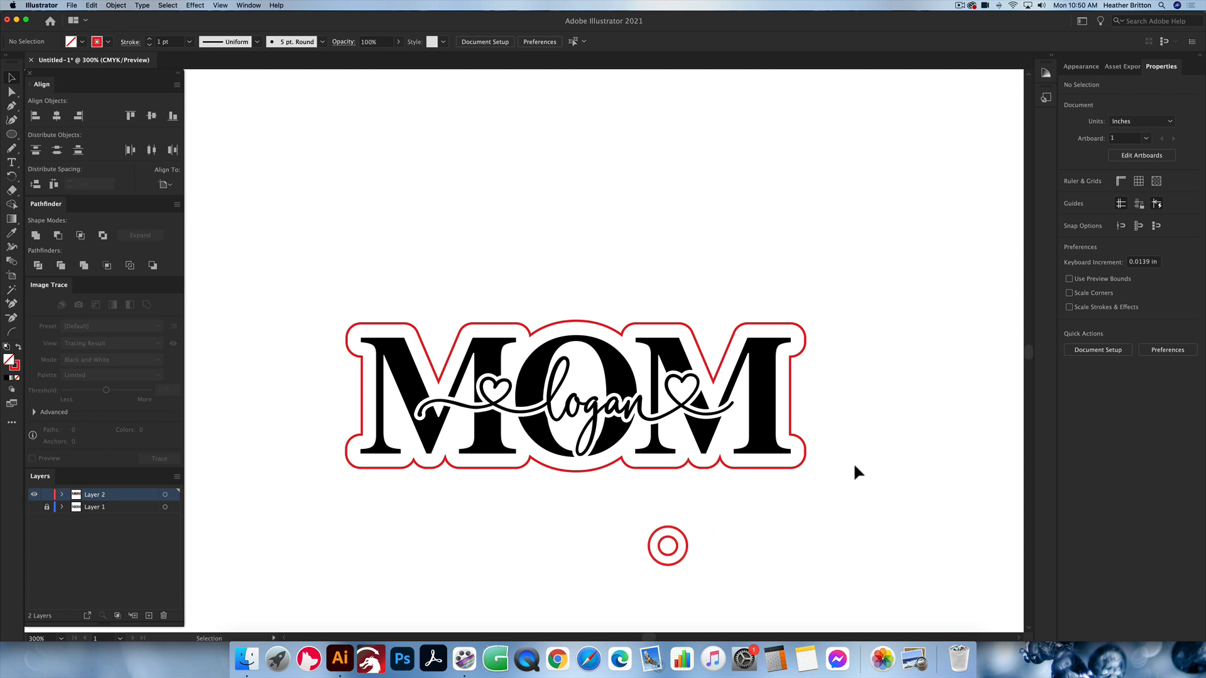
Step: Select the MOM design and the ring, make the red backing outline the key object, and align all vertical centres to it
left_click_drag(833, 473, 840, 559)
left_click(689, 551)
left_click_drag(859, 499, 349, 238)
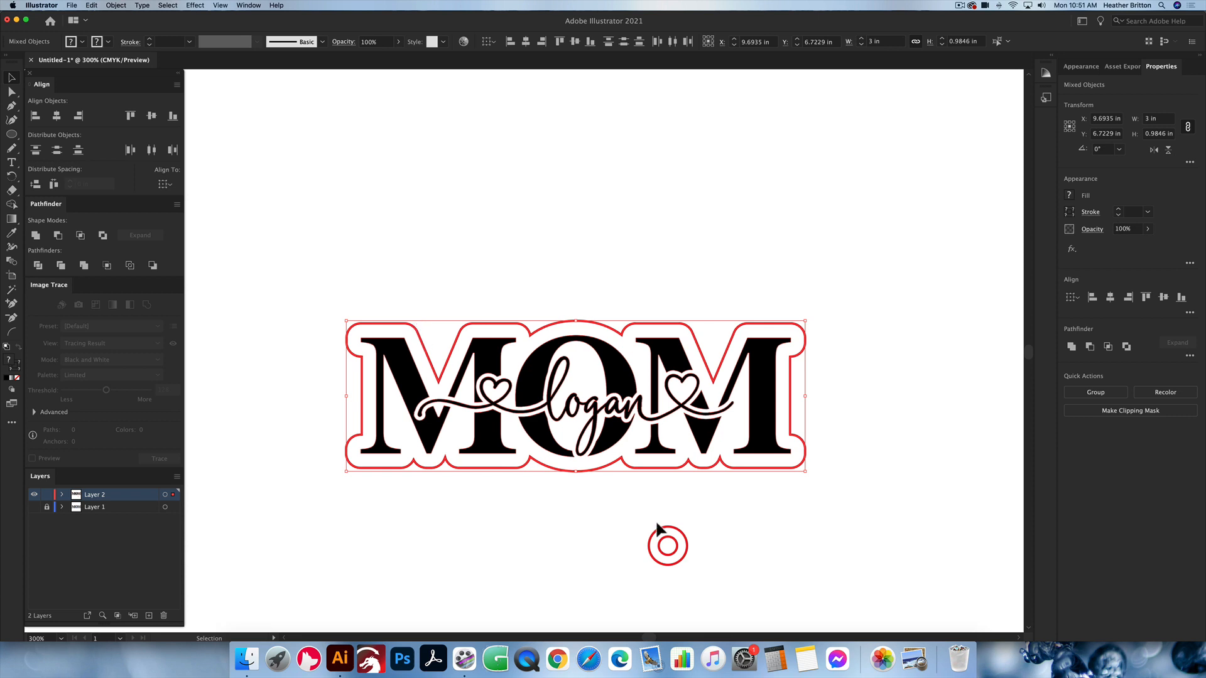
left_click_drag(803, 585, 392, 286)
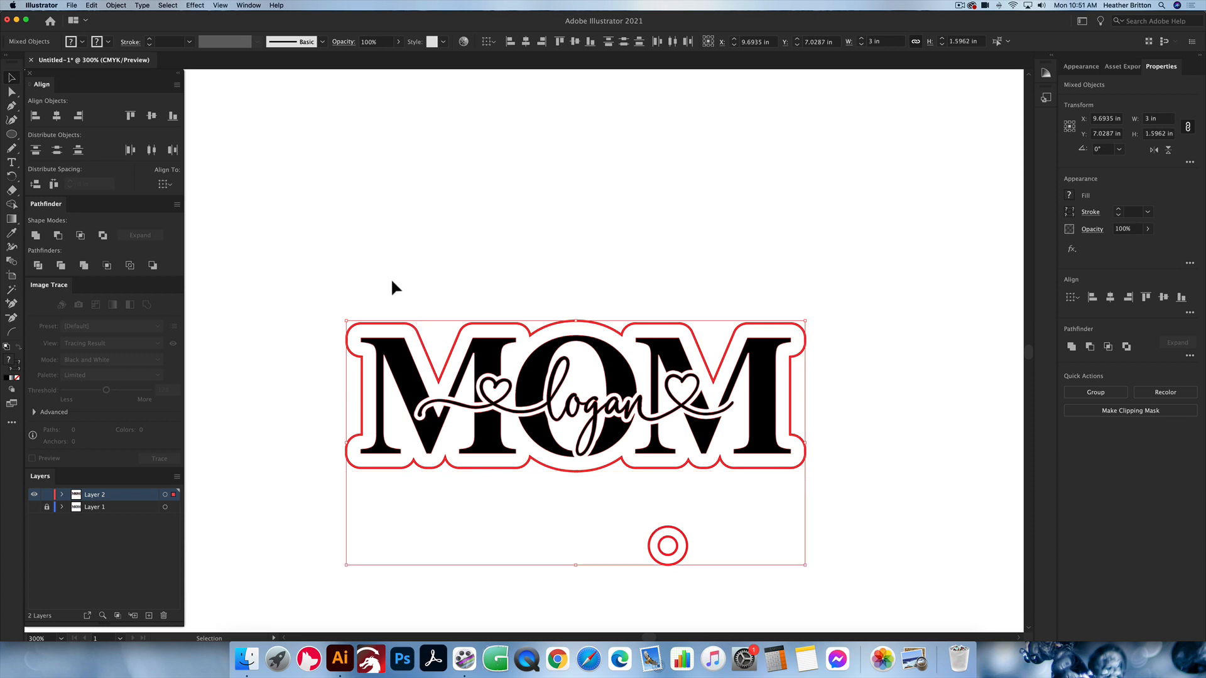
left_click(407, 329)
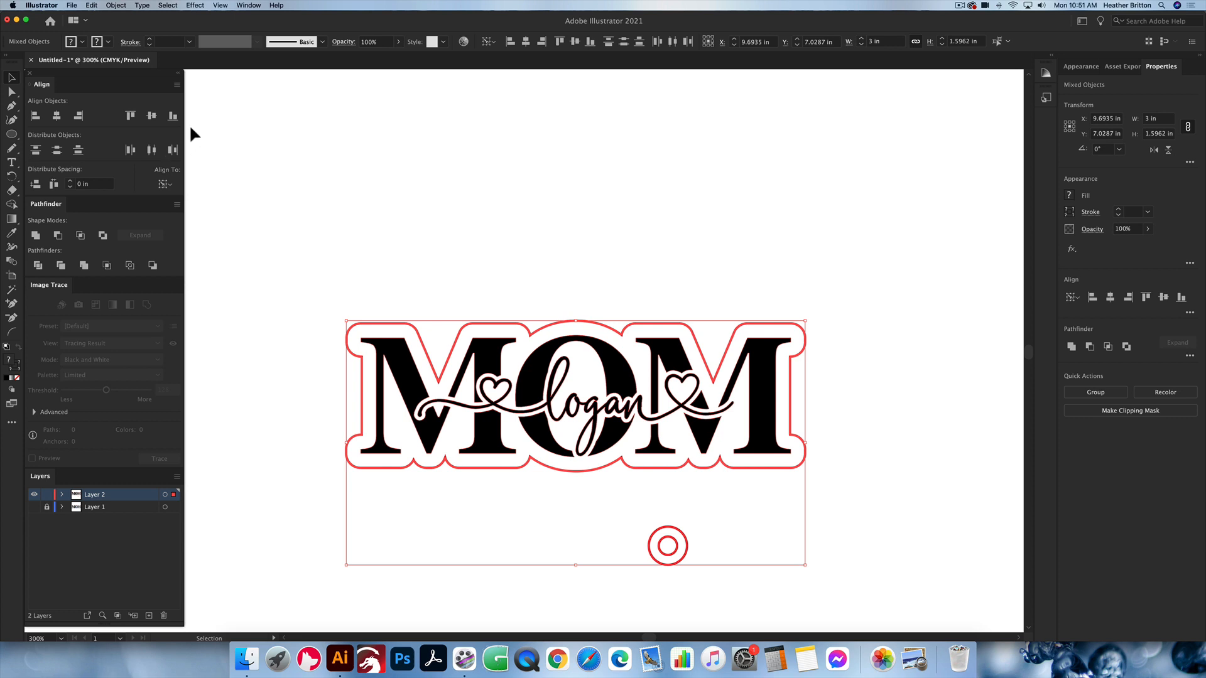
left_click(150, 117)
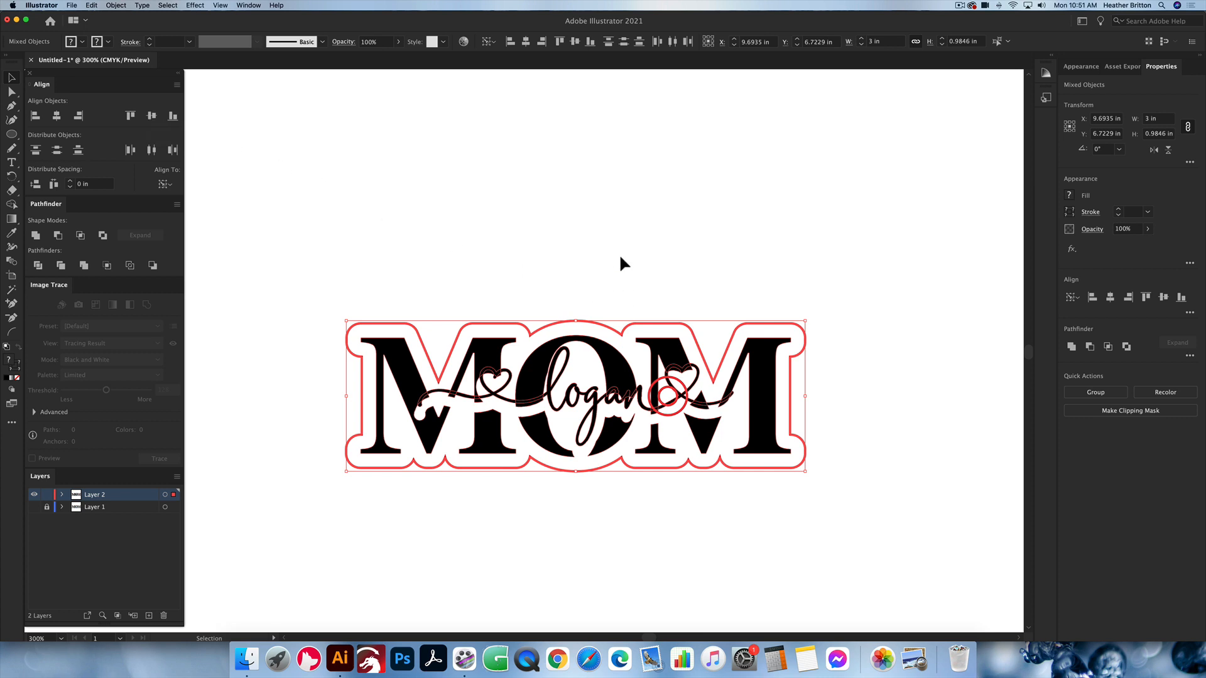
Step: Undo the last vertical alignment, and group the MOM lettering with its red backing outline
key("cmd+z")
left_click(866, 397)
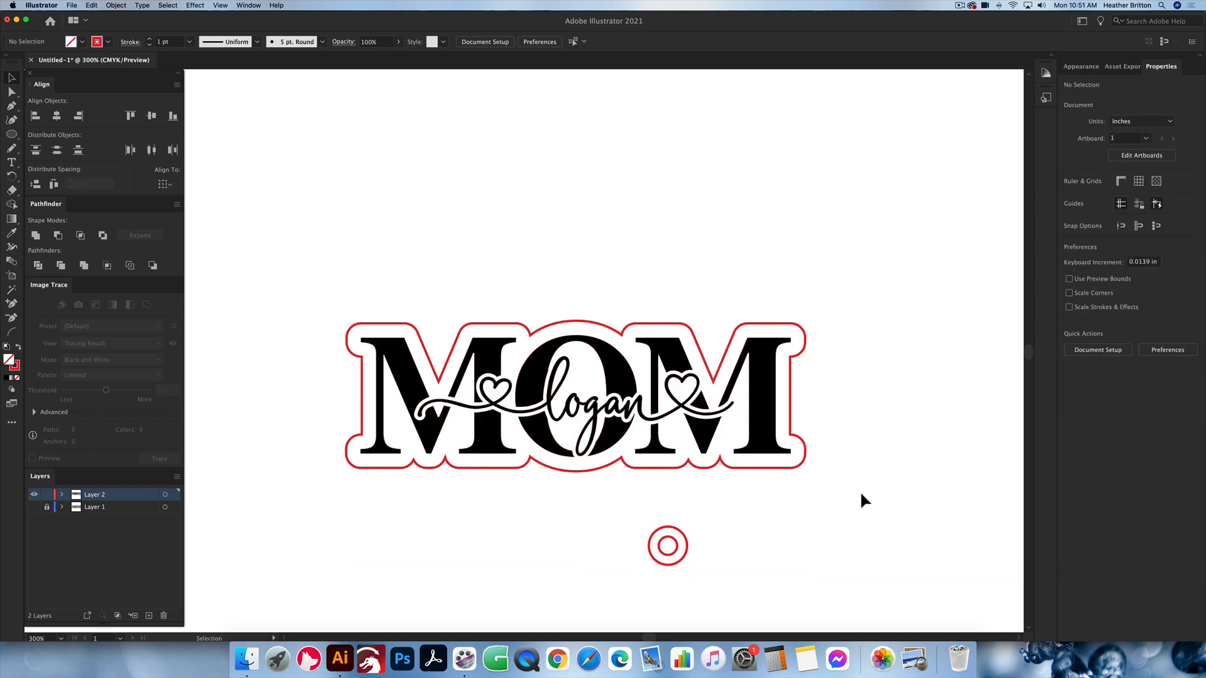
left_click_drag(867, 496, 221, 220)
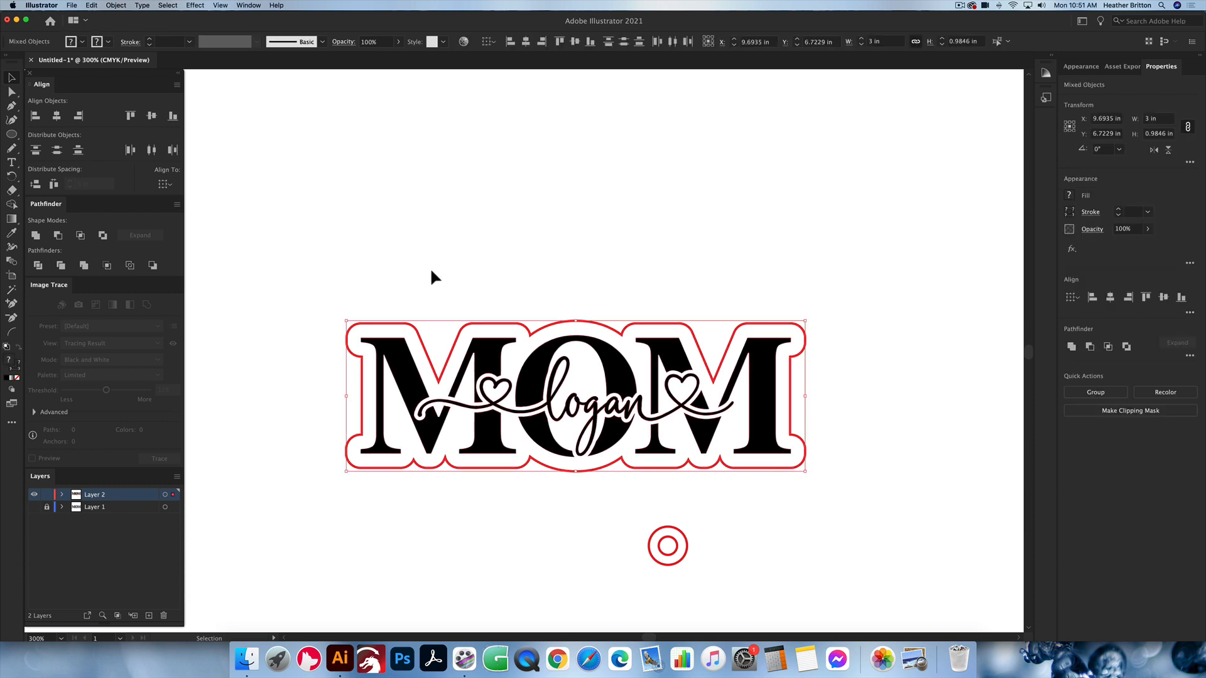
left_click_drag(331, 281, 835, 483)
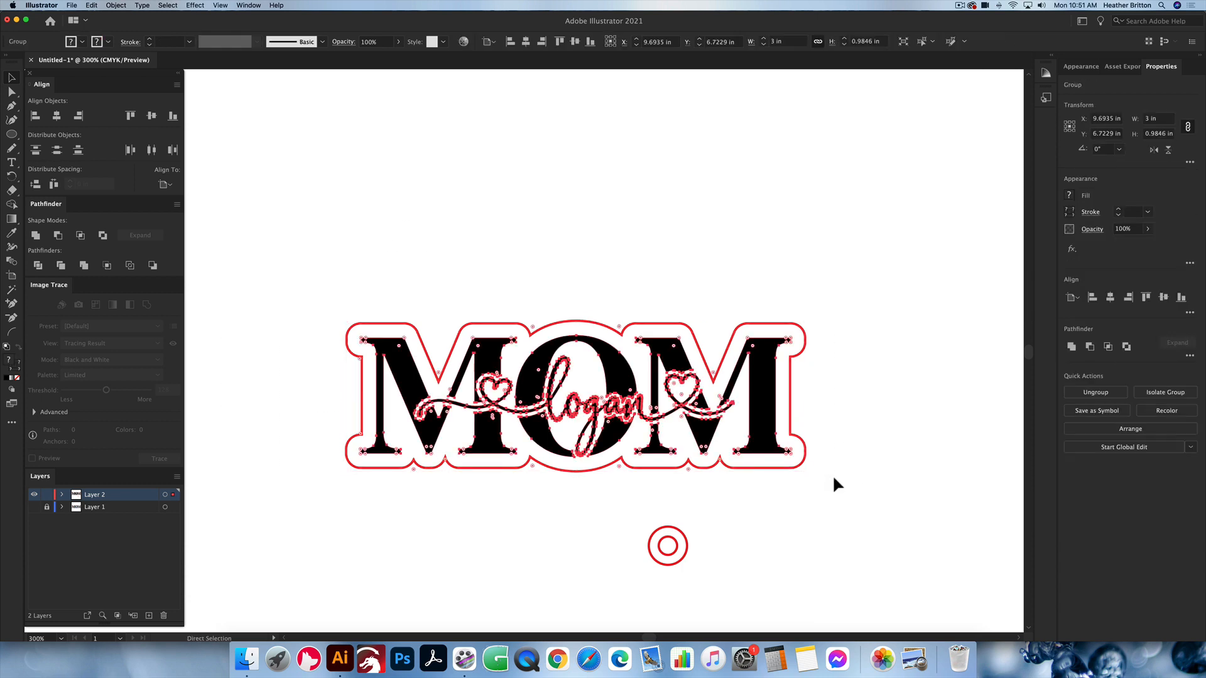
left_click(625, 272)
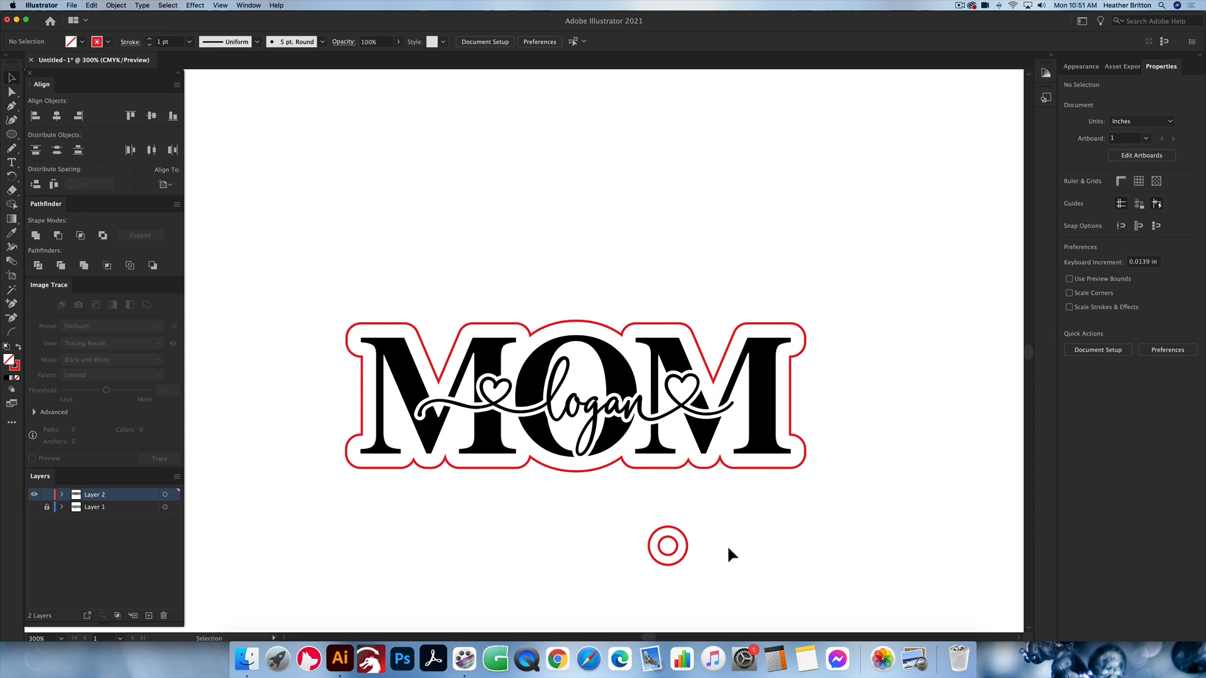
Step: Move the ring beside the start of the MOM group and align their vertical centres, using the group as key object
left_click_drag(681, 555, 282, 434)
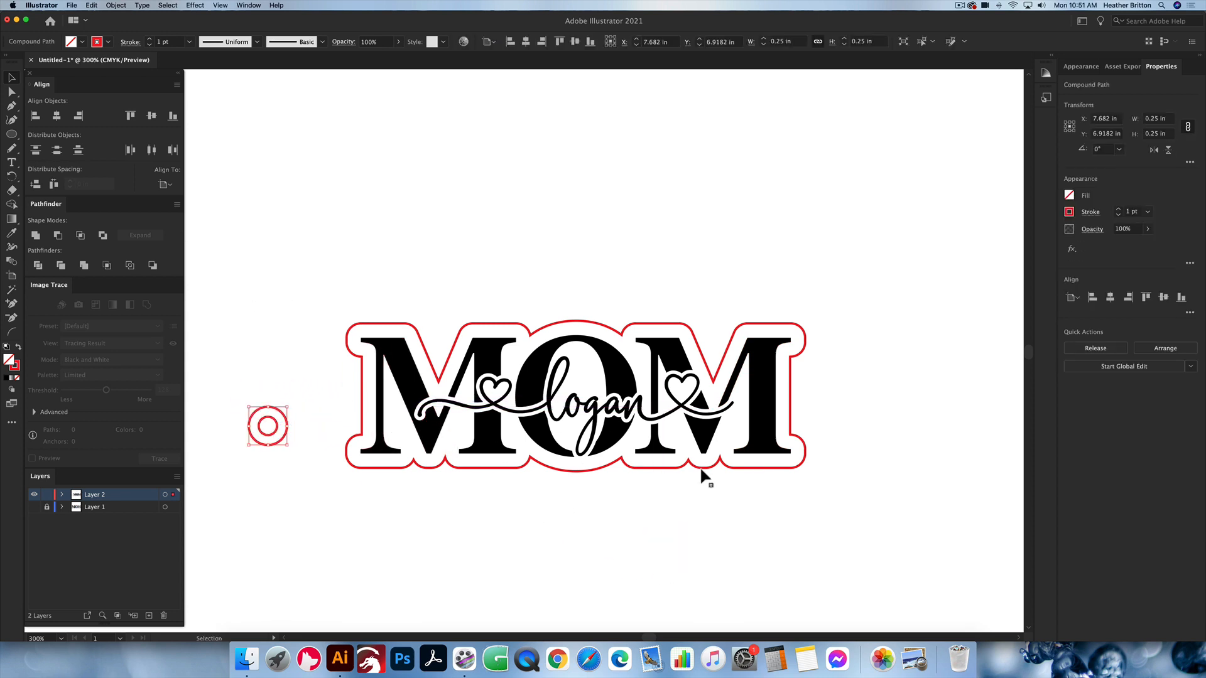
left_click_drag(720, 498, 258, 293)
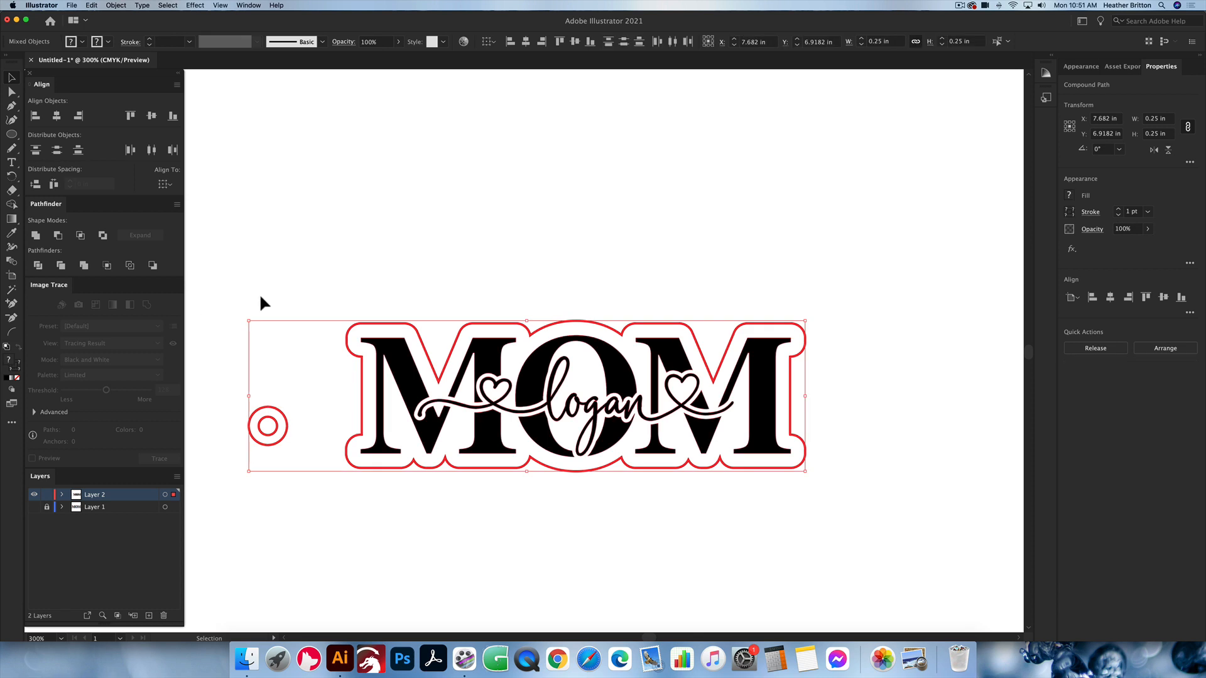
left_click(356, 358)
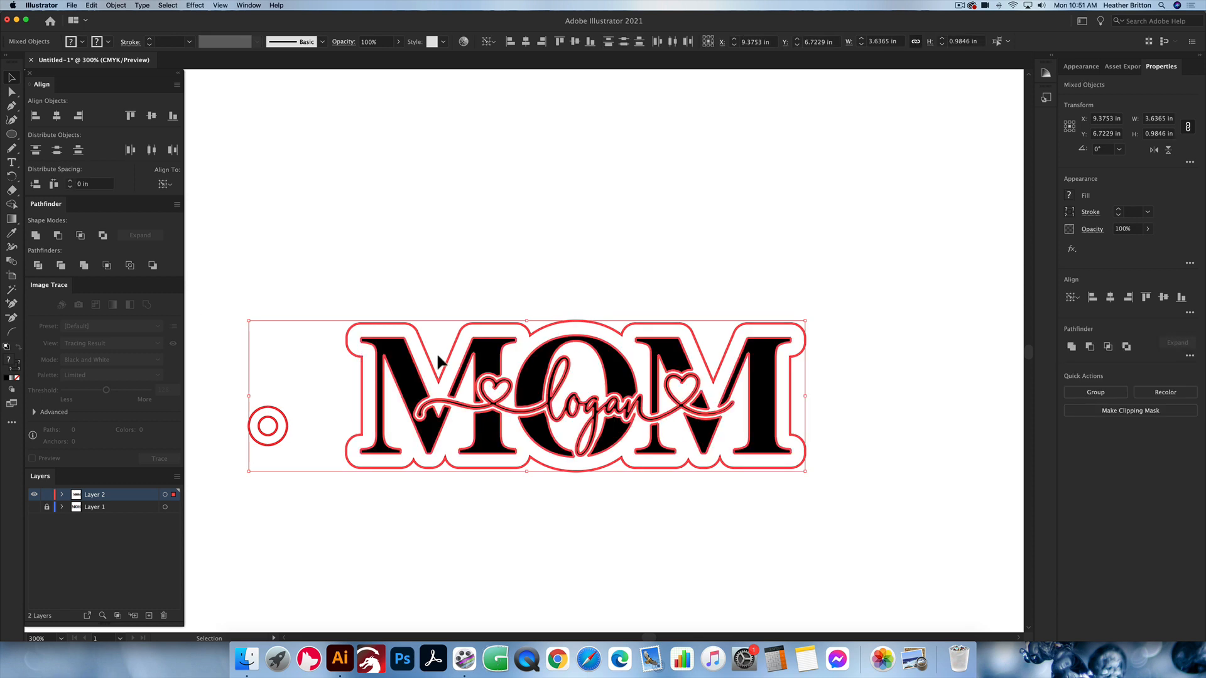
left_click_drag(357, 356, 427, 361)
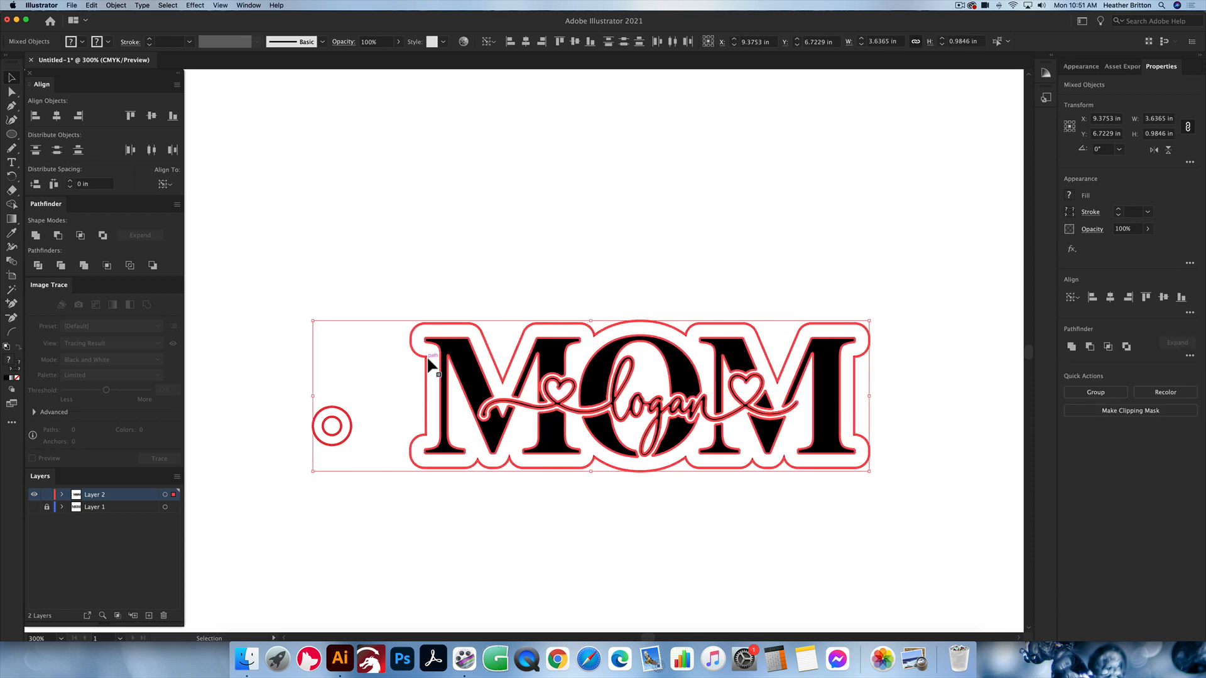
left_click(153, 116)
left_click(502, 324)
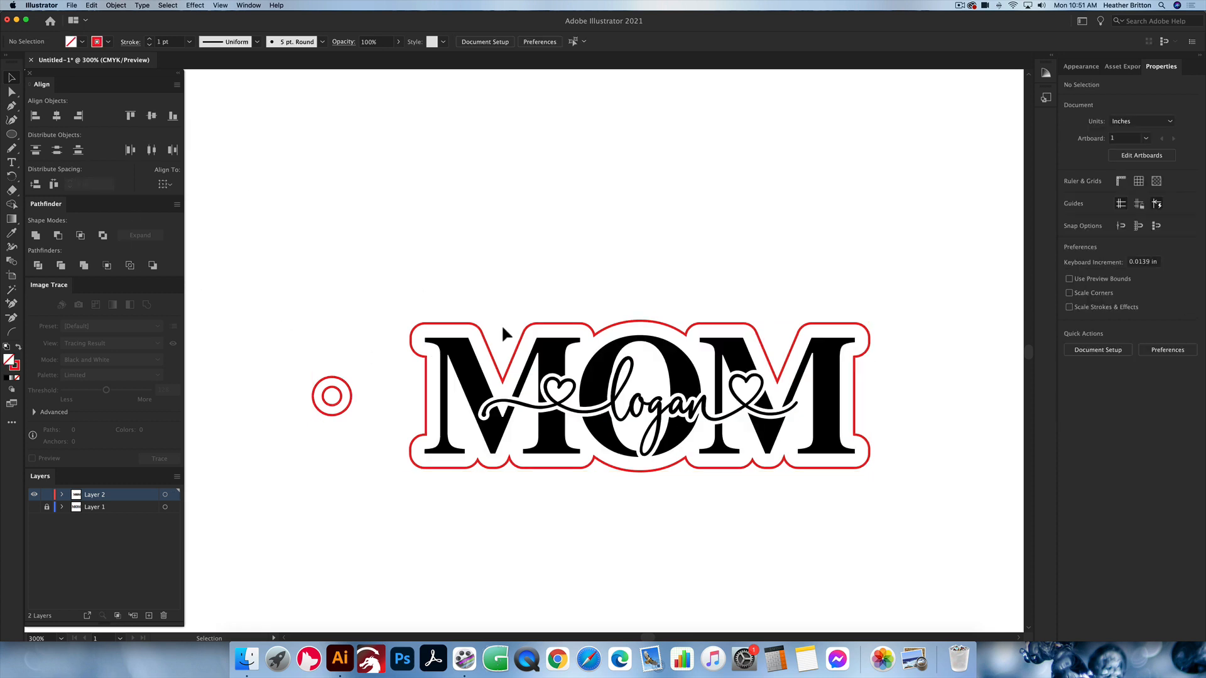
Step: Separate the two objects by moving the MOM group up and right and the ring down and left
scroll(526, 358, "up", 2)
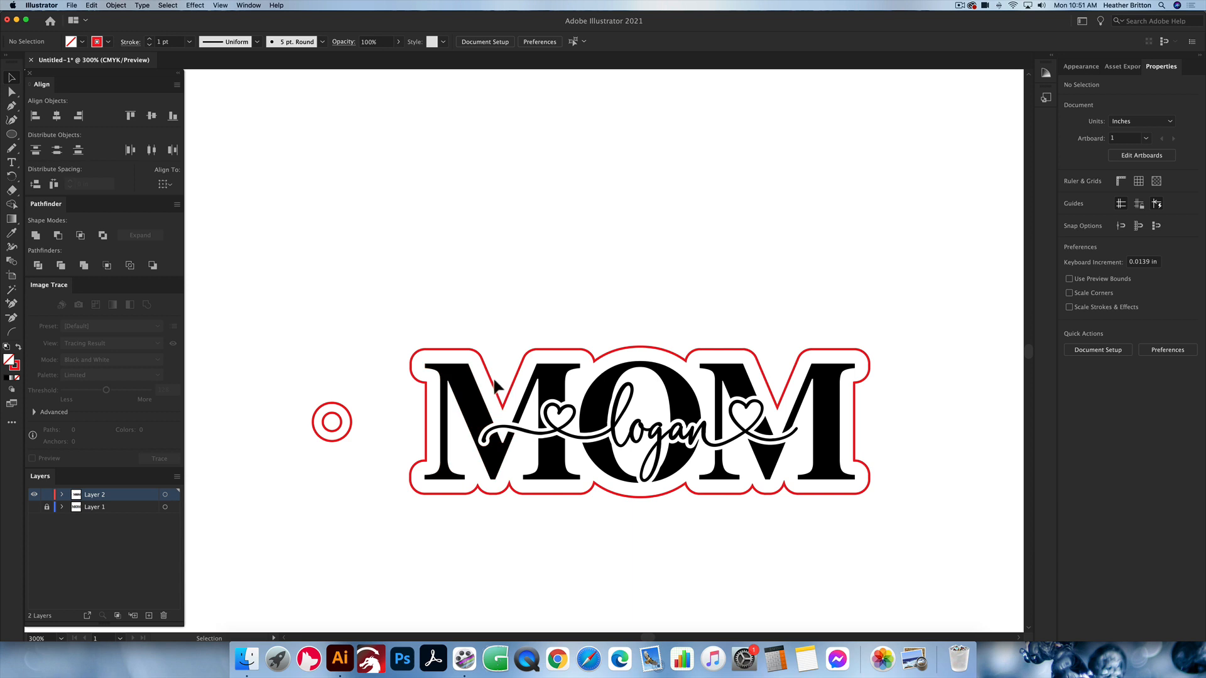
left_click_drag(491, 381, 590, 225)
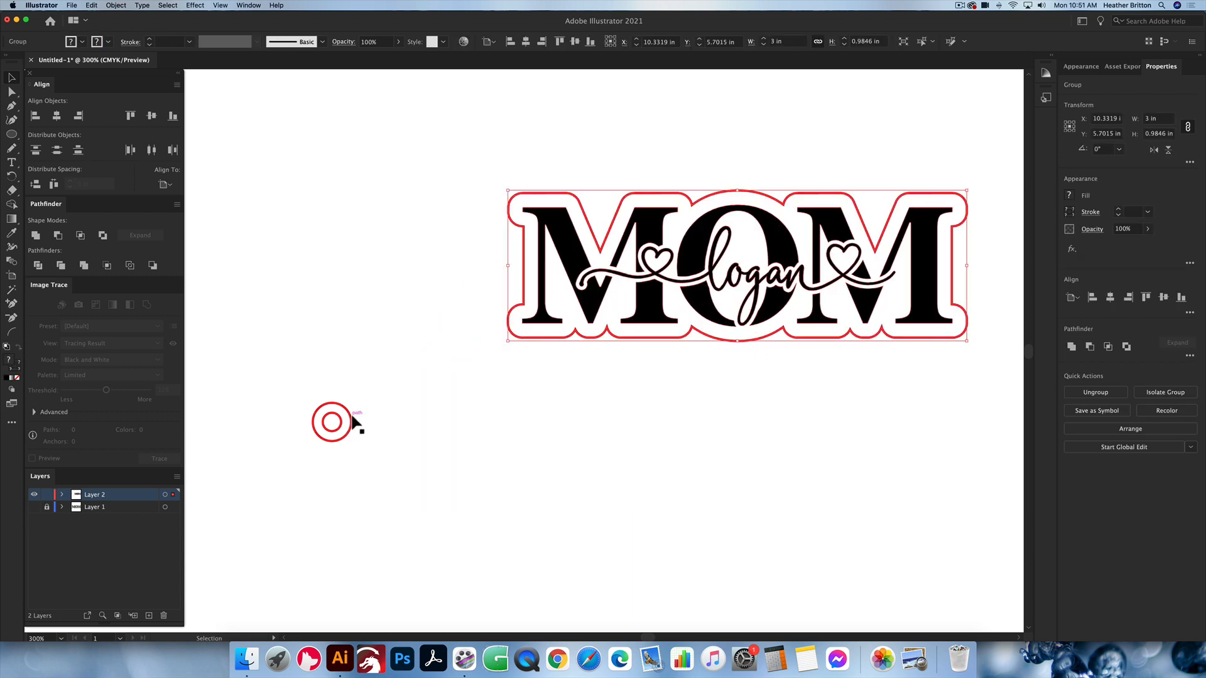
left_click_drag(354, 425, 320, 539)
left_click(612, 259)
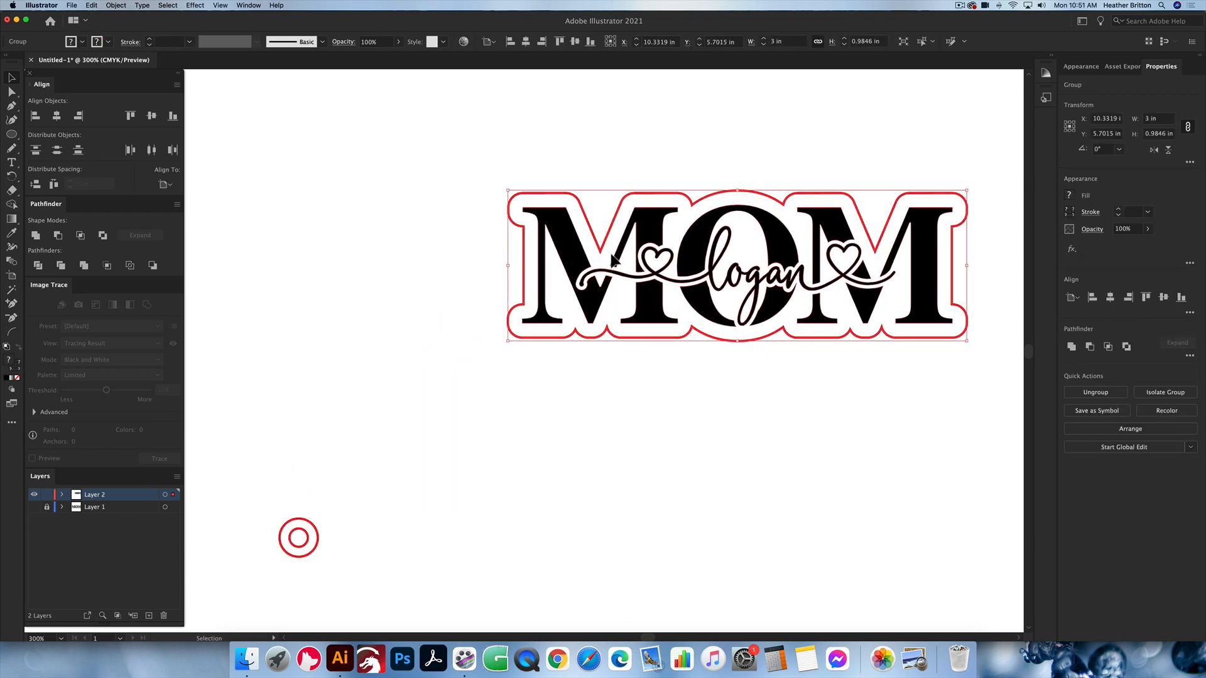
left_click(536, 568)
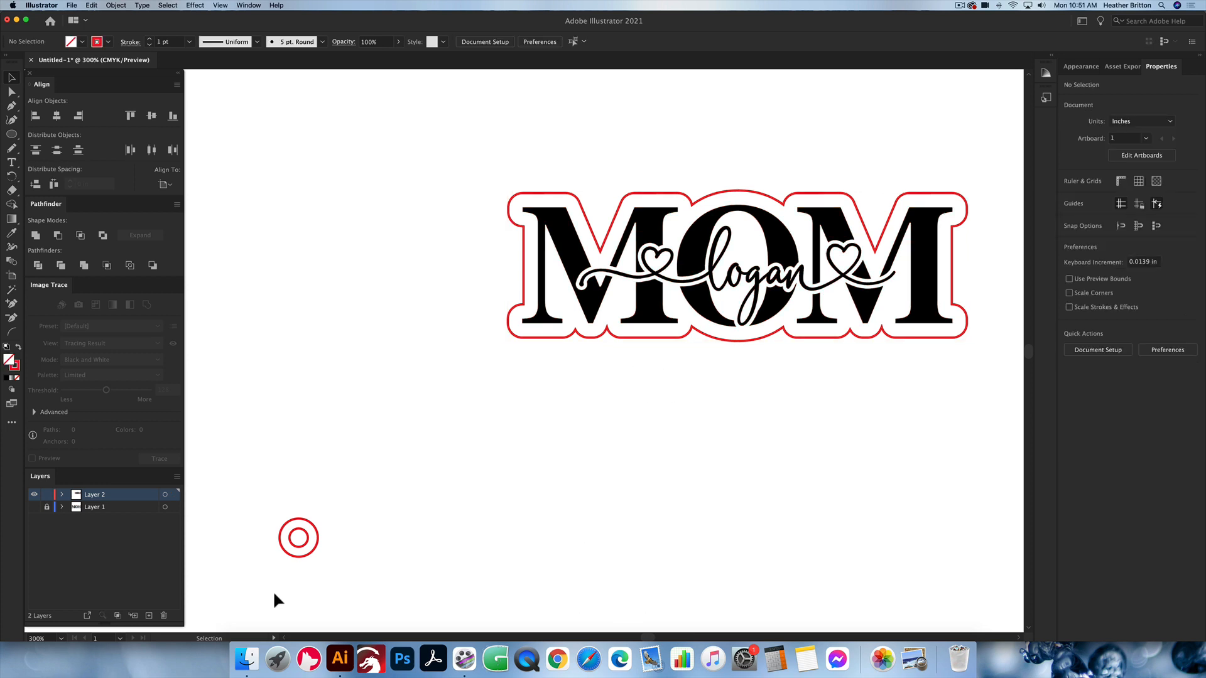
Step: Select the ring and the offset MOM group and align their vertical centres again
left_click_drag(275, 596, 660, 174)
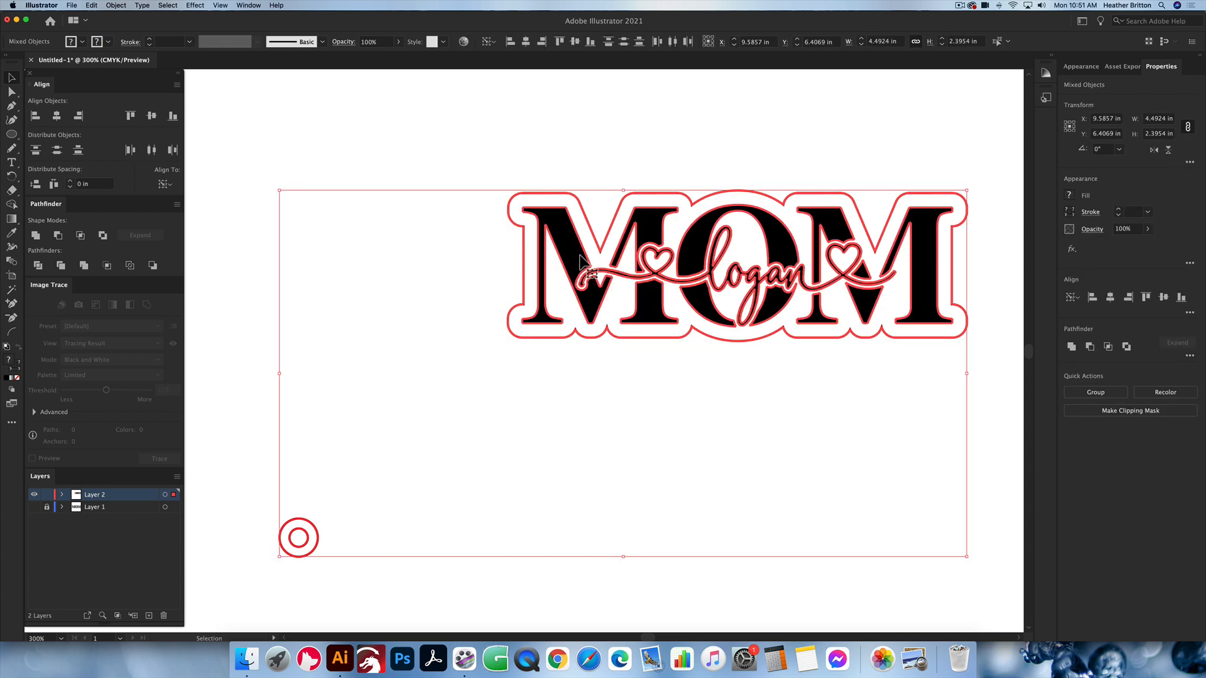
left_click(151, 117)
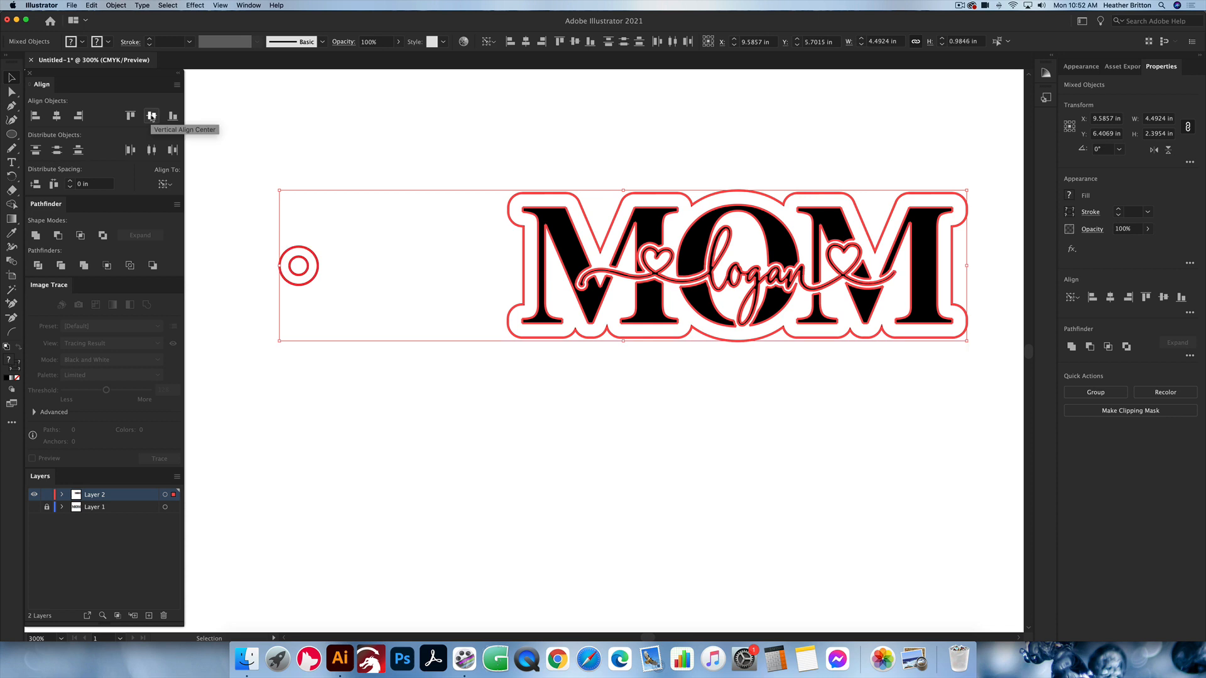
left_click(543, 400)
scroll(544, 401, "down", 1)
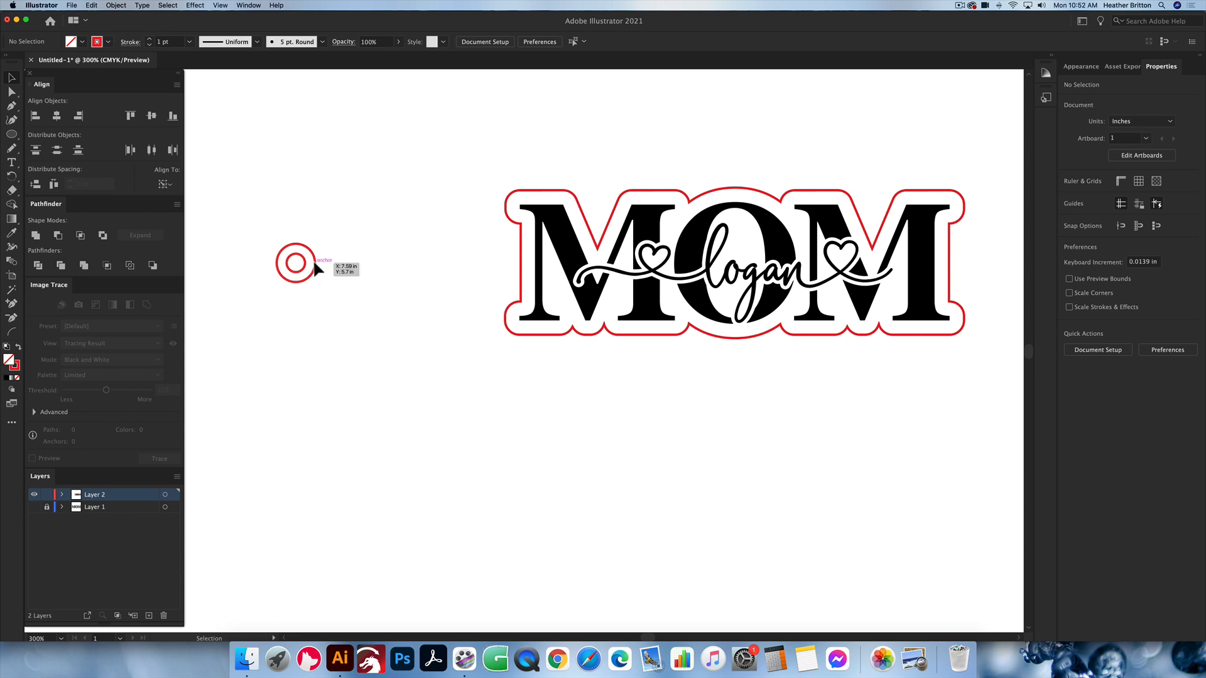
Step: Move the ring horizontally onto the left edge of the red outline and check the overlap in outline view
left_click_drag(315, 266, 539, 272)
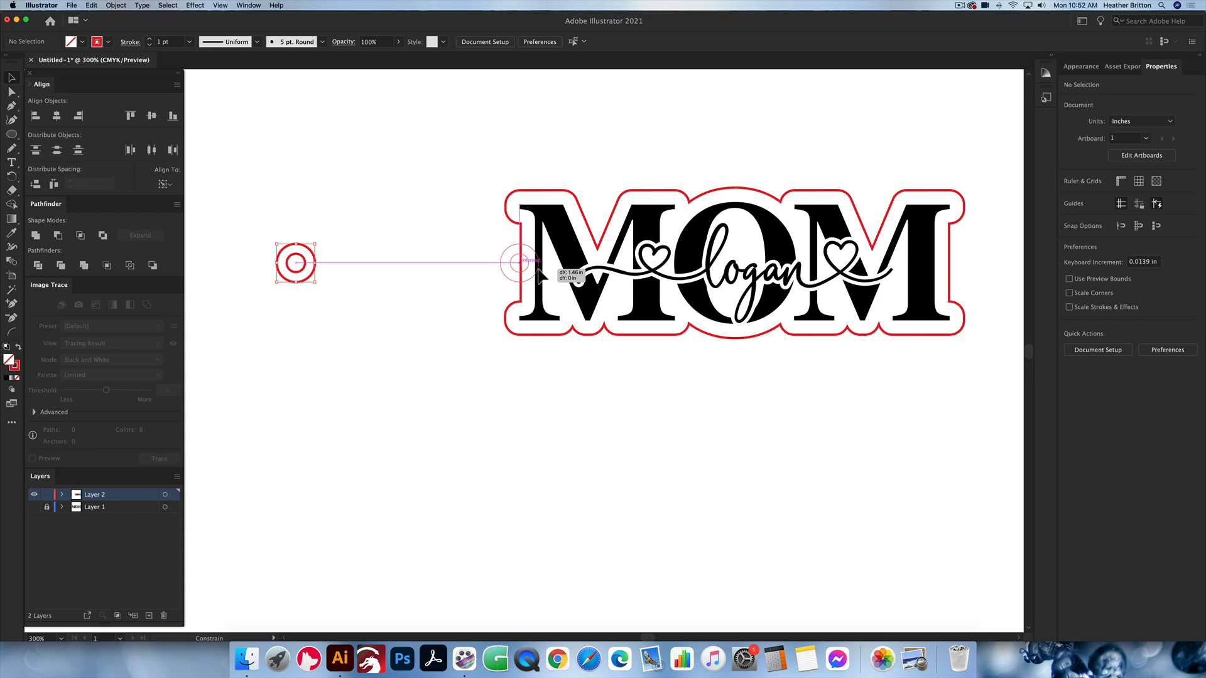
left_click_drag(539, 271, 539, 271)
scroll(539, 272, "up", 2)
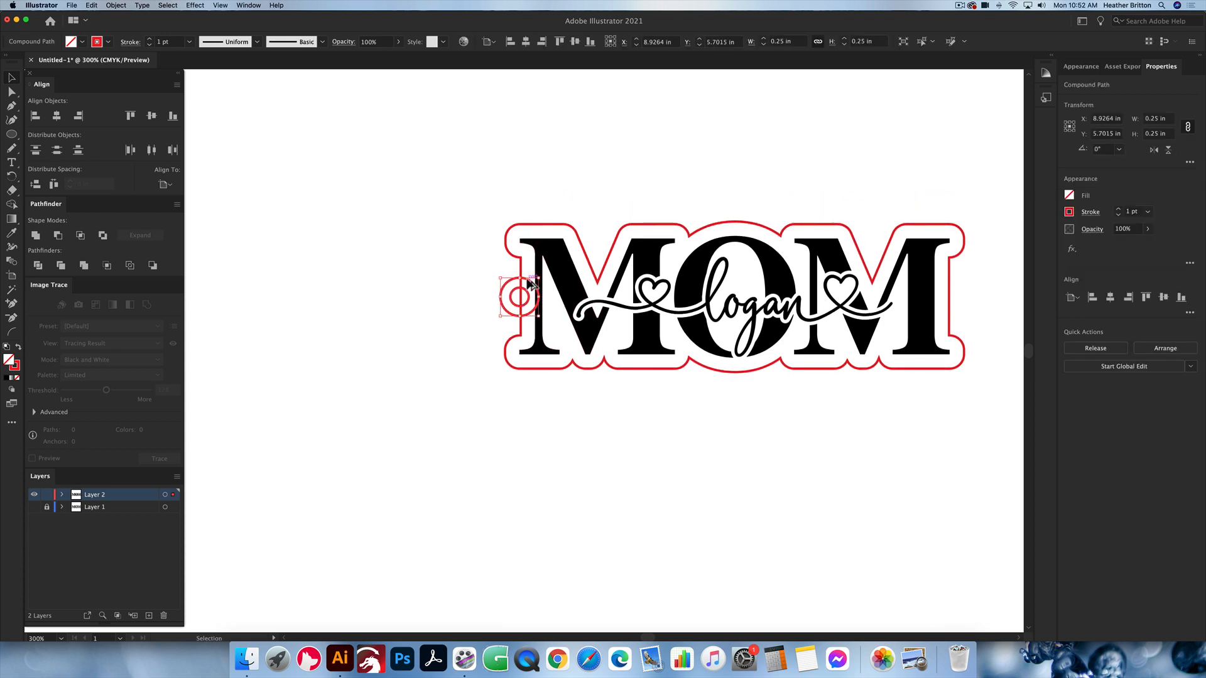
scroll(527, 279, "up", 3)
left_click(501, 261)
key("super+y")
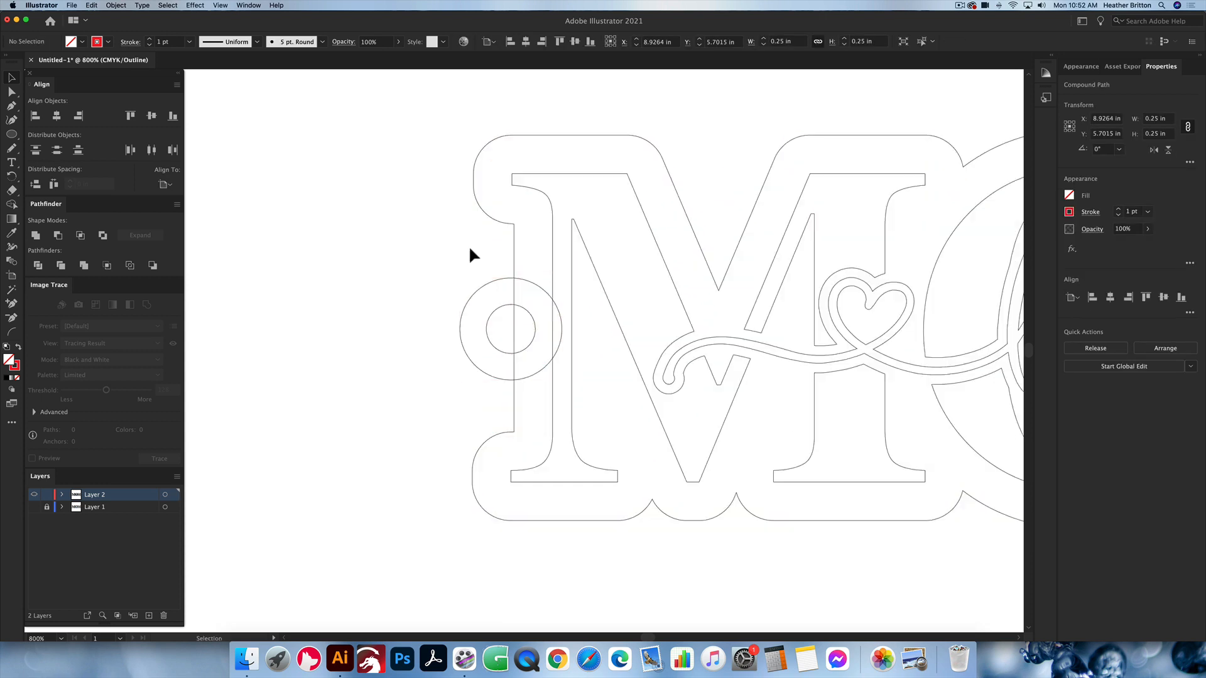
left_click(514, 237)
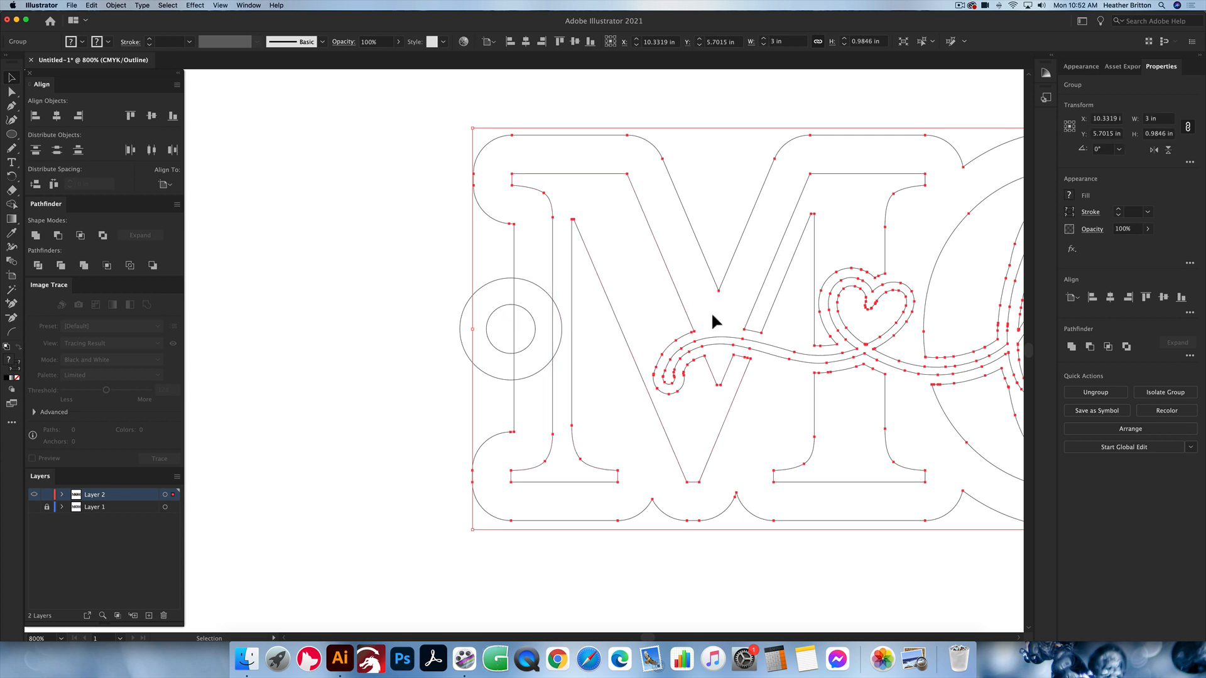
left_click(434, 239)
key("super+y")
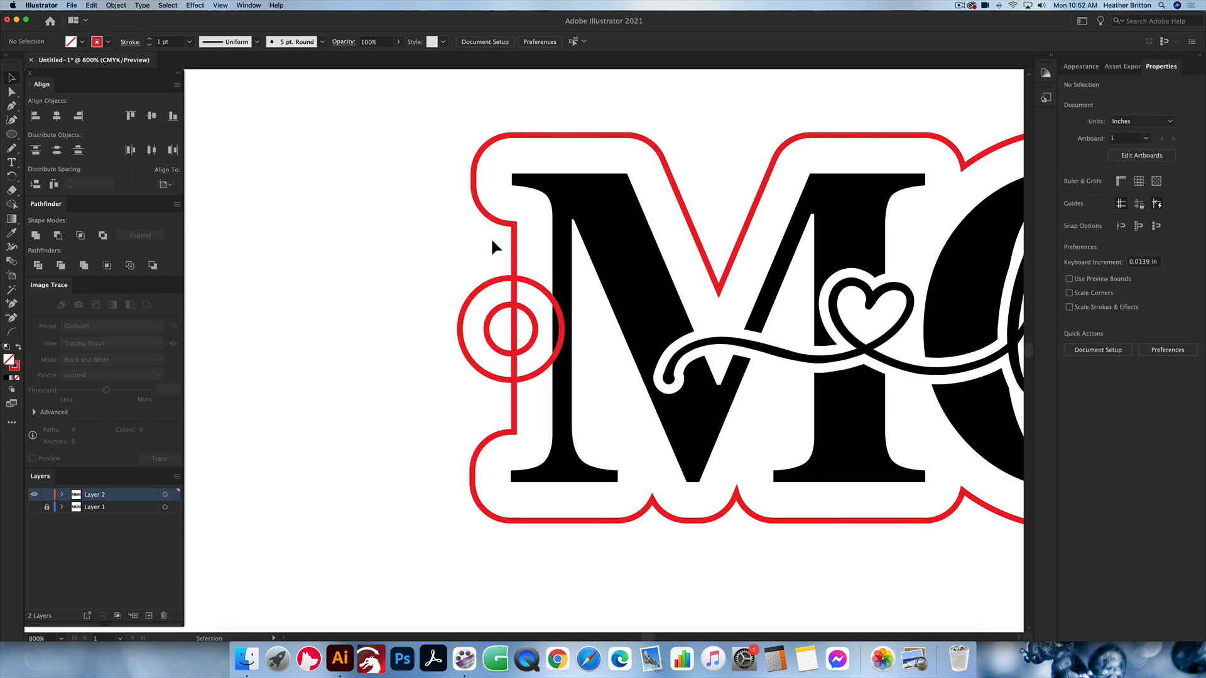
Step: Ungroup the MOM lettering from its red backing outline
left_click(515, 246)
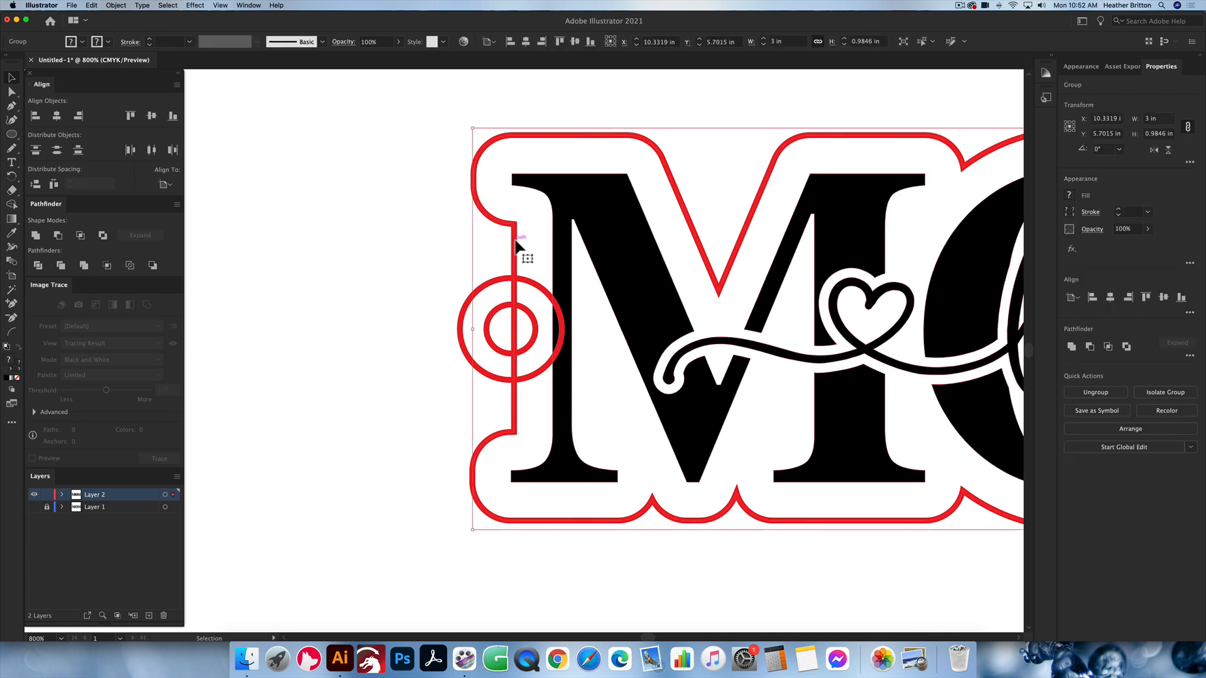
key("super+shift+g")
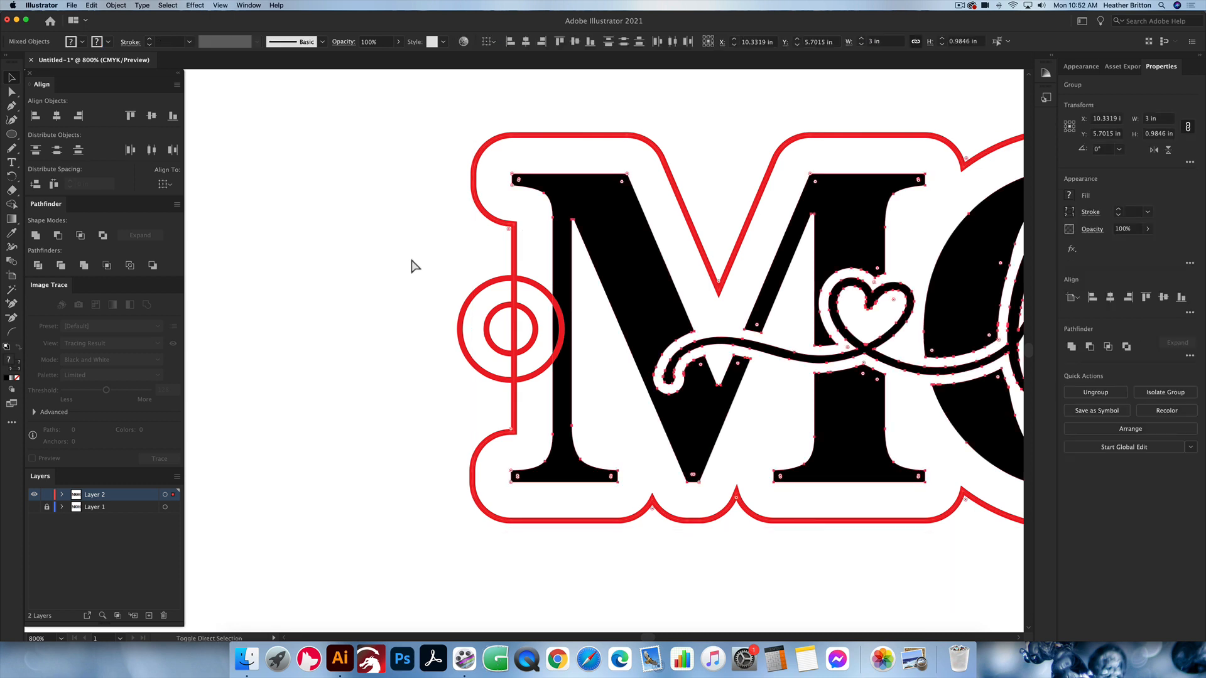
left_click(458, 246)
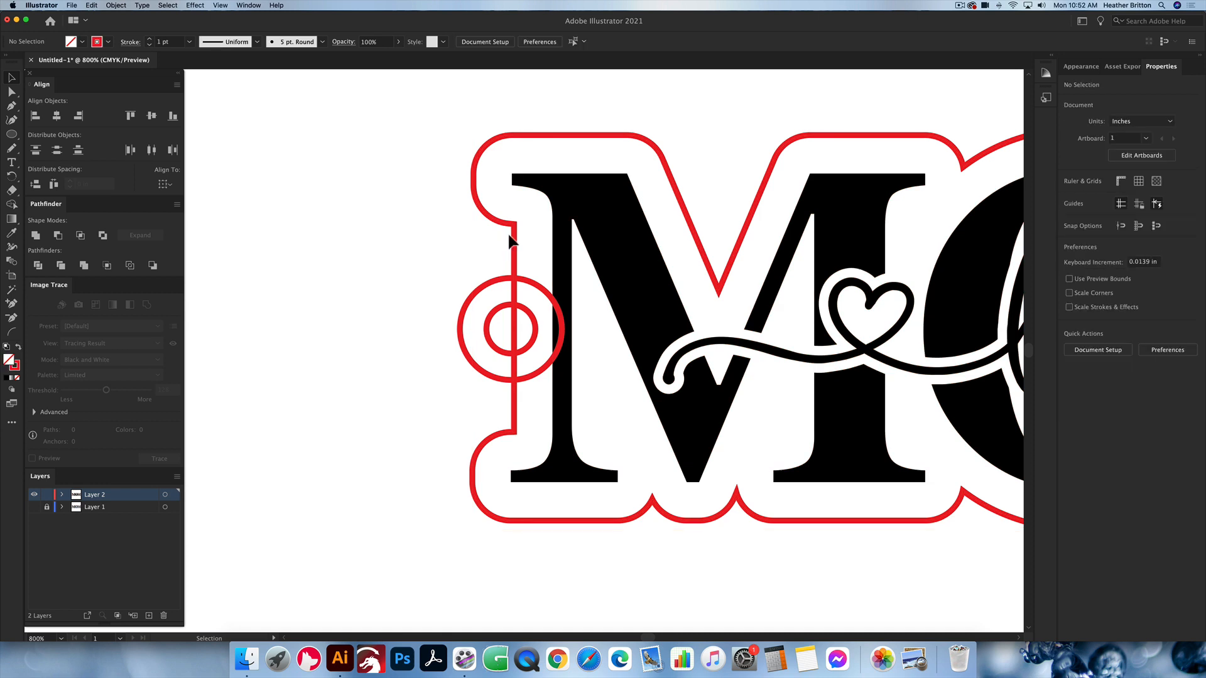
Step: In outline view, erase the part of the red backing outline that crosses the ring's hole, and return to preview
left_click(516, 245)
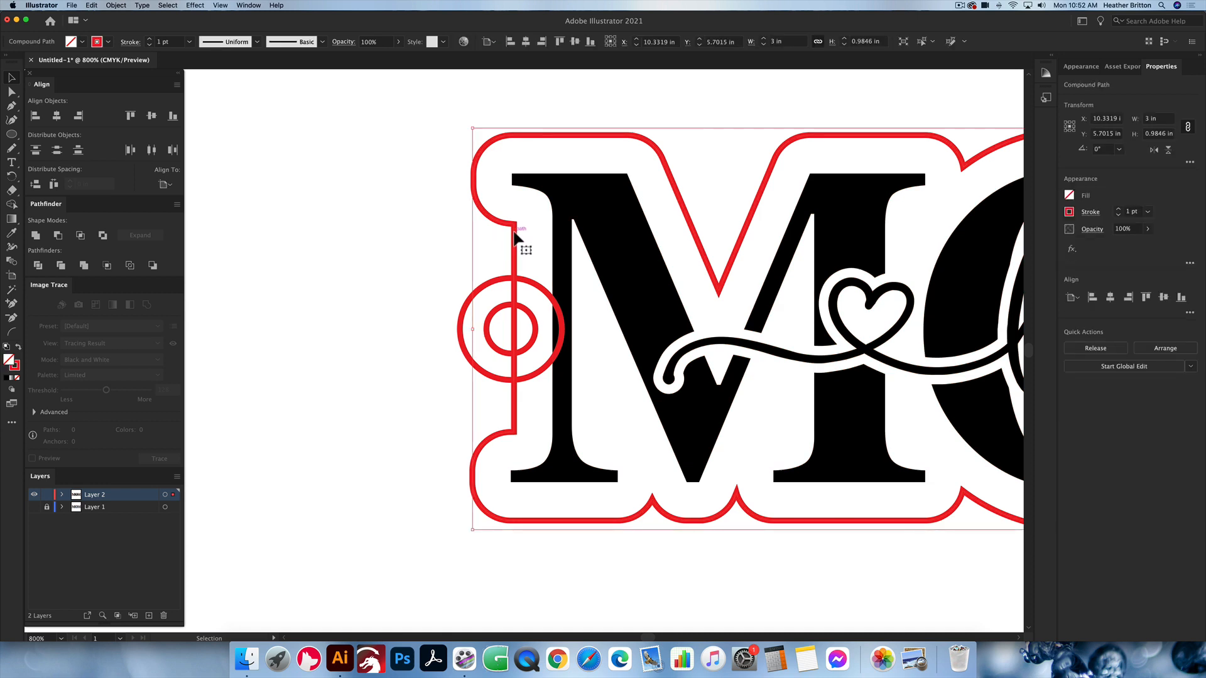
key("super+y")
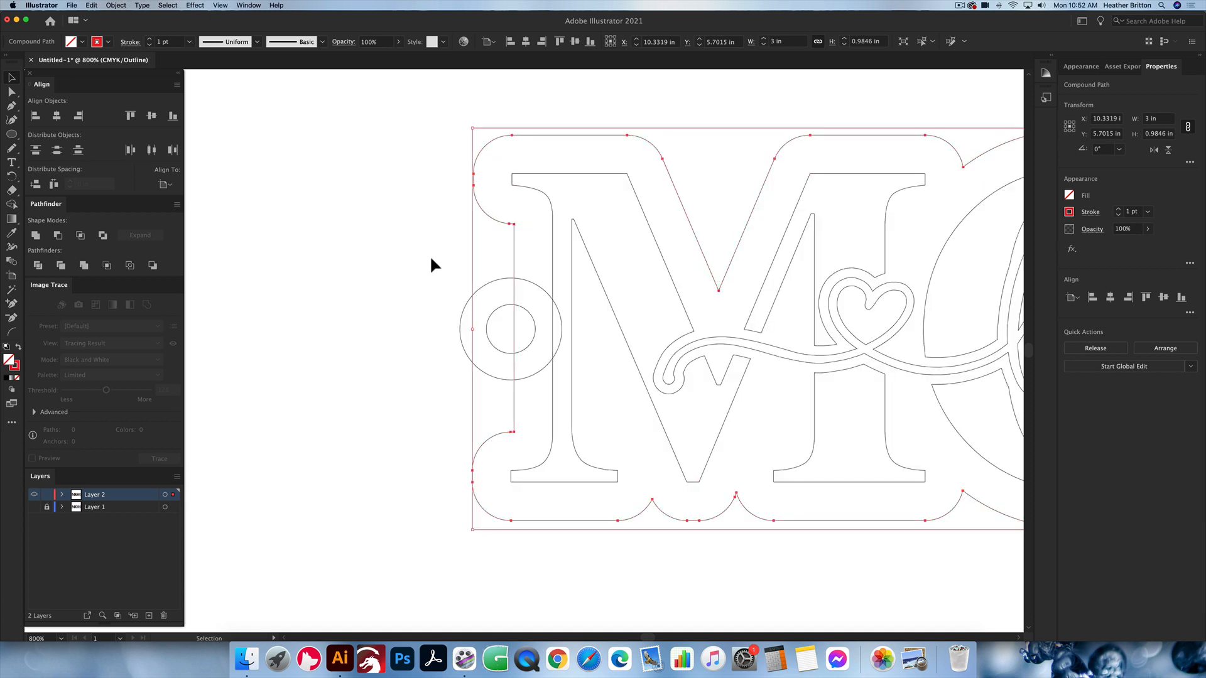
left_click(431, 259)
left_click(511, 240)
key("shift+e")
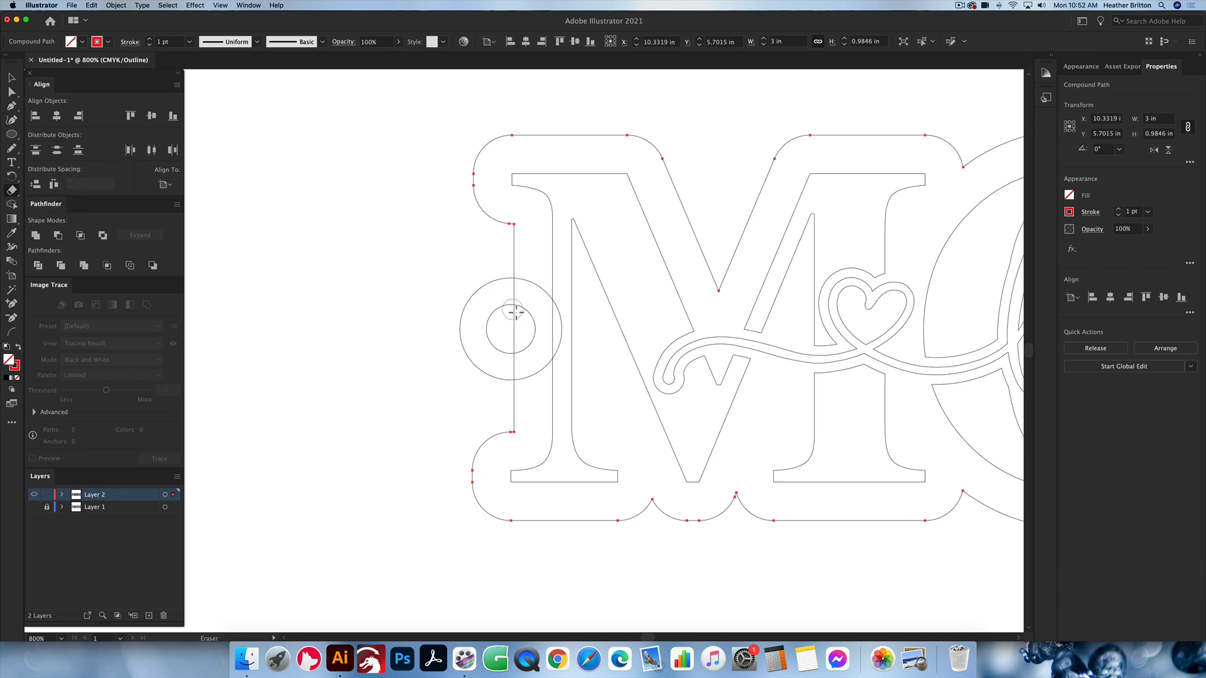
mouse_move(514, 309)
left_mouse_down()
mouse_move(526, 320)
mouse_move(520, 343)
mouse_move(519, 321)
left_mouse_up()
mouse_move(524, 343)
left_mouse_down()
mouse_move(535, 317)
mouse_move(527, 341)
mouse_move(528, 328)
left_mouse_up()
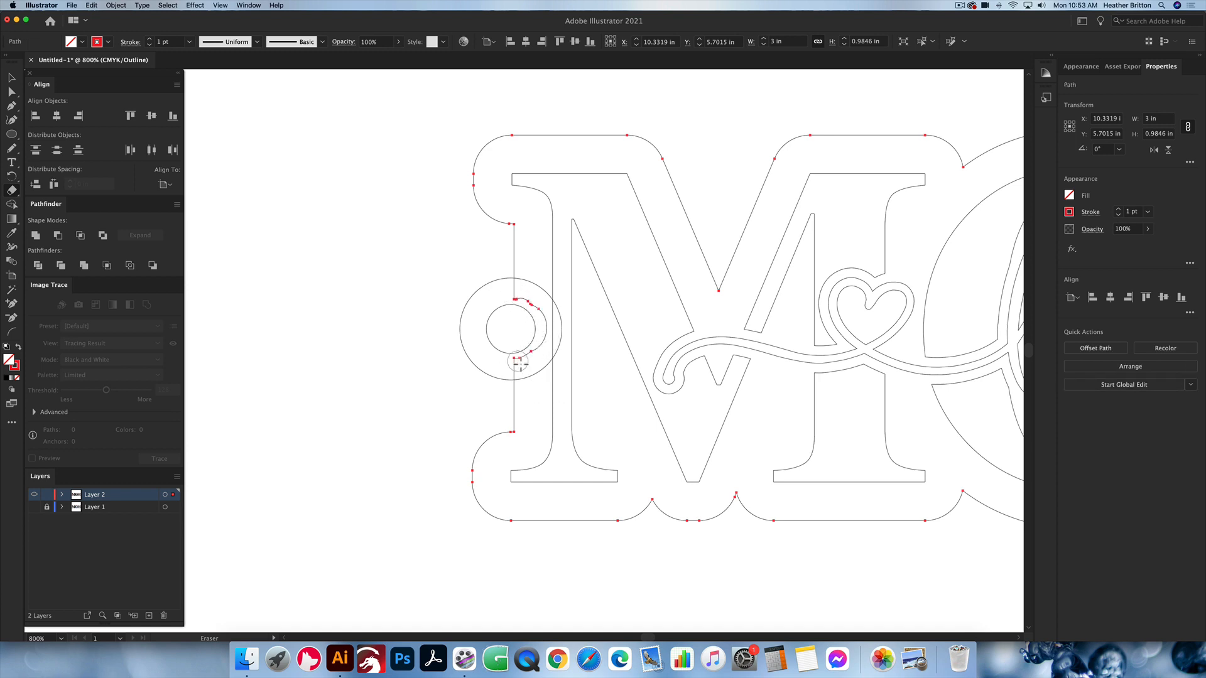
key("super+y")
key("v")
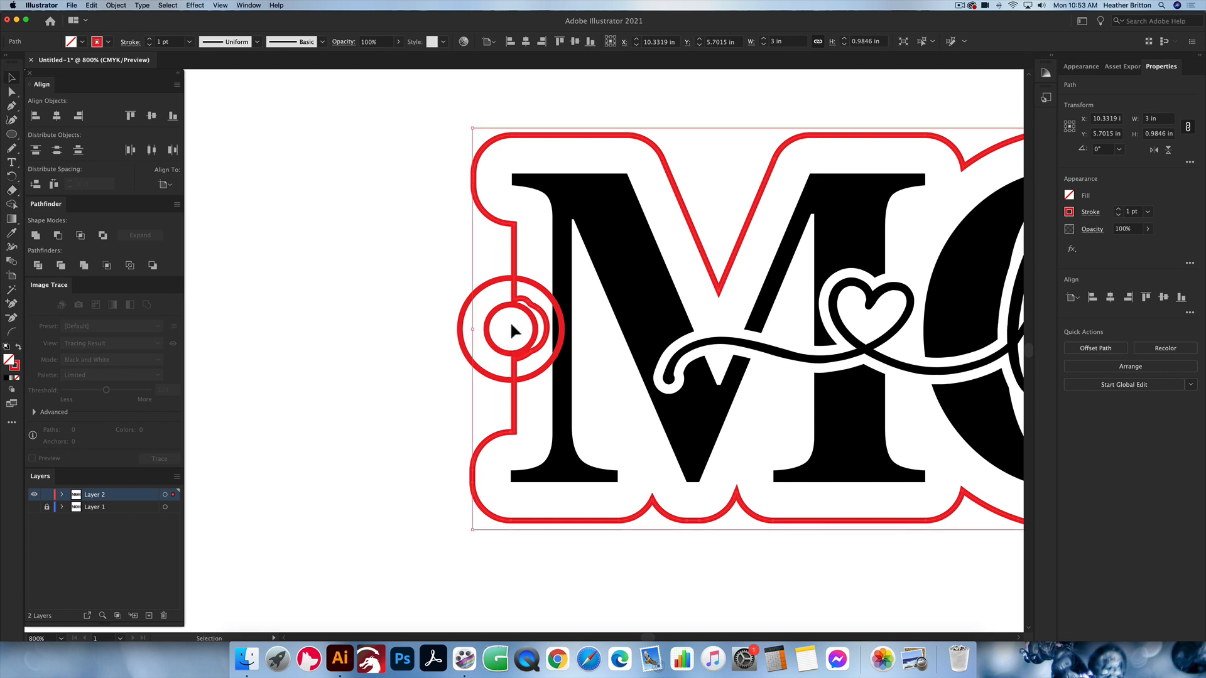
Step: Select the erased red outline together with the ring and merge them with Unite
left_click(511, 325)
left_click(528, 303)
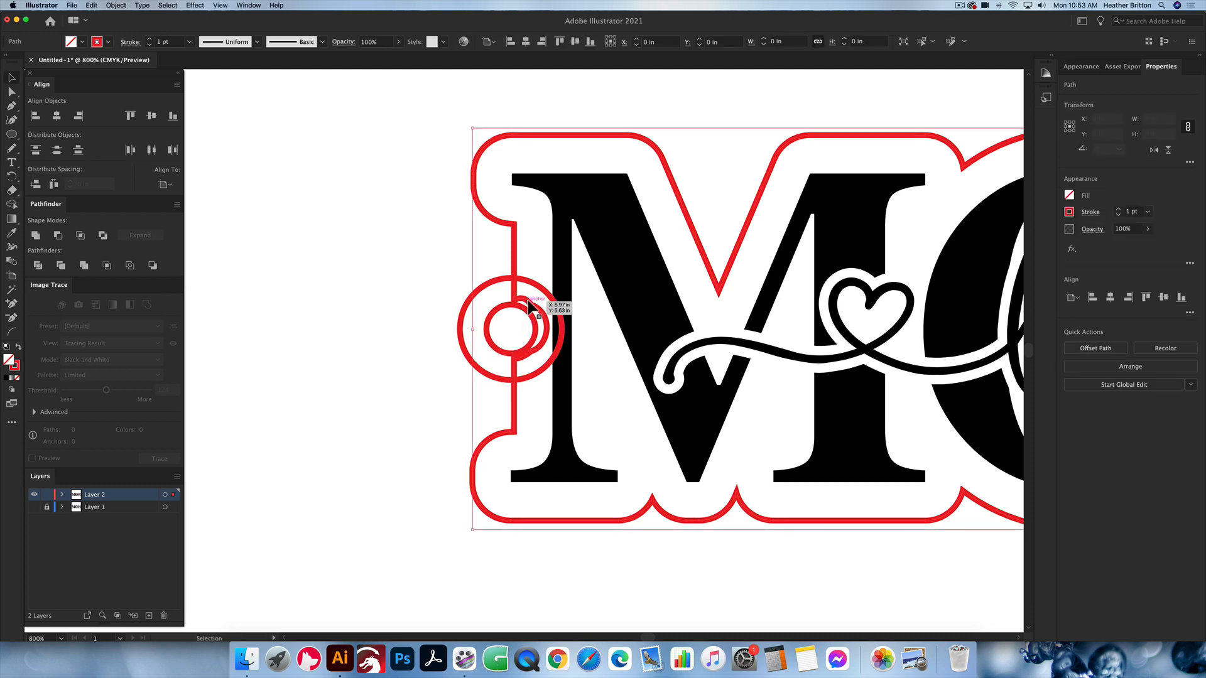
left_click(465, 317, "shift")
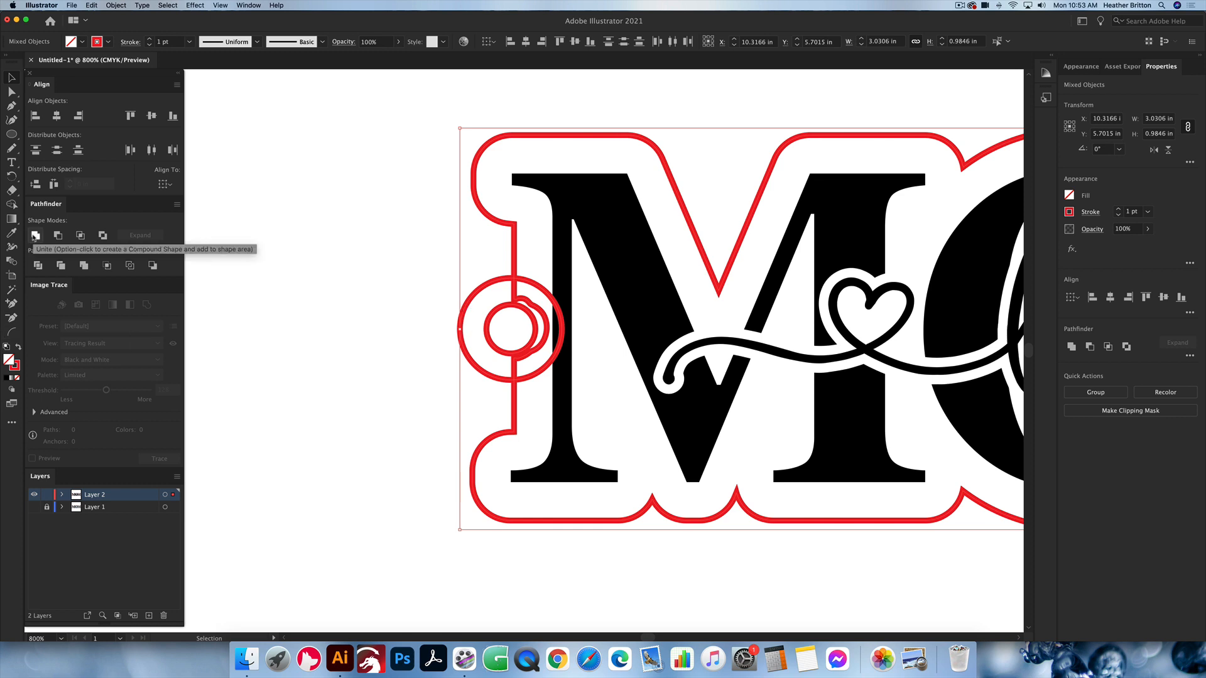
left_click(35, 236)
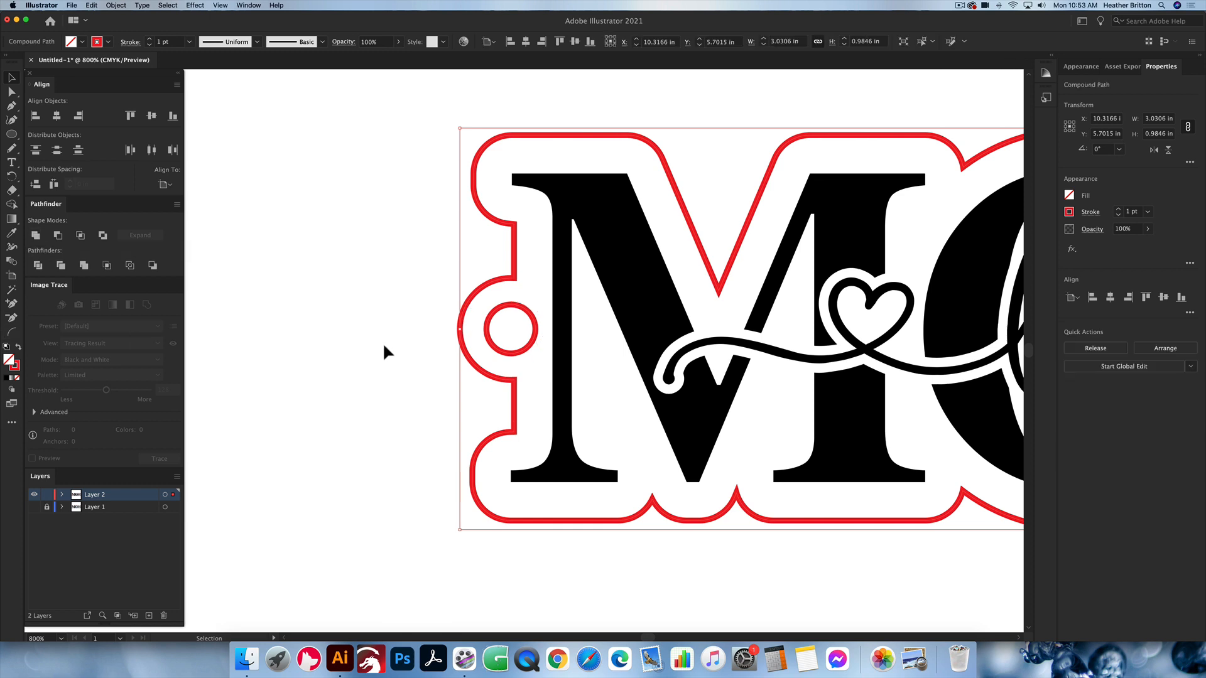
Step: Examine the united outline and the ring's hole, in outline view and across the whole design
key("a")
key("super+y")
key("super+y")
scroll(611, 388, "down", 3)
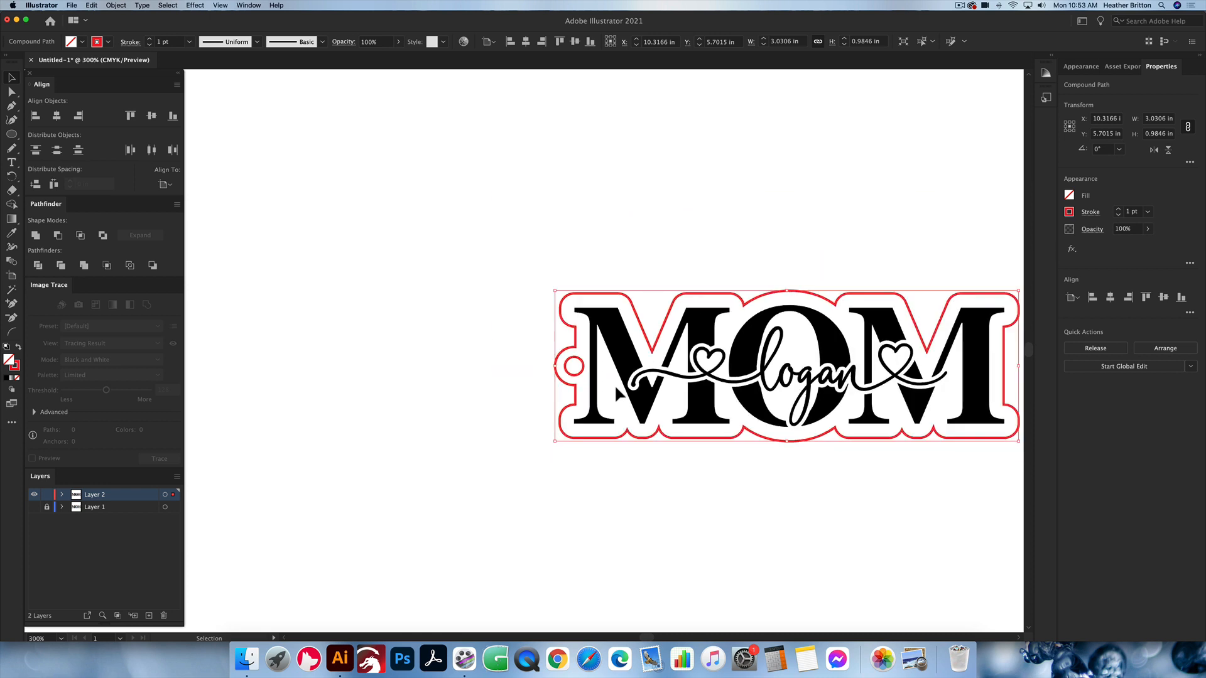
scroll(610, 388, "right", 3)
scroll(615, 391, "up", 2)
scroll(611, 391, "right", 2)
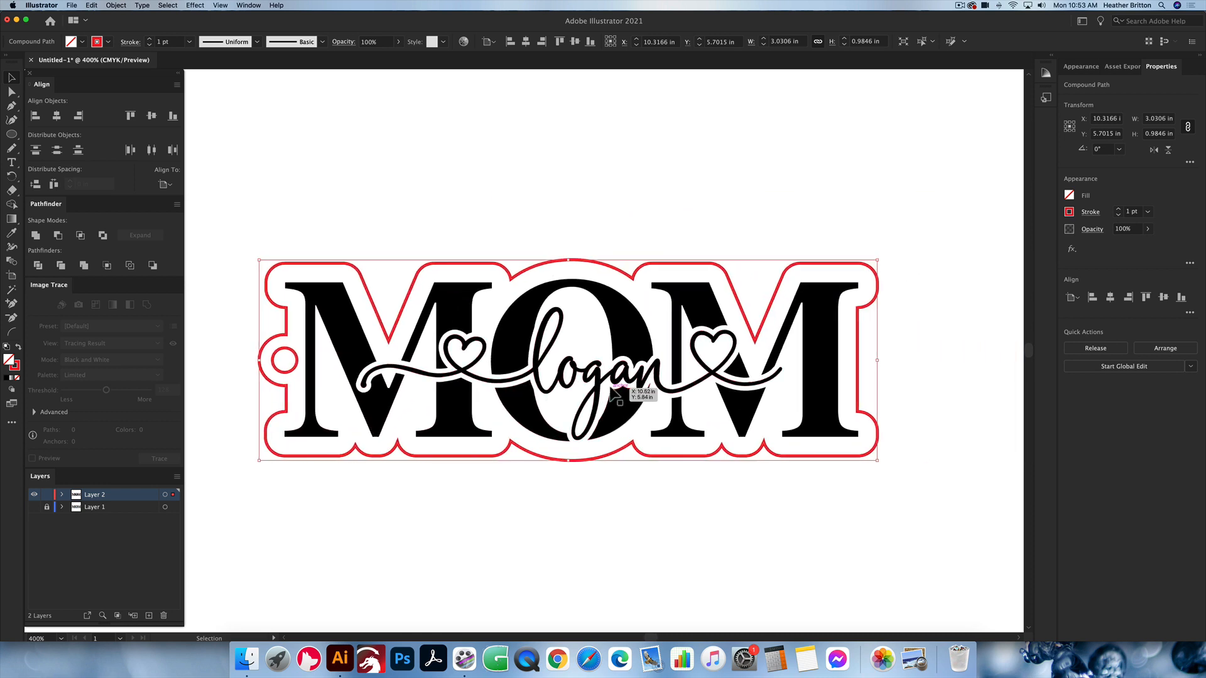
left_click(511, 190)
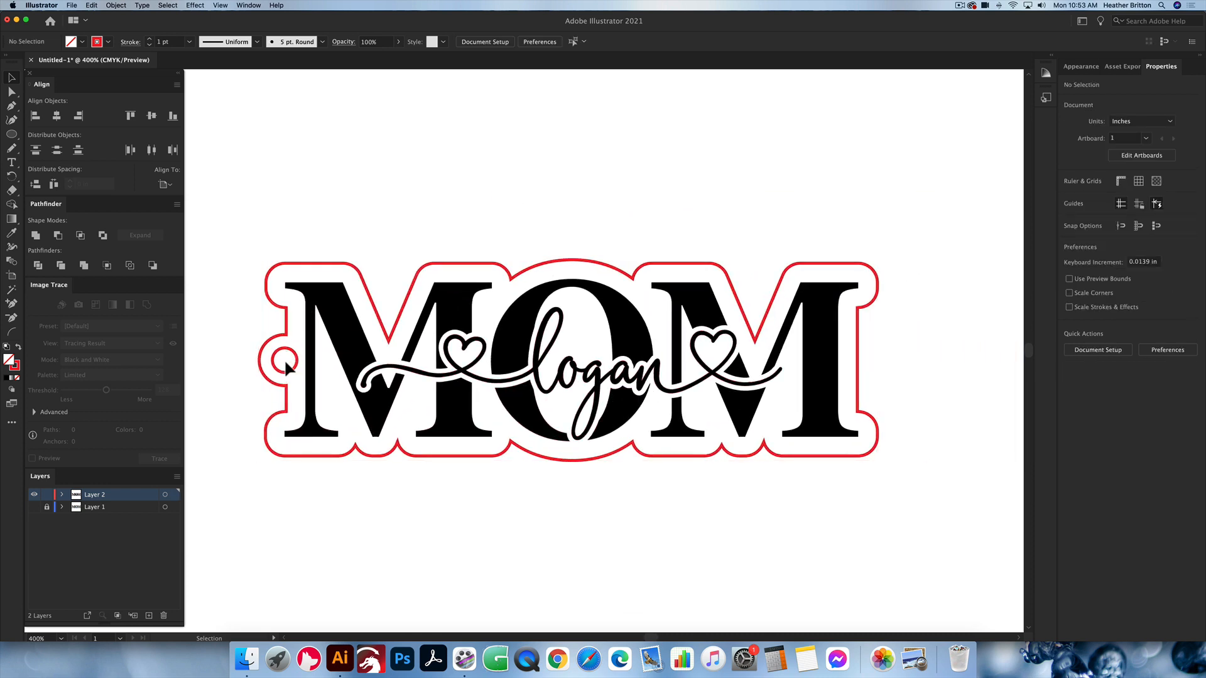
scroll(295, 354, "left", 1)
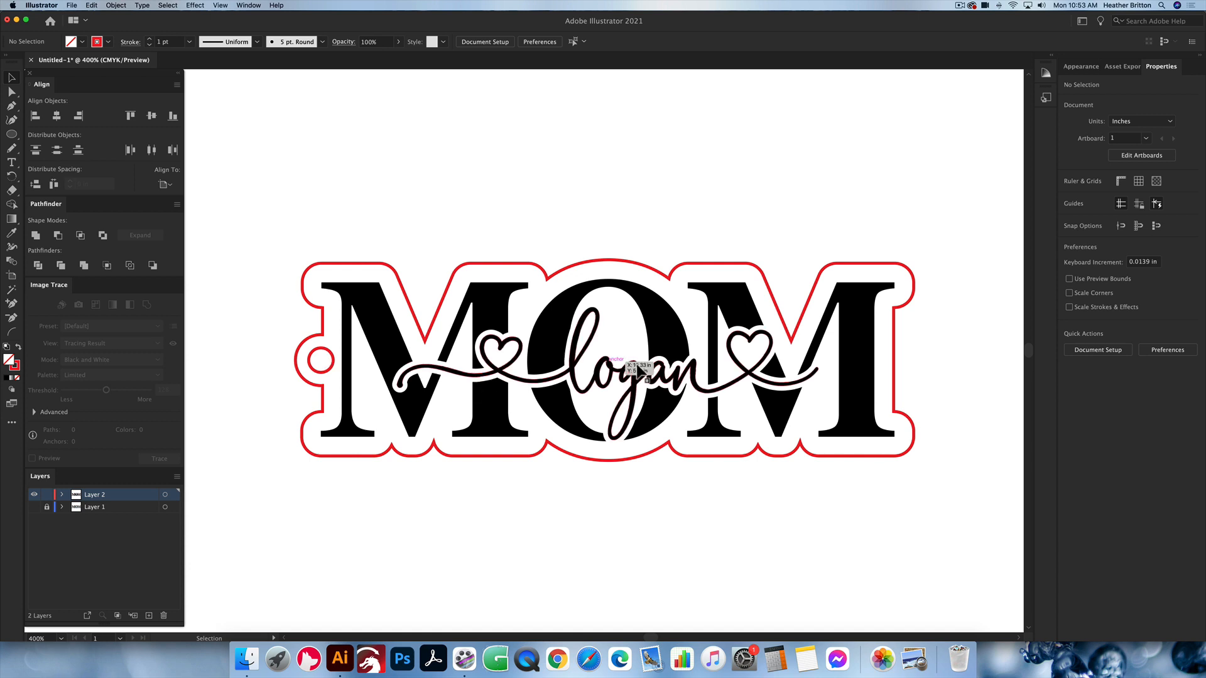
scroll(641, 367, "down", 1)
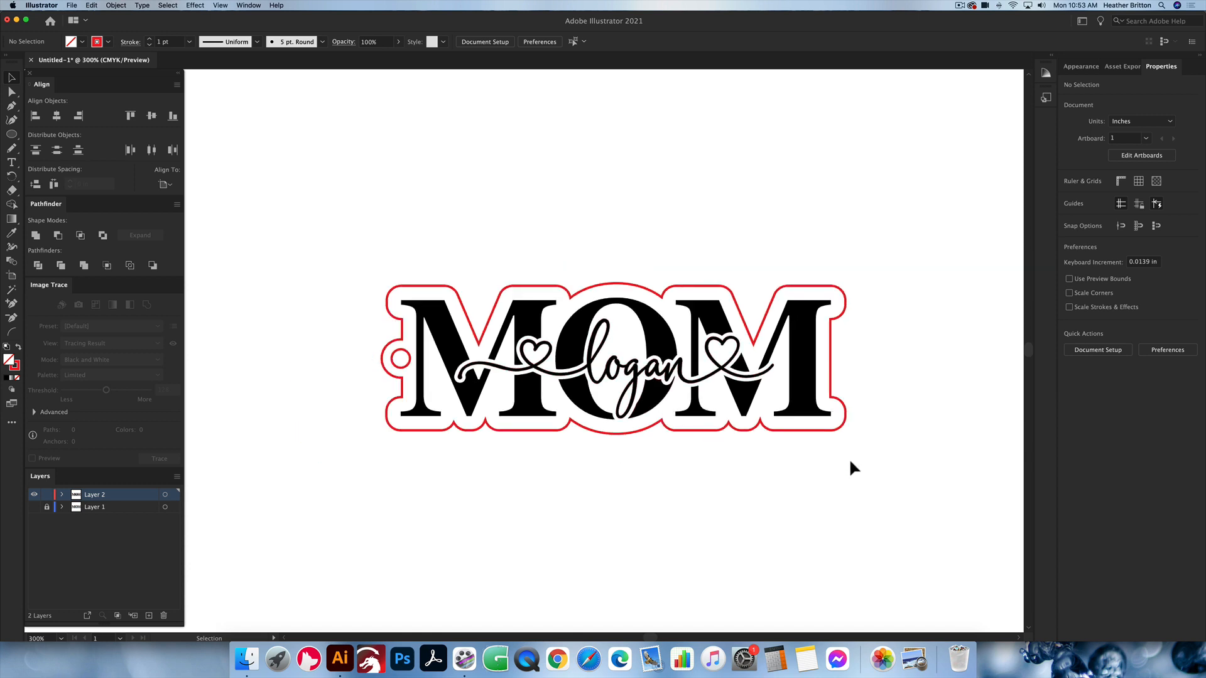
left_click_drag(881, 466, 347, 216)
left_click(390, 210)
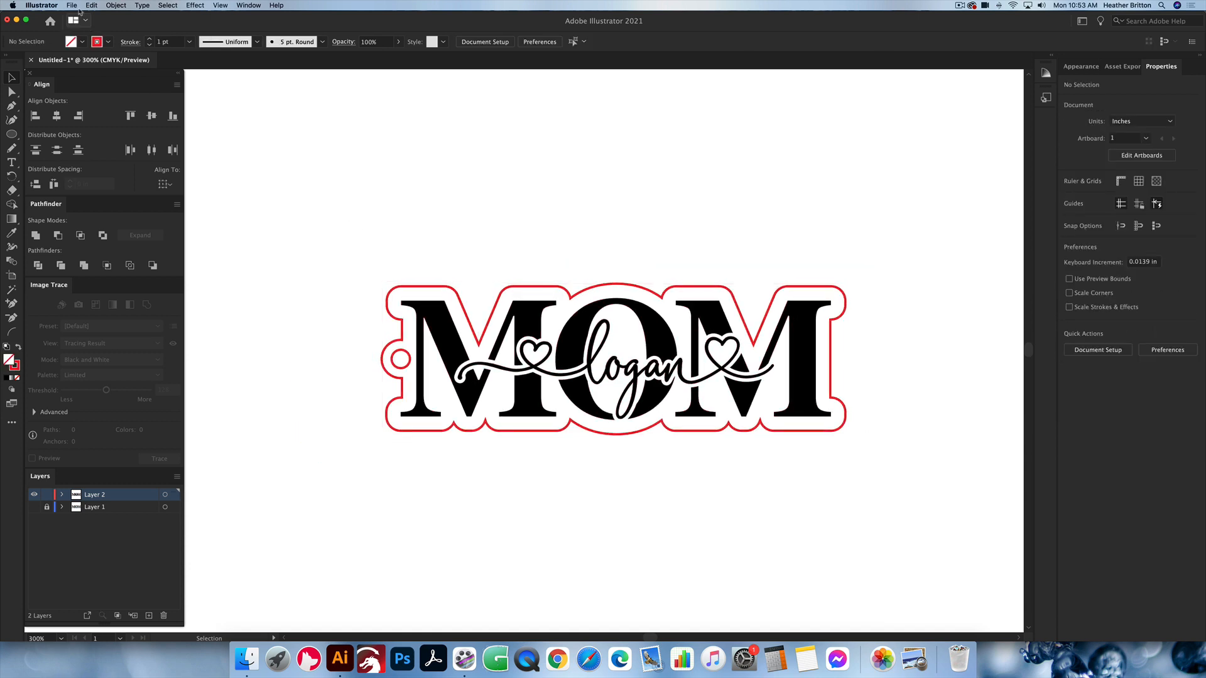
Step: Set up a Save As of the design to the Downloads folder in SVG format, review the SVG options, and cancel the save
left_click(74, 5)
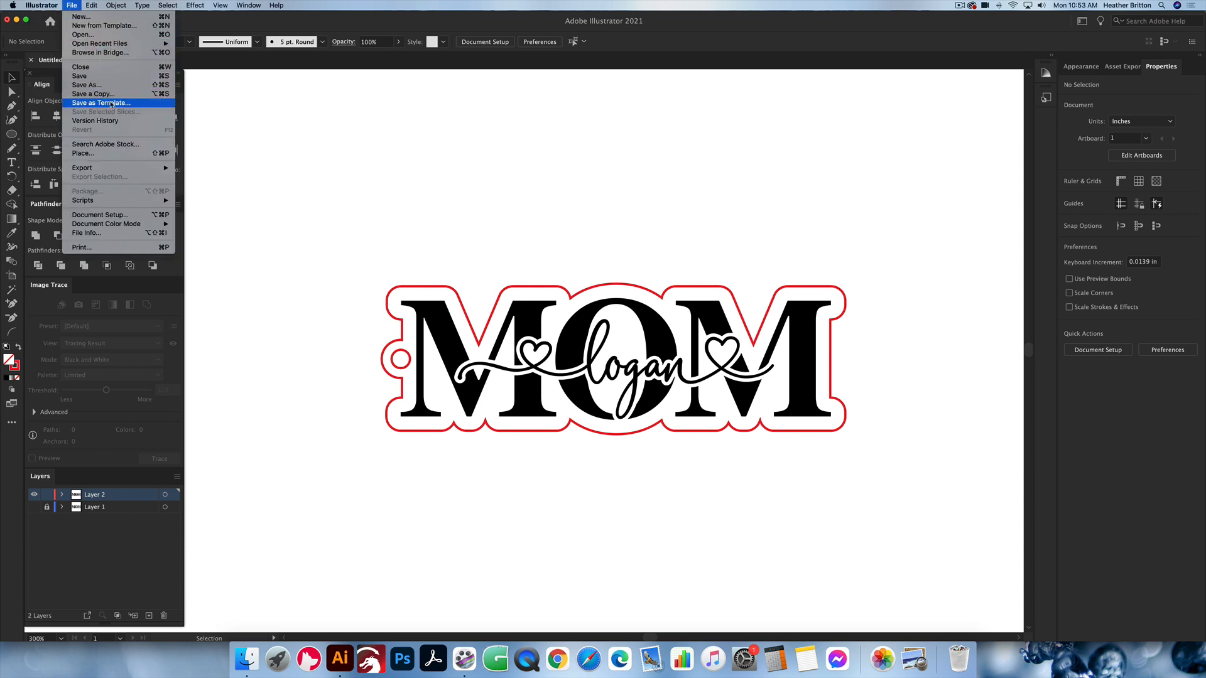
left_click(86, 85)
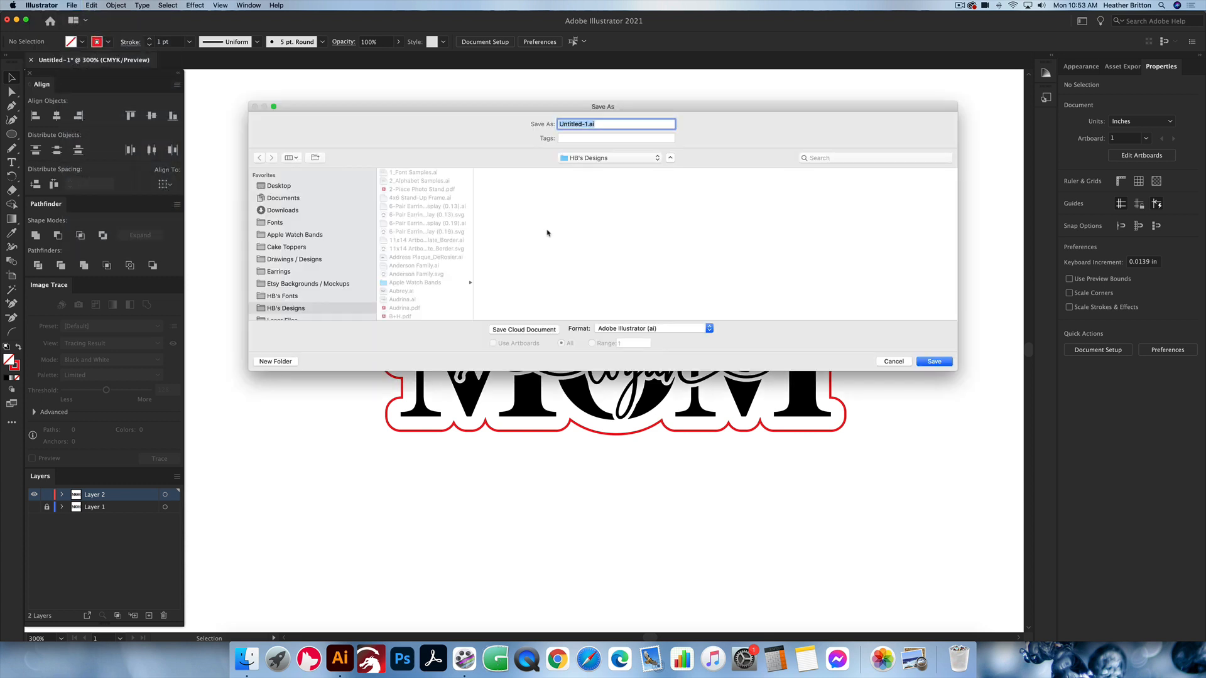
left_click(291, 212)
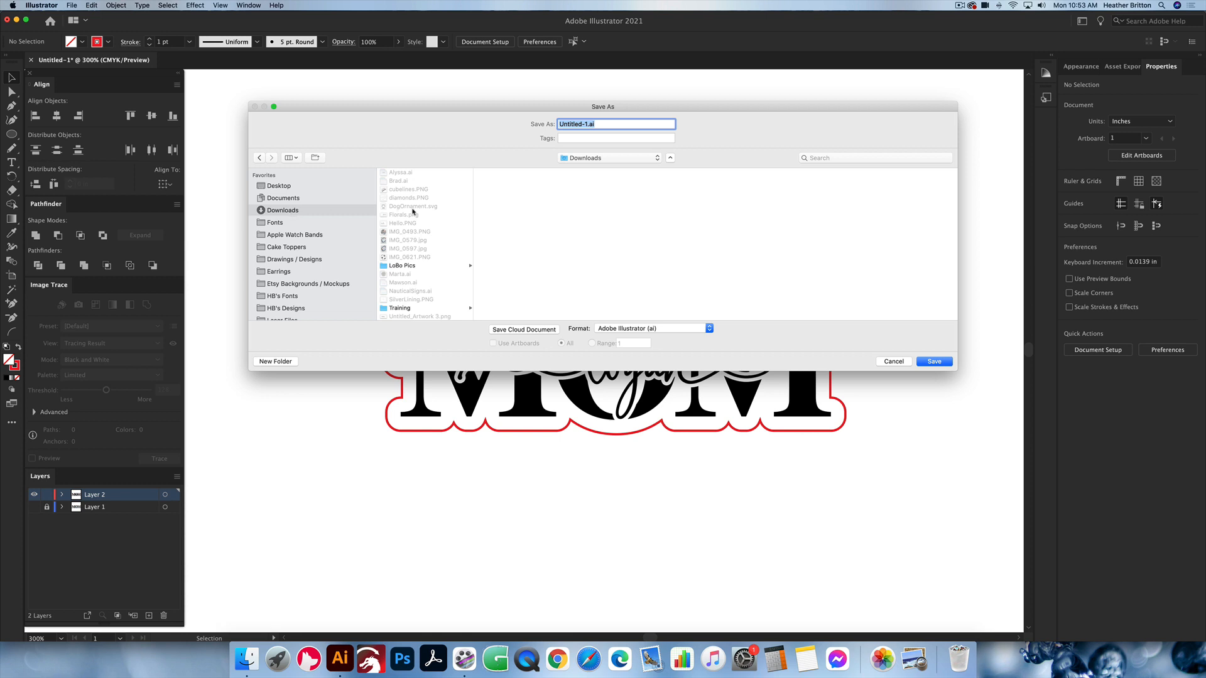
left_click(652, 330)
left_click(653, 371)
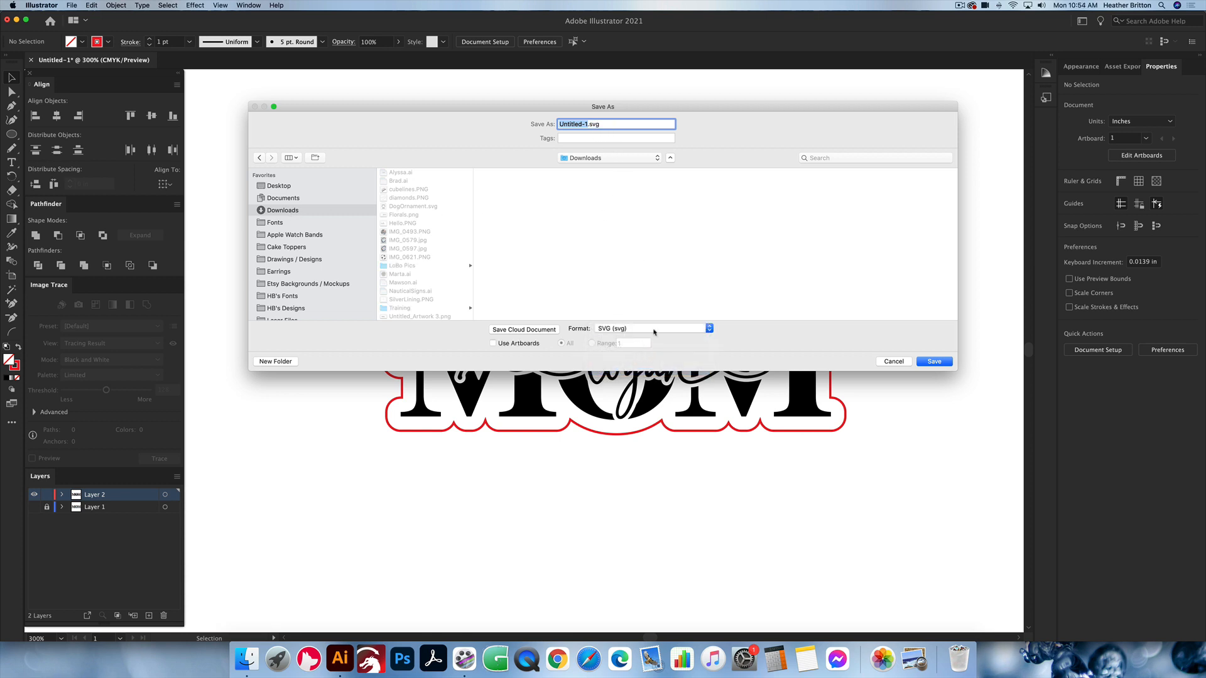
left_click(934, 362)
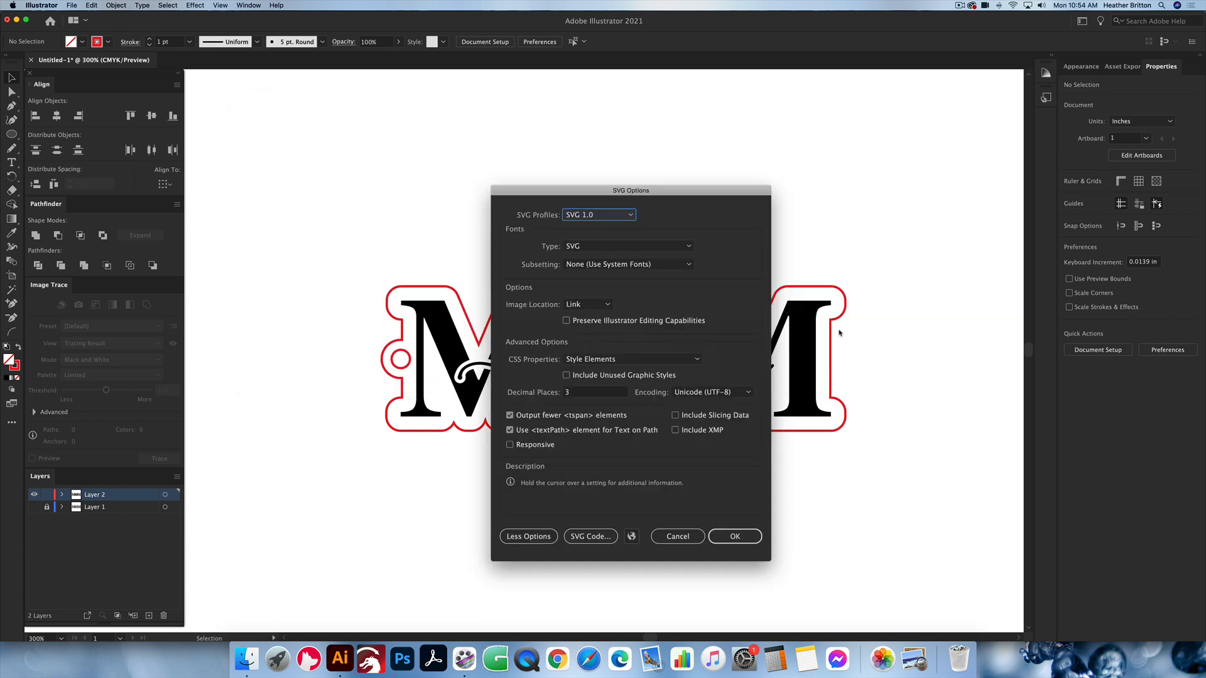
left_click_drag(651, 195, 611, 164)
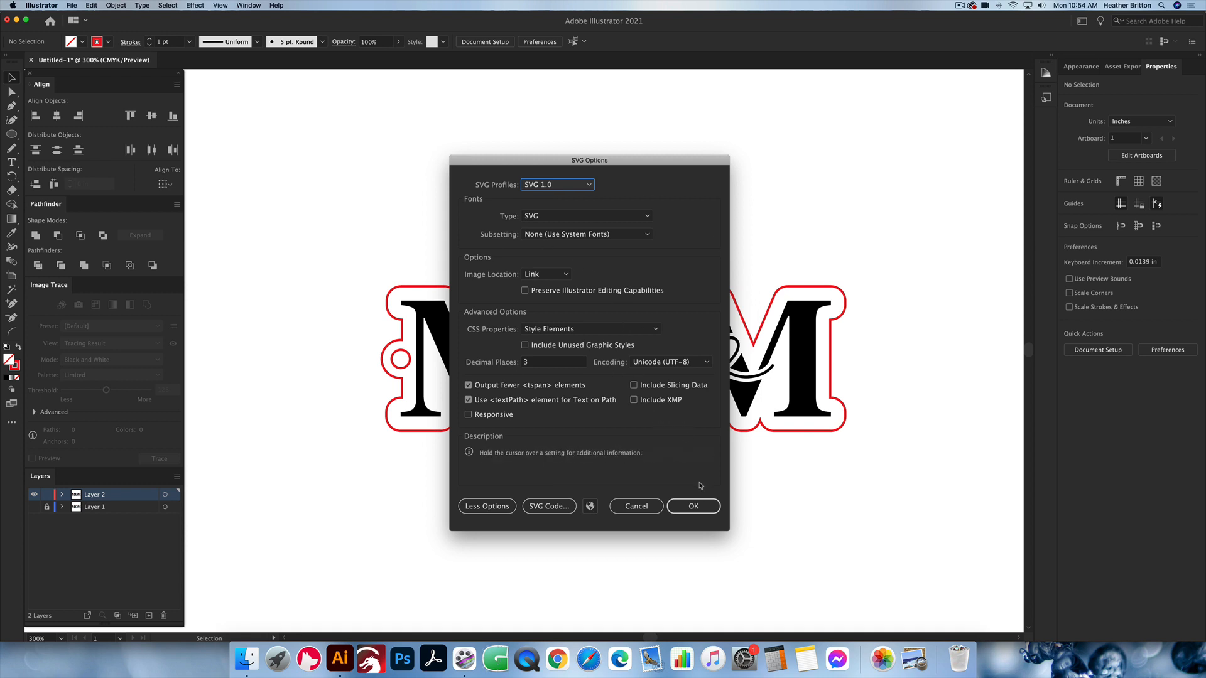
left_click(641, 509)
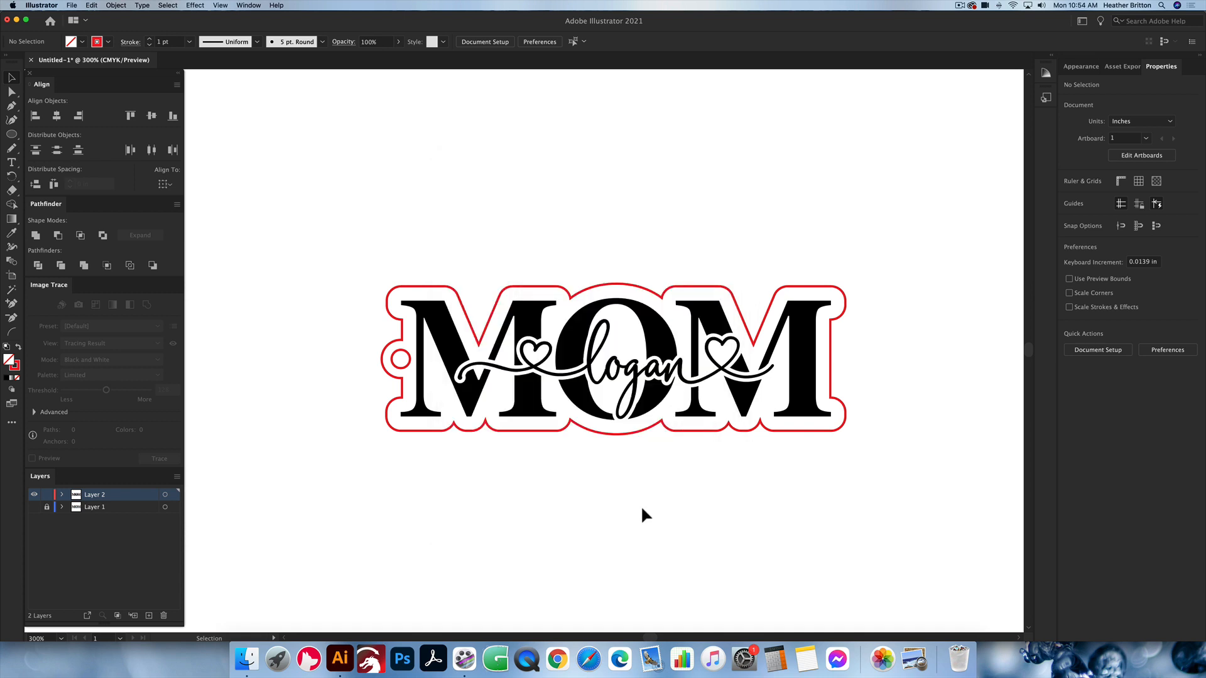